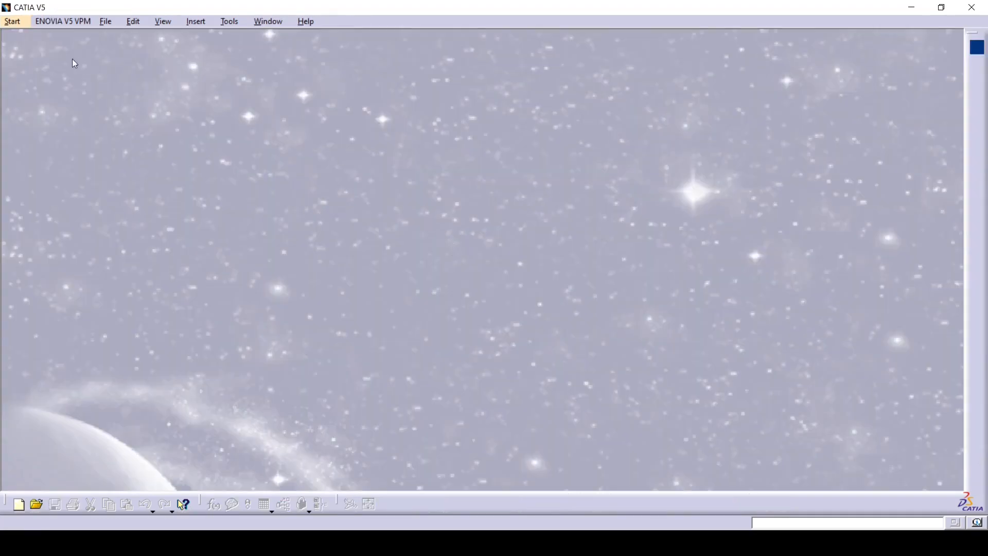
# Step: Create a new mechanical part named "M6 Bolt"
pyautogui.click(20, 20)
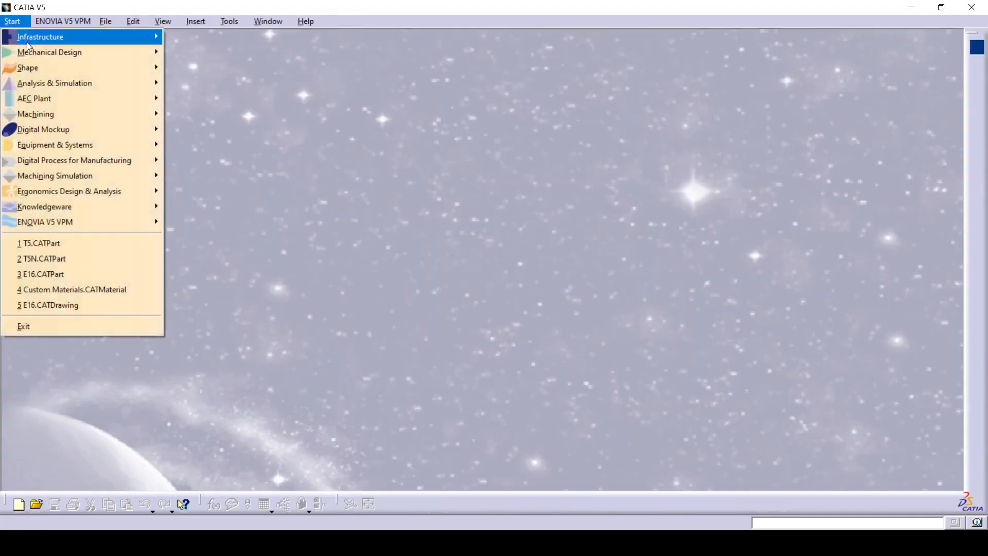
pyautogui.moveTo(30, 51)
pyautogui.click(193, 51)
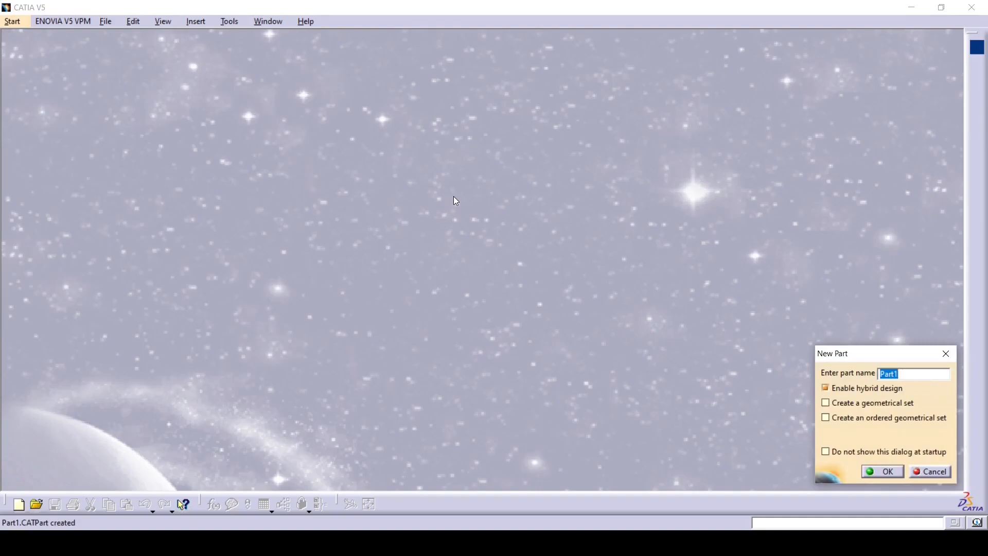
pyautogui.write('M6 Bolt')
pyautogui.press('Return')
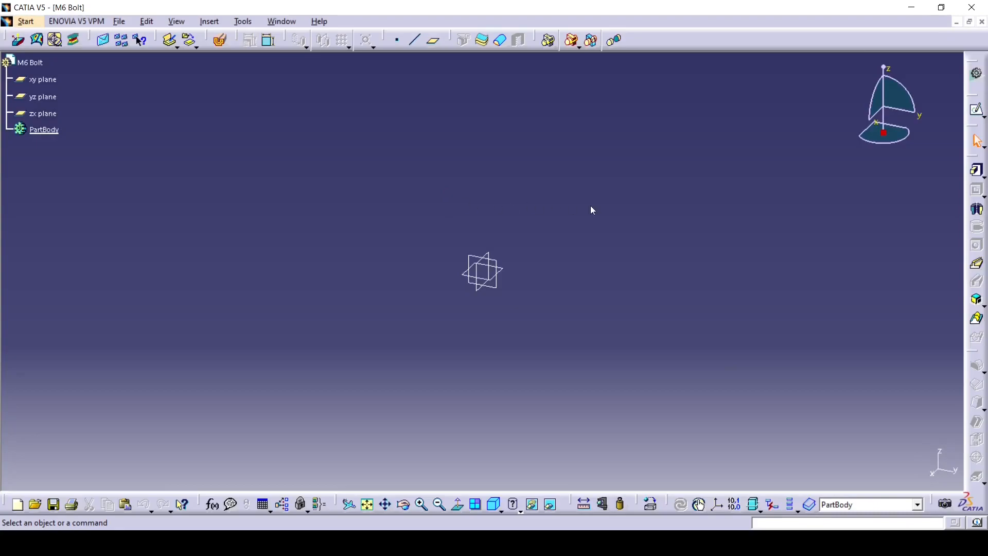
# Step: On the yz plane, sketch a closed half-bolt profile from the origin, head about 21 by 14 mm, shank about 13 by 53 mm
pyautogui.click(976, 110)
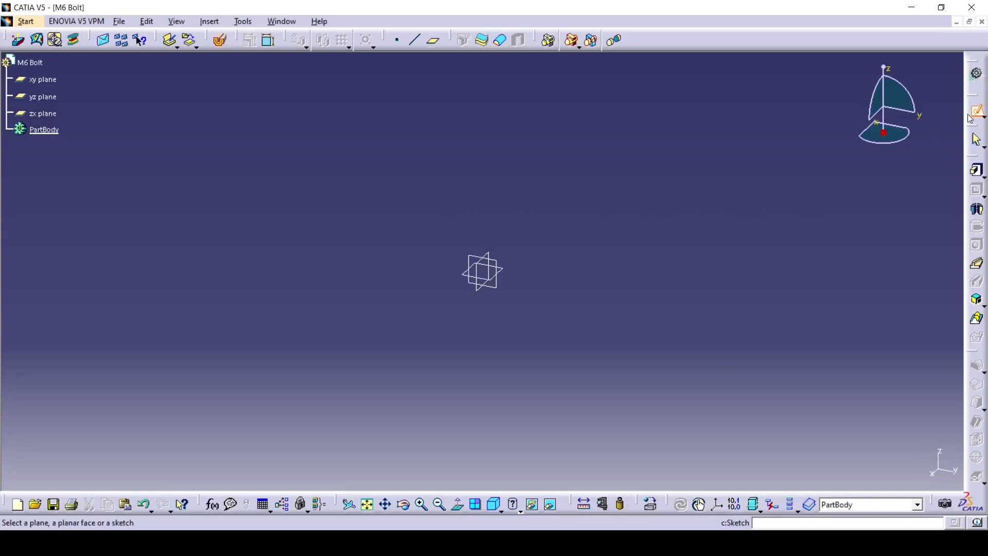
pyautogui.click(506, 288)
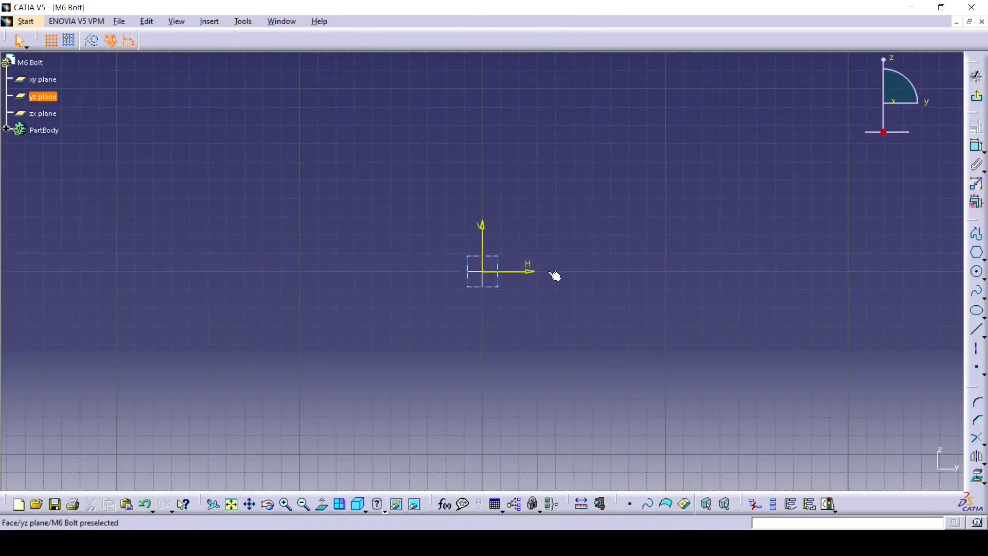
pyautogui.click(975, 237)
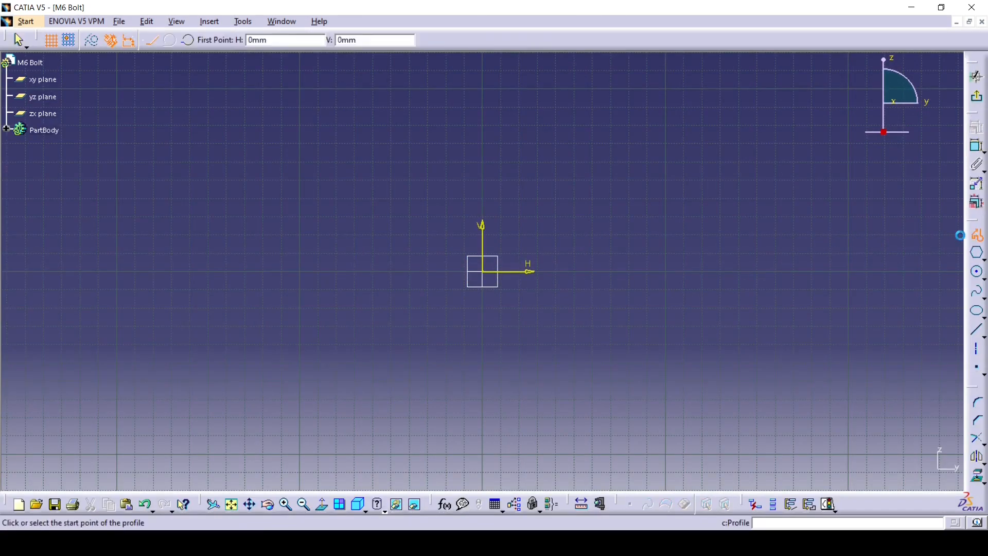
pyautogui.click(489, 276)
pyautogui.click(483, 147)
pyautogui.click(523, 148)
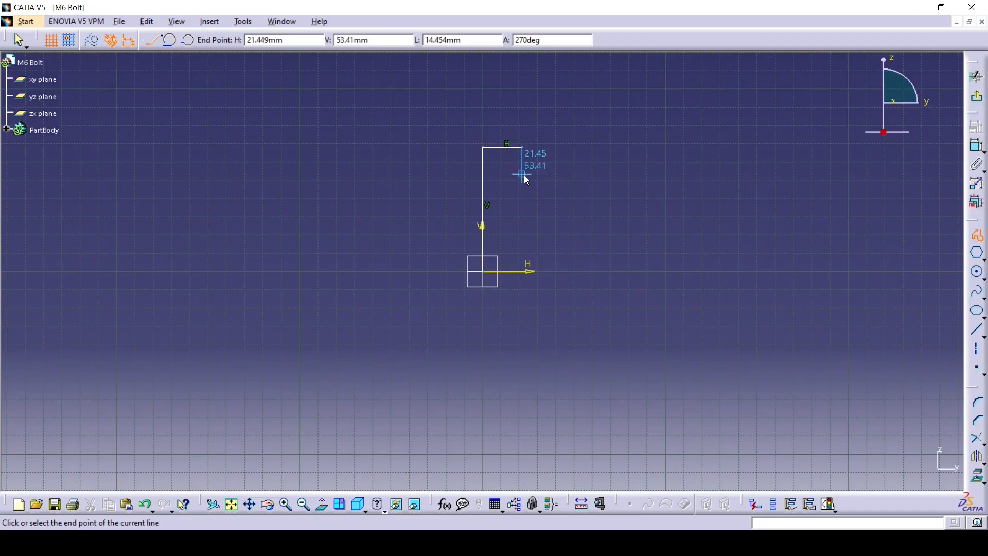
pyautogui.click(523, 174)
pyautogui.click(506, 174)
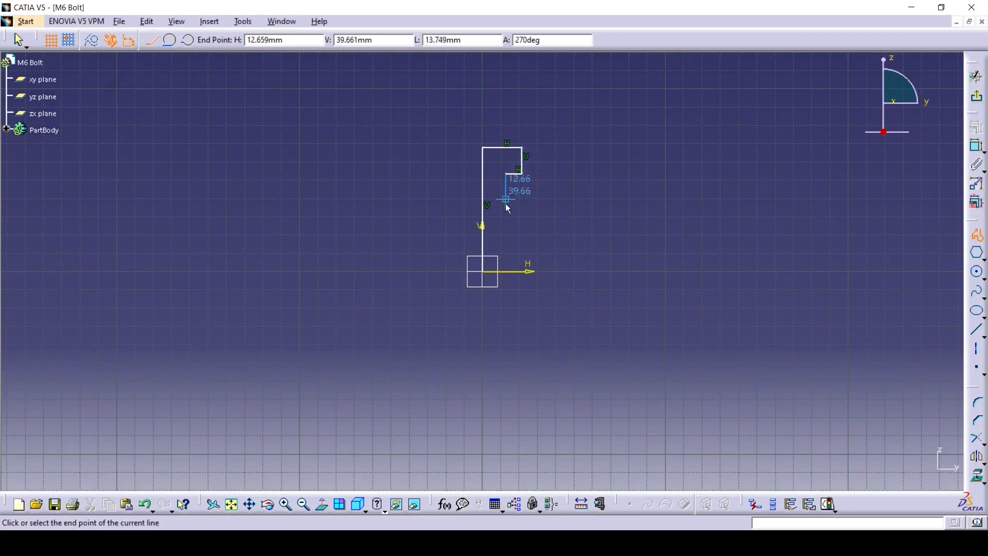
pyautogui.click(506, 271)
pyautogui.click(483, 271)
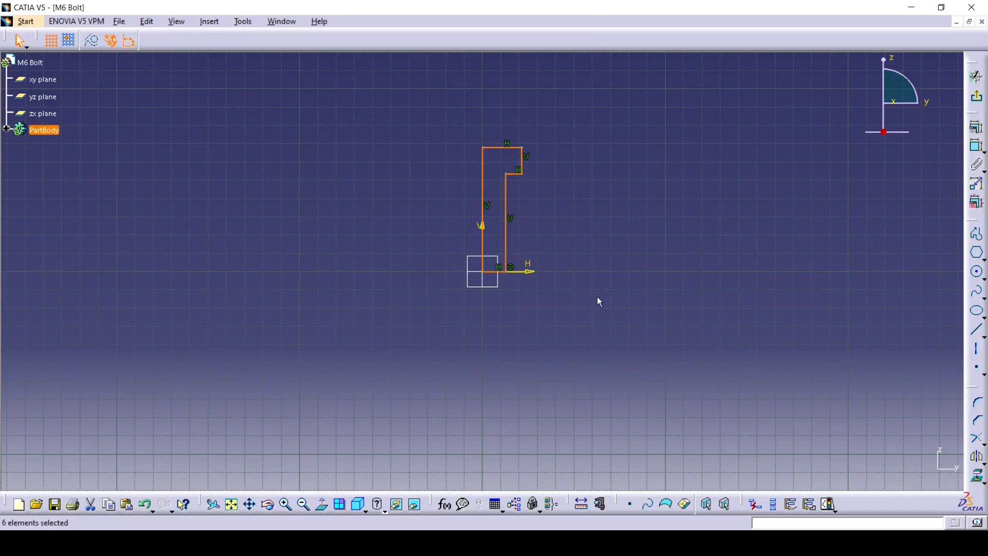
pyautogui.click(671, 254)
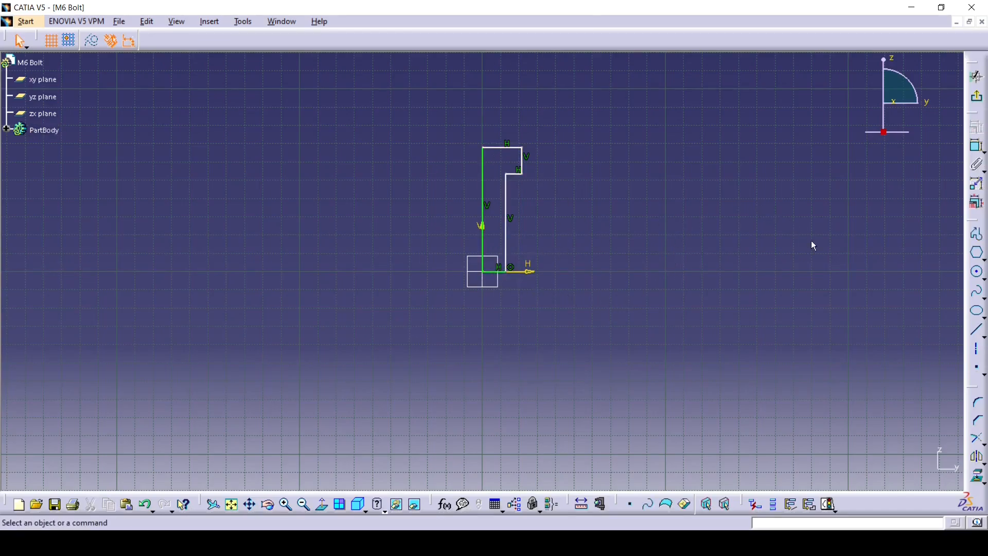
# Step: Dimension the profile's shank length, head height, head half-width and shank half-width
pyautogui.click(977, 146)
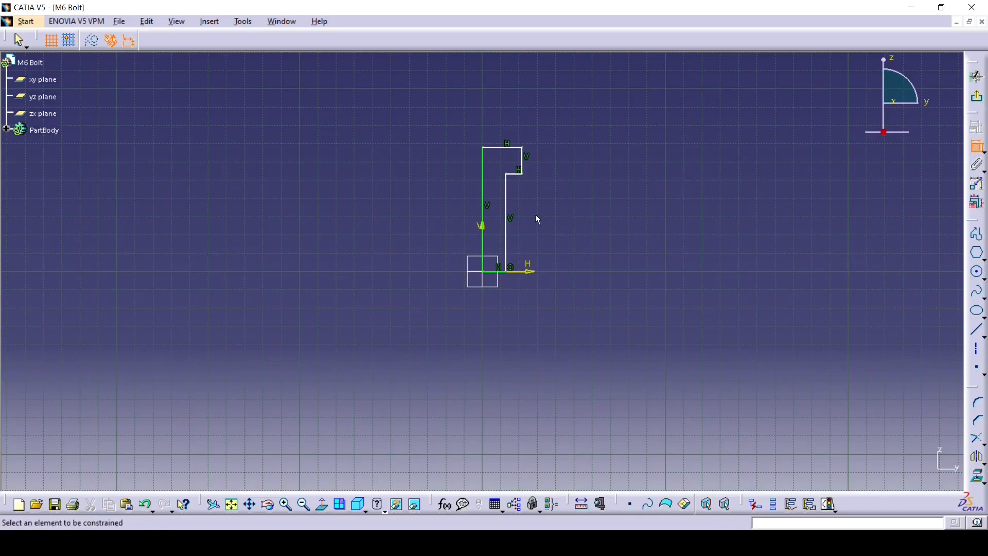
pyautogui.click(510, 193)
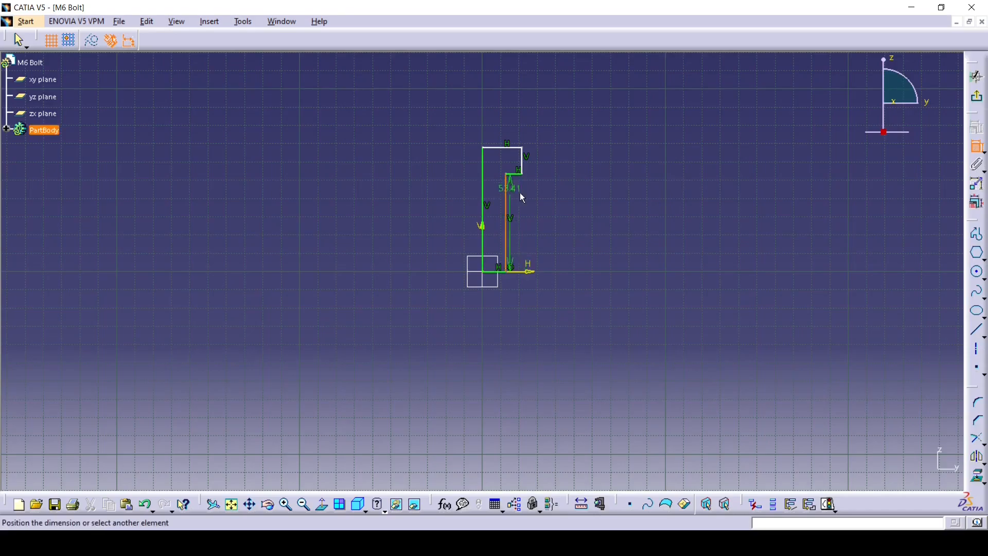
pyautogui.click(590, 220)
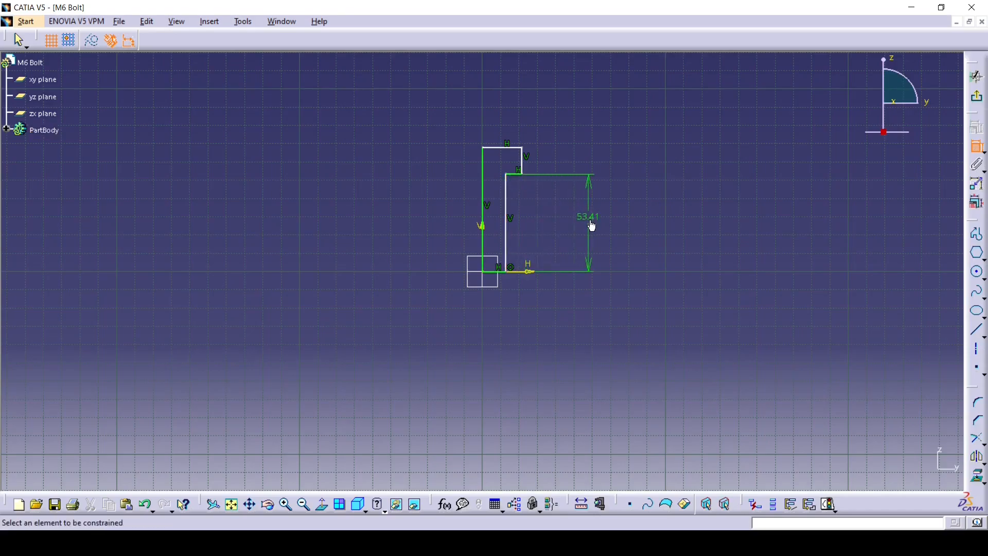
pyautogui.click(524, 162)
pyautogui.click(625, 162)
pyautogui.click(504, 148)
pyautogui.click(499, 119)
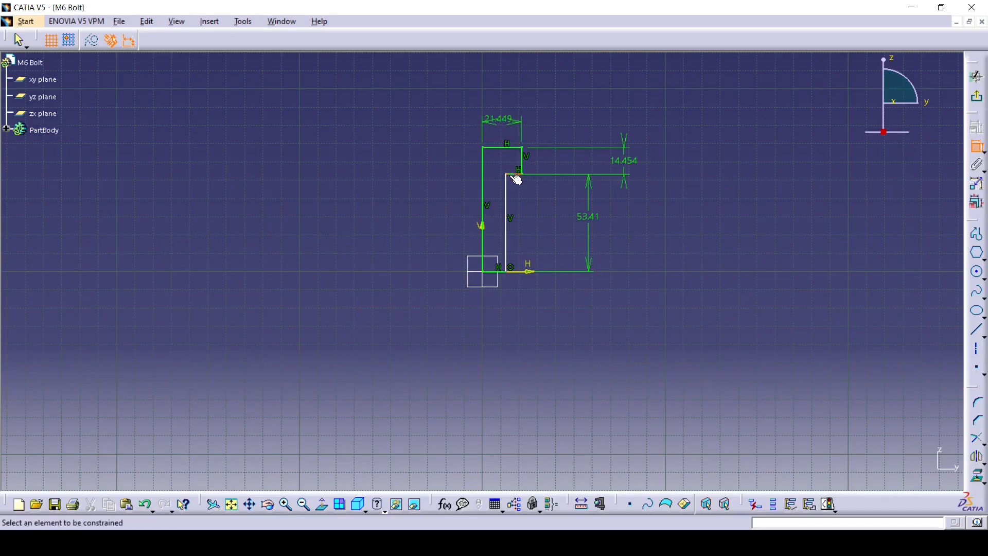
pyautogui.click(507, 190)
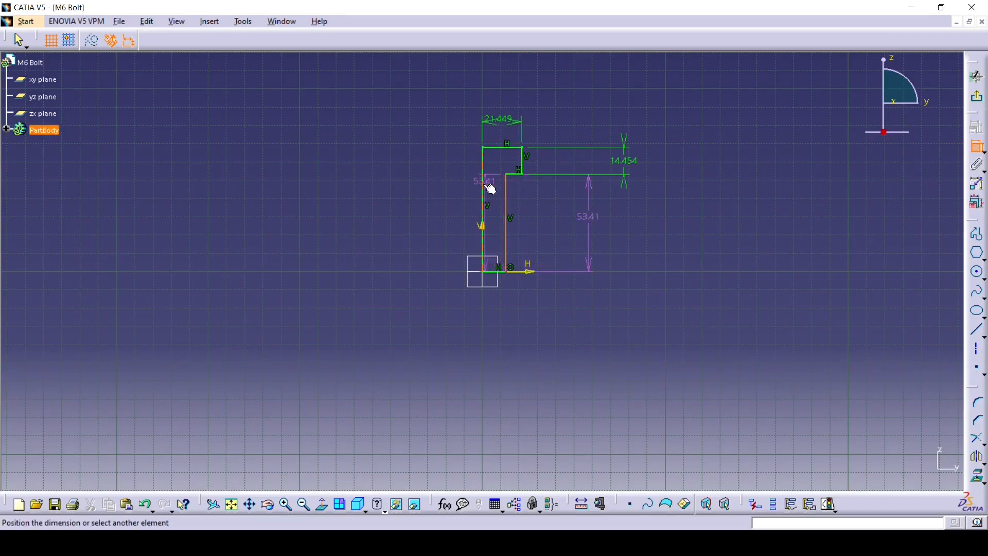
pyautogui.click(484, 193)
pyautogui.click(547, 320)
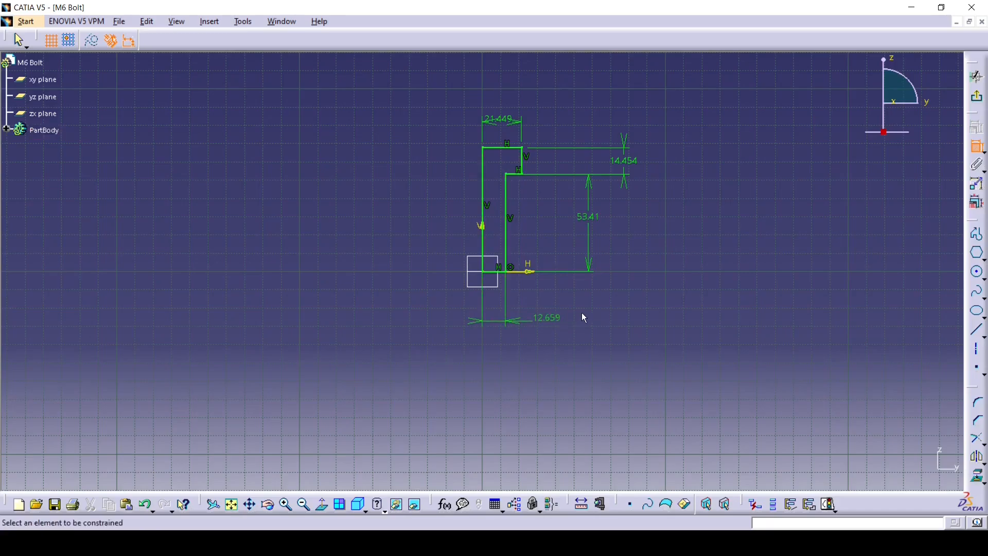
# Step: Set the shank's half-width to 3 mm and the head's height to 6 mm
pyautogui.doubleClick(555, 323)
pyautogui.write('3')
pyautogui.press('Return')
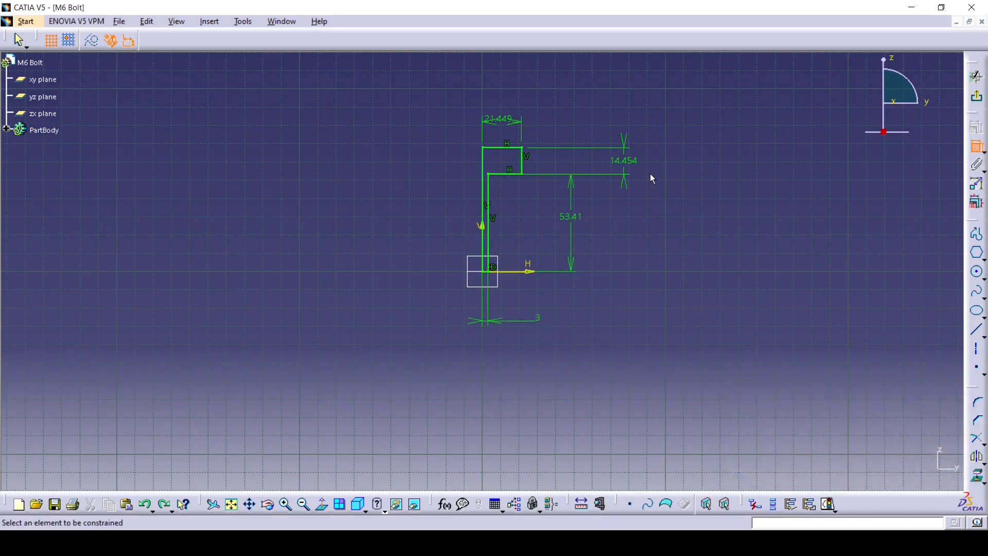
pyautogui.doubleClick(626, 161)
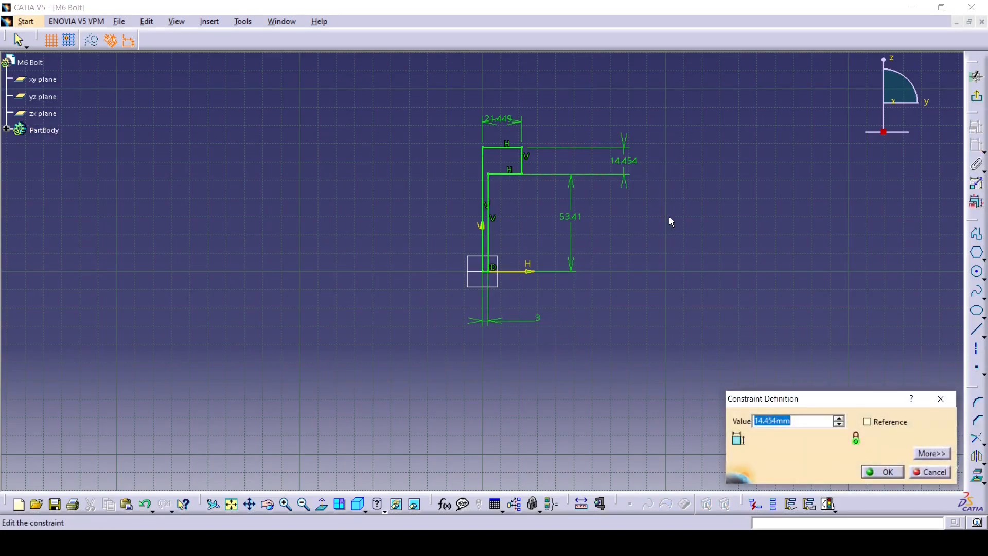
pyautogui.write('6')
pyautogui.press('Return')
# Step: Set the head's half-width to 5 mm and the shank's length to 40 mm
pyautogui.doubleClick(506, 137)
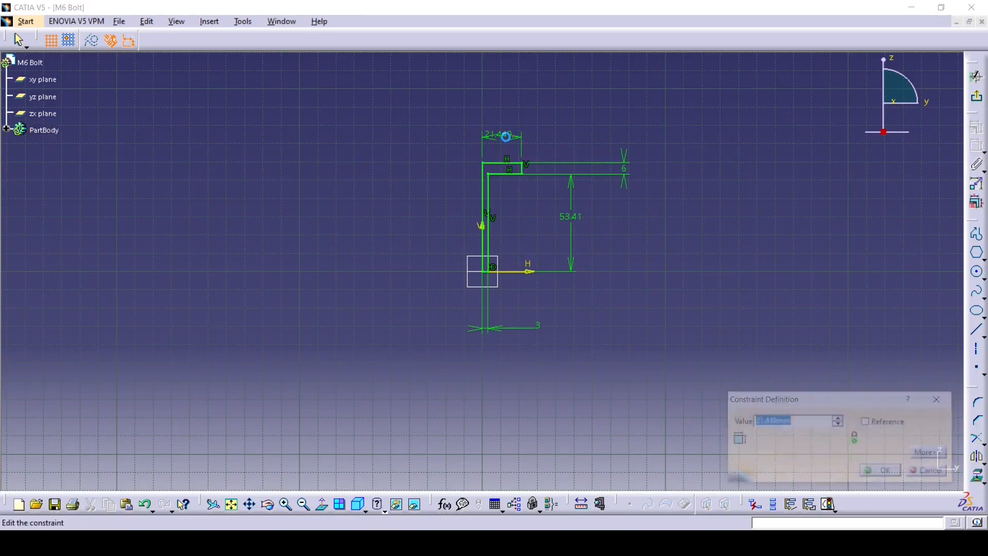
pyautogui.write('5')
pyautogui.press('Return')
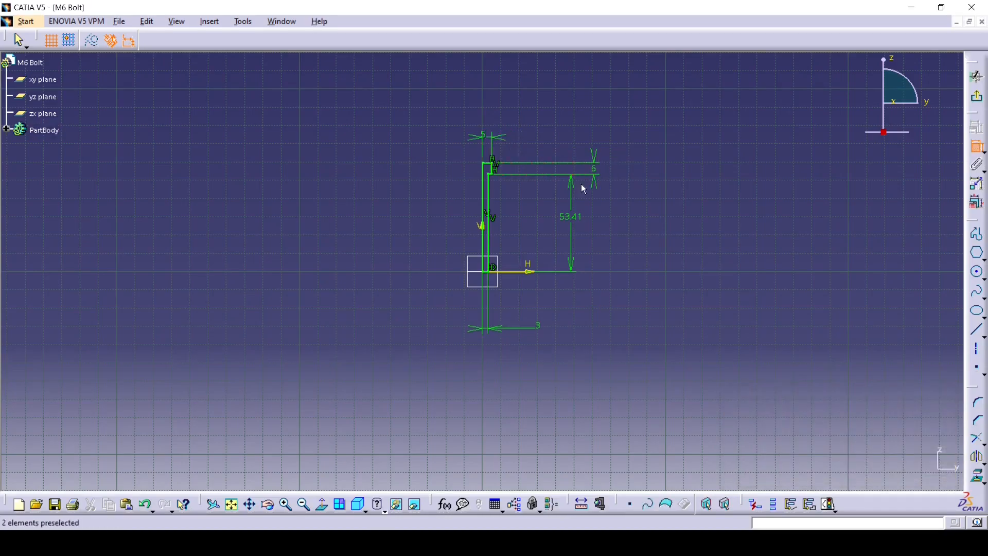
pyautogui.doubleClick(572, 223)
pyautogui.write('4')
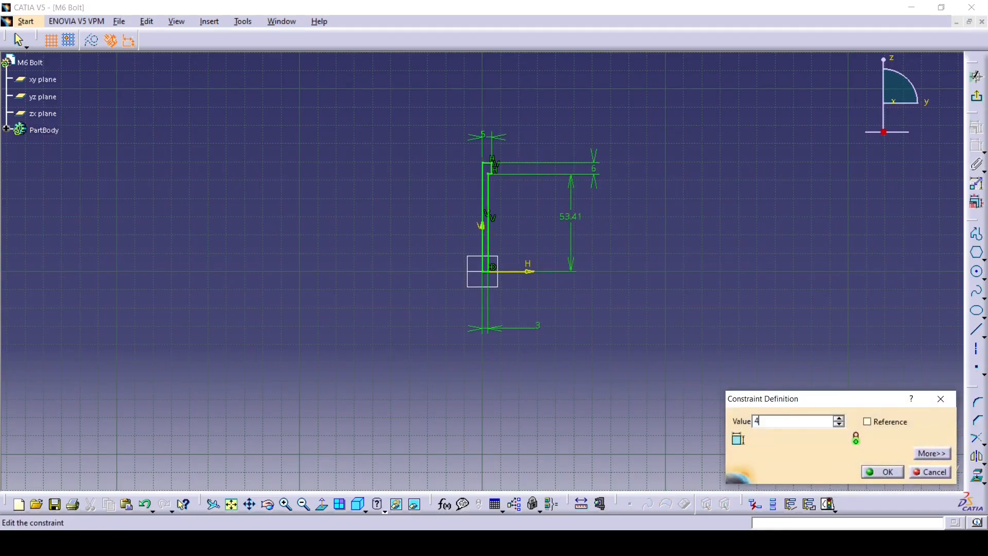
pyautogui.write('0')
pyautogui.press('Return')
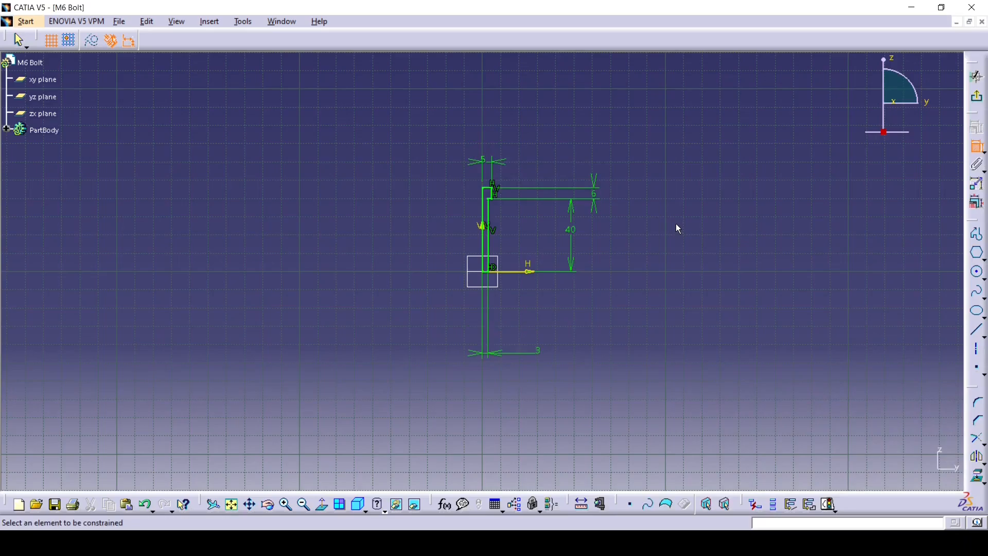
# Step: Exit the sketch and revolve the bolt profile 360 degrees about the Z axis with the Shaft feature
pyautogui.click(977, 76)
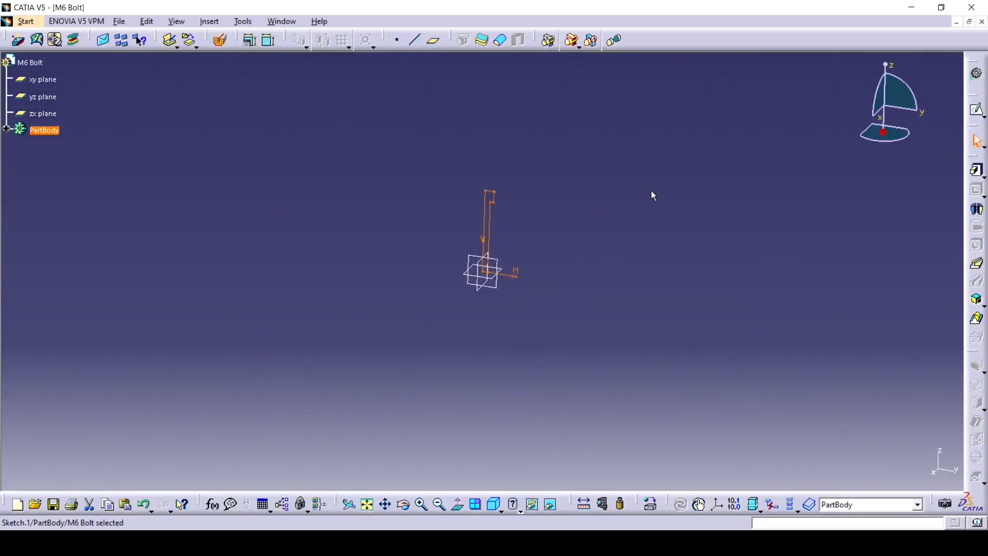
pyautogui.click(977, 210)
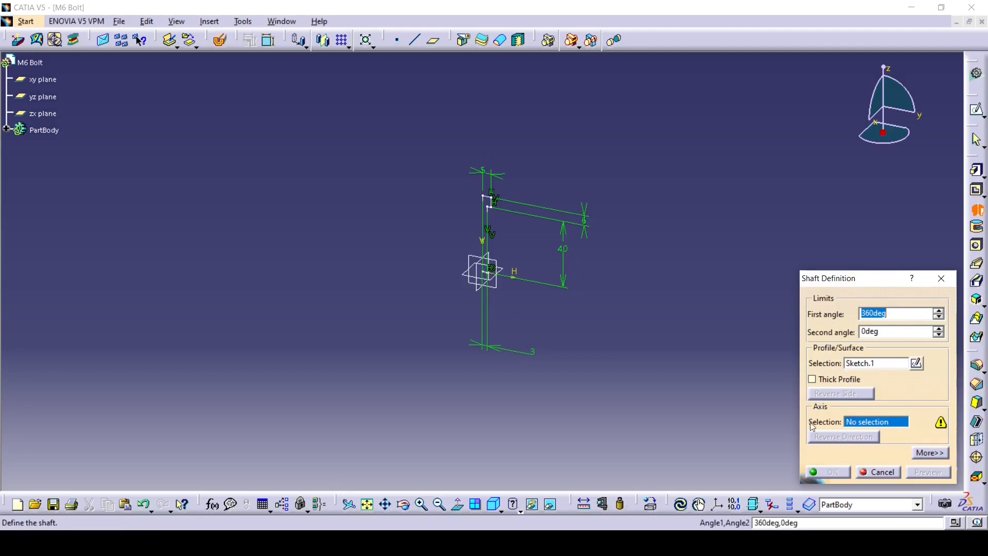
pyautogui.rightClick(857, 425)
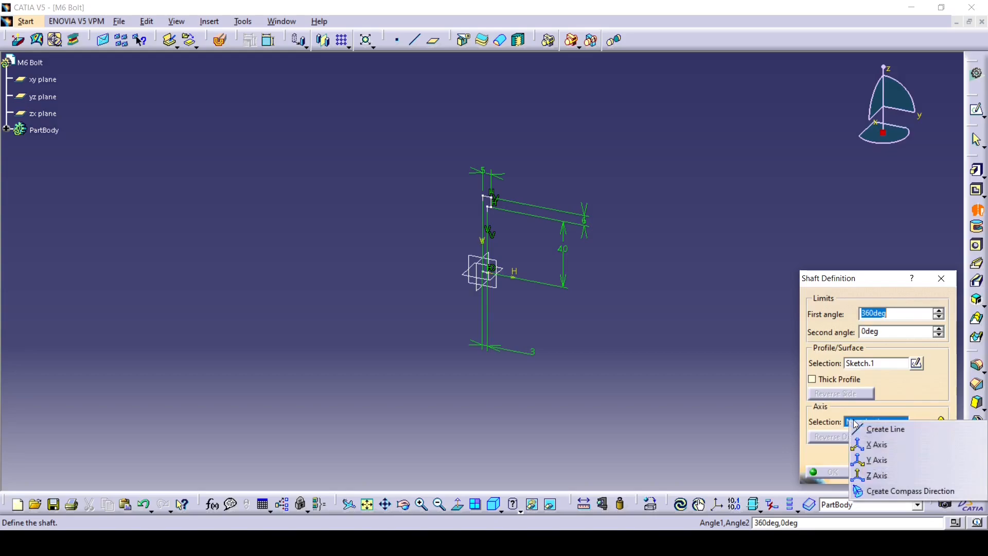
pyautogui.click(873, 476)
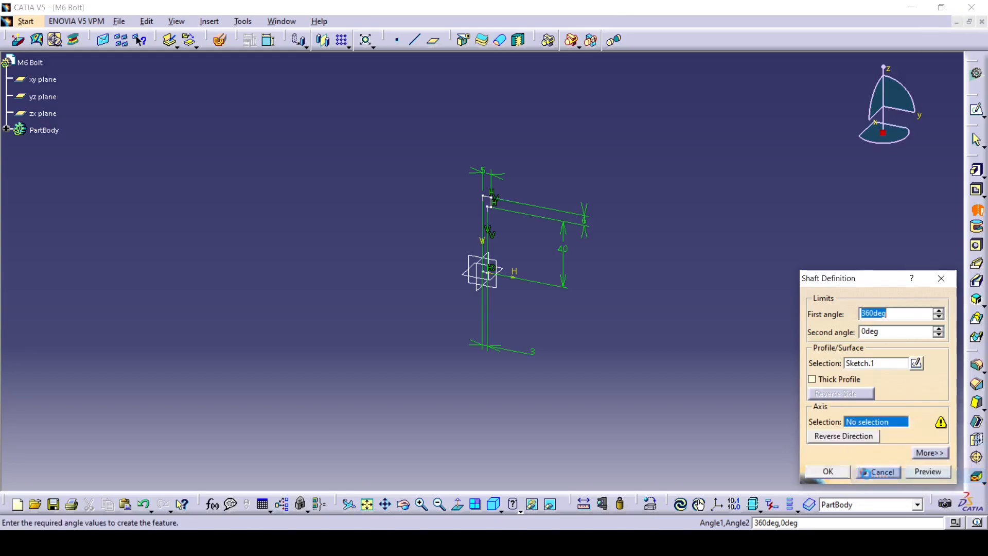
pyautogui.click(821, 472)
pyautogui.moveTo(487, 307); pyautogui.dragTo(429, 178, button='middle')
pyautogui.moveTo(556, 157); pyautogui.dragTo(531, 297, button='middle')
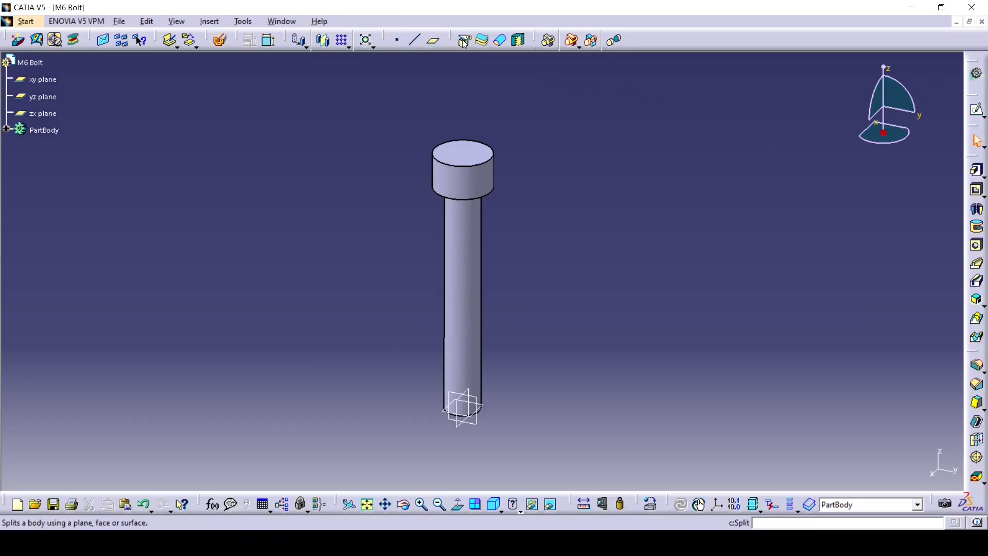
pyautogui.rightClick(481, 42)
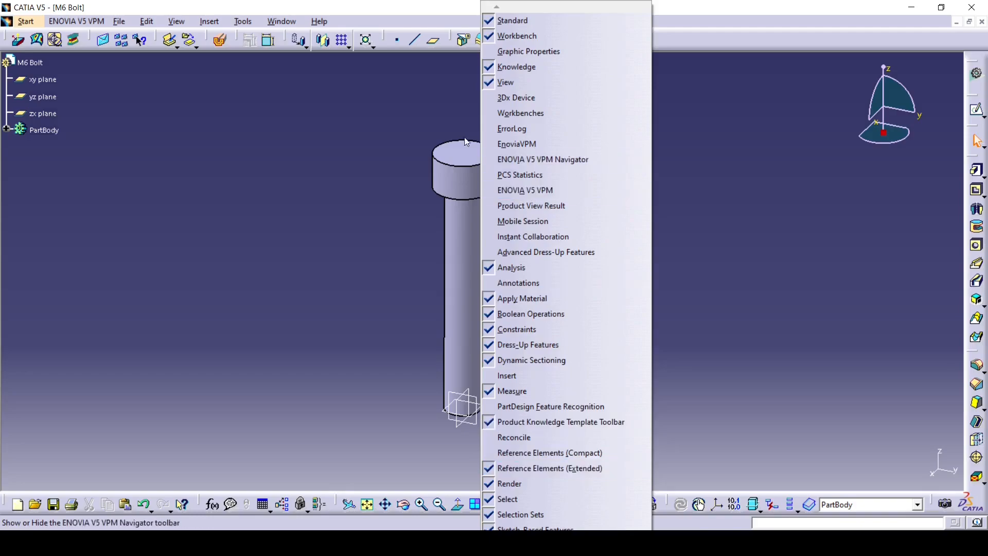
pyautogui.click(373, 89)
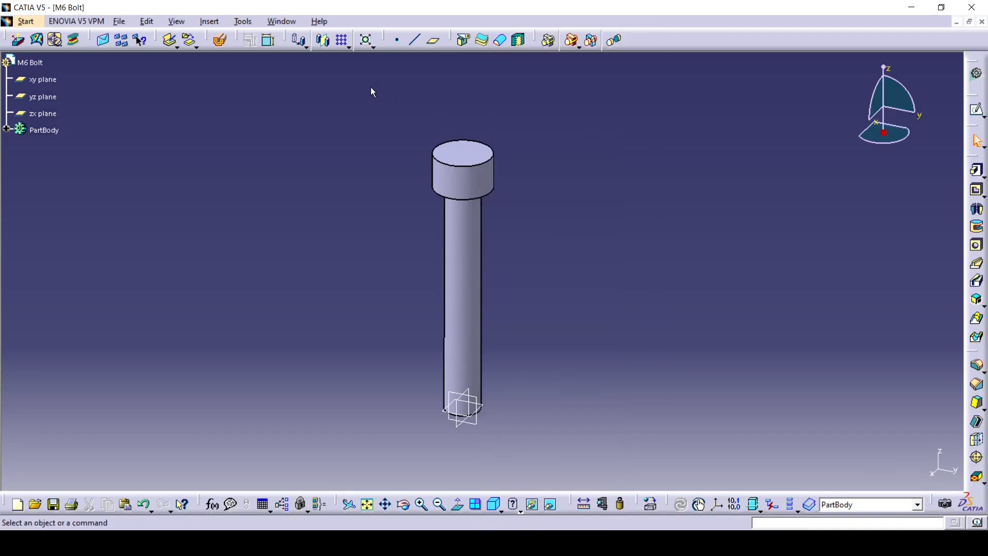
# Step: Create a reference point on the circular edge at the shank's free end, at a geodesic distance of 0 mm from the edge's extremum
pyautogui.click(397, 40)
pyautogui.moveTo(439, 405); pyautogui.dragTo(443, 239, button='middle')
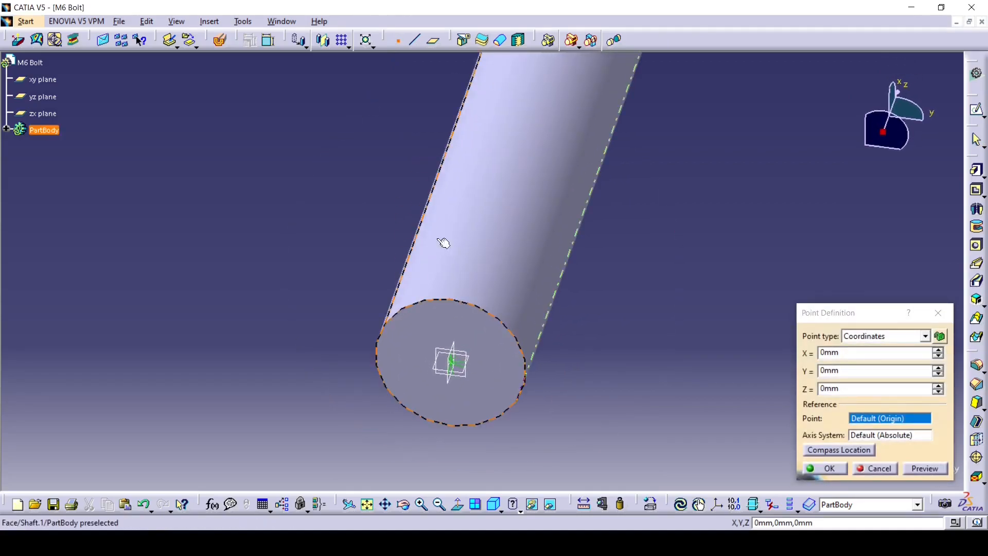
pyautogui.click(518, 338)
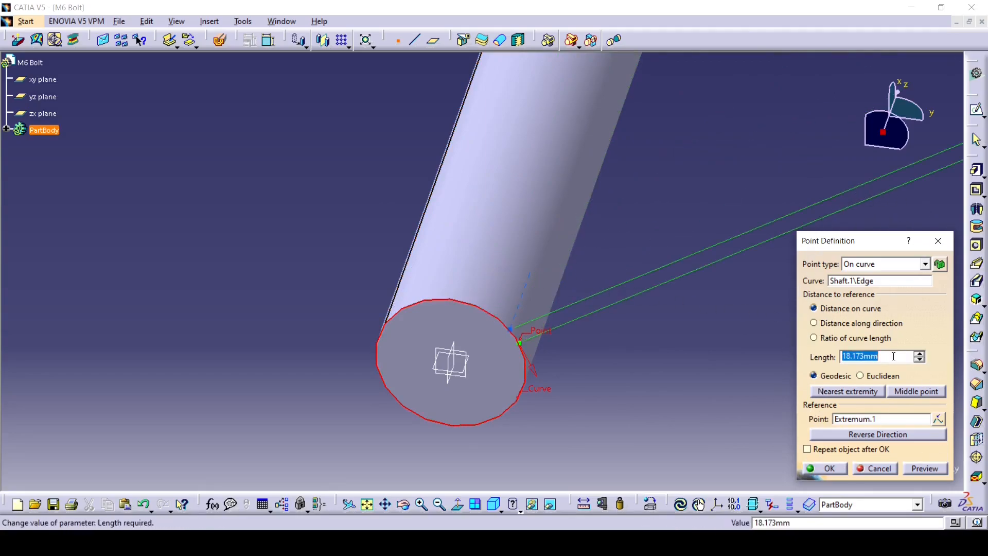
pyautogui.write('0')
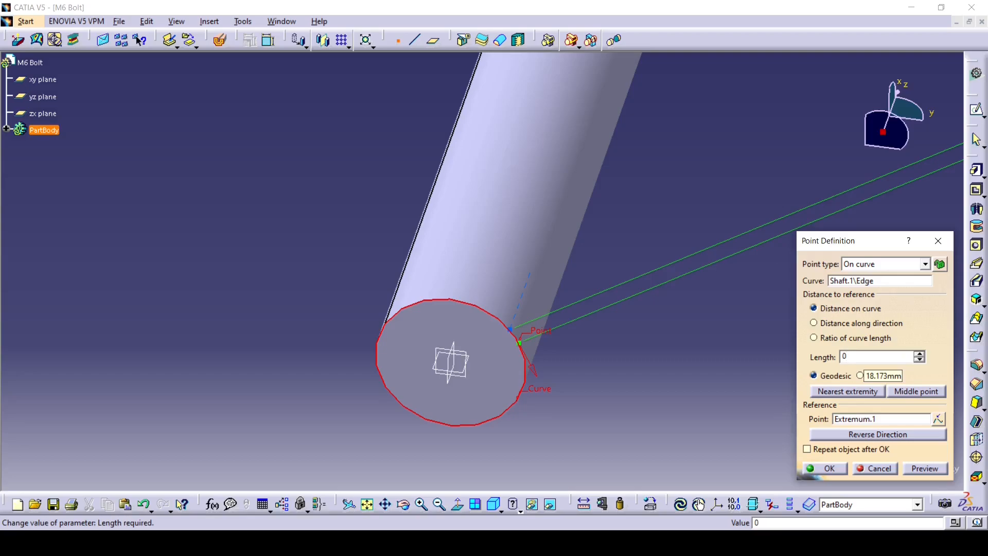
pyautogui.click(916, 469)
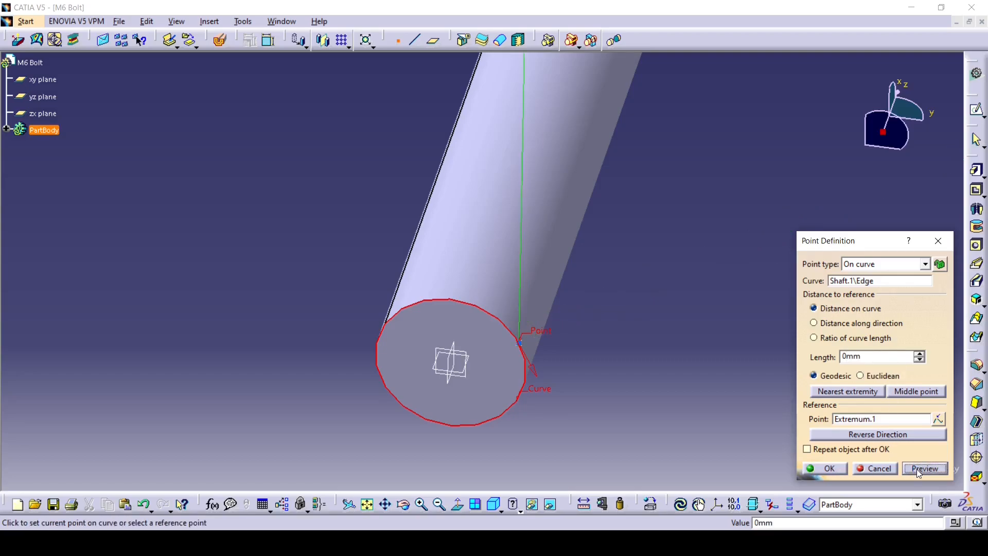
pyautogui.click(824, 469)
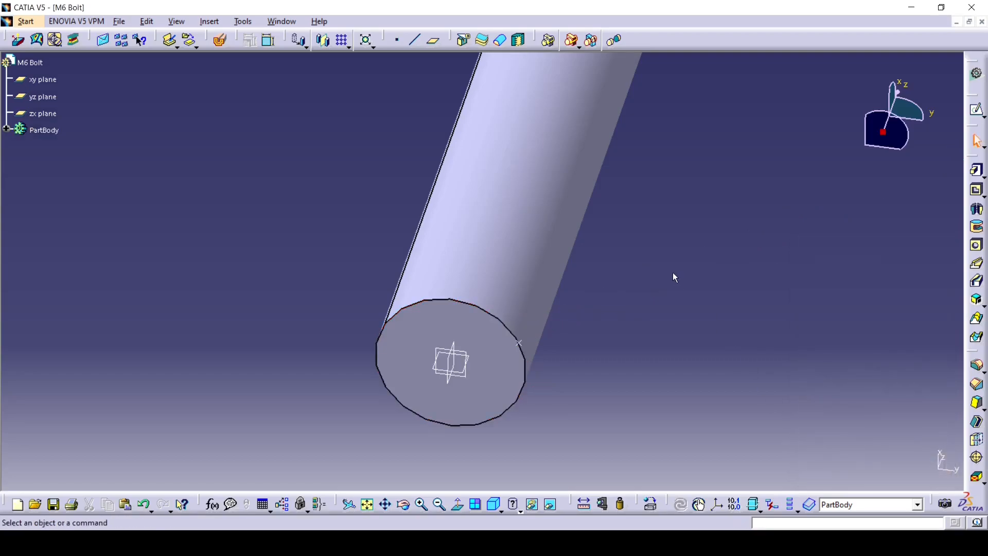
pyautogui.moveTo(516, 186); pyautogui.dragTo(526, 150, button='middle')
pyautogui.moveTo(524, 244); pyautogui.dragTo(534, 308, button='middle')
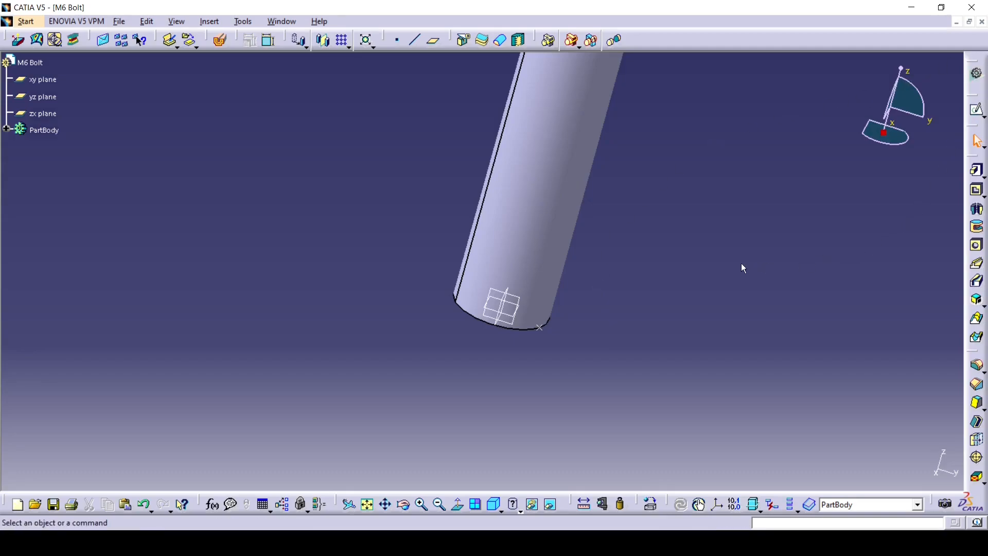
pyautogui.click(25, 21)
pyautogui.moveTo(173, 75)
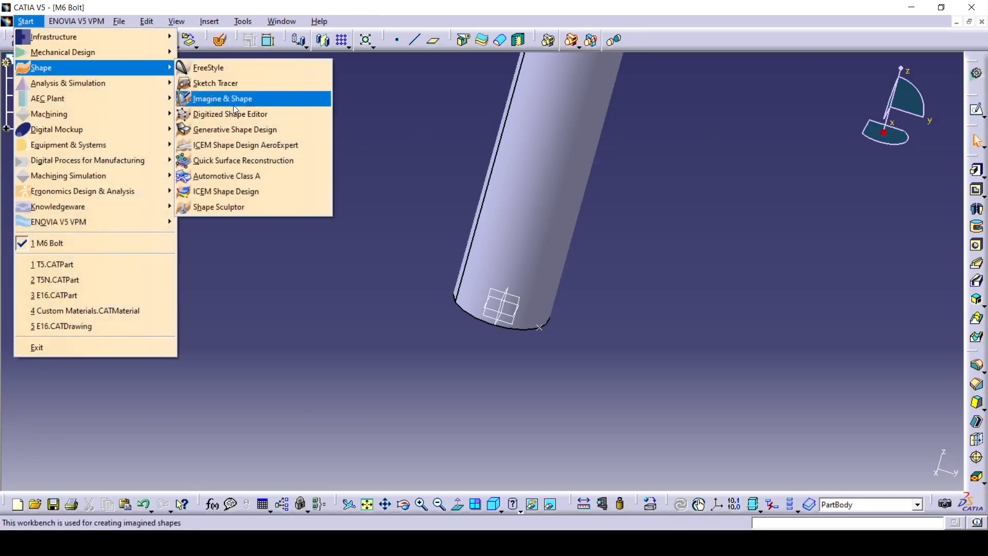
pyautogui.click(230, 135)
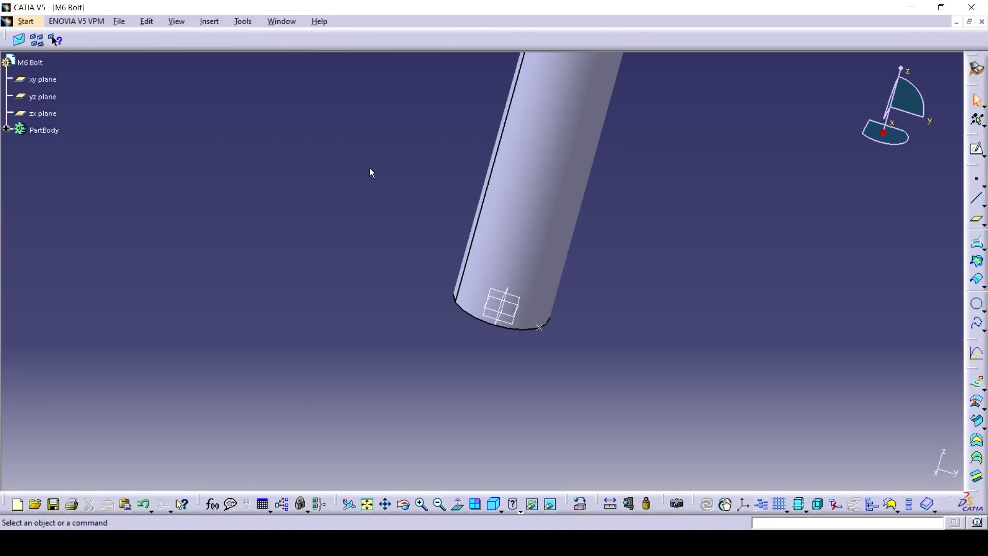
pyautogui.click(210, 21)
pyautogui.moveTo(231, 164)
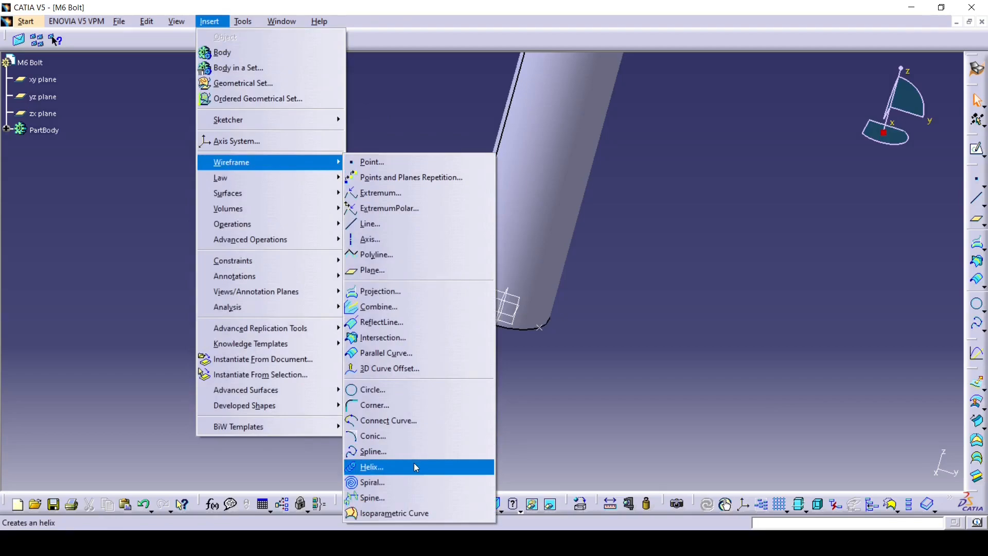
pyautogui.click(611, 415)
pyautogui.click(23, 23)
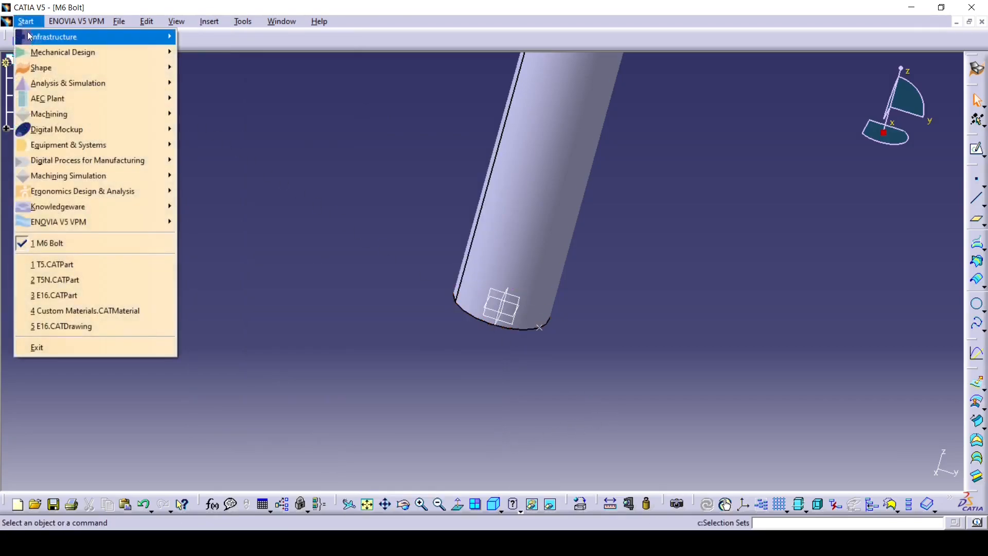
pyautogui.moveTo(42, 47)
pyautogui.click(209, 52)
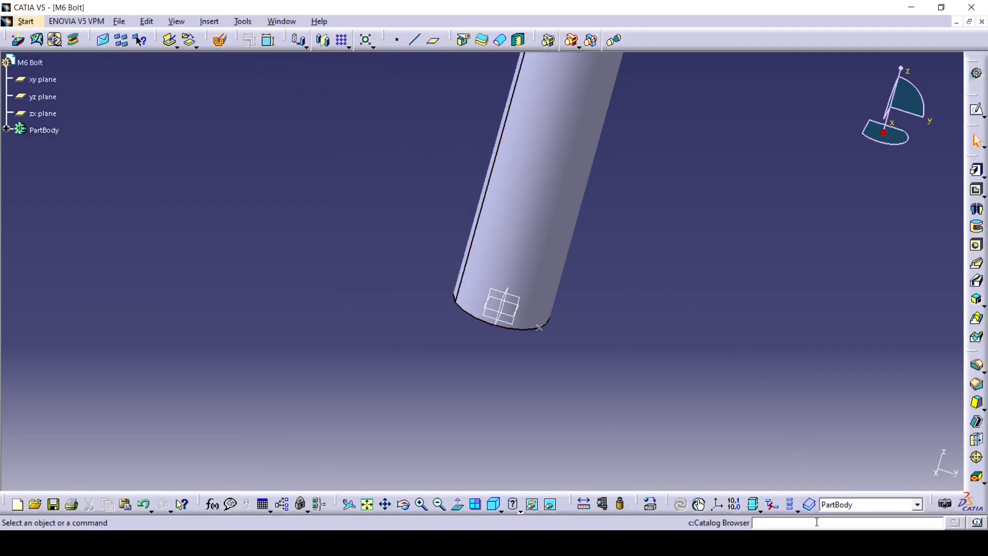
# Step: Start a Helix from the reference point on the shank's end edge, using the Z axis as its axis
pyautogui.write('c:helix')
pyautogui.press('Return')
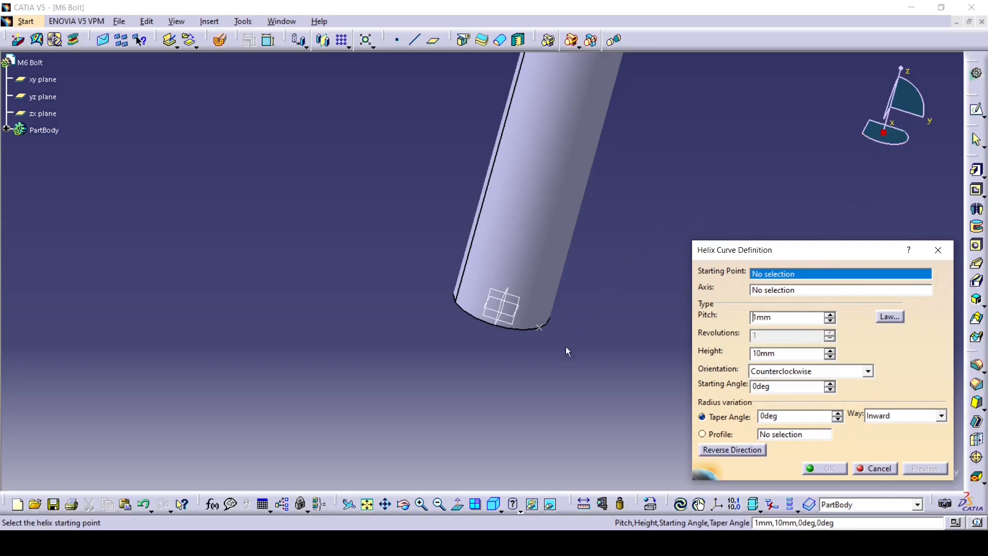
pyautogui.click(541, 329)
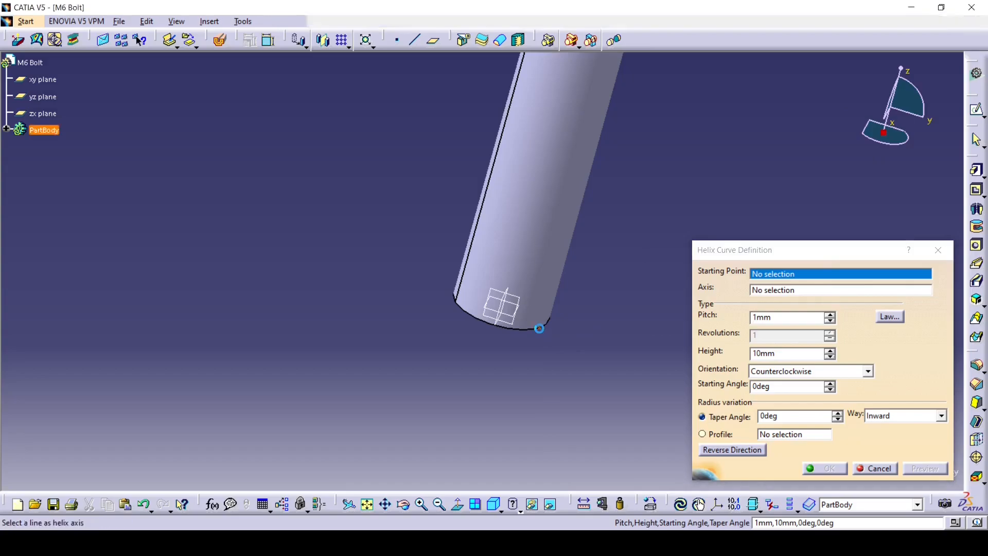
pyautogui.rightClick(779, 289)
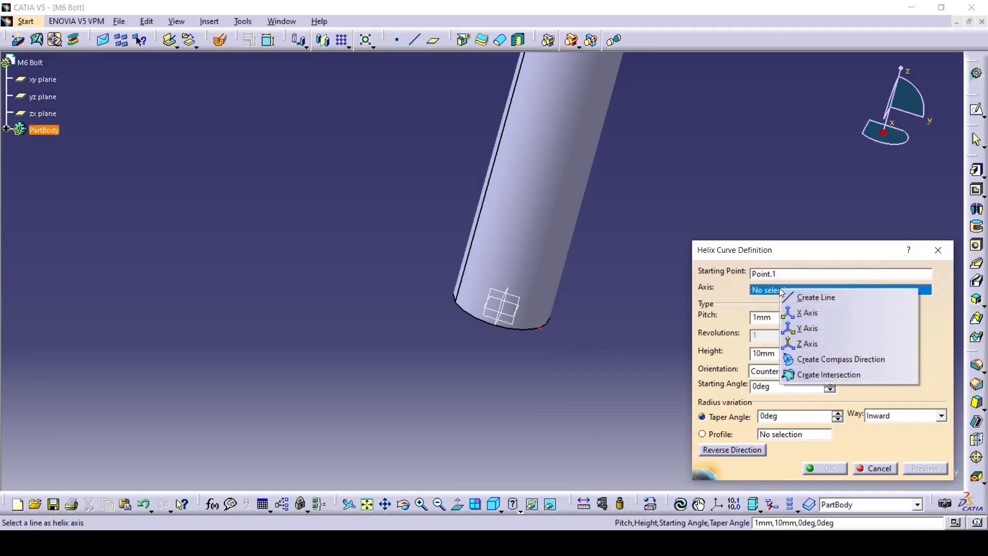
pyautogui.click(809, 345)
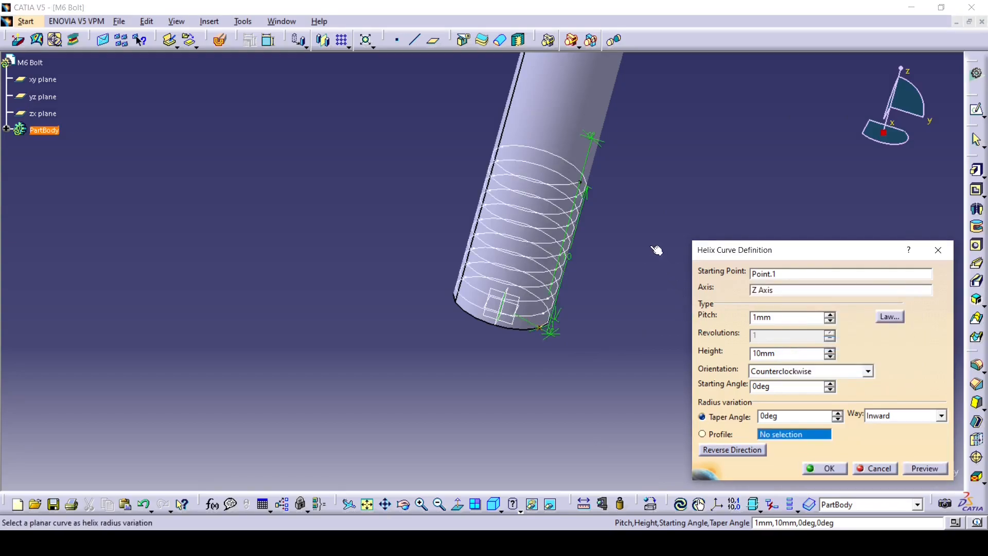
# Step: Set the helix height to 30 mm, keeping the 1 mm pitch, and create the curve around the shank
pyautogui.moveTo(616, 238); pyautogui.dragTo(588, 188, button='middle')
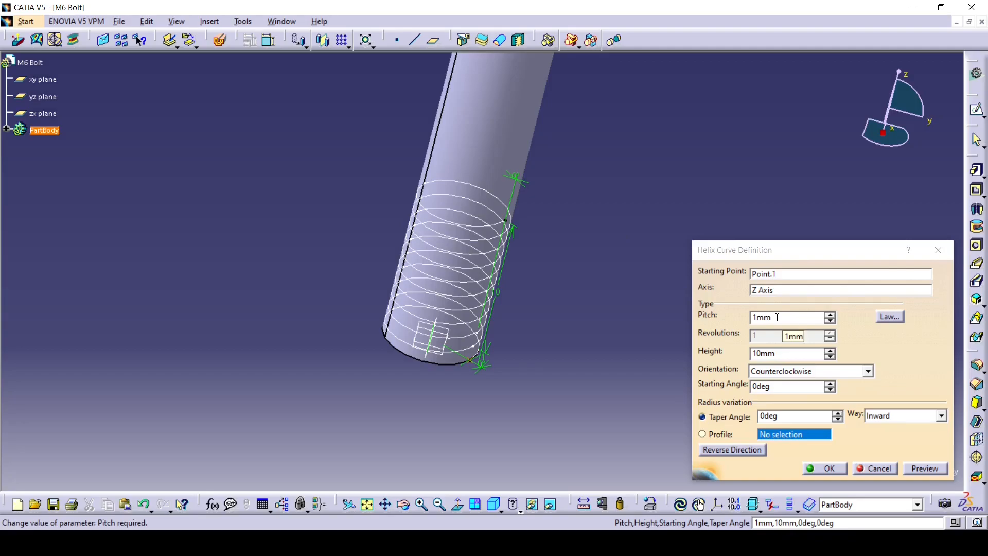
pyautogui.moveTo(579, 149); pyautogui.dragTo(564, 226, button='middle')
pyautogui.moveTo(786, 355); pyautogui.dragTo(749, 356)
pyautogui.write('30')
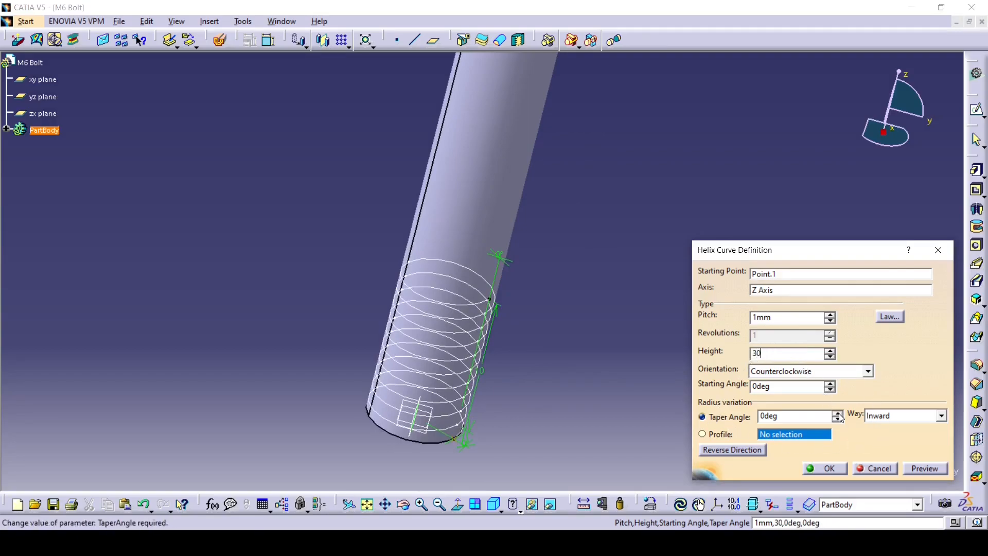
pyautogui.click(825, 469)
pyautogui.moveTo(620, 231); pyautogui.dragTo(683, 311, button='middle')
pyautogui.middleClick(487, 244)
pyautogui.moveTo(536, 237); pyautogui.dragTo(567, 239, button='middle')
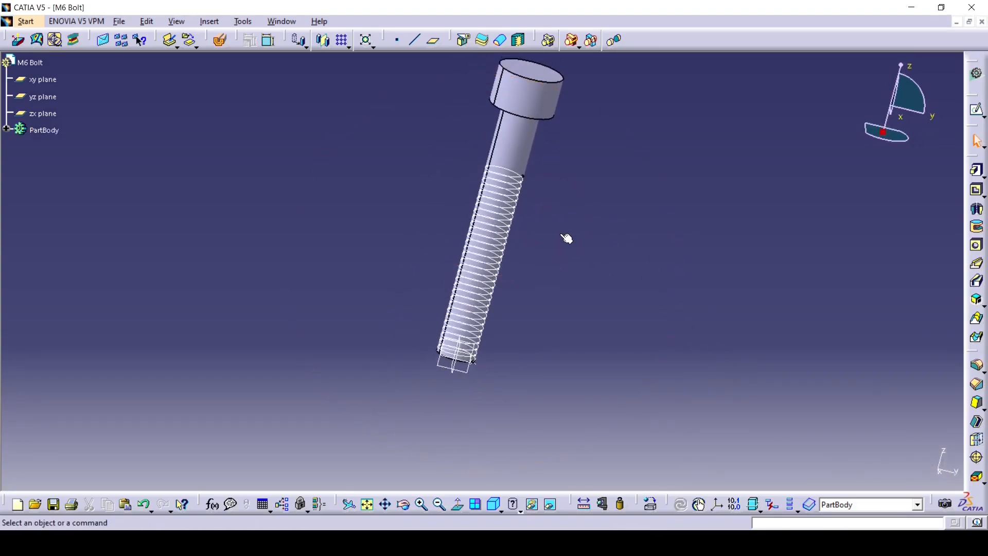
# Step: Create a reference plane normal to the helix, passing through the reference point at the shank's free end
pyautogui.moveTo(518, 344); pyautogui.dragTo(511, 296, button='middle')
pyautogui.moveTo(537, 328); pyautogui.dragTo(533, 302, button='middle')
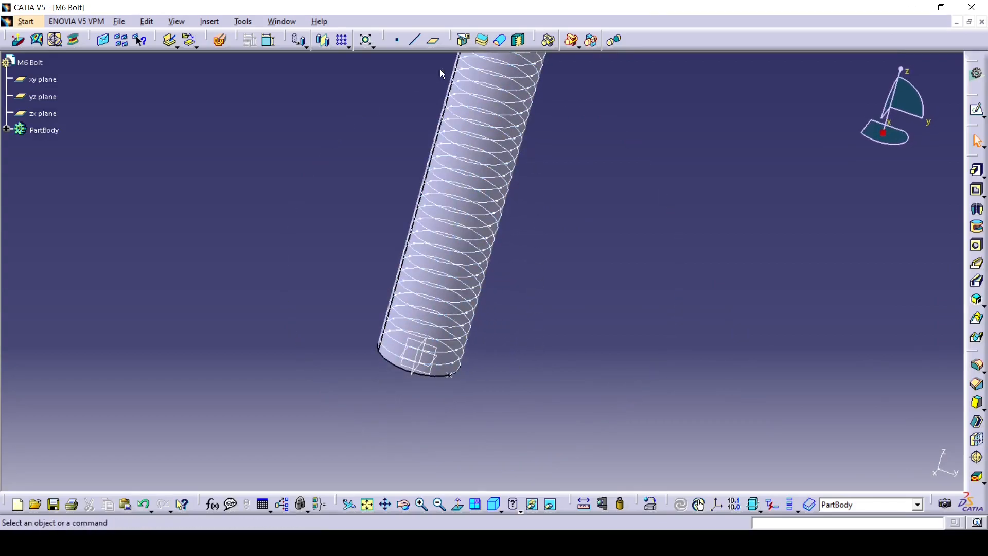
pyautogui.click(437, 43)
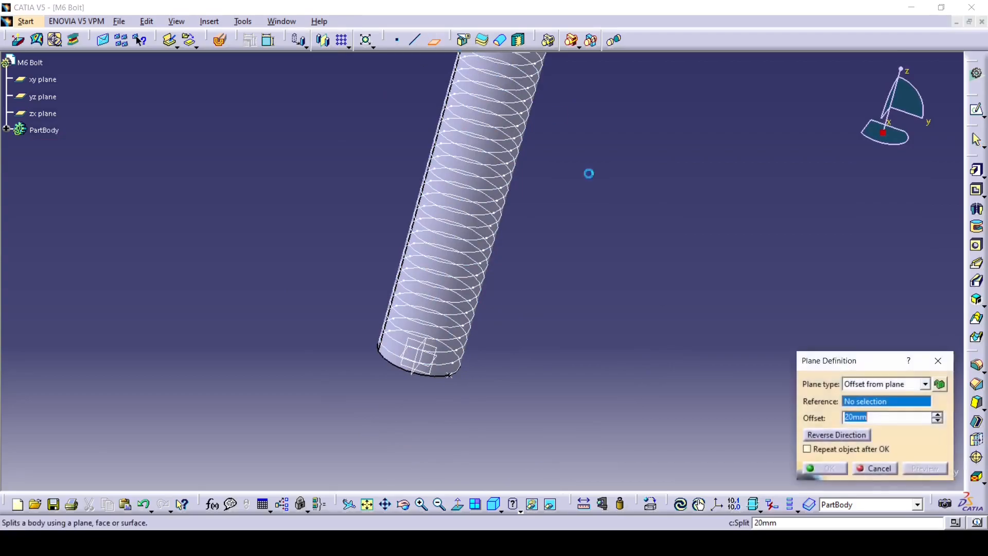
pyautogui.moveTo(558, 353); pyautogui.dragTo(552, 279, button='middle')
pyautogui.moveTo(604, 313); pyautogui.dragTo(506, 276, button='middle')
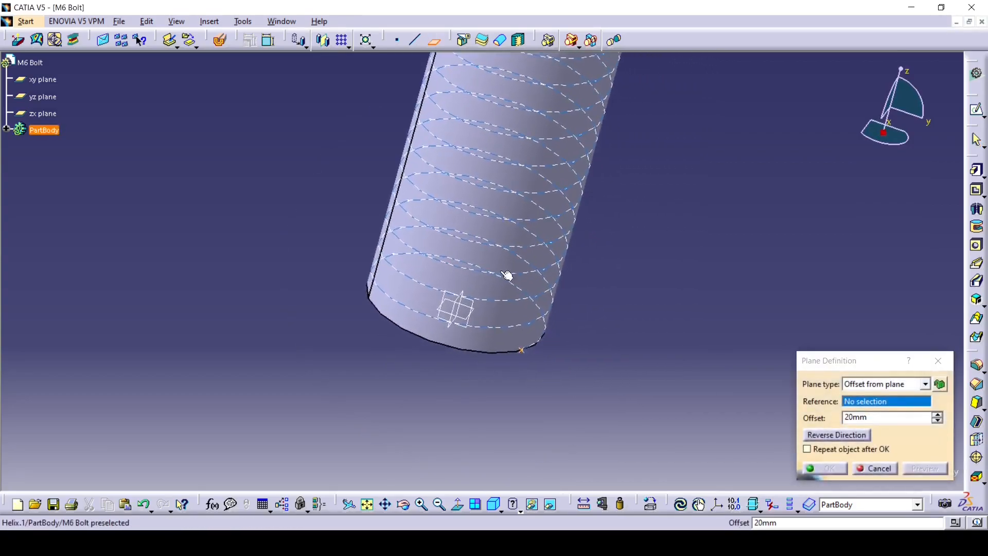
pyautogui.click(544, 340)
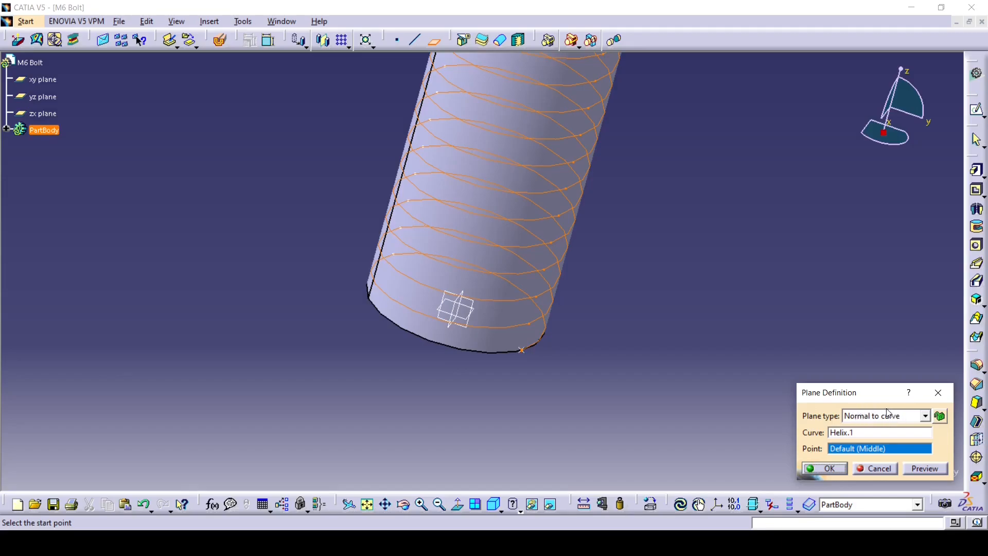
pyautogui.click(927, 417)
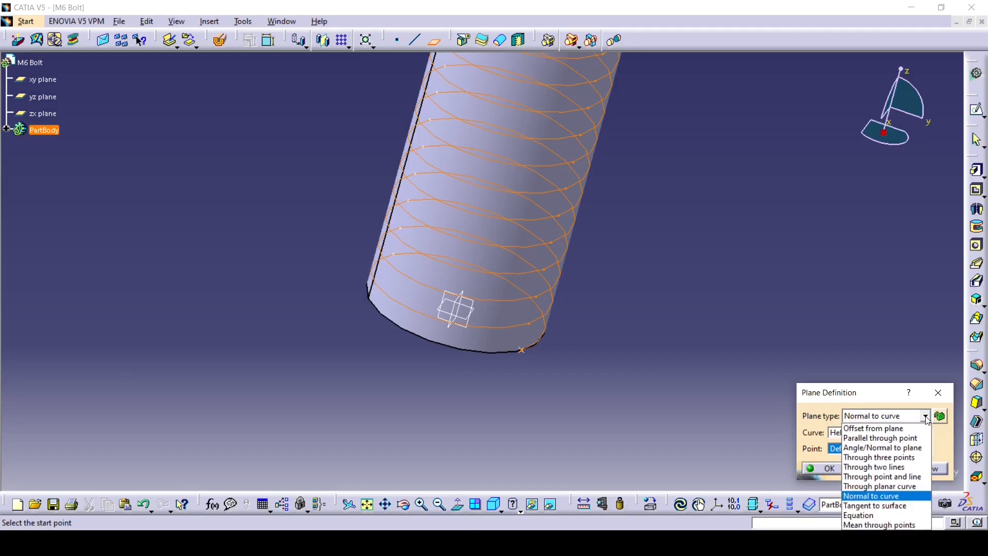
pyautogui.click(879, 498)
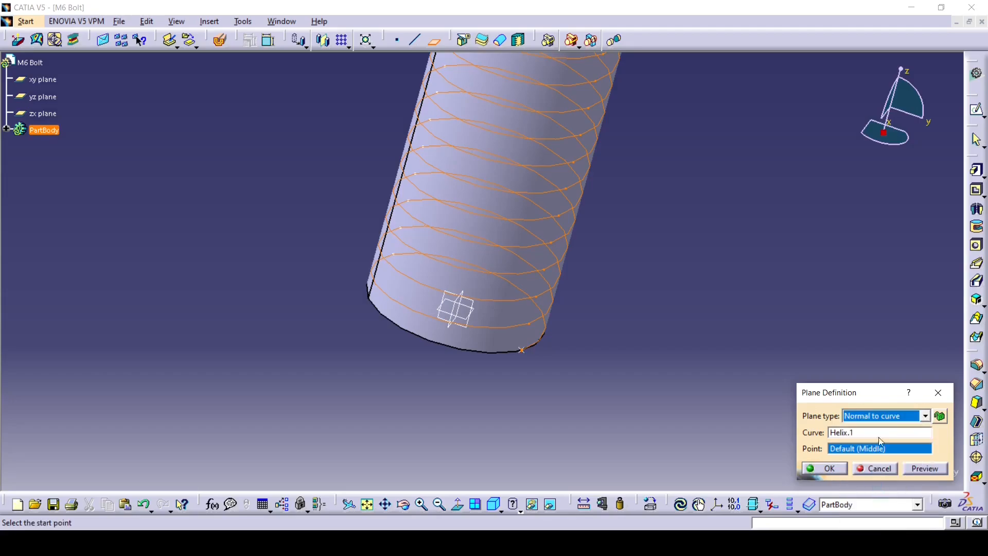
pyautogui.click(843, 447)
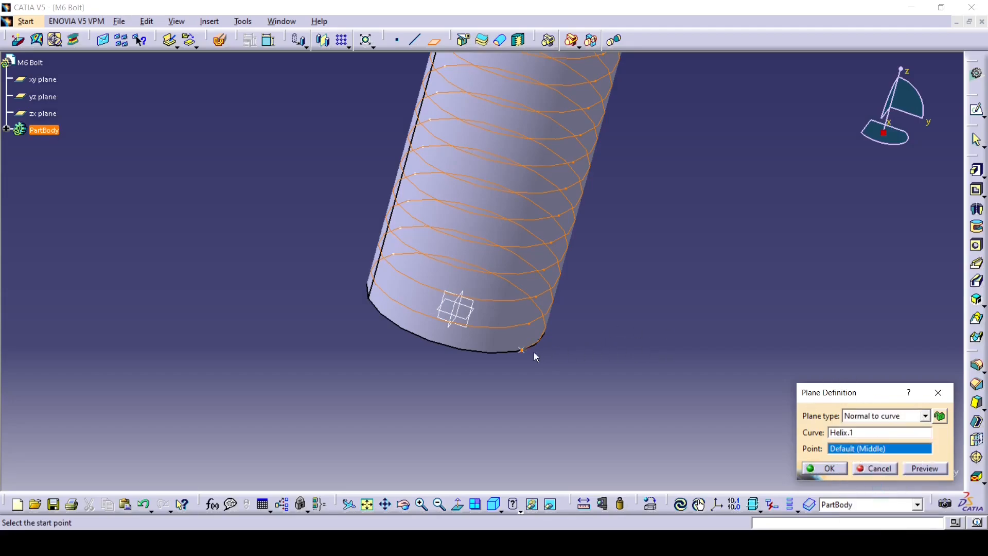
pyautogui.click(520, 350)
pyautogui.moveTo(602, 352); pyautogui.dragTo(494, 287, button='middle')
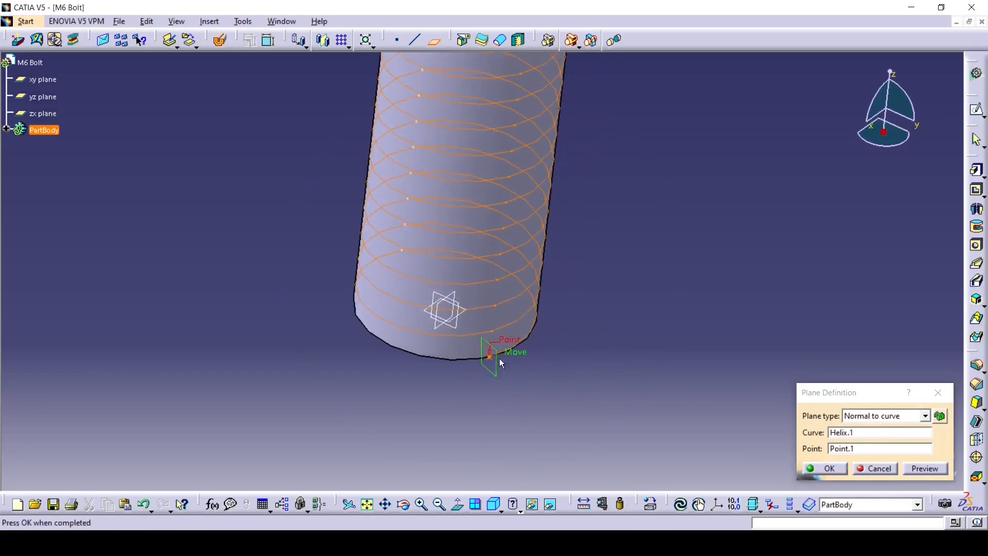
pyautogui.click(827, 469)
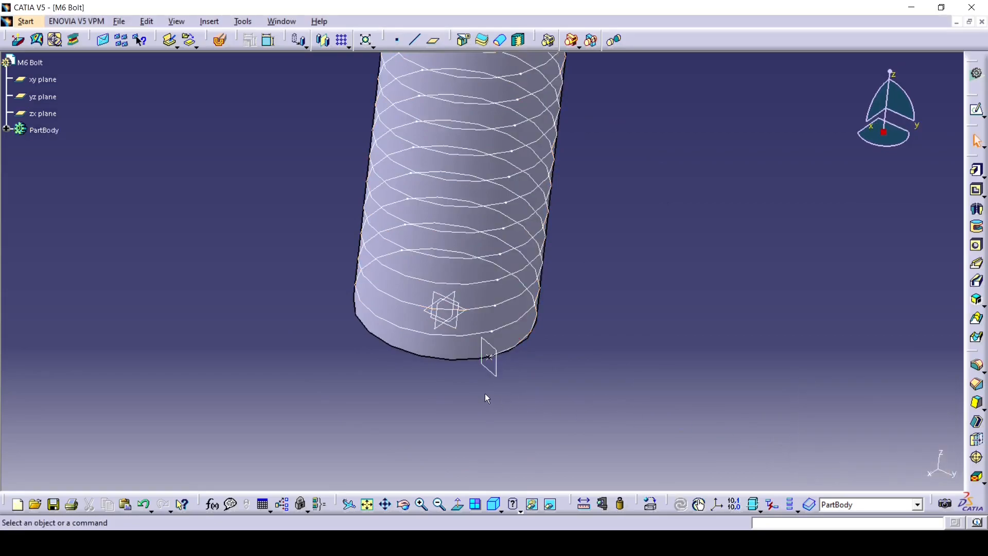
# Step: Open a sketch on the new normal plane and draw a horizontal axis from the origin to beyond the helix's start point
pyautogui.click(496, 368)
pyautogui.click(970, 112)
pyautogui.moveTo(411, 373)
pyautogui.mouseDown(button='middle')
pyautogui.moveTo(430, 286)
pyautogui.moveTo(450, 307)
pyautogui.moveTo(430, 254)
pyautogui.mouseUp(button='middle')
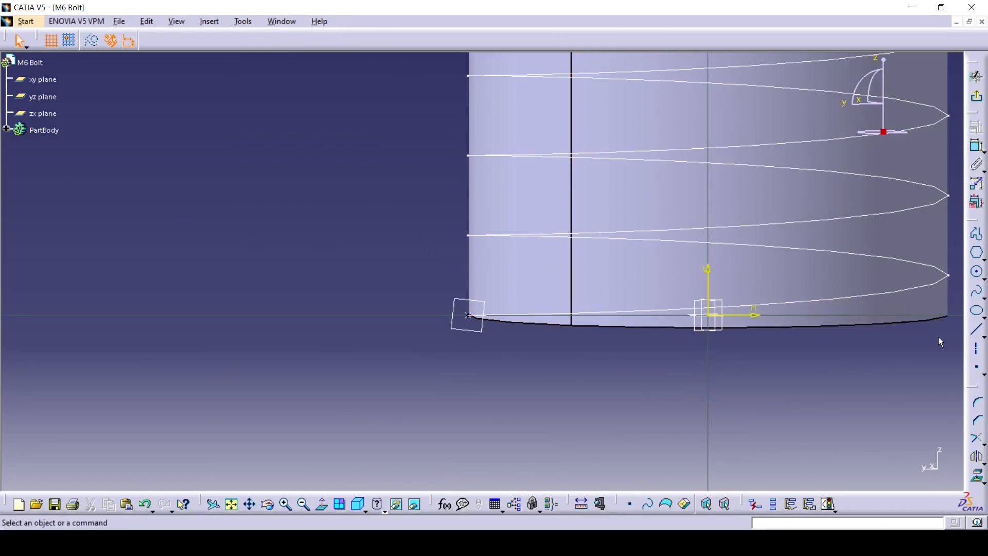
pyautogui.click(977, 350)
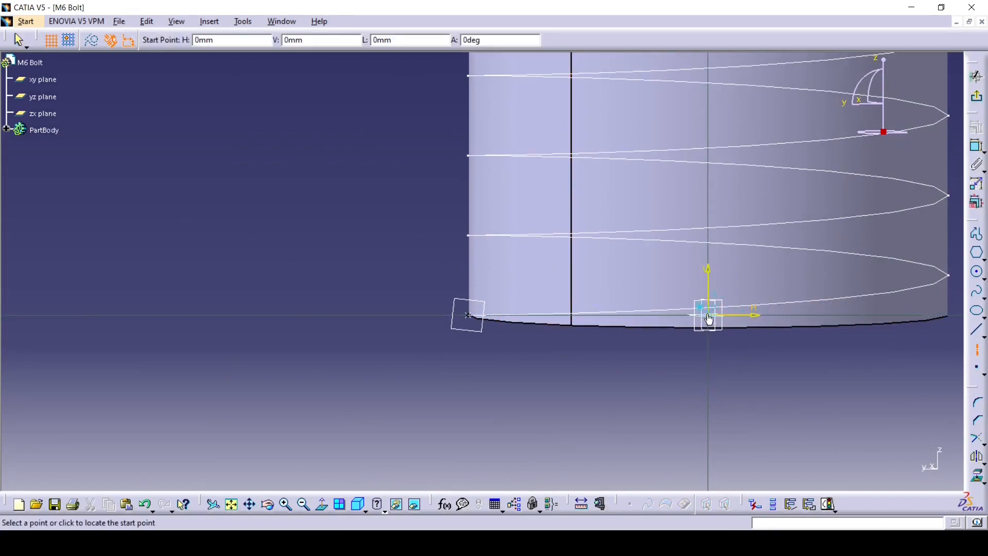
pyautogui.click(713, 320)
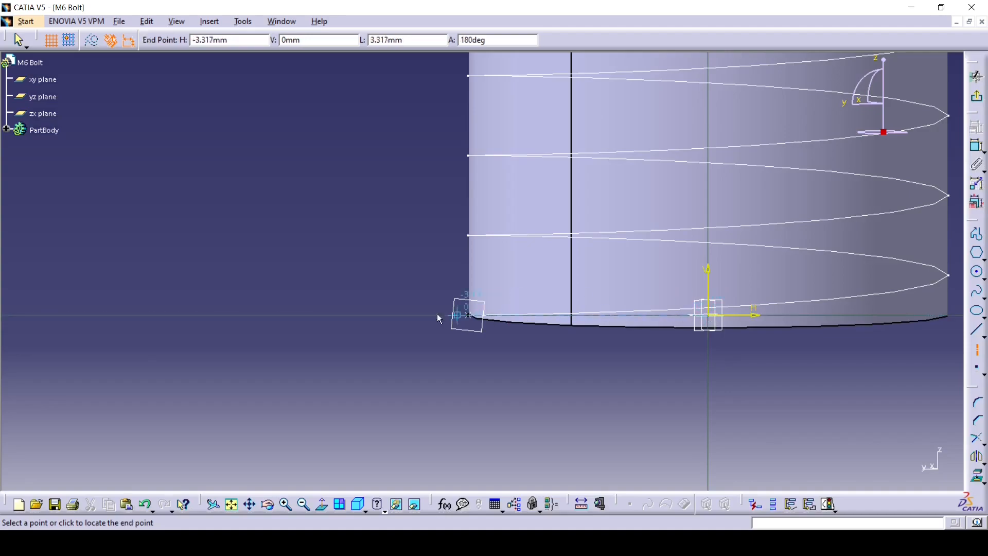
pyautogui.click(311, 315)
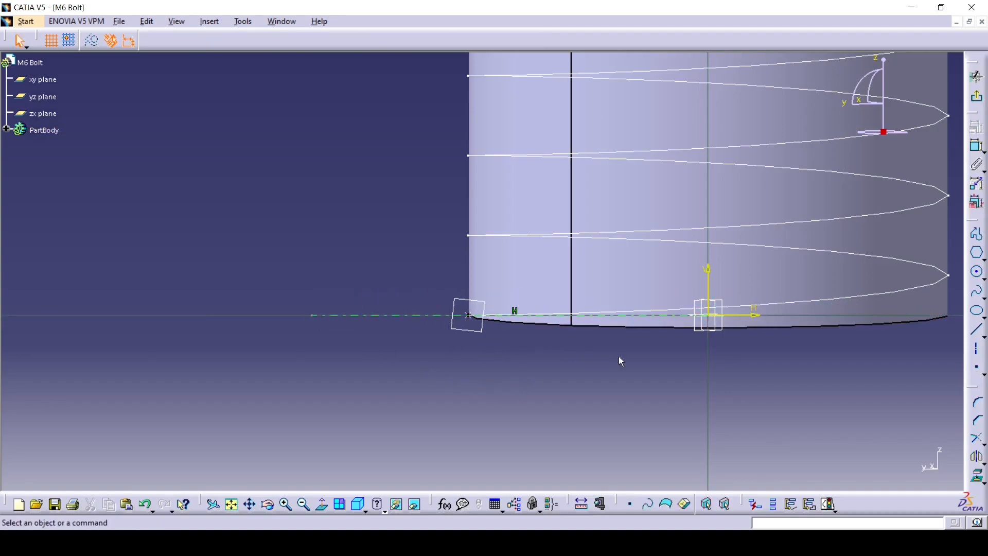
# Step: Sketch a short slanted line below the horizontal axis near the helix's start point and mirror it about that axis
pyautogui.click(976, 332)
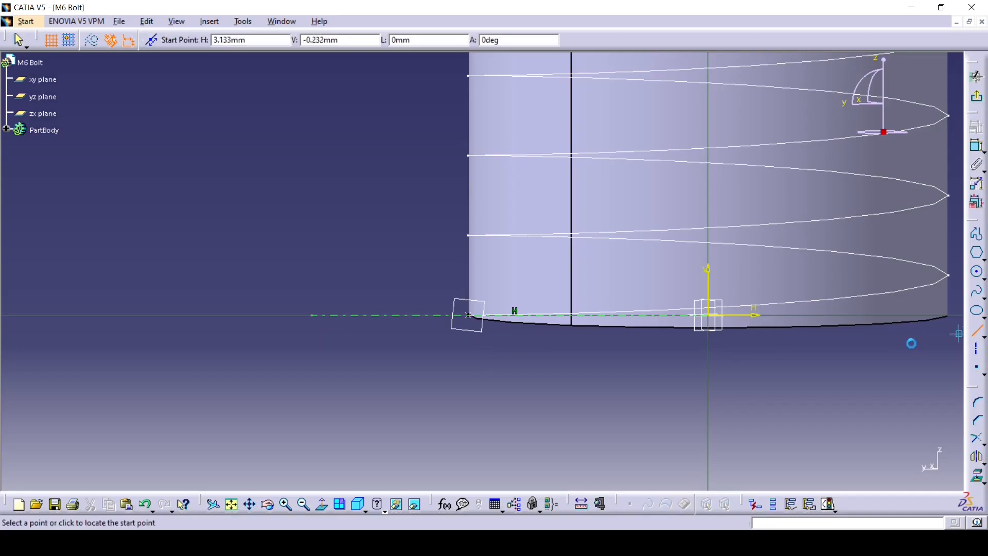
pyautogui.click(494, 339)
pyautogui.click(422, 352)
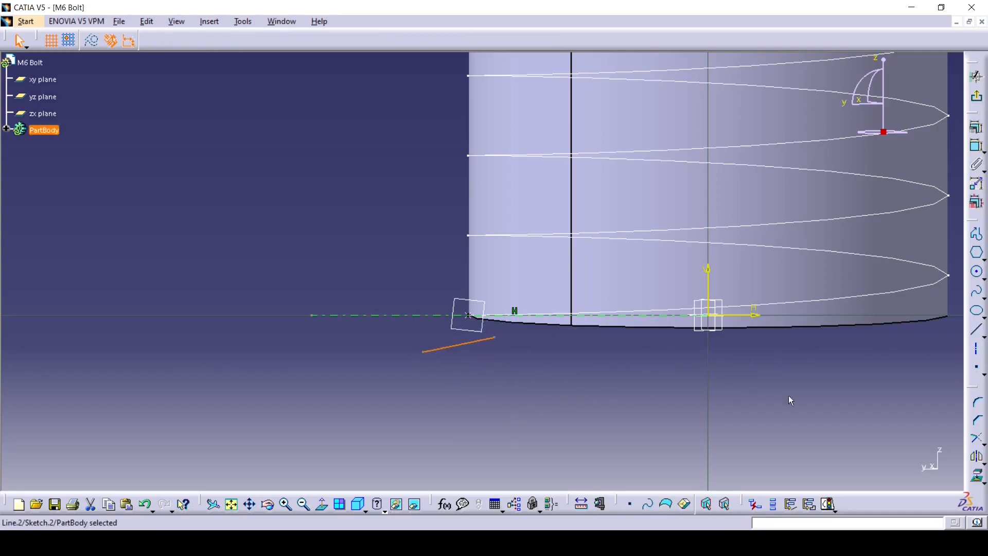
pyautogui.click(978, 457)
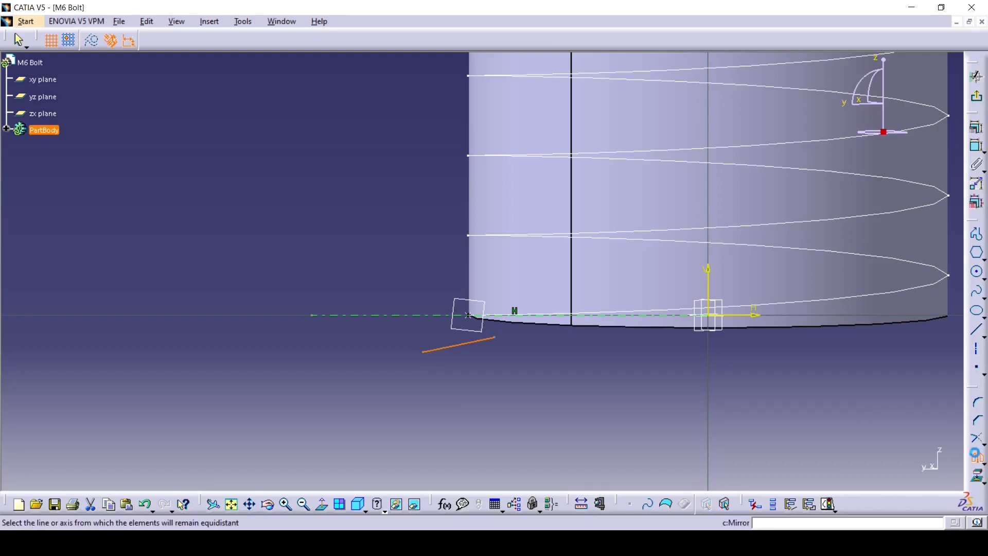
pyautogui.click(430, 316)
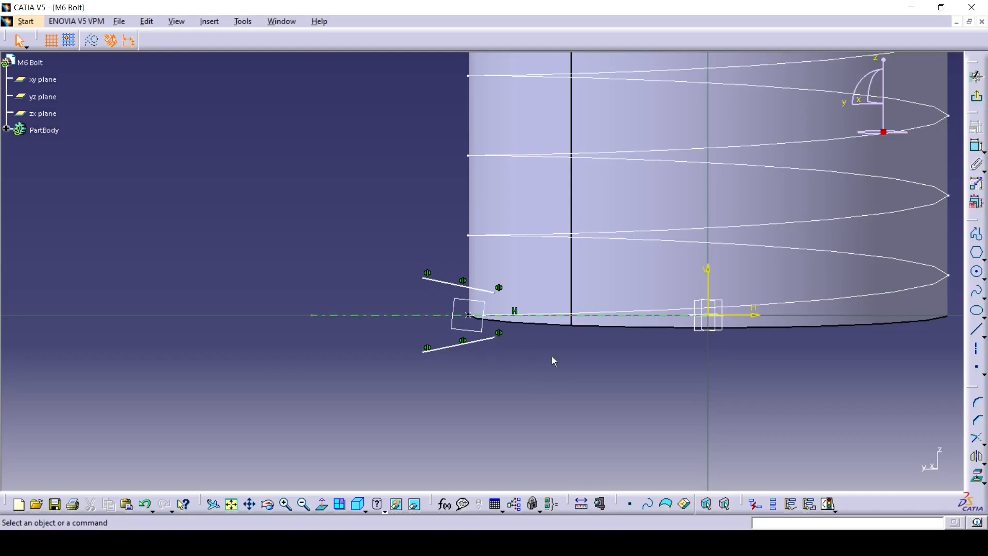
# Step: Close the trapezoidal thread profile with a vertical line at each open end, the inner one about 0.56 mm long
pyautogui.click(976, 333)
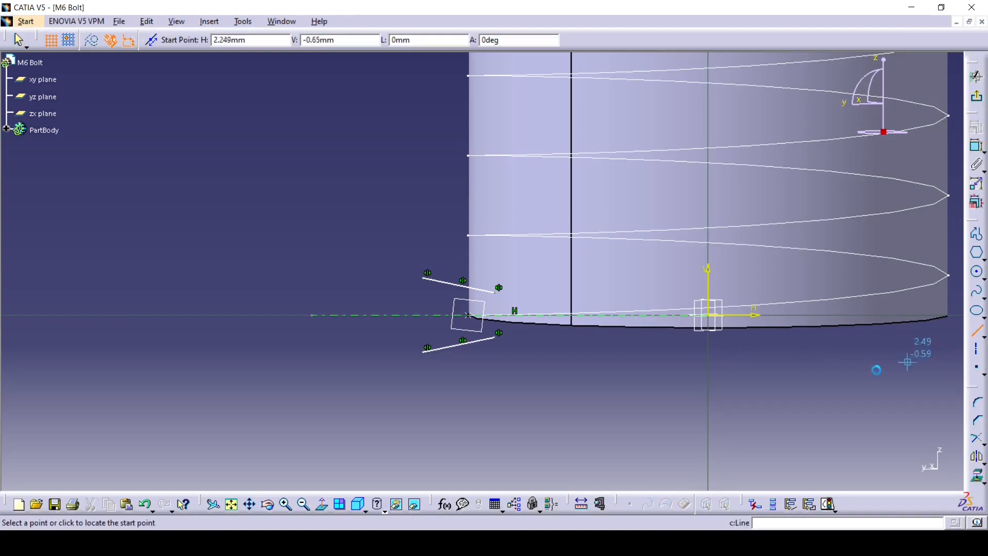
pyautogui.click(425, 282)
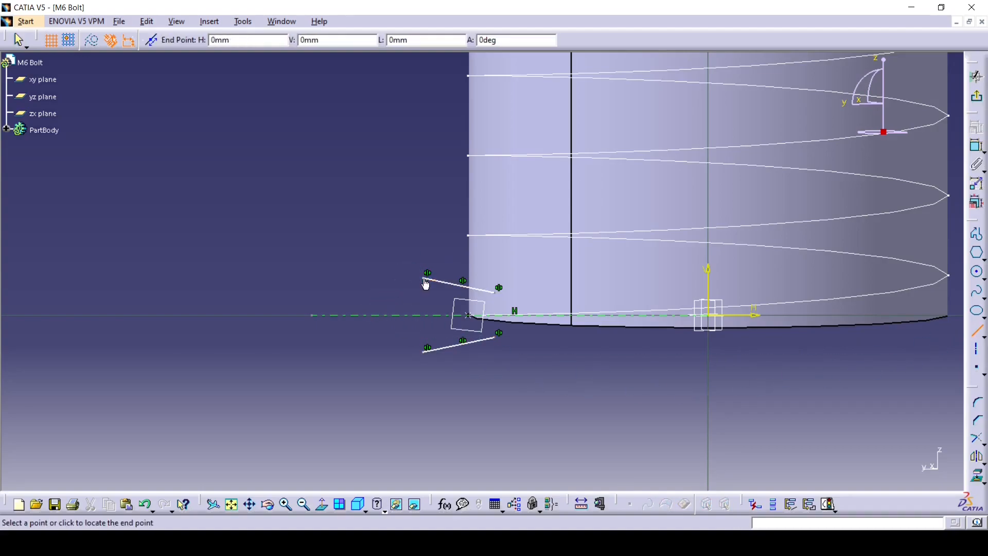
pyautogui.click(423, 352)
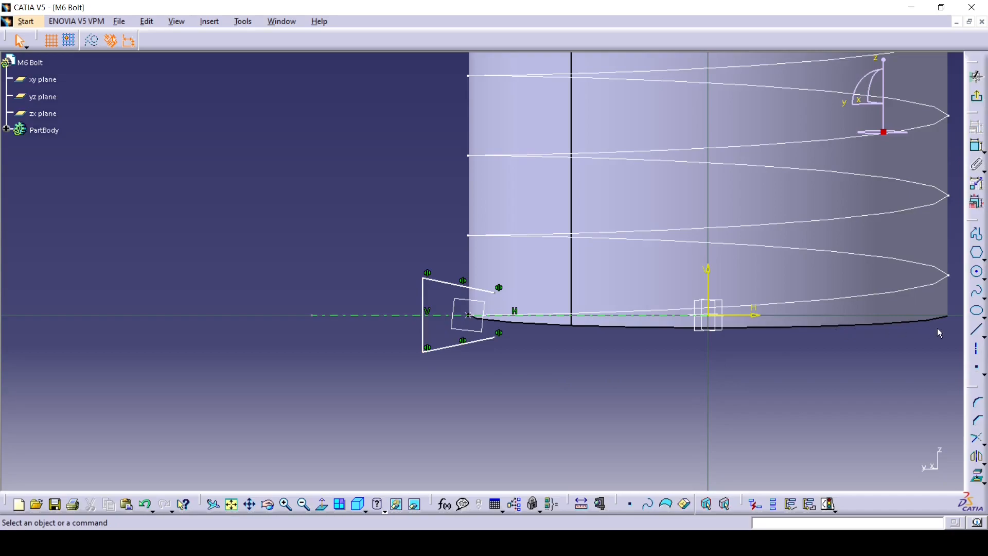
pyautogui.click(977, 333)
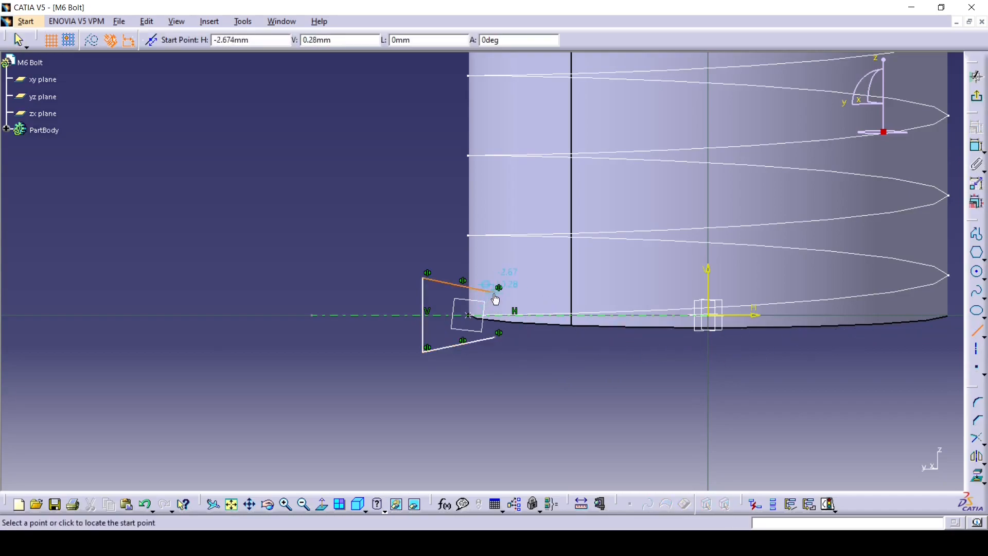
pyautogui.click(495, 291)
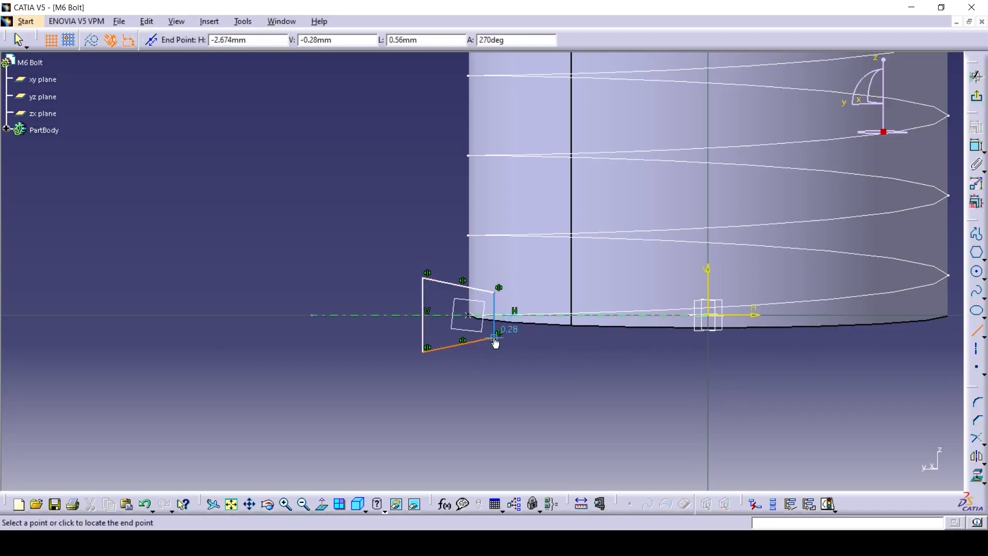
pyautogui.click(496, 343)
# Step: Narrow the trapezoidal thread profile by moving its two vertical sides closer together around the helix's start point
pyautogui.moveTo(497, 330); pyautogui.dragTo(493, 329)
pyautogui.moveTo(425, 298); pyautogui.dragTo(438, 295)
pyautogui.click(399, 285)
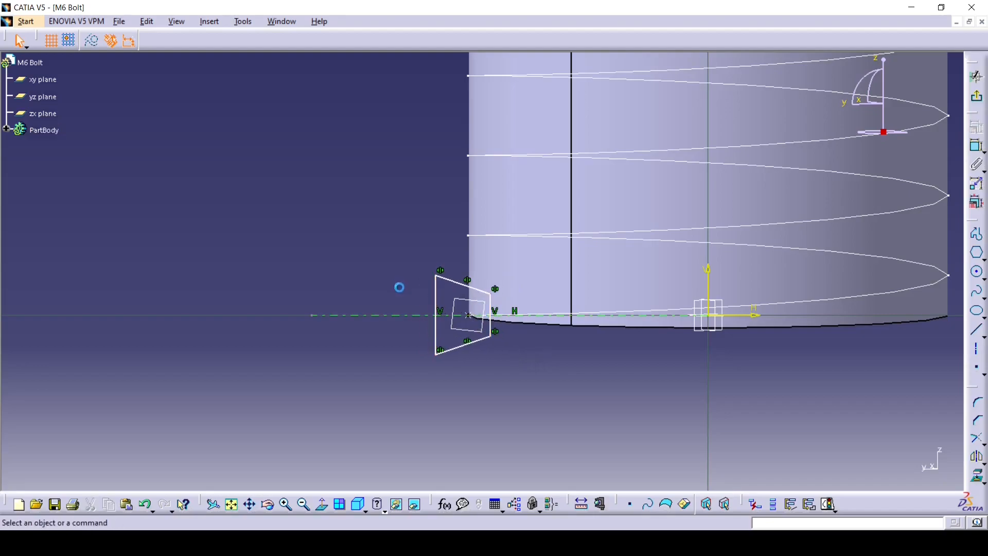
# Step: Constrain the angle between the thread profile's upper slanted side and the horizontal axis to 30°
pyautogui.click(976, 147)
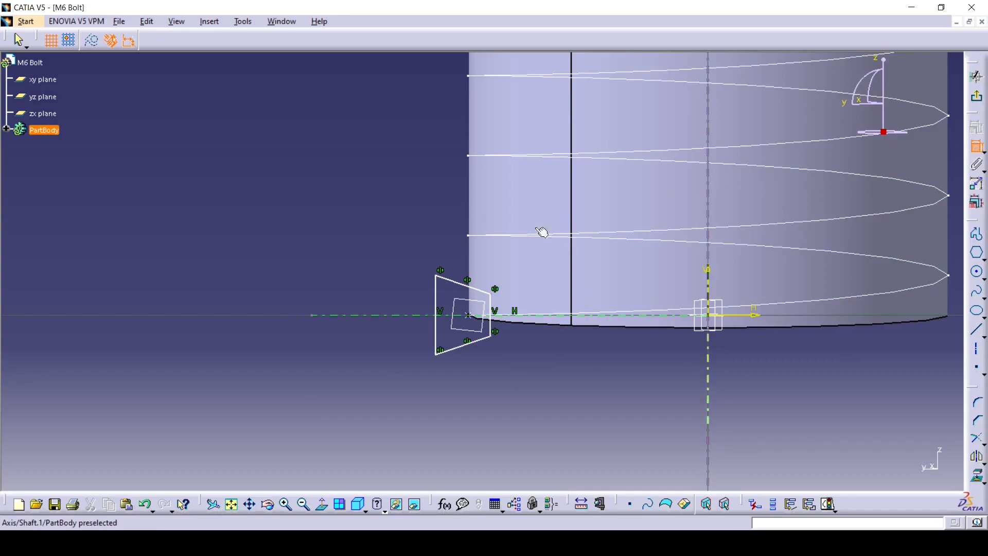
pyautogui.click(446, 279)
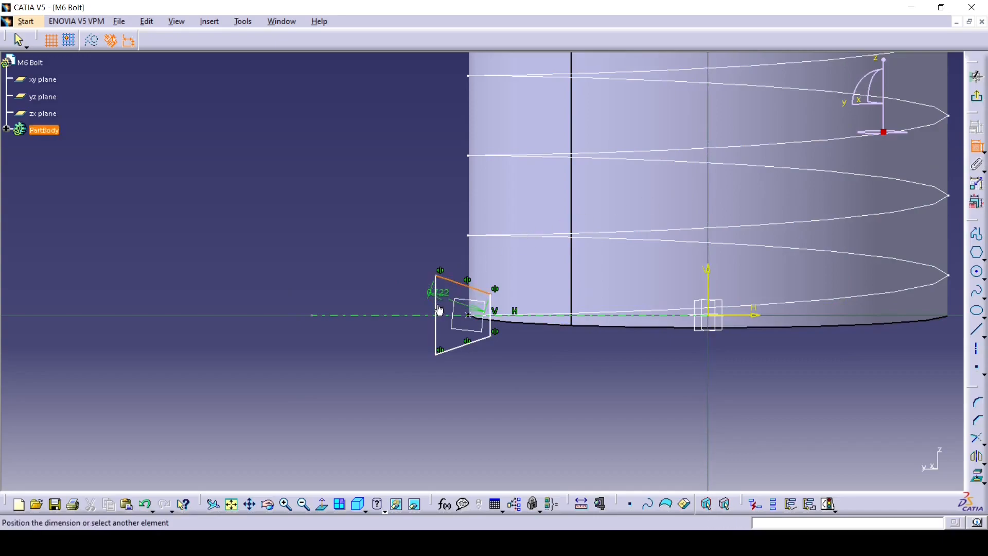
pyautogui.click(410, 316)
pyautogui.click(365, 287)
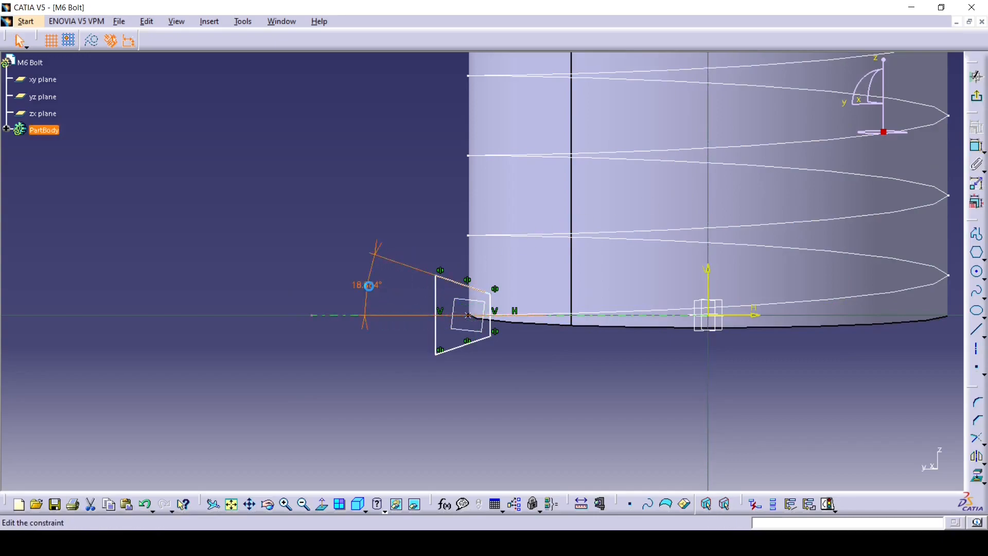
pyautogui.doubleClick(369, 286)
pyautogui.write('30')
pyautogui.press('Return')
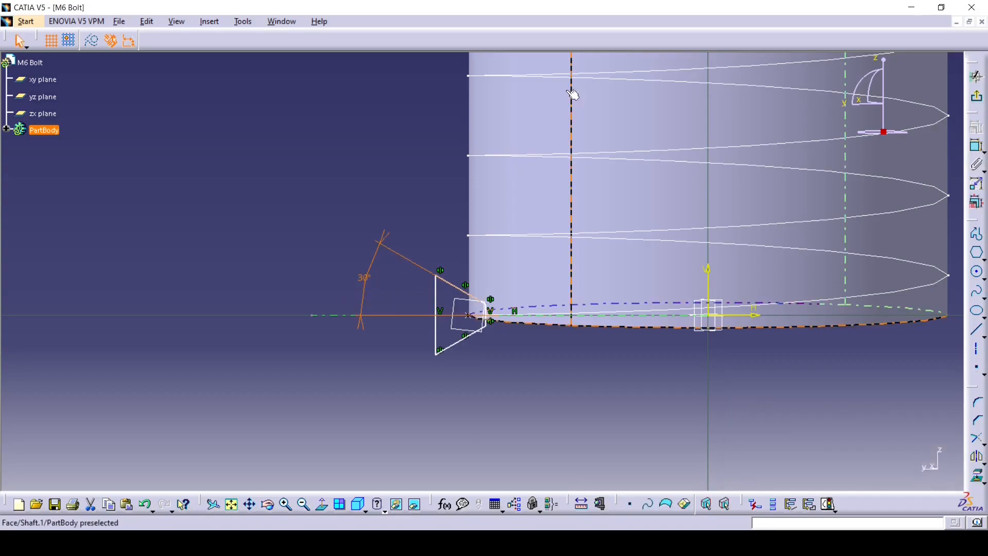
# Step: Constrain the profile's outer vertical side to 3 mm from the sketch's vertical axis
pyautogui.click(978, 148)
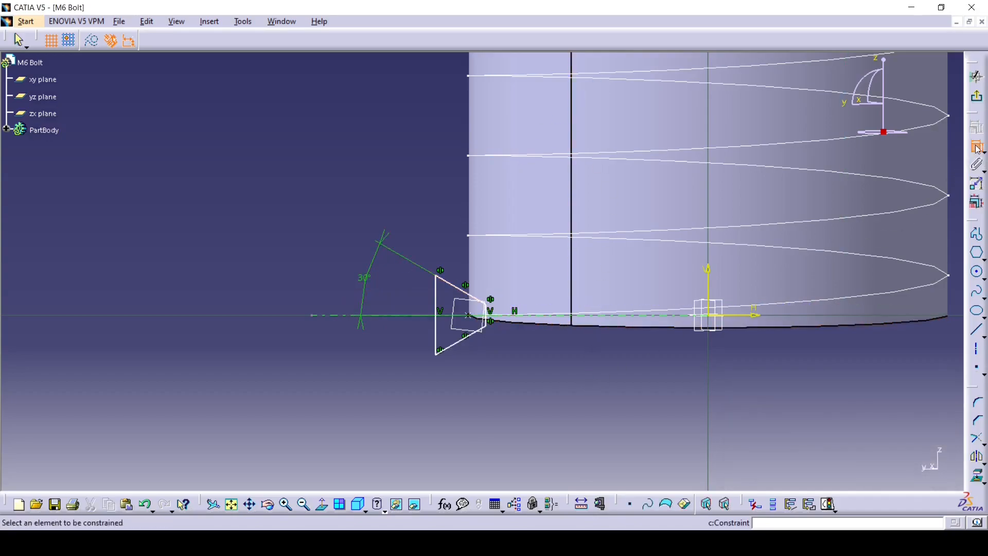
pyautogui.click(435, 308)
pyautogui.click(708, 288)
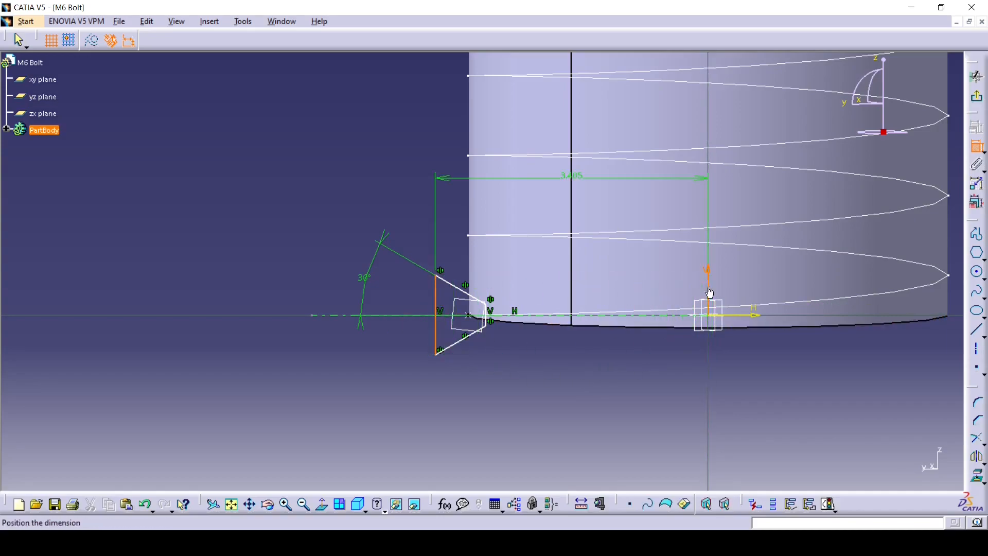
pyautogui.click(596, 428)
pyautogui.doubleClick(592, 425)
pyautogui.write('3')
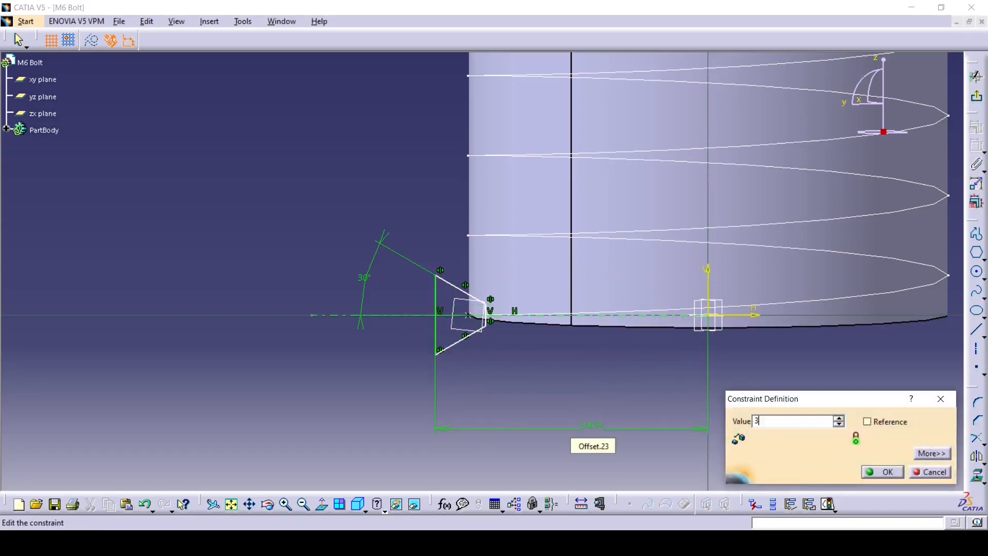
pyautogui.press('Return')
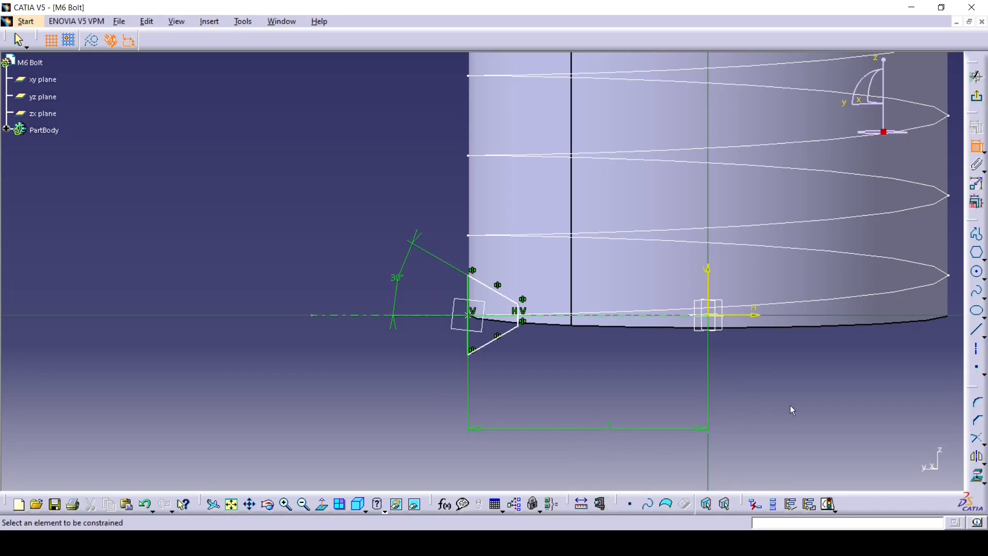
# Step: Constrain the length of the profile's short inner vertical side to 0.125 mm
pyautogui.click(518, 321)
pyautogui.click(570, 368)
pyautogui.doubleClick(576, 375)
pyautogui.write('0.')
pyautogui.press('Return')
# Step: Set the distance between the profile's two vertical sides to 0.541 mm and exit the sketch
pyautogui.moveTo(544, 387); pyautogui.dragTo(504, 309, button='middle')
pyautogui.click(447, 363)
pyautogui.click(573, 379)
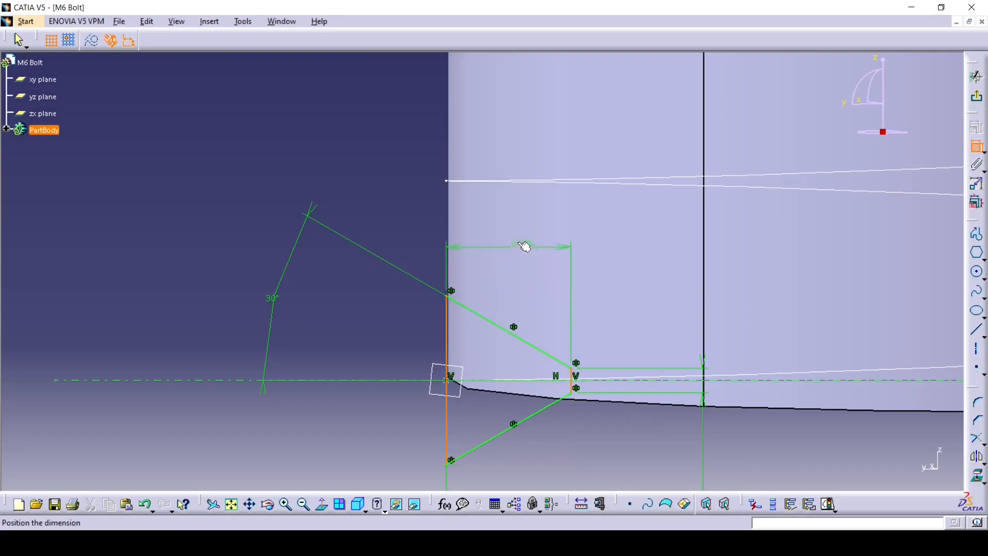
pyautogui.click(511, 236)
pyautogui.doubleClick(518, 232)
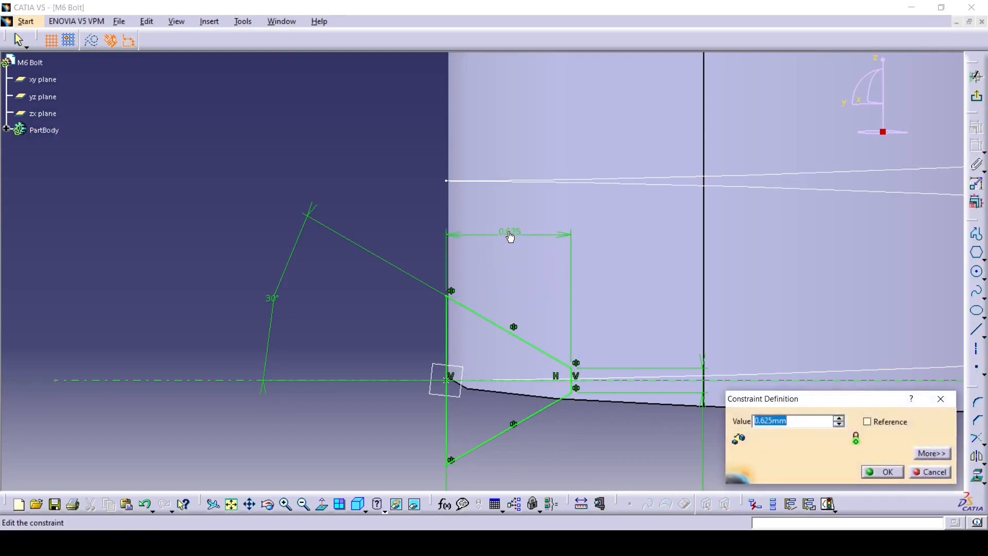
pyautogui.write('0.541')
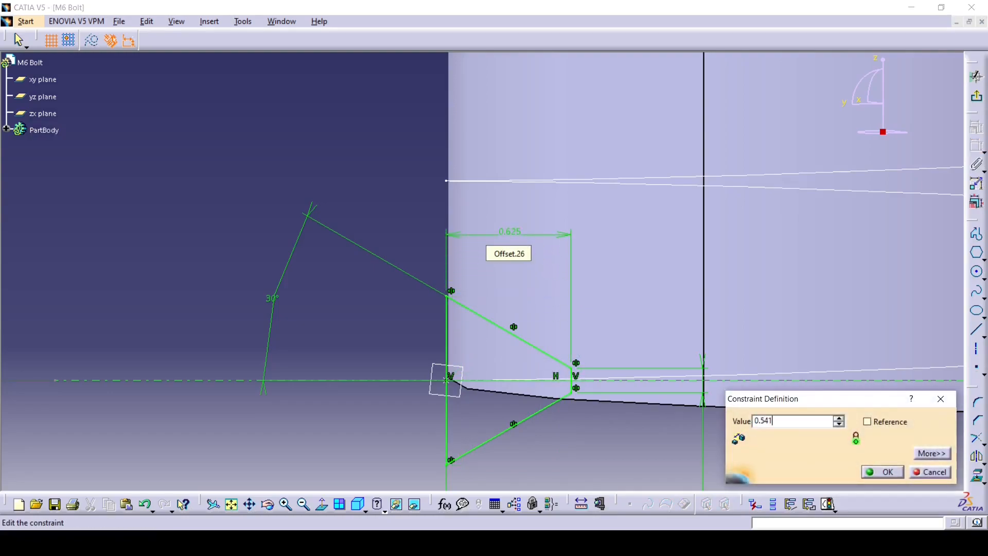
pyautogui.press('Return')
pyautogui.moveTo(549, 179)
pyautogui.mouseDown(button='middle')
pyautogui.moveTo(642, 337)
pyautogui.moveTo(639, 325)
pyautogui.moveTo(637, 365)
pyautogui.mouseUp(button='middle')
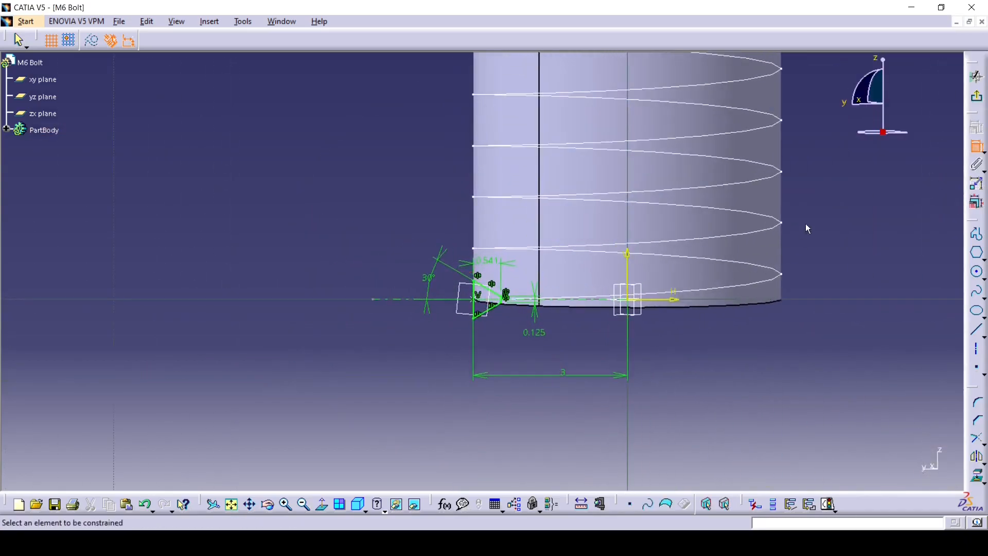
pyautogui.click(977, 97)
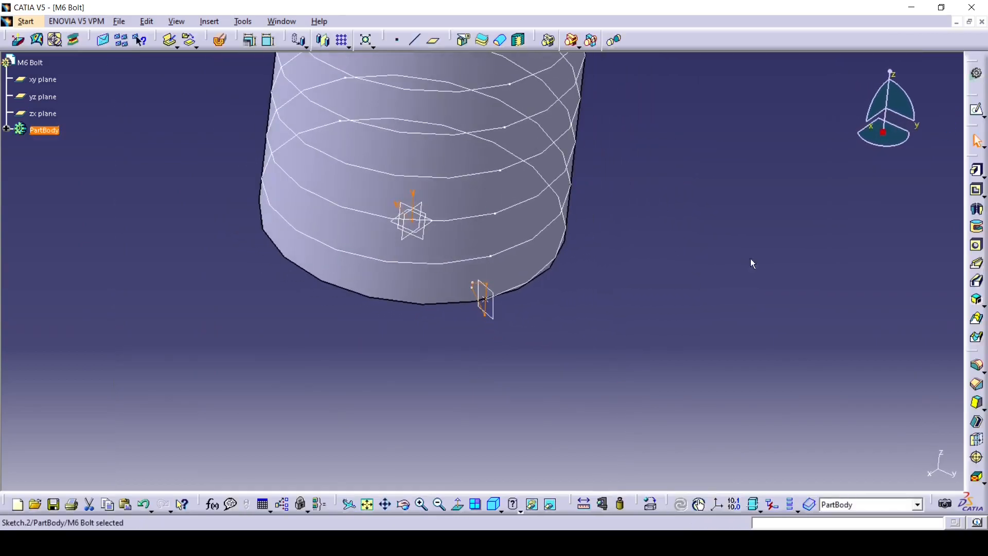
# Step: Cut the thread as a Slot of the profile along the helix, using Pulling direction control with the shaft's axis
pyautogui.click(977, 281)
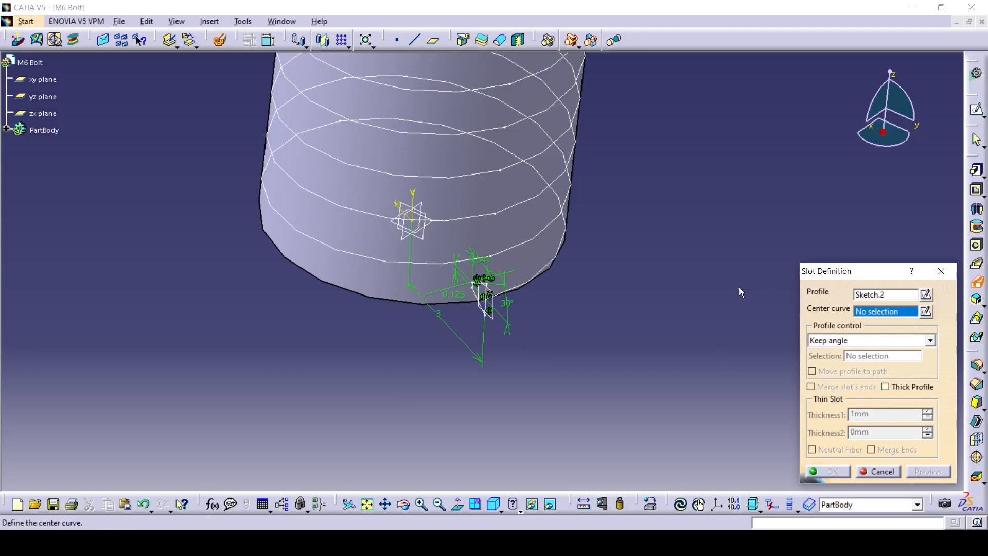
pyautogui.click(567, 247)
pyautogui.moveTo(631, 258); pyautogui.dragTo(510, 210, button='middle')
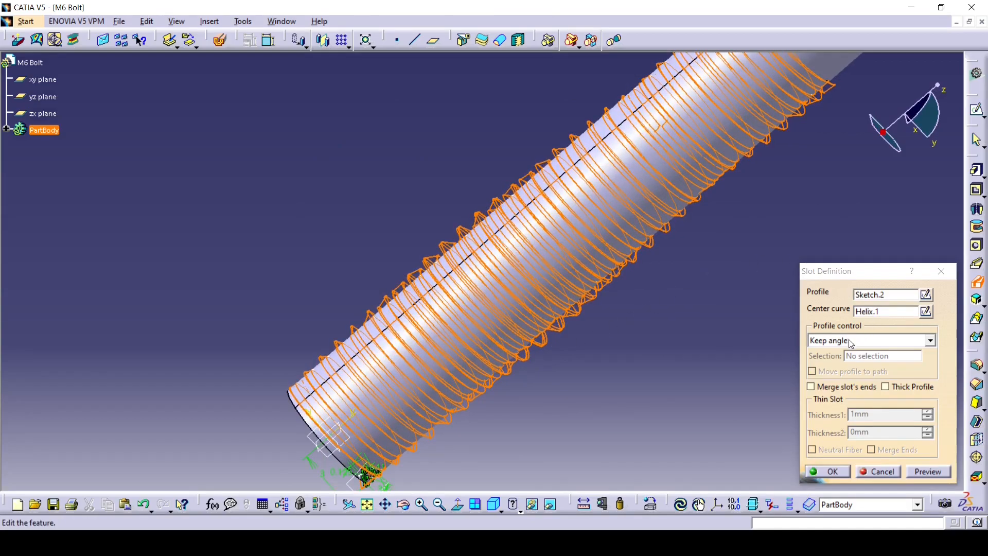
pyautogui.click(932, 341)
pyautogui.click(875, 363)
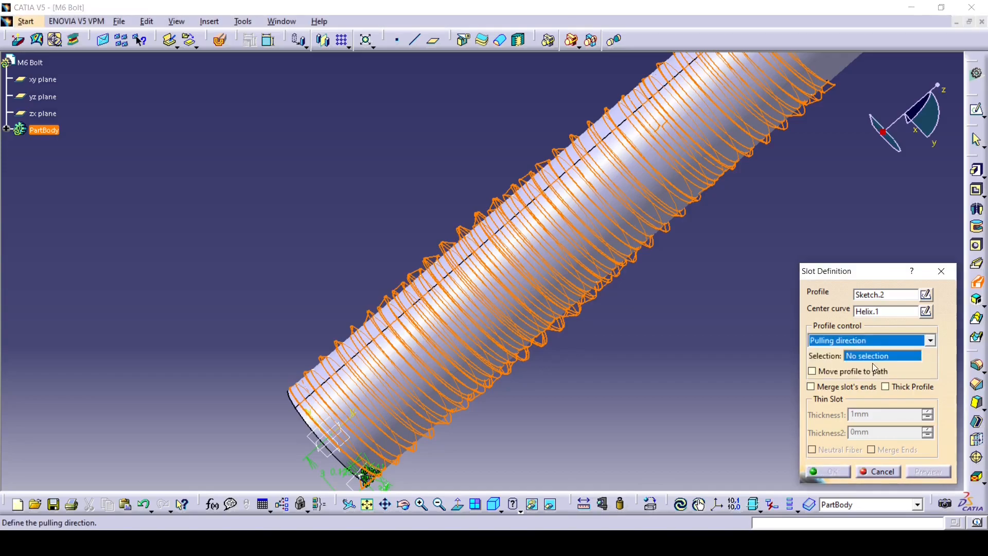
pyautogui.middleClick(641, 144)
pyautogui.click(682, 124)
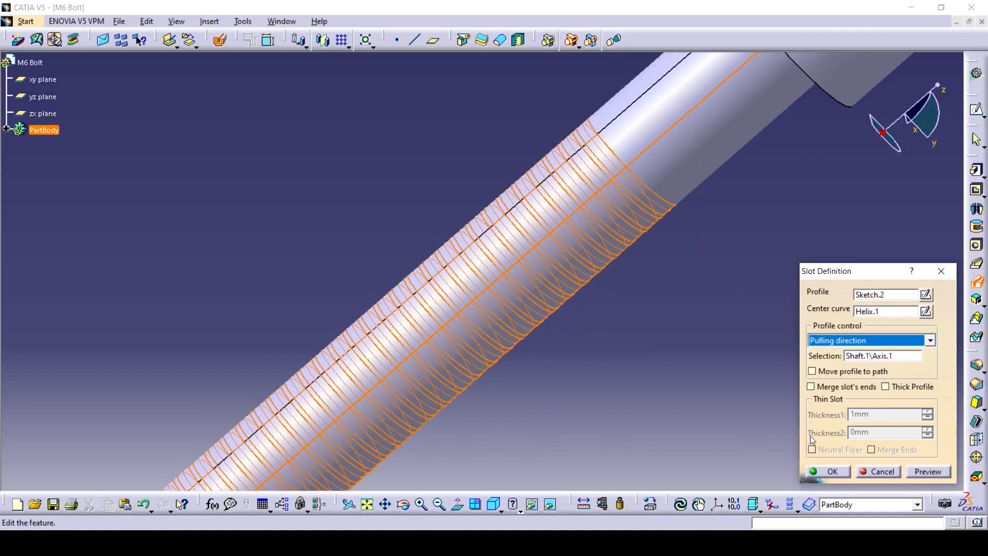
pyautogui.click(822, 470)
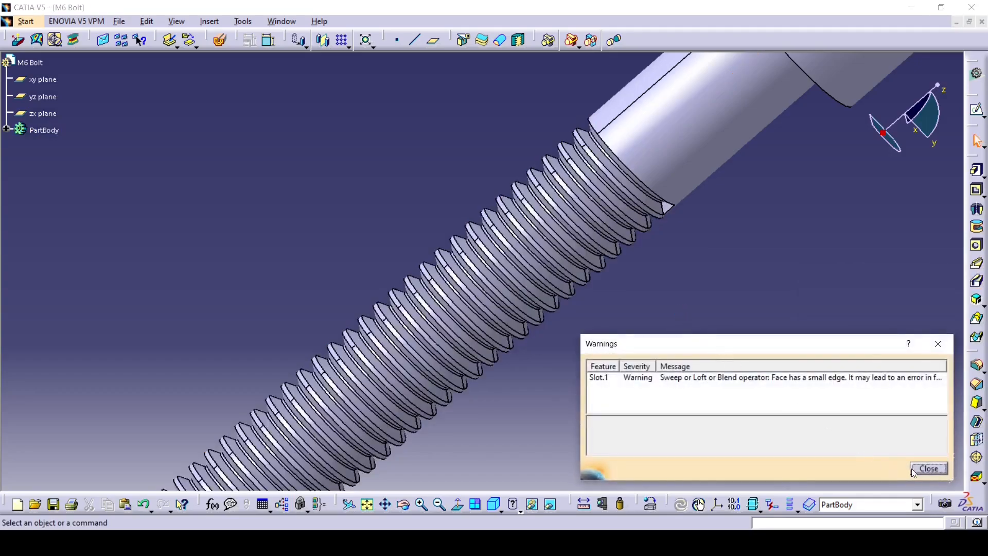
pyautogui.click(928, 469)
# Step: Edit the thread slot near the upper end of the thread and enable Merge slot's ends
pyautogui.moveTo(600, 249); pyautogui.dragTo(568, 302, button='middle')
pyautogui.moveTo(467, 216); pyautogui.dragTo(398, 282, button='middle')
pyautogui.moveTo(637, 353); pyautogui.dragTo(426, 170, button='middle')
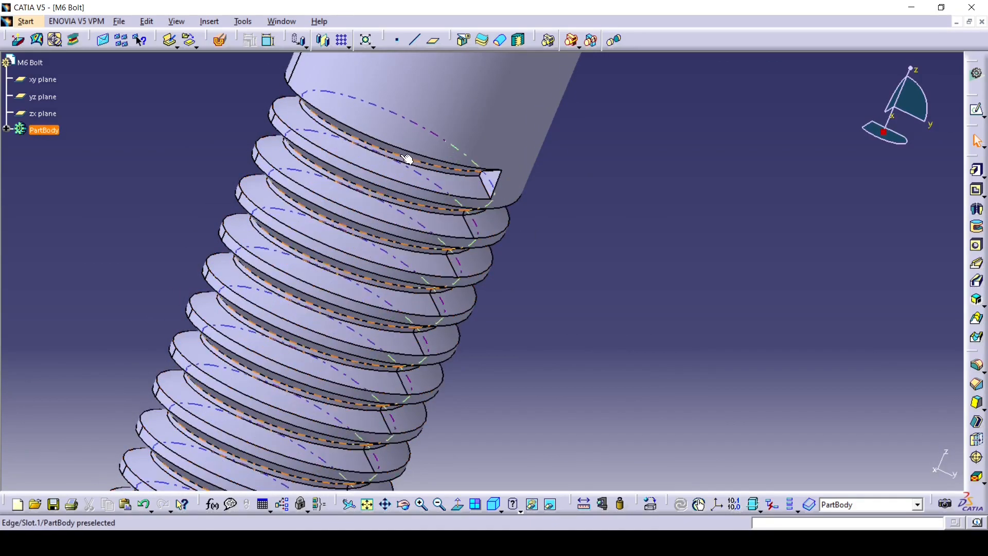
pyautogui.click(474, 188)
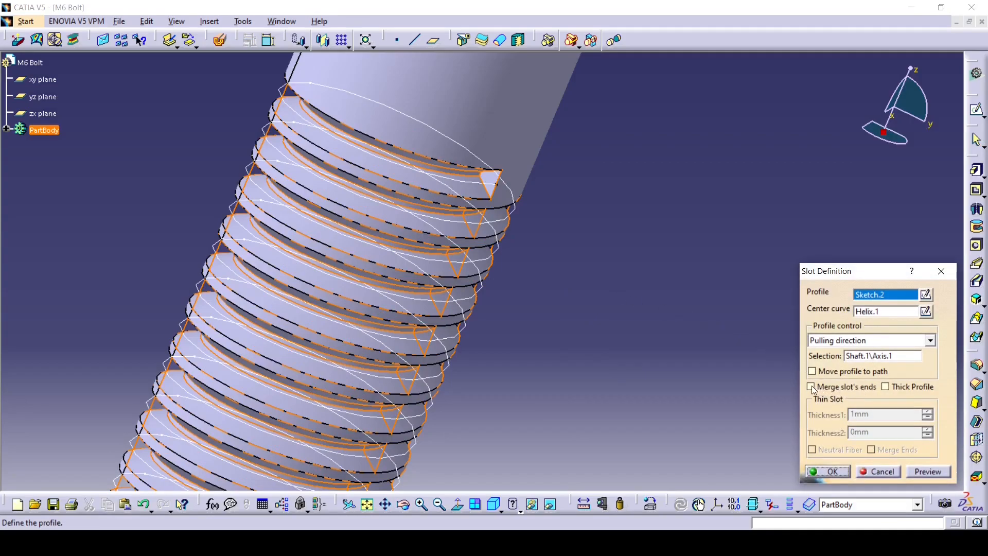
pyautogui.click(833, 470)
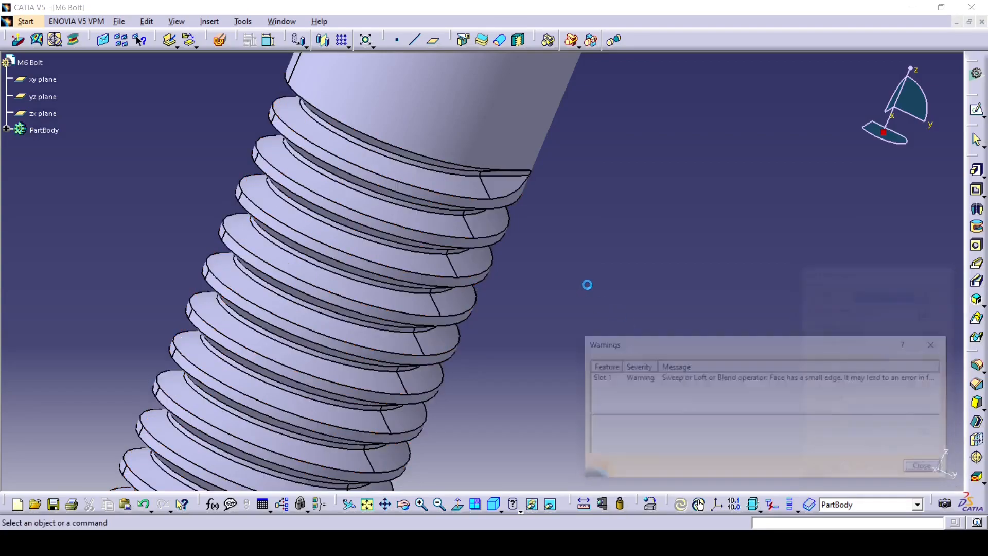
pyautogui.click(920, 470)
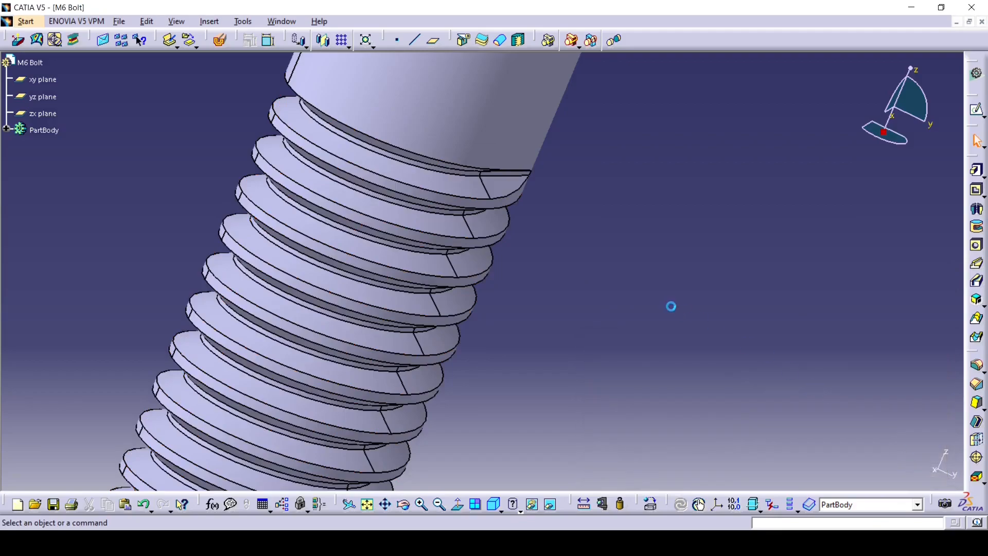
# Step: Open a sketch on the bolt head's top face and draw an origin-centred hexagon about 5.9 mm across flats
pyautogui.moveTo(554, 248); pyautogui.dragTo(504, 211, button='middle')
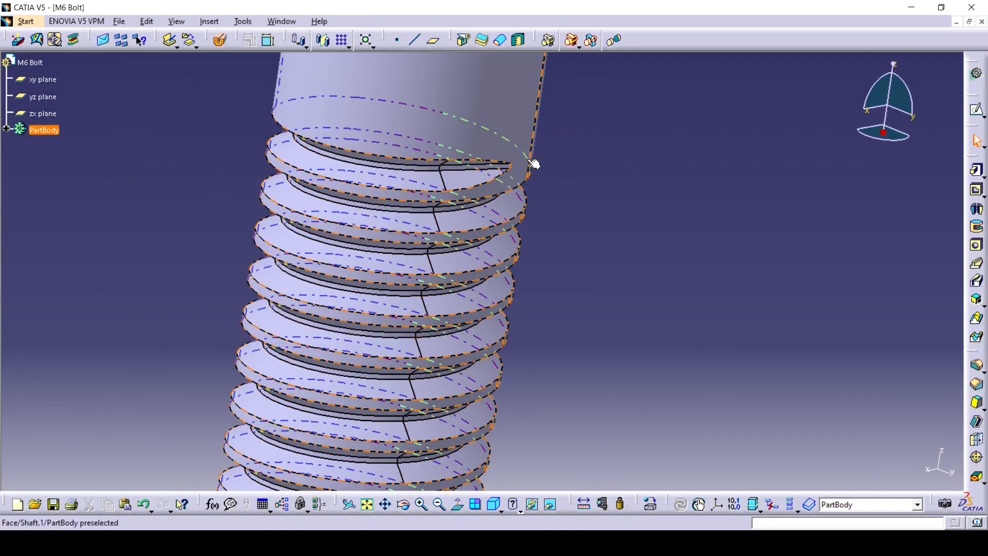
pyautogui.moveTo(563, 221); pyautogui.dragTo(495, 276, button='middle')
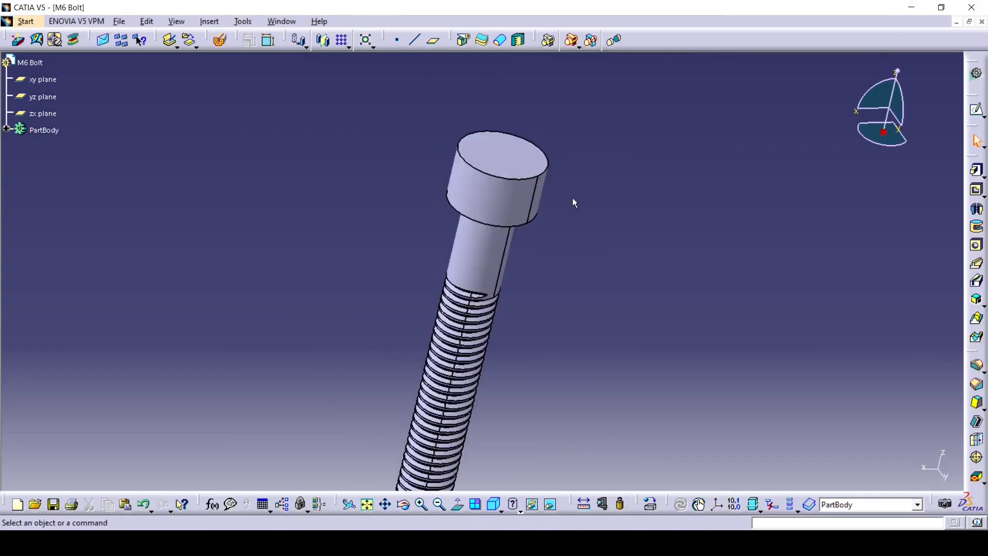
pyautogui.moveTo(574, 203); pyautogui.dragTo(516, 223, button='middle')
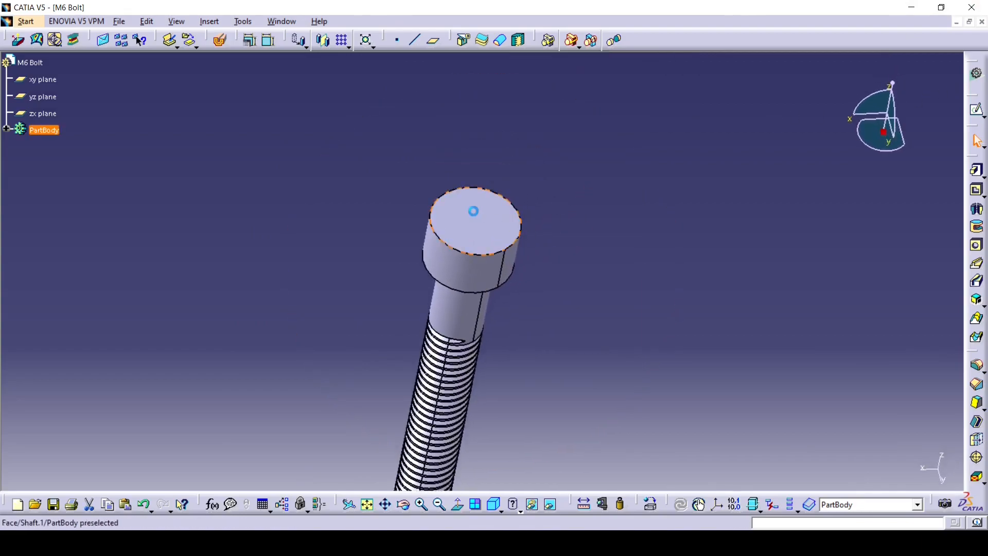
pyautogui.click(977, 110)
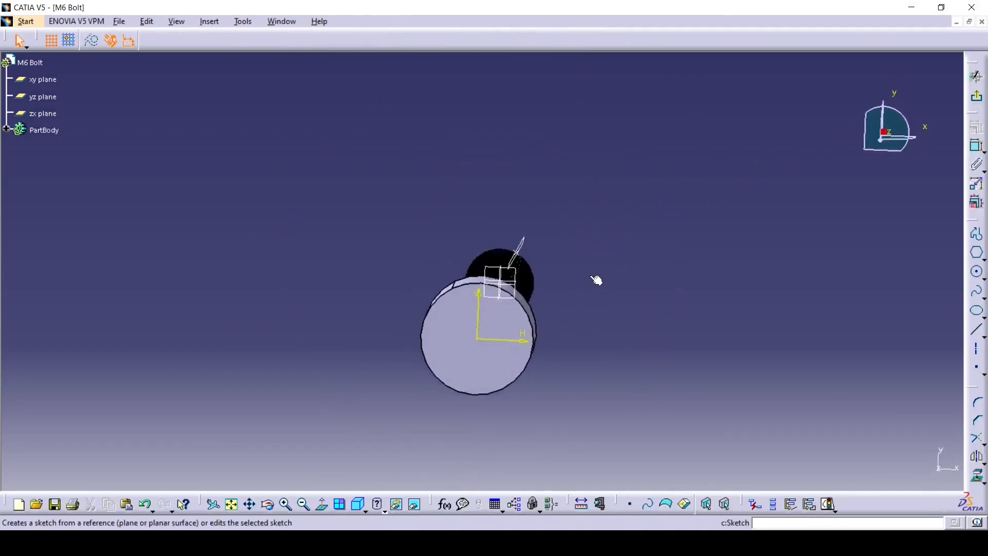
pyautogui.click(977, 253)
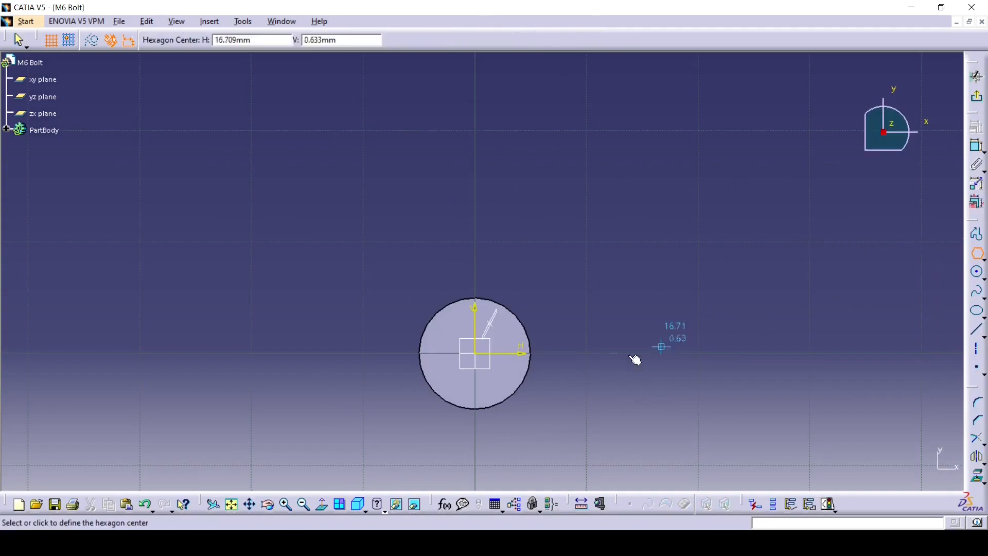
pyautogui.click(480, 357)
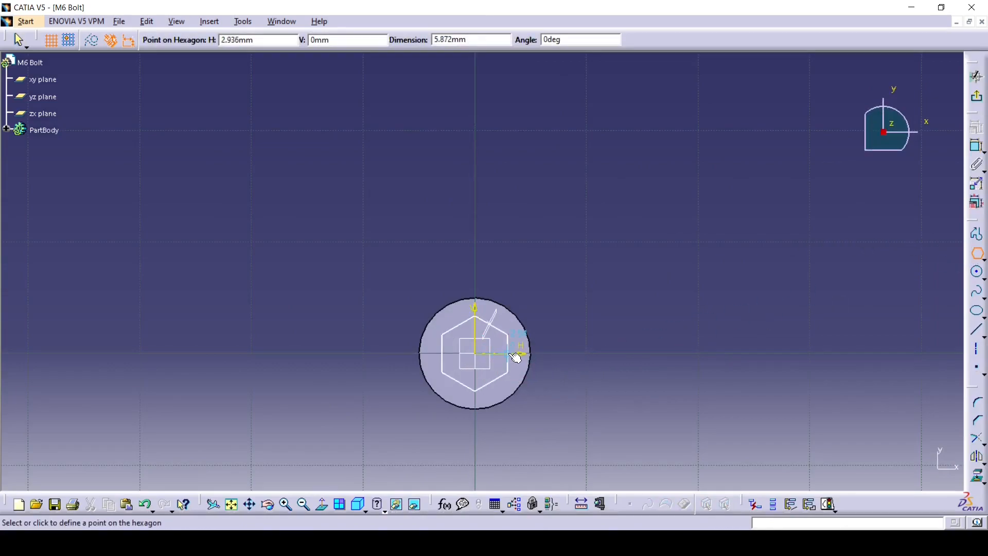
pyautogui.click(513, 353)
pyautogui.click(919, 183)
# Step: Constrain the hexagon's width between its two vertical sides to 5 mm and exit the sketch
pyautogui.click(976, 146)
pyautogui.moveTo(638, 384); pyautogui.dragTo(600, 314, button='middle')
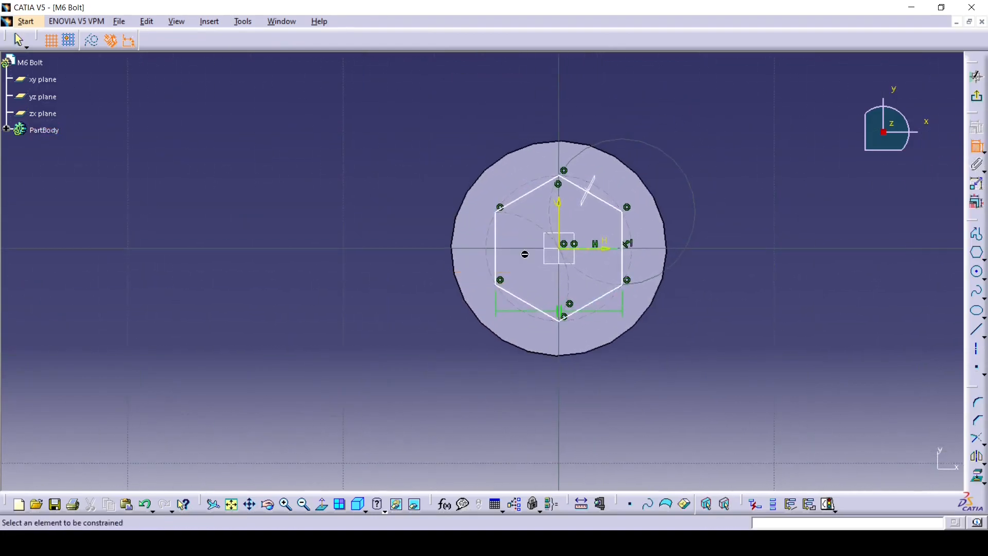
pyautogui.click(497, 242)
pyautogui.click(624, 230)
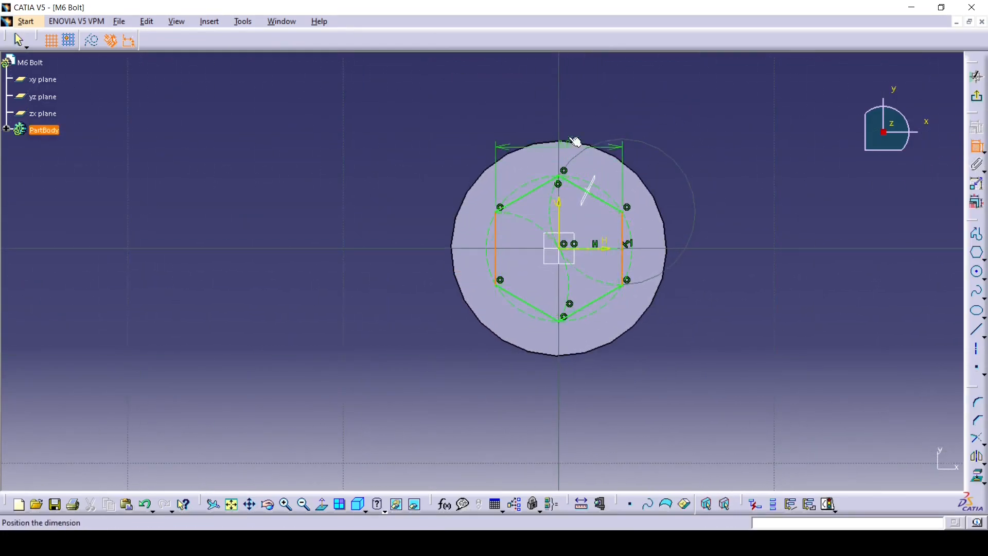
pyautogui.click(568, 94)
pyautogui.doubleClick(568, 94)
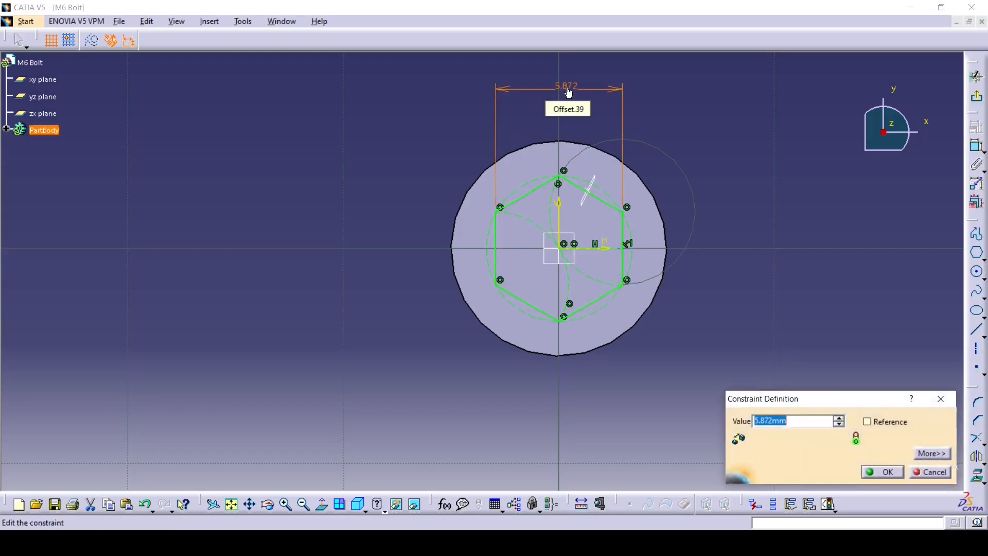
pyautogui.write('5')
pyautogui.press('Return')
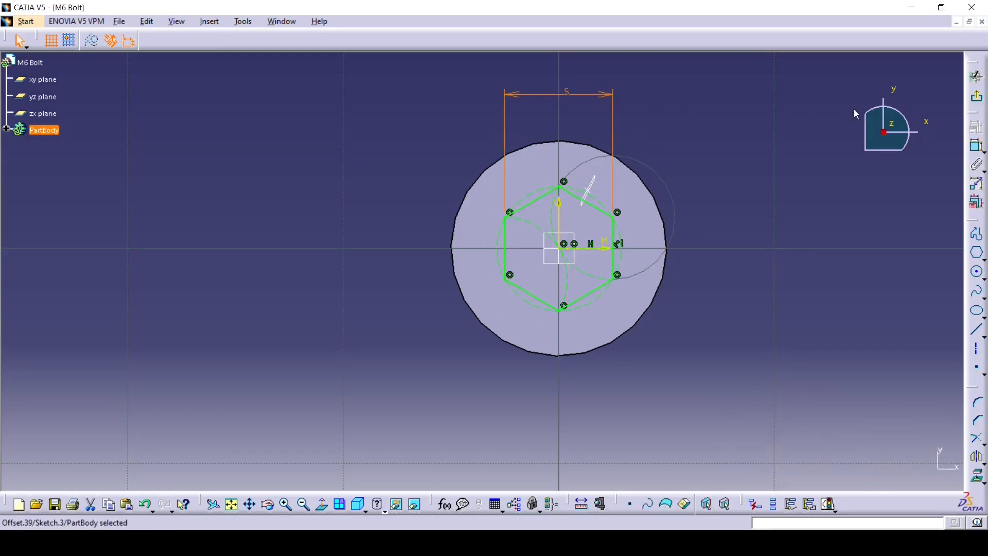
pyautogui.click(977, 76)
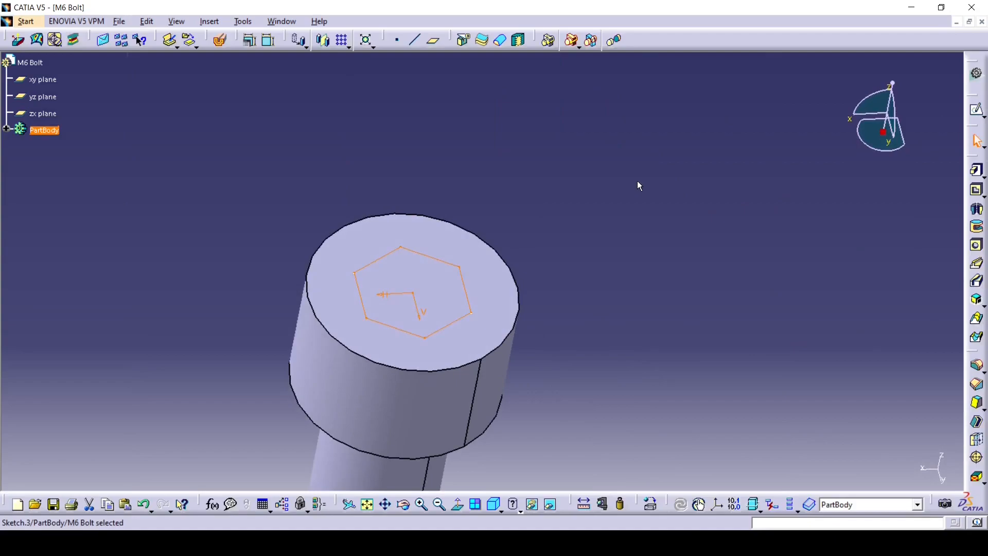
# Step: Cut the hexagon into the bolt head as a Pocket 3 mm deep
pyautogui.click(977, 191)
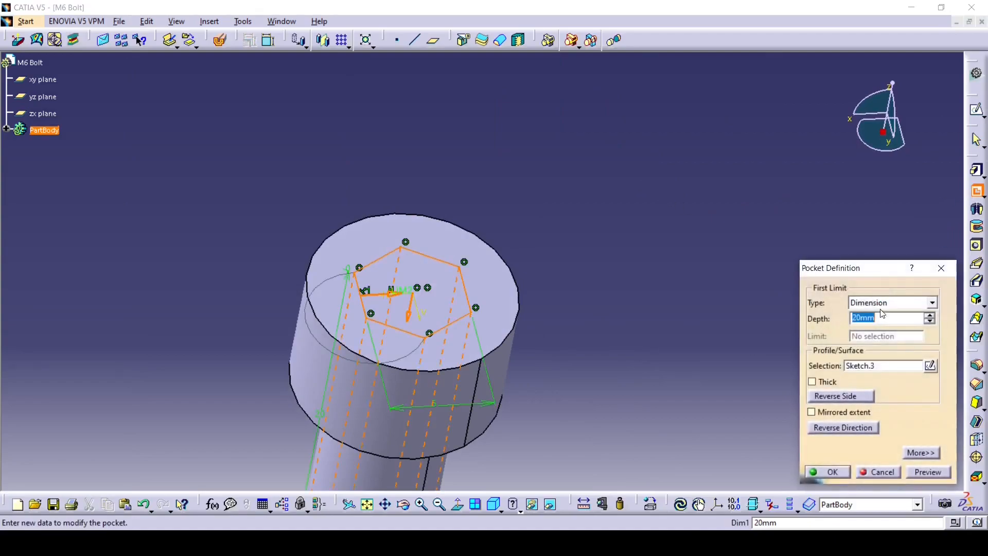
pyautogui.write('3')
pyautogui.click(845, 476)
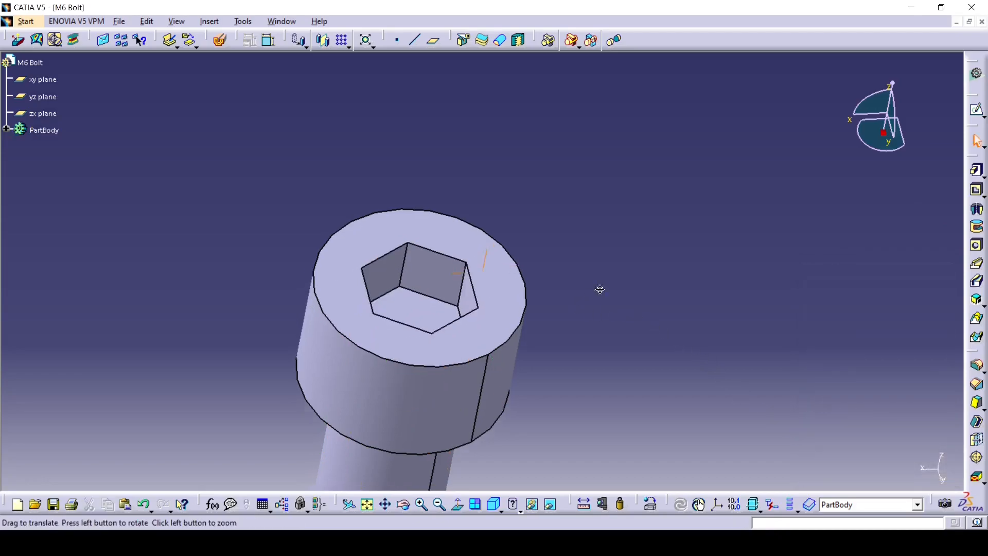
# Step: Chamfer the top outer edge of the bolt head with a 0.5 mm length at 45 degrees
pyautogui.moveTo(589, 294); pyautogui.dragTo(603, 332, button='middle')
pyautogui.click(711, 404)
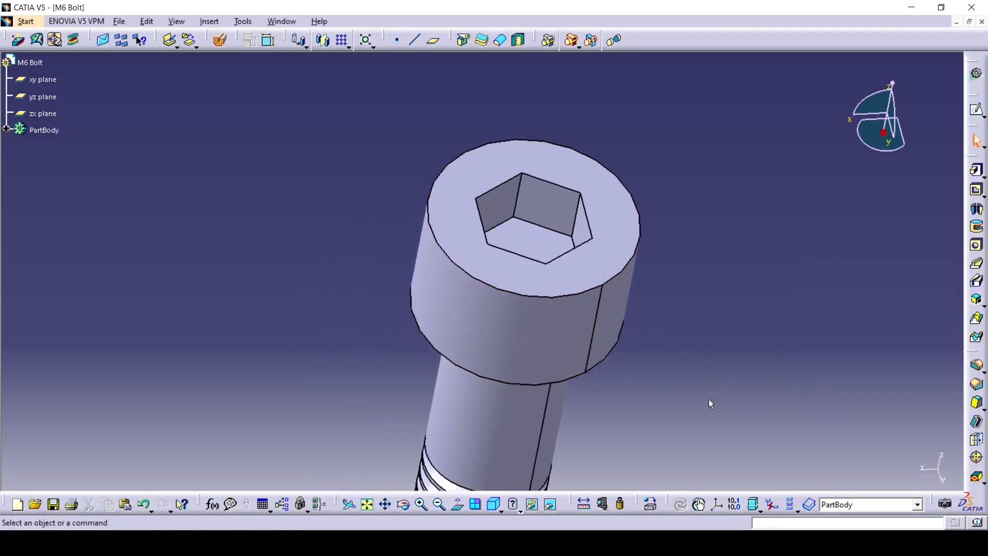
pyautogui.click(977, 384)
pyautogui.click(642, 255)
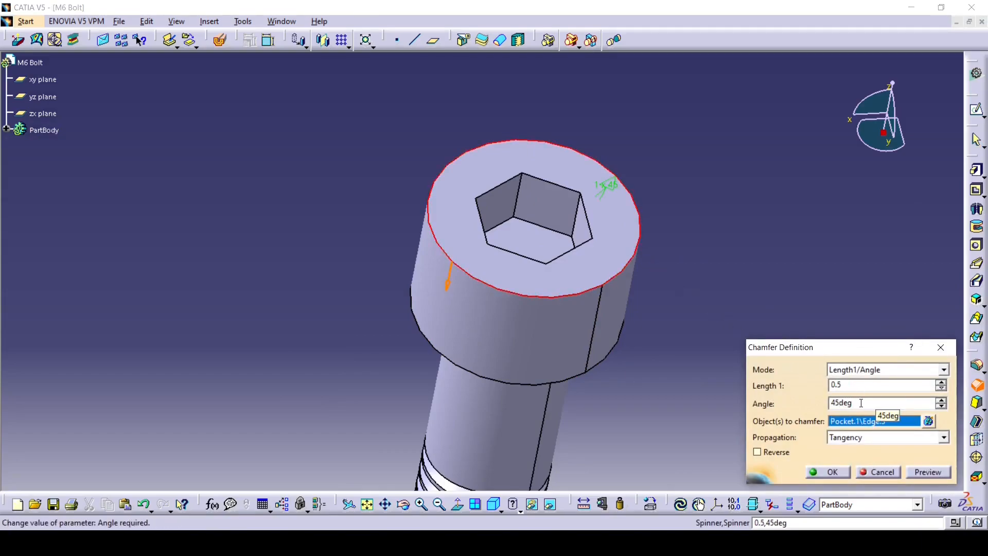
pyautogui.click(836, 472)
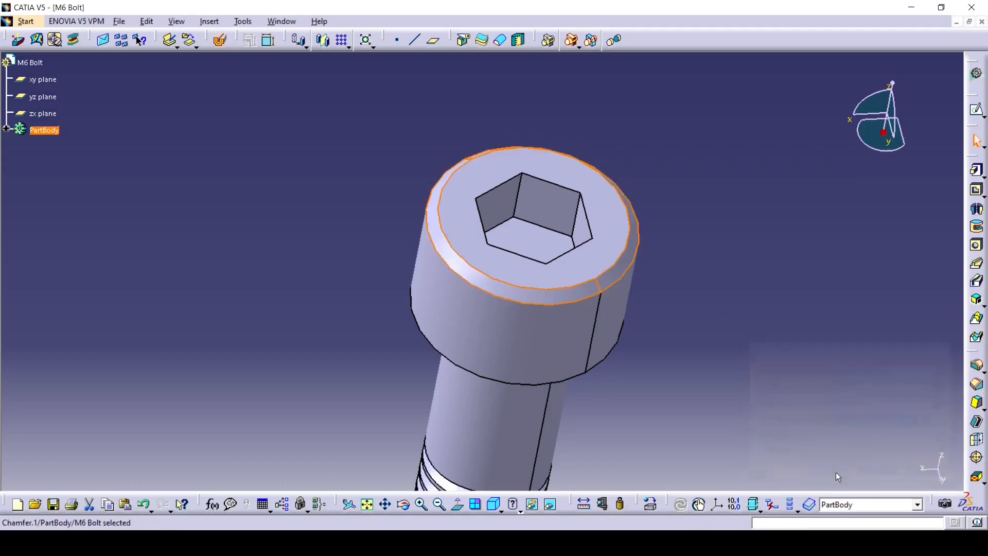
# Step: Apply an Edge Fillet to the circular edge where the shank meets the underside of the head
pyautogui.moveTo(628, 310); pyautogui.dragTo(702, 391, button='middle')
pyautogui.moveTo(501, 355); pyautogui.dragTo(530, 242, button='middle')
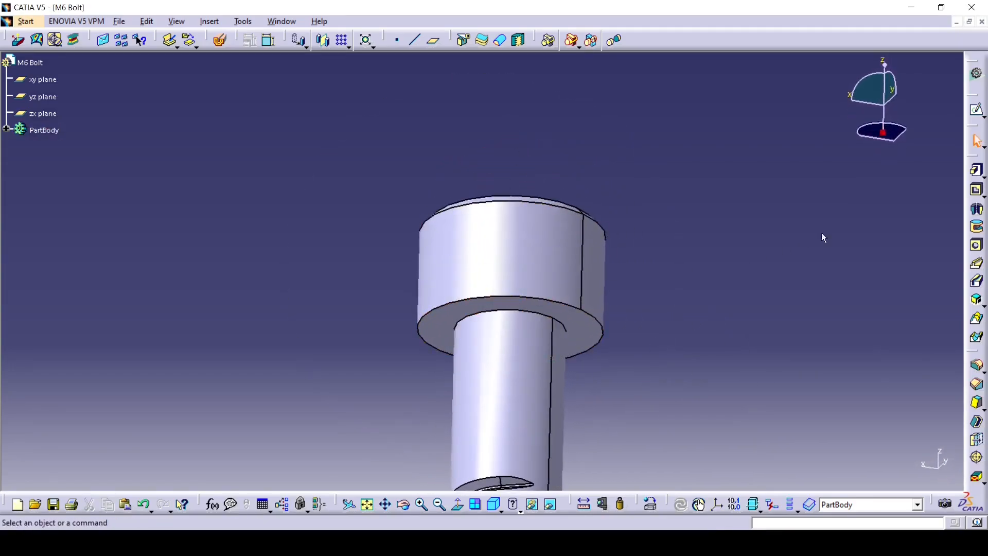
pyautogui.click(977, 366)
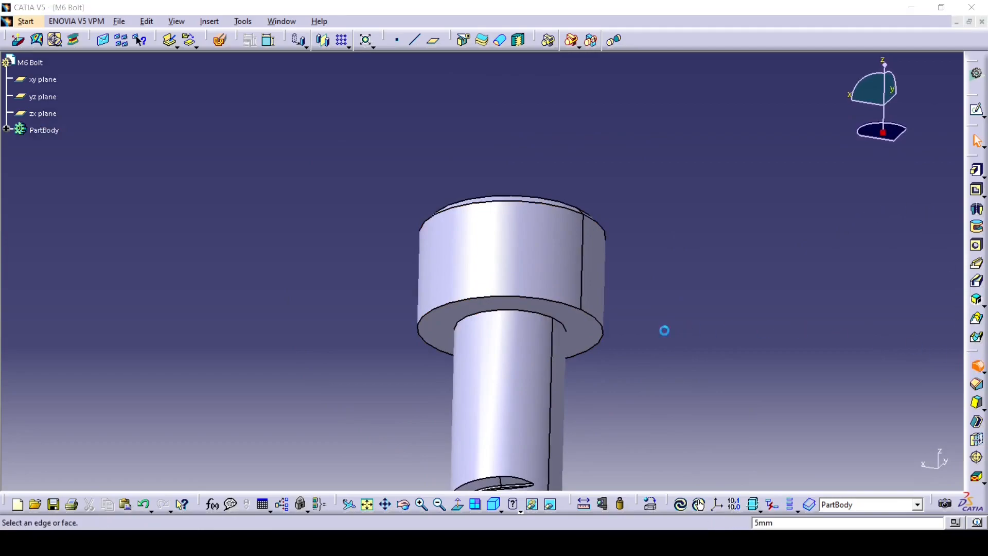
pyautogui.click(555, 319)
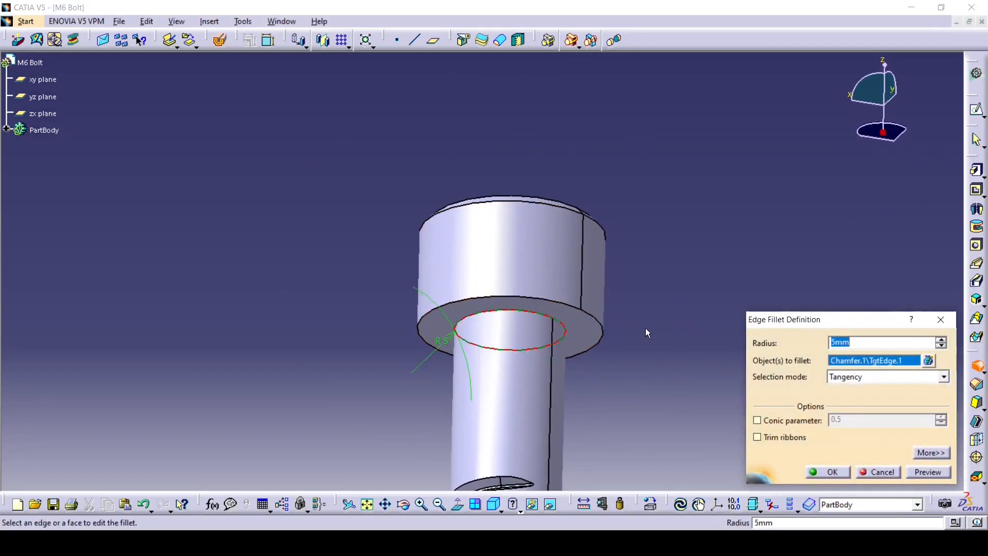
pyautogui.press('Return')
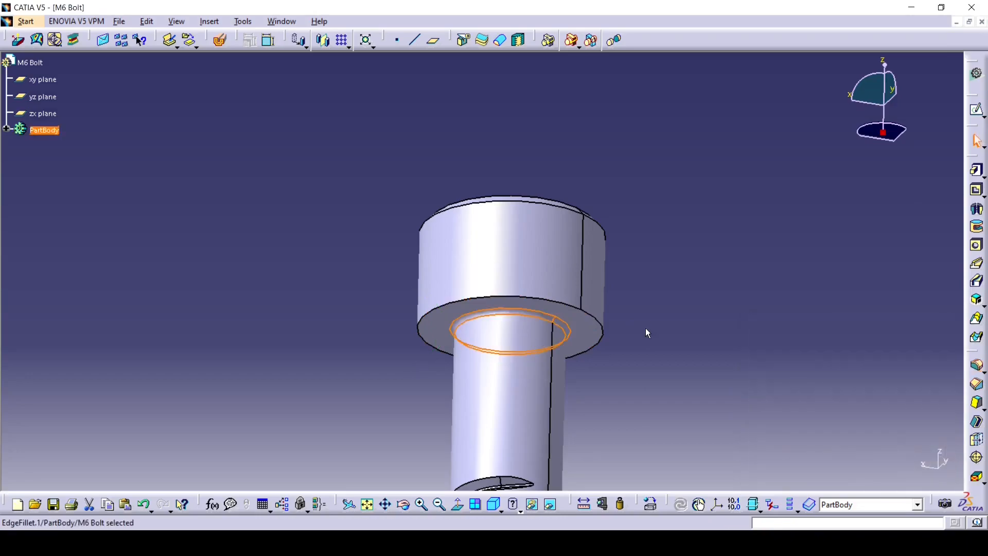
# Step: Open a sketch on the yz plane at the threaded end of the bolt
pyautogui.moveTo(463, 197); pyautogui.dragTo(537, 294, button='middle')
pyautogui.moveTo(549, 382); pyautogui.dragTo(551, 265, button='middle')
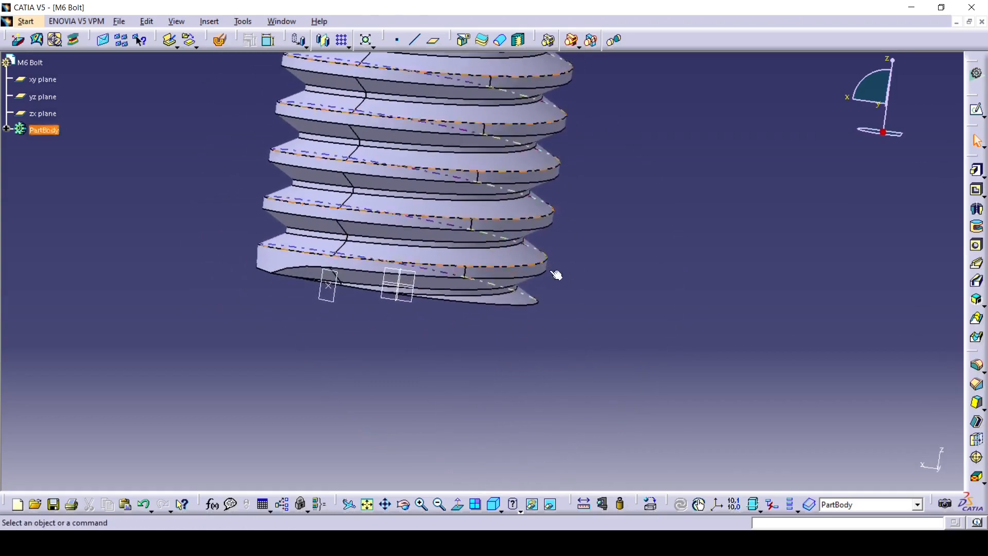
pyautogui.moveTo(533, 308); pyautogui.dragTo(512, 361, button='middle')
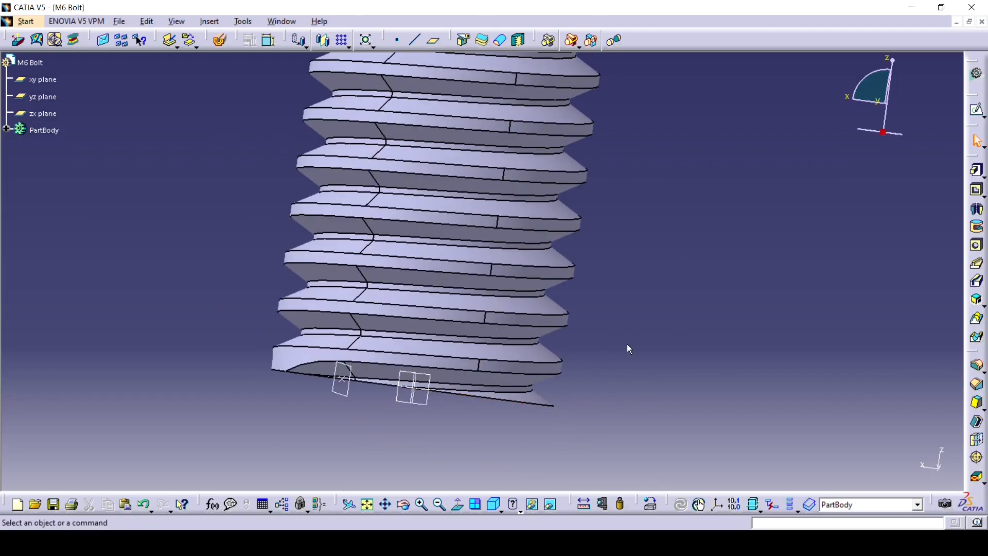
pyautogui.moveTo(619, 433); pyautogui.dragTo(746, 345, button='middle')
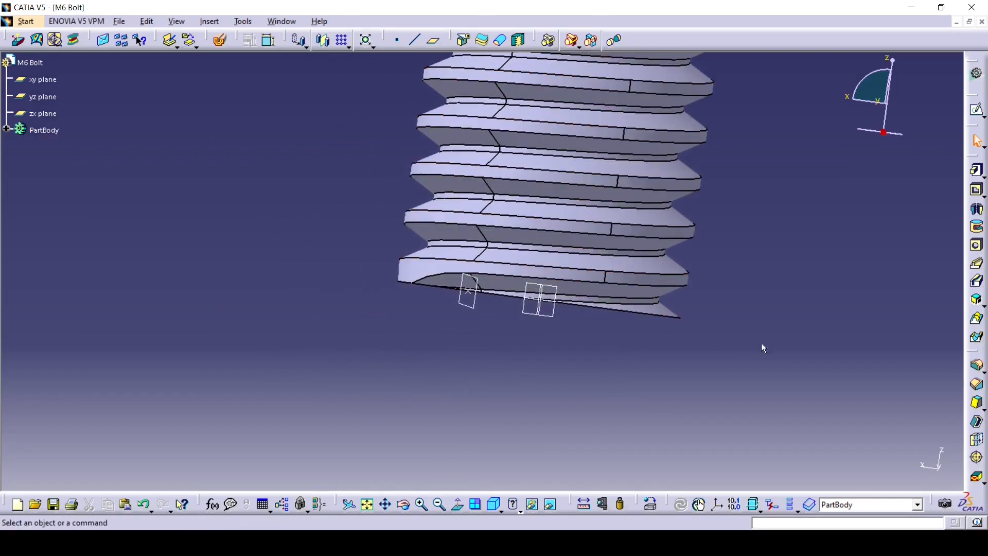
pyautogui.moveTo(612, 280)
pyautogui.mouseDown(button='middle')
pyautogui.moveTo(570, 288)
pyautogui.moveTo(737, 217)
pyautogui.moveTo(613, 294)
pyautogui.mouseUp(button='middle')
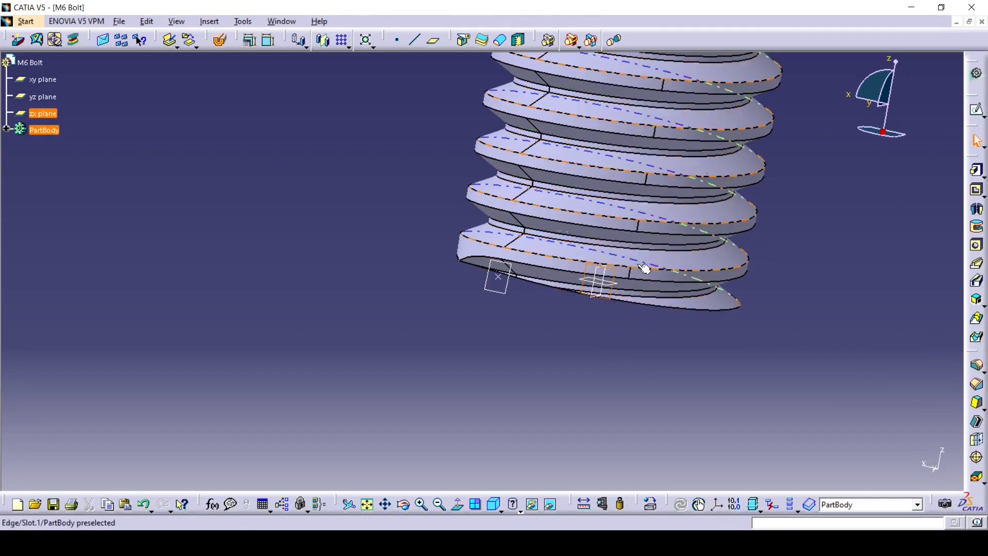
pyautogui.click(593, 271)
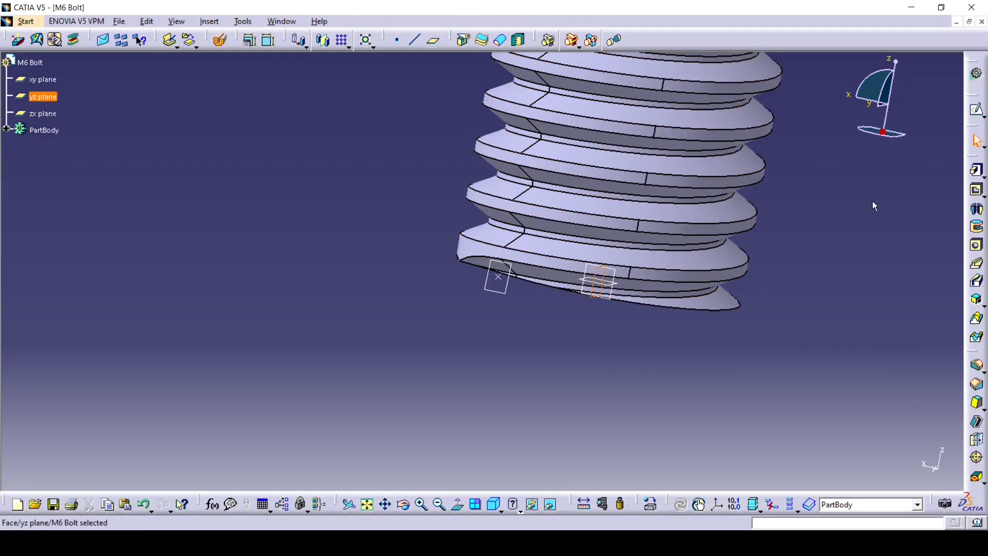
pyautogui.click(977, 110)
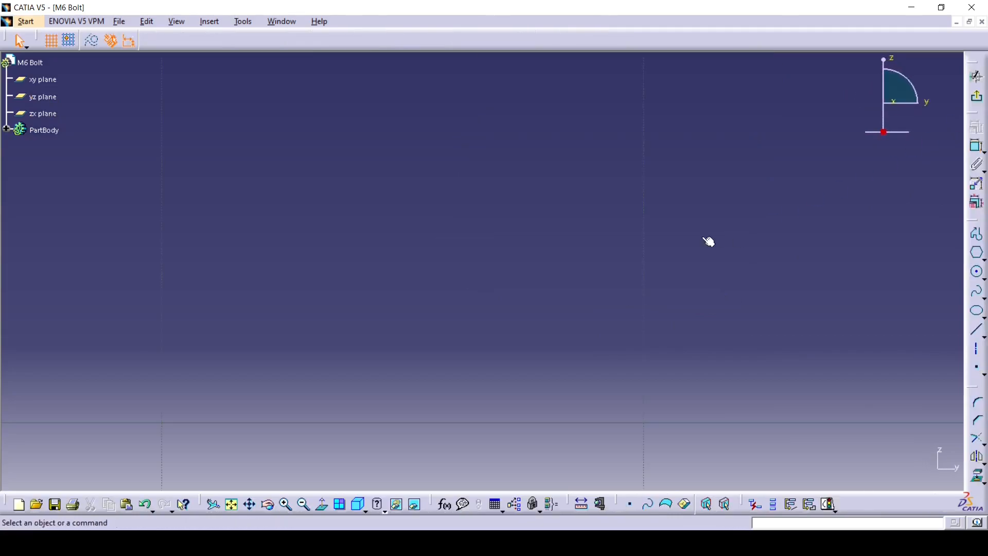
# Step: Draw a closed right-triangle profile about 1 mm wide at the bolt tip's outer corner, with its base on the horizontal axis
pyautogui.moveTo(567, 215)
pyautogui.mouseDown(button='middle')
pyautogui.moveTo(721, 381)
pyautogui.moveTo(711, 306)
pyautogui.moveTo(569, 261)
pyautogui.moveTo(537, 225)
pyautogui.moveTo(541, 301)
pyautogui.mouseUp(button='middle')
pyautogui.moveTo(474, 329); pyautogui.dragTo(582, 318, button='middle')
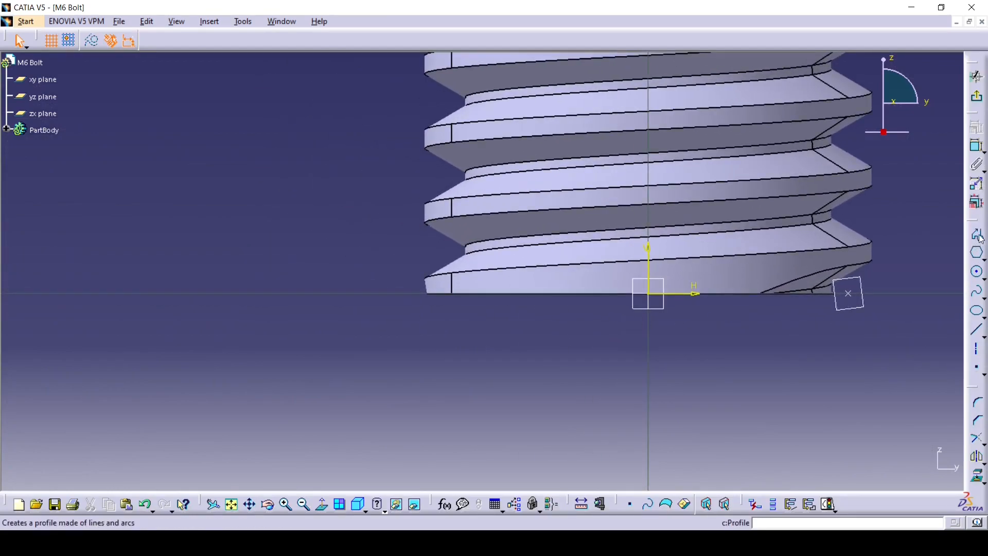
pyautogui.click(976, 252)
pyautogui.click(419, 293)
pyautogui.click(419, 269)
pyautogui.click(493, 294)
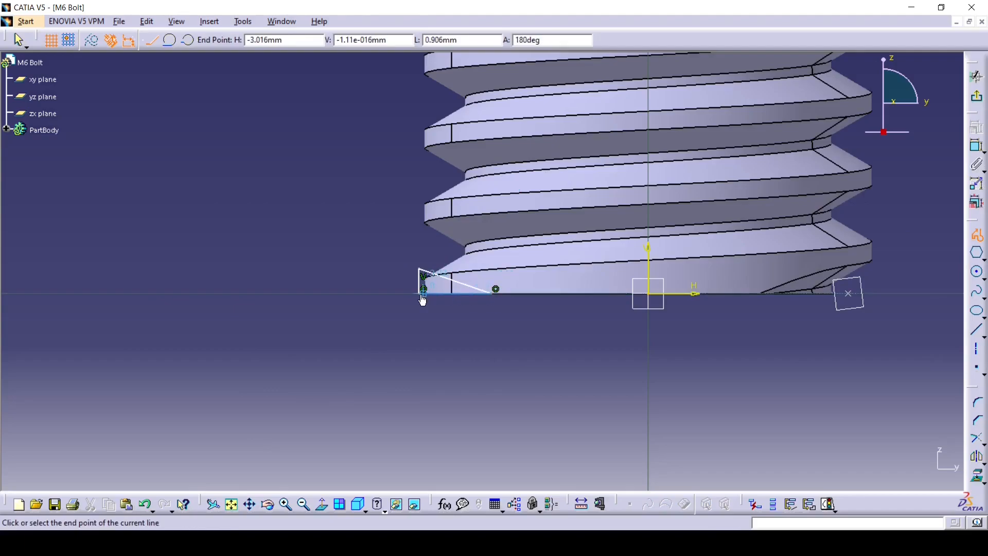
pyautogui.click(419, 298)
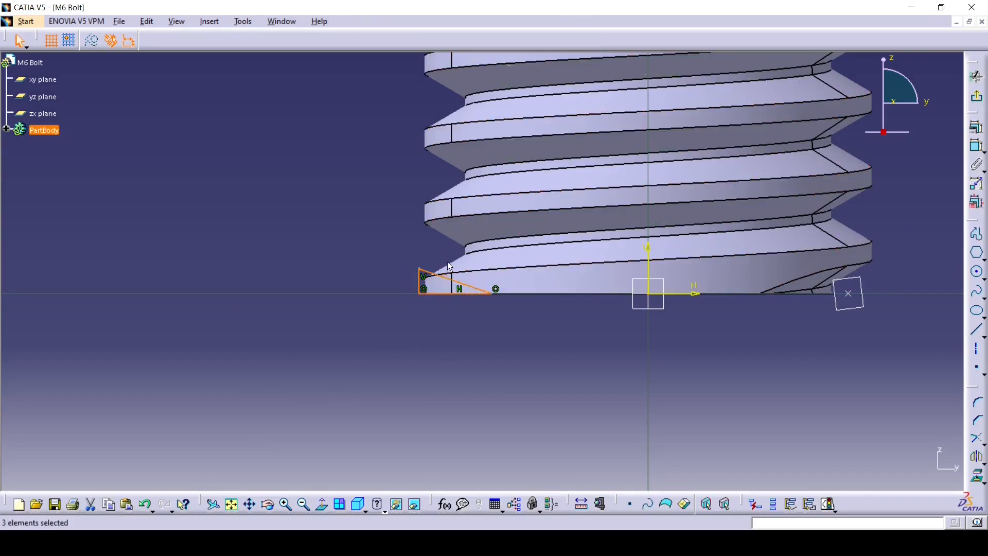
pyautogui.click(448, 381)
# Step: Constrain the triangle's vertical side to 3 mm from the sketch's vertical axis
pyautogui.click(977, 147)
pyautogui.click(420, 289)
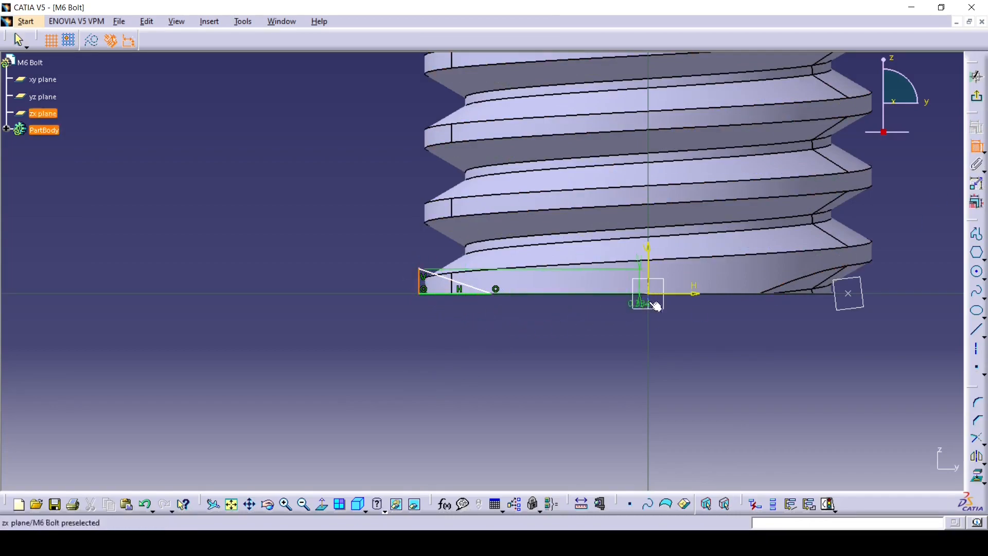
pyautogui.click(658, 292)
pyautogui.click(539, 366)
pyautogui.doubleClick(547, 367)
pyautogui.write('3.076mm')
pyautogui.press('Return')
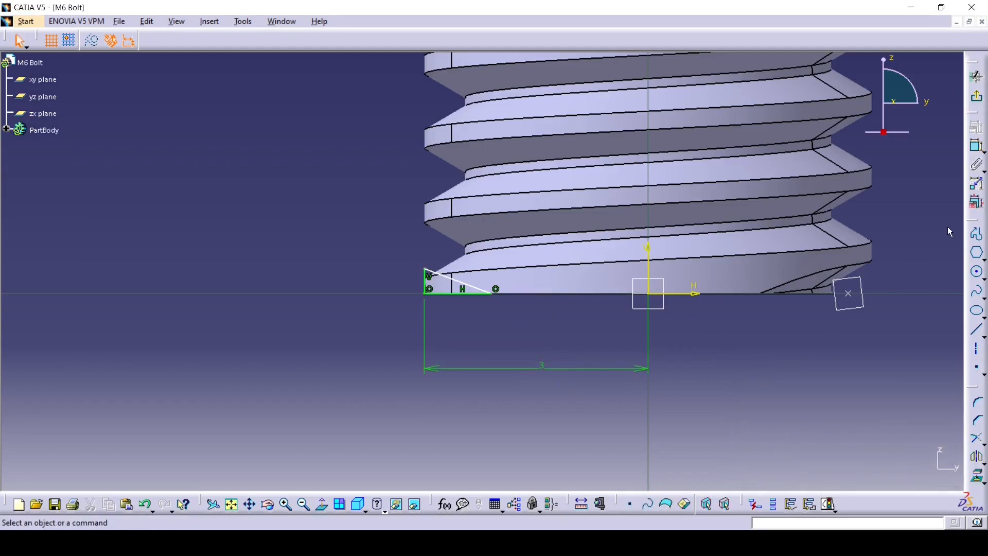
# Step: Constrain the angle between the triangle's sloped side and its base to 30 degrees
pyautogui.click(978, 146)
pyautogui.click(449, 286)
pyautogui.click(450, 295)
pyautogui.click(375, 278)
pyautogui.doubleClick(375, 278)
pyautogui.write('30')
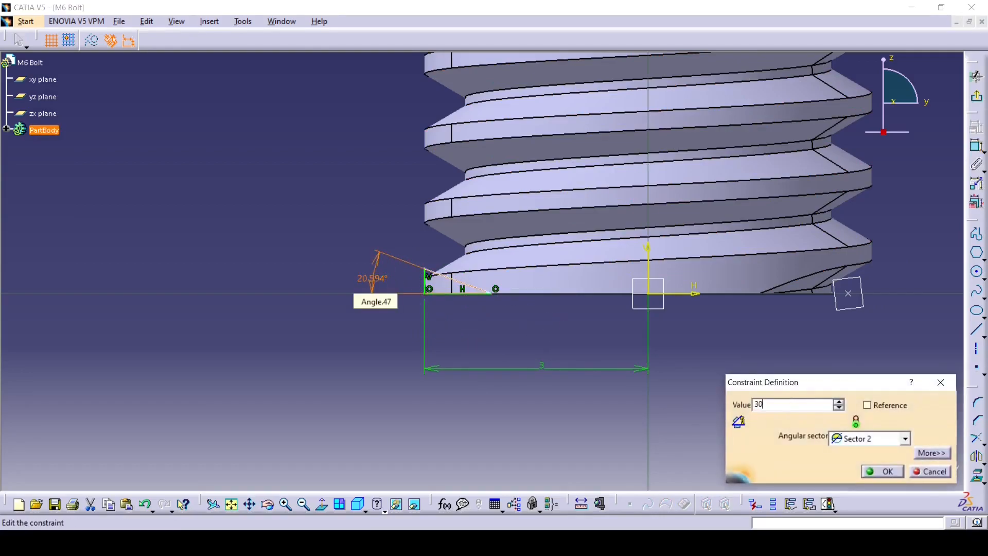
pyautogui.press('Return')
# Step: Constrain the triangle's base length to 0.5 mm and exit the sketch
pyautogui.click(979, 146)
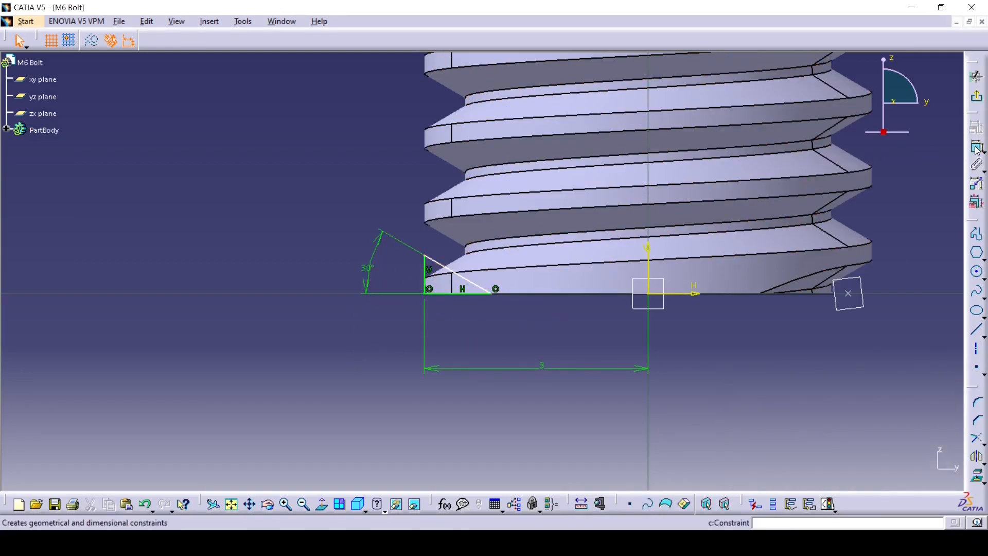
pyautogui.click(461, 294)
pyautogui.click(455, 323)
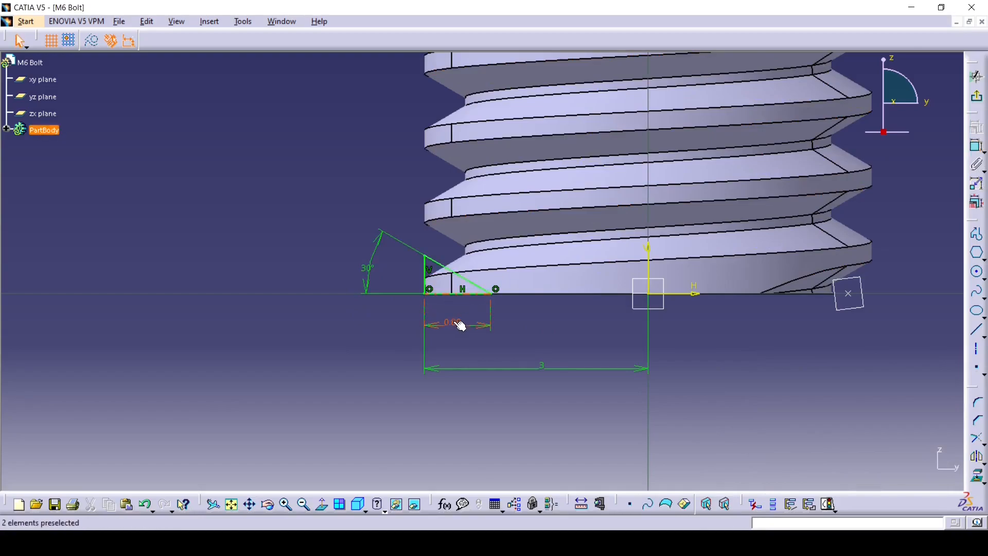
pyautogui.doubleClick(456, 326)
pyautogui.press('Return')
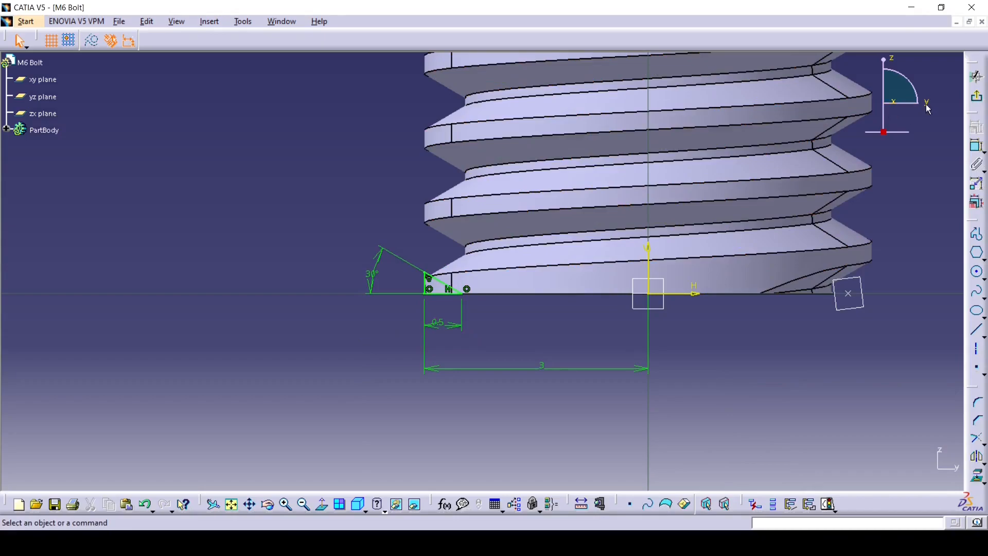
pyautogui.click(977, 76)
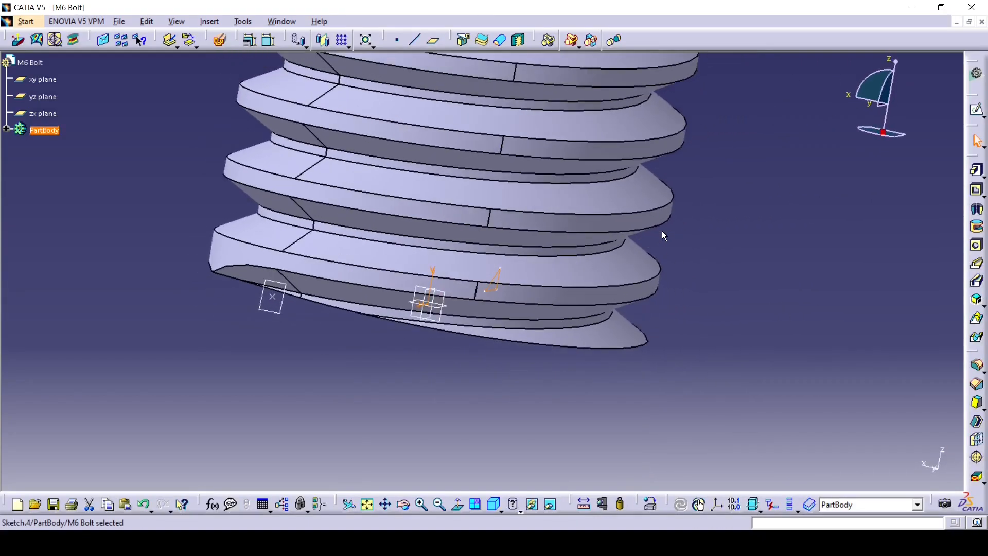
# Step: Cut the triangular profile around the bolt tip as a 360-degree Groove, using the shaft's axis as the rotation axis
pyautogui.click(976, 227)
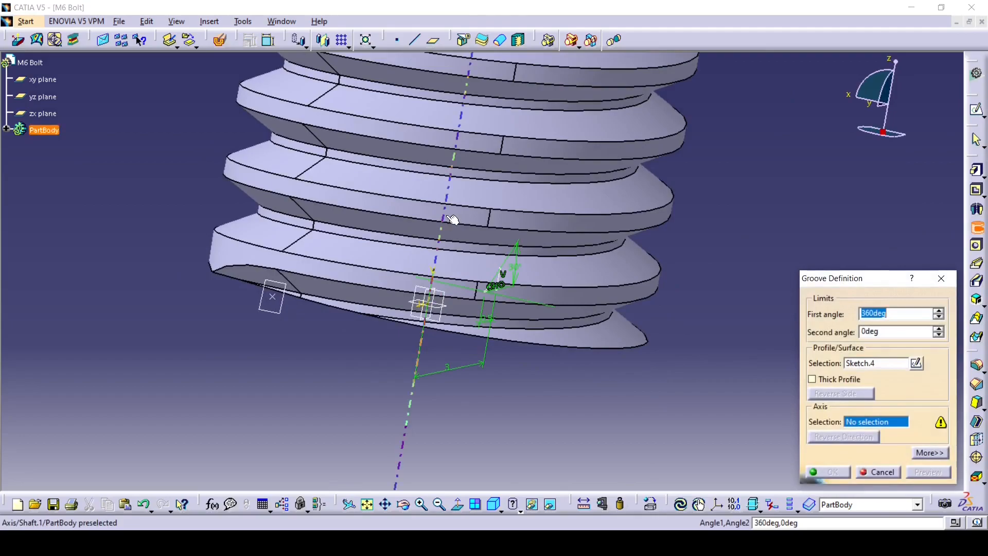
pyautogui.moveTo(606, 227); pyautogui.dragTo(561, 246, button='middle')
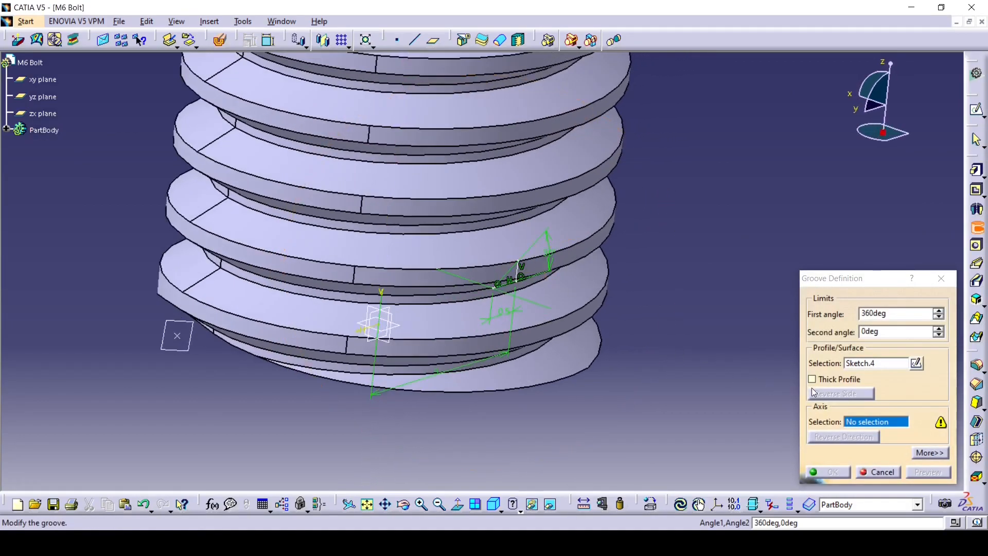
pyautogui.rightClick(858, 417)
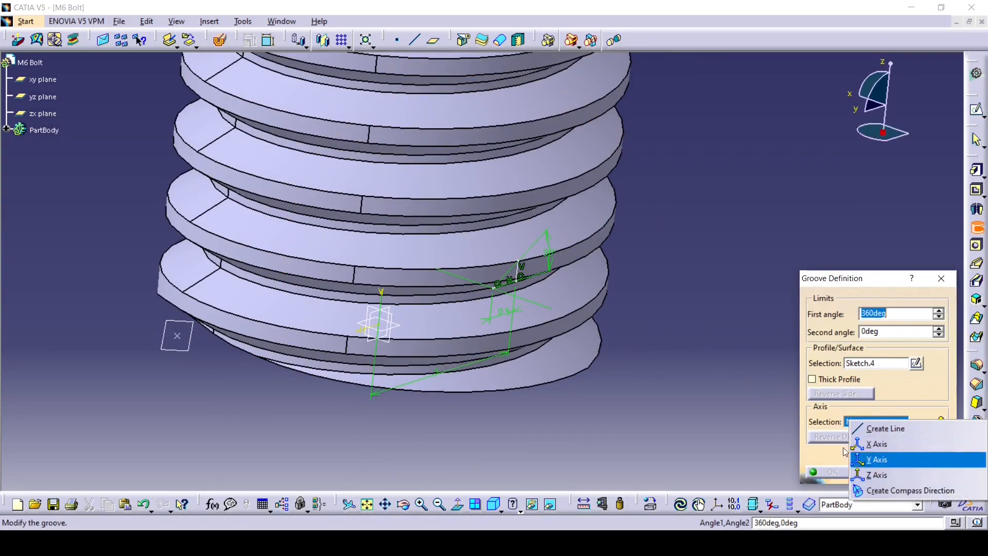
pyautogui.click(848, 292)
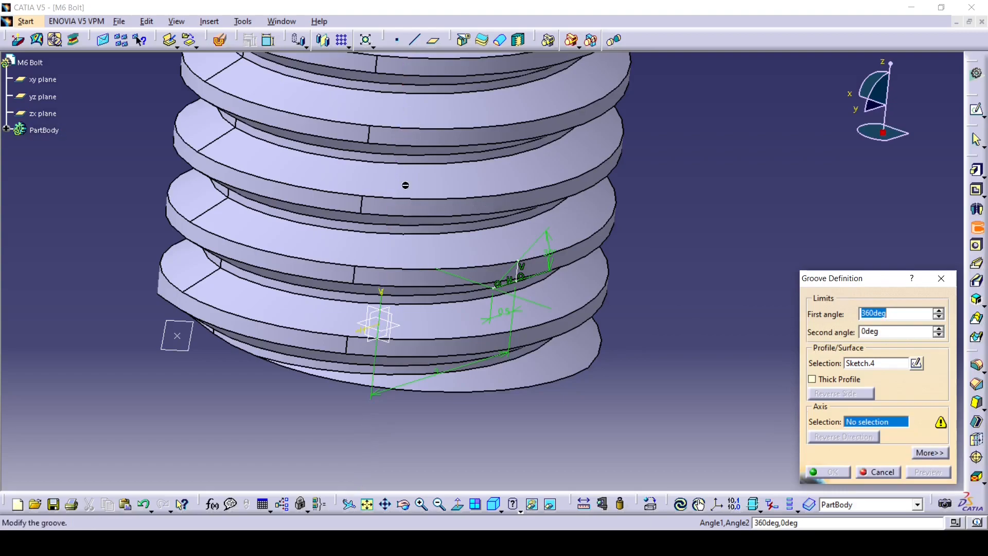
pyautogui.click(433, 209)
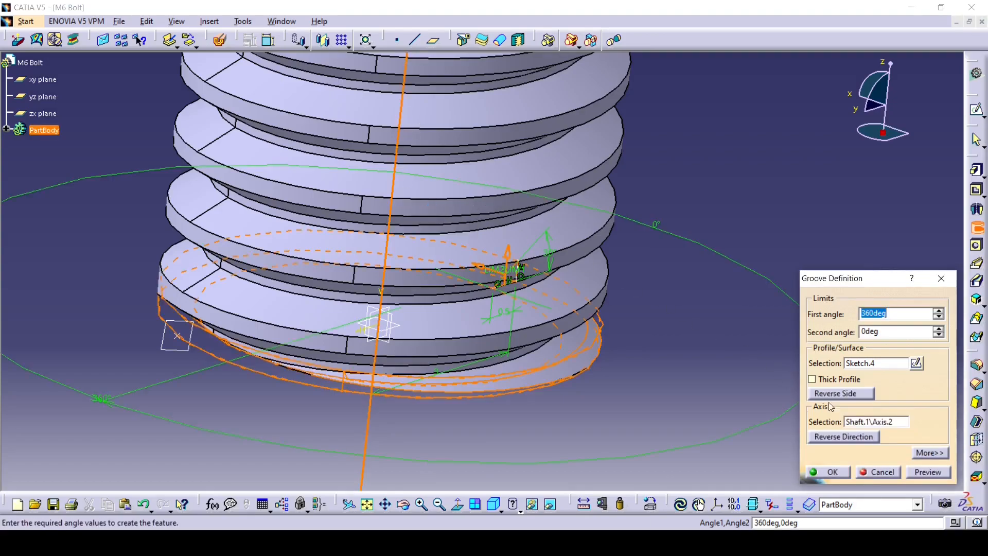
pyautogui.click(834, 471)
pyautogui.moveTo(705, 377); pyautogui.dragTo(311, 289, button='middle')
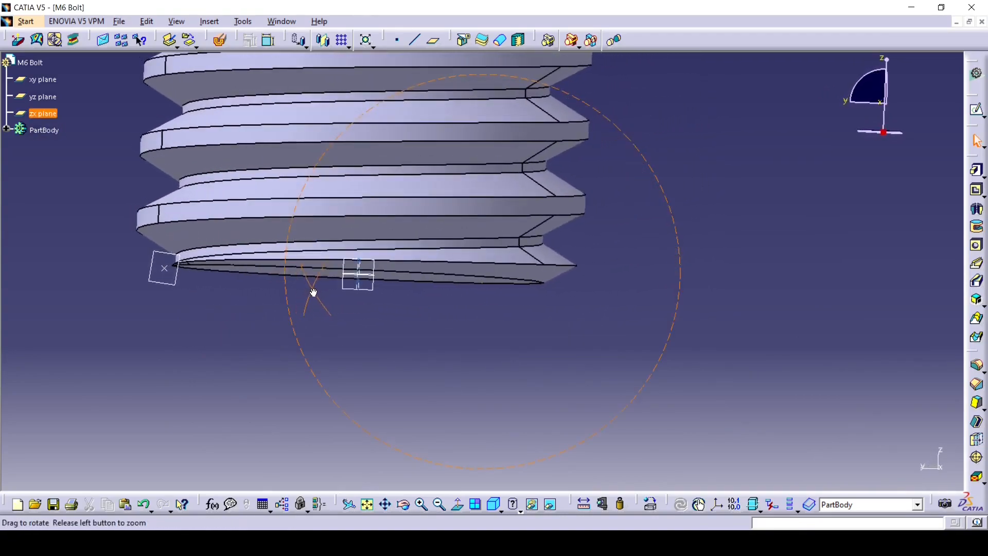
# Step: Set the PartBody's fill color to dark gray in its graphic properties and apply it
pyautogui.moveTo(521, 203); pyautogui.dragTo(605, 355, button='middle')
pyautogui.moveTo(515, 93); pyautogui.dragTo(527, 284, button='middle')
pyautogui.moveTo(530, 211); pyautogui.dragTo(592, 291, button='middle')
pyautogui.moveTo(491, 219); pyautogui.dragTo(487, 268, button='middle')
pyautogui.moveTo(546, 278); pyautogui.dragTo(522, 247, button='middle')
pyautogui.moveTo(559, 218); pyautogui.dragTo(558, 228, button='middle')
pyautogui.rightClick(43, 130)
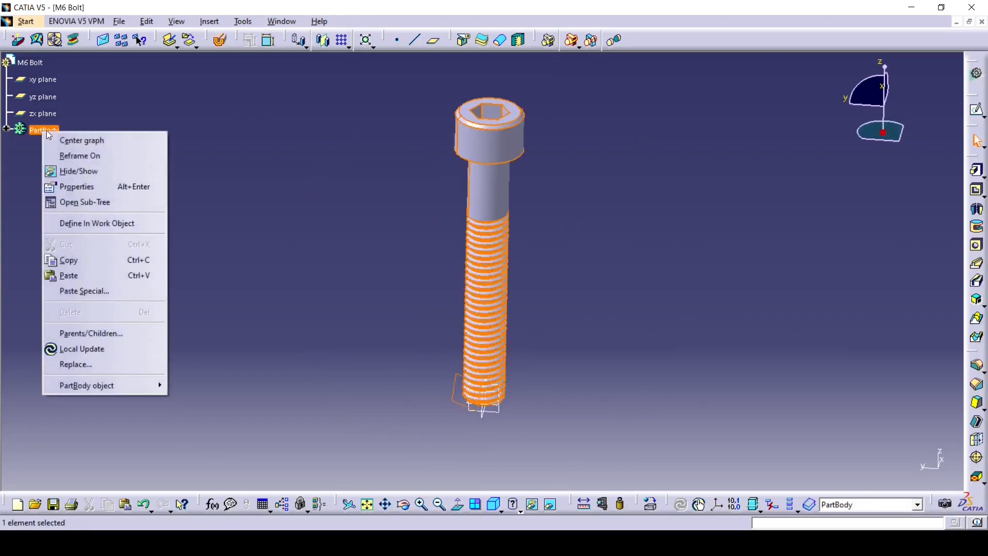
pyautogui.click(85, 187)
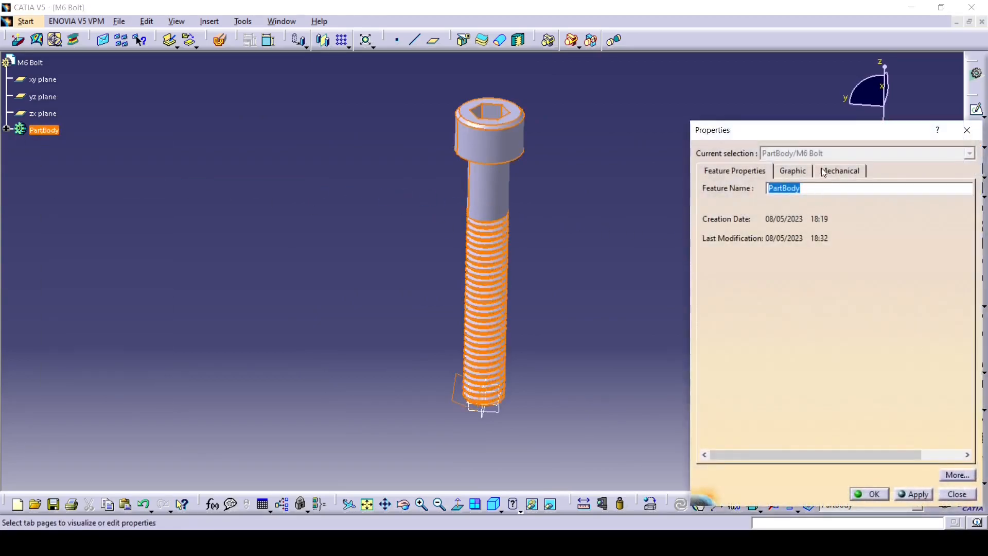
pyautogui.click(792, 170)
pyautogui.click(775, 210)
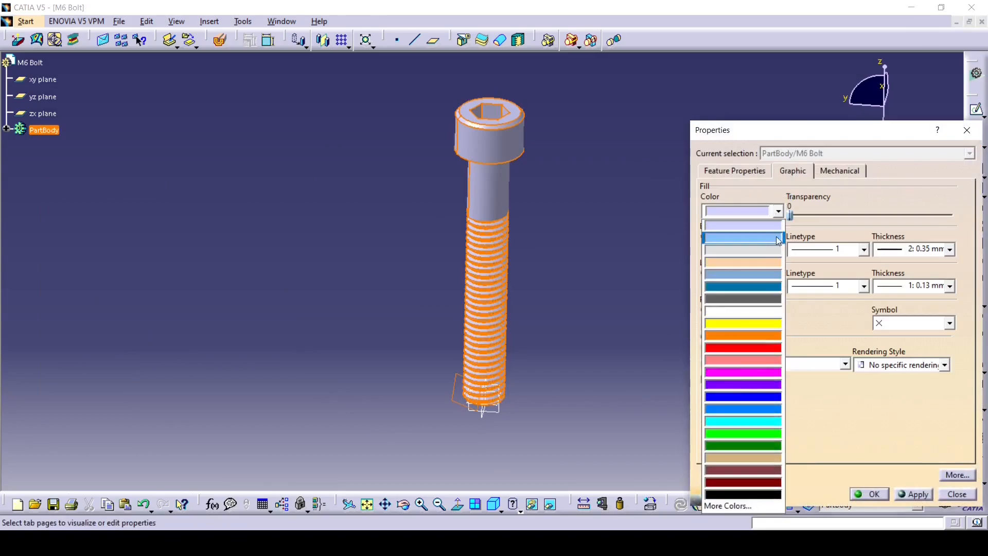
pyautogui.click(756, 298)
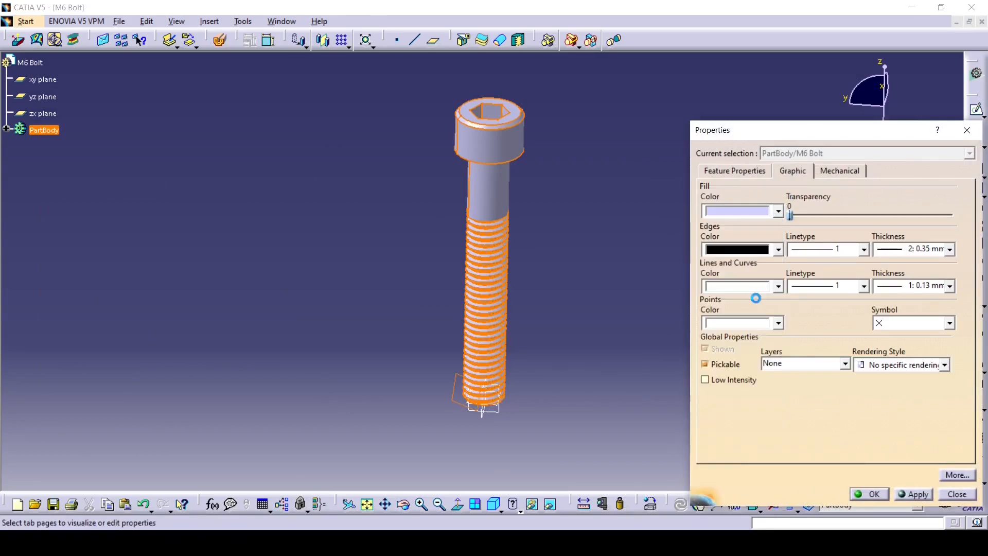
pyautogui.click(910, 495)
pyautogui.click(871, 495)
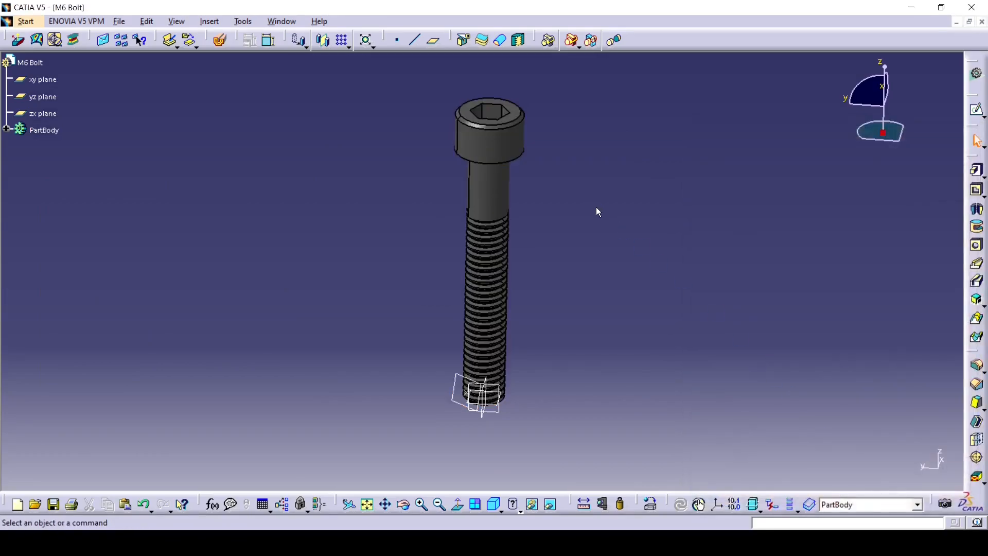
pyautogui.moveTo(586, 187); pyautogui.dragTo(657, 349, button='middle')
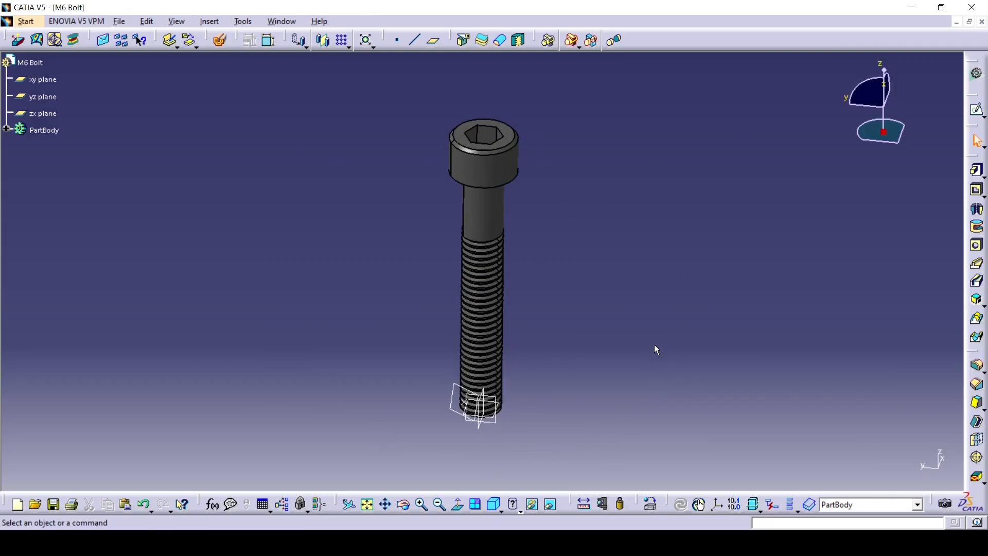
# Step: Save the finished bolt as the CATPart file M6 Bolt in the CATIA Tutorial #5 folder
pyautogui.click(119, 21)
pyautogui.click(136, 104)
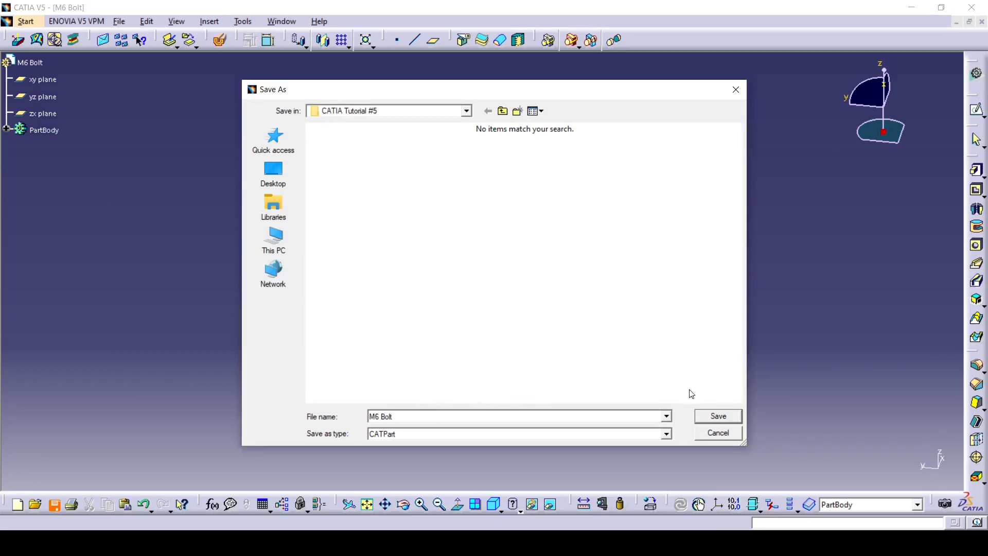
pyautogui.click(721, 418)
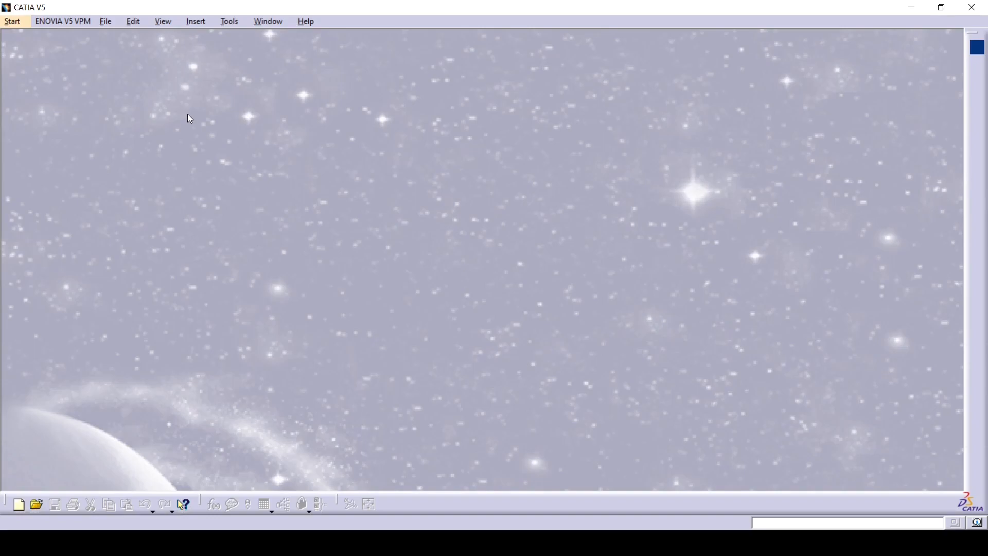
# Step: Create a new Part Design part named M6 Nut
pyautogui.click(21, 22)
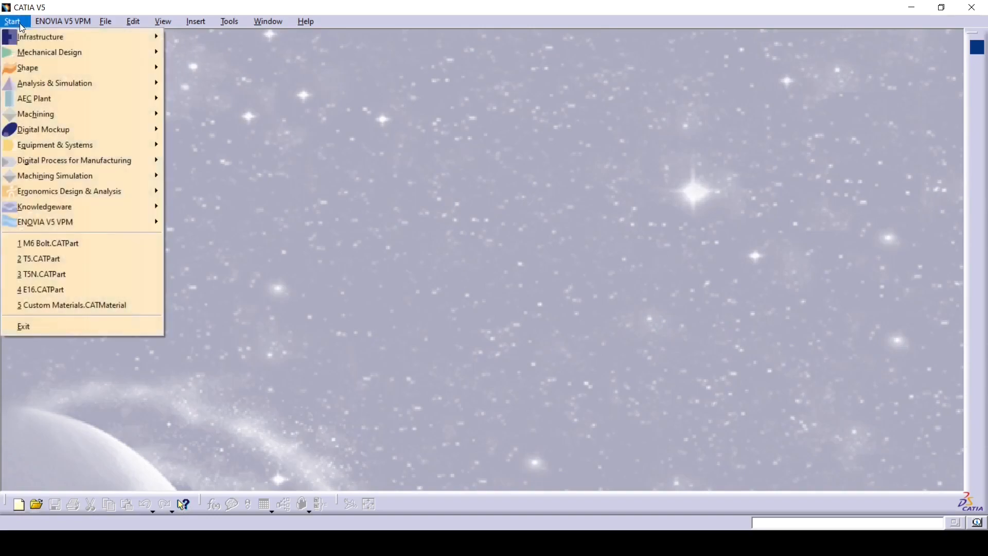
pyautogui.moveTo(26, 50)
pyautogui.click(178, 53)
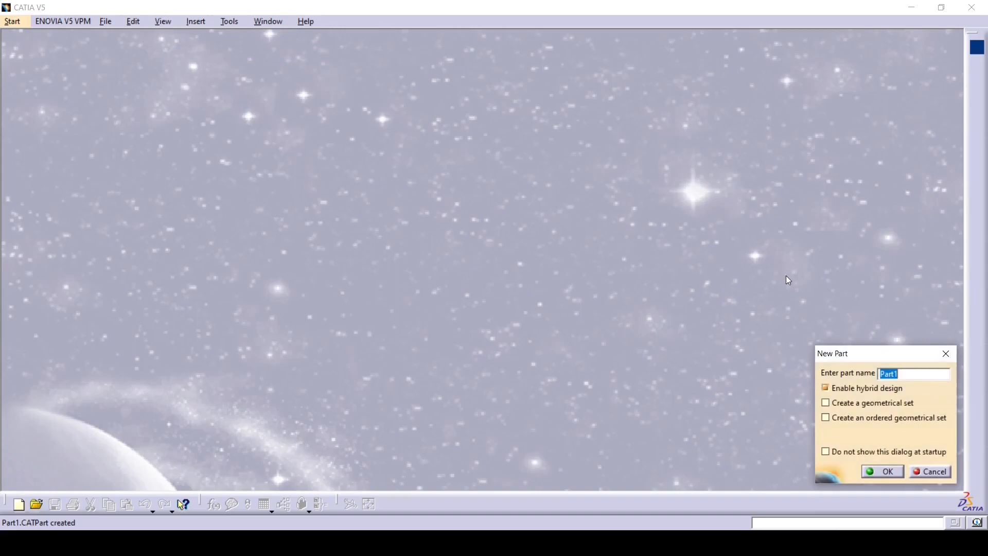
pyautogui.write('M6 Nut')
pyautogui.click(890, 473)
# Step: Sketch a hexagon about 45 mm across flats on the xy plane, centred on the origin with two vertical sides
pyautogui.click(979, 111)
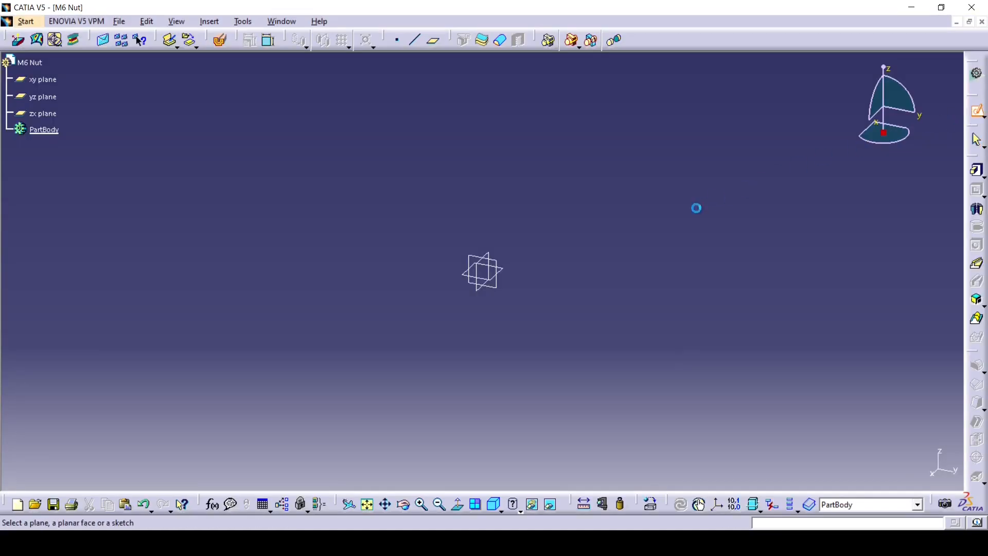
pyautogui.click(500, 268)
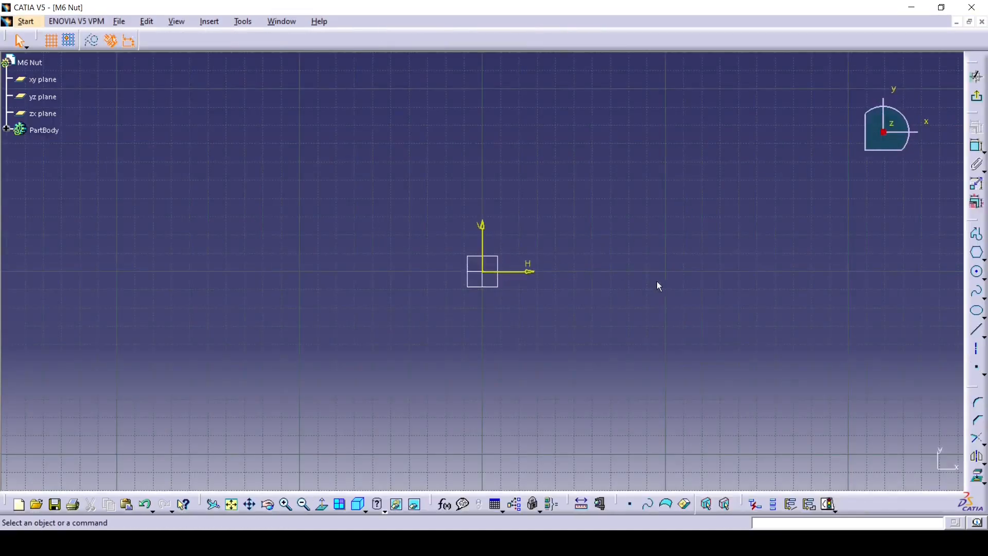
pyautogui.click(977, 252)
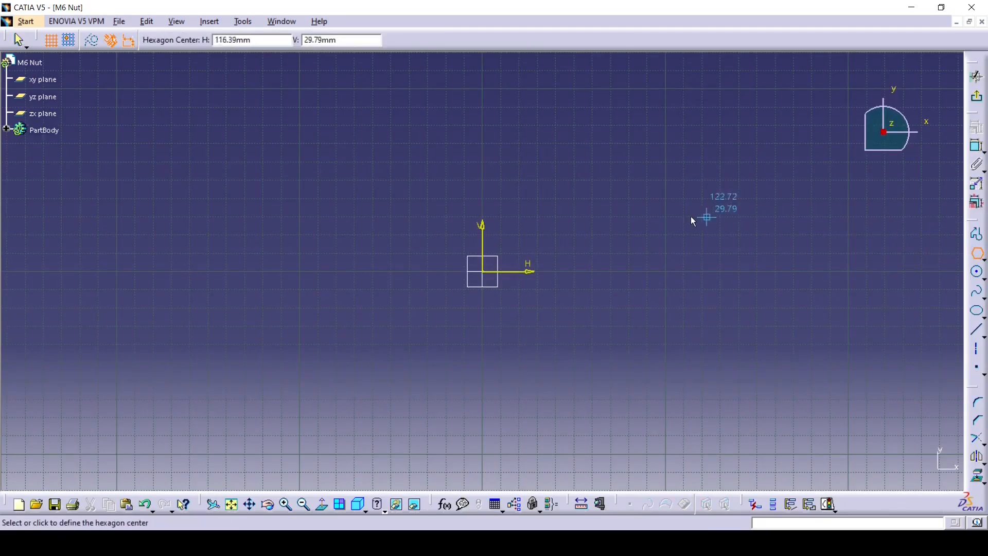
pyautogui.click(490, 273)
pyautogui.click(531, 275)
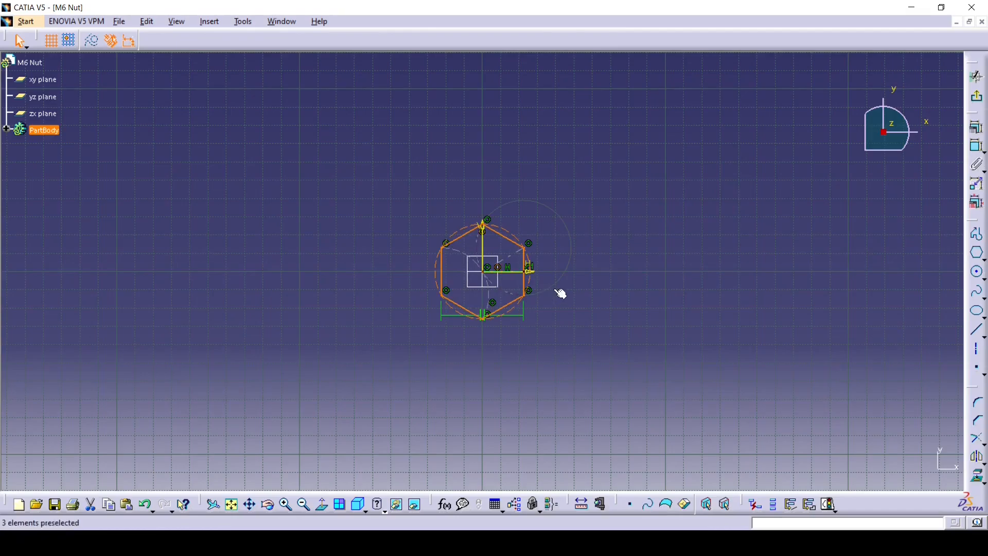
# Step: Constrain the distance between the hexagon's two vertical sides to 10 mm and exit the sketch
pyautogui.click(979, 147)
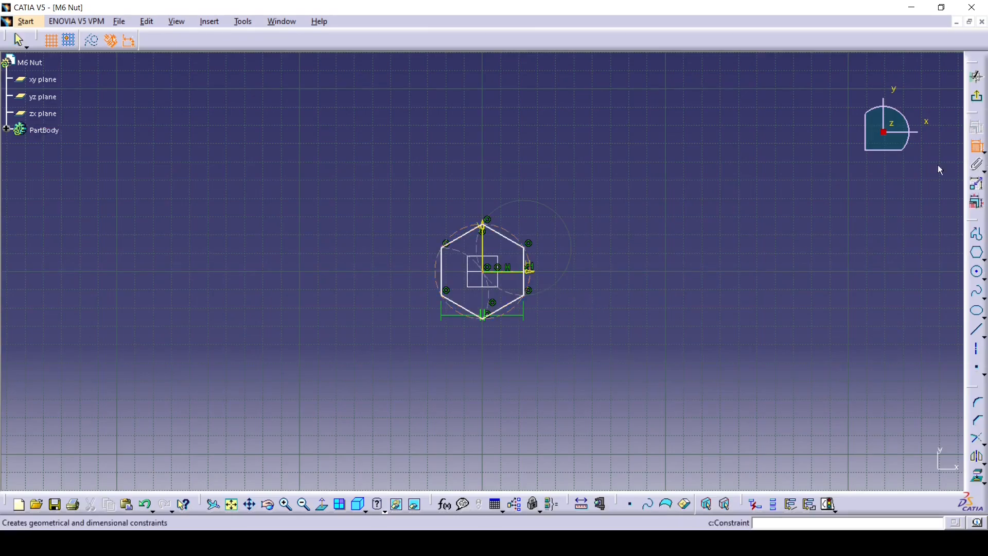
pyautogui.click(443, 268)
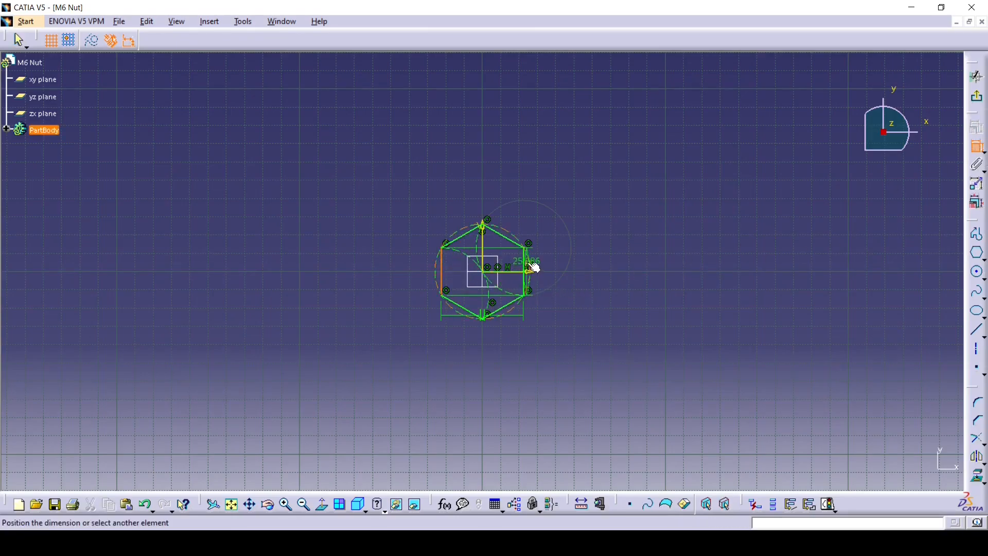
pyautogui.click(527, 266)
pyautogui.click(484, 173)
pyautogui.doubleClick(484, 173)
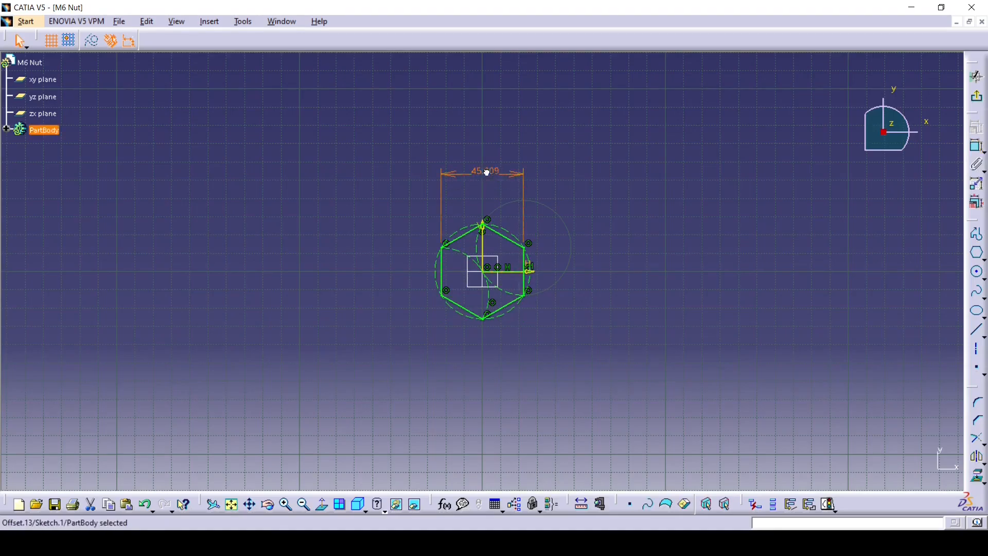
pyautogui.write('10')
pyautogui.press('Return')
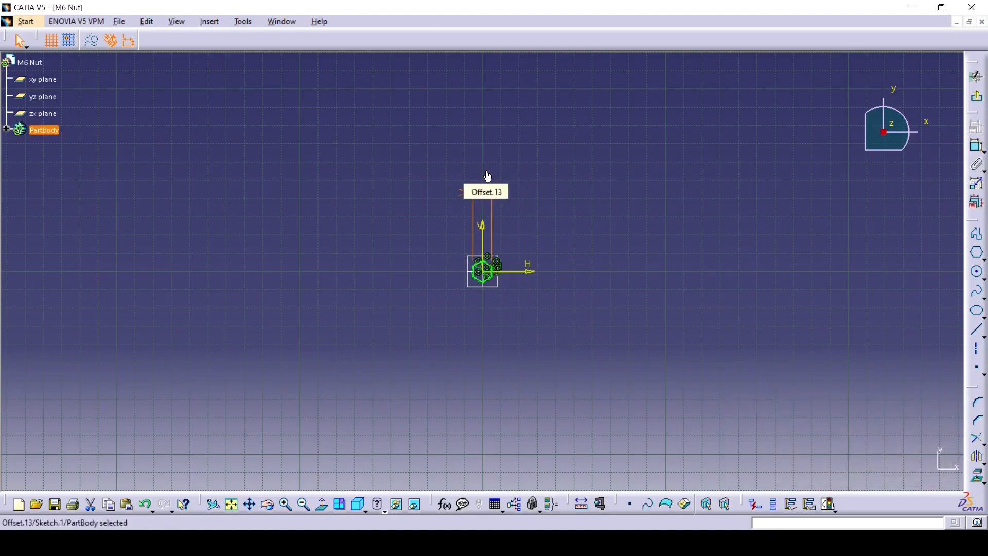
pyautogui.click(977, 97)
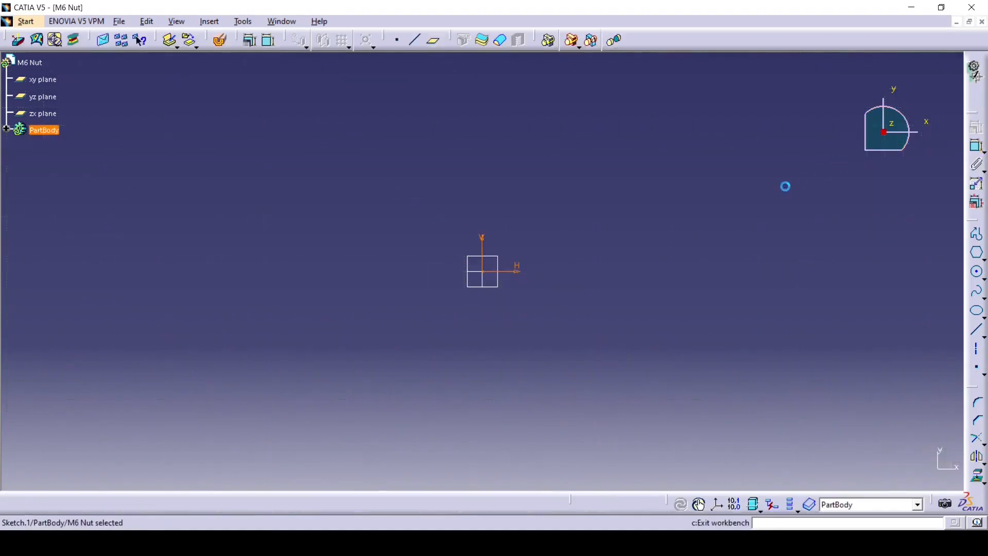
# Step: Pad the hexagon sketch to a length of 5 mm
pyautogui.click(978, 170)
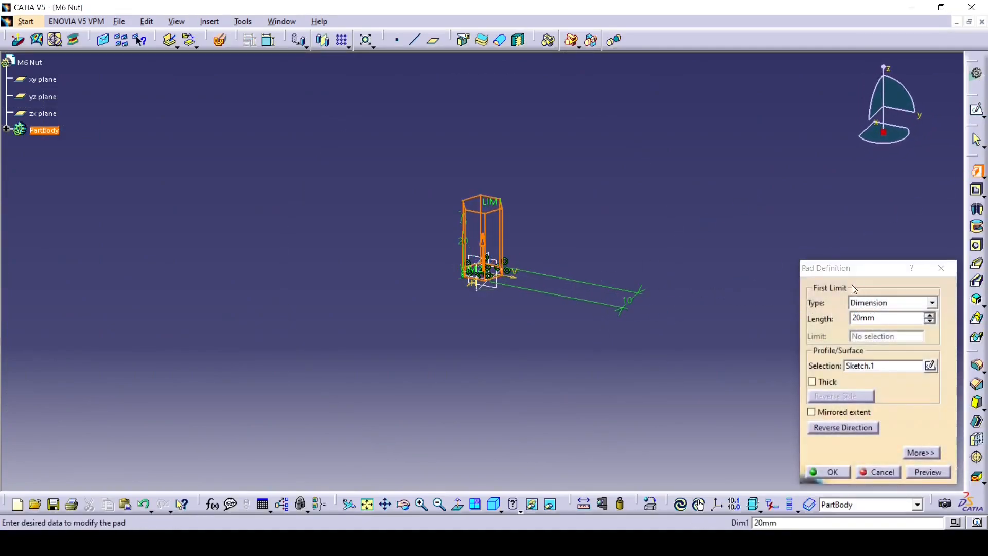
pyautogui.doubleClick(882, 316)
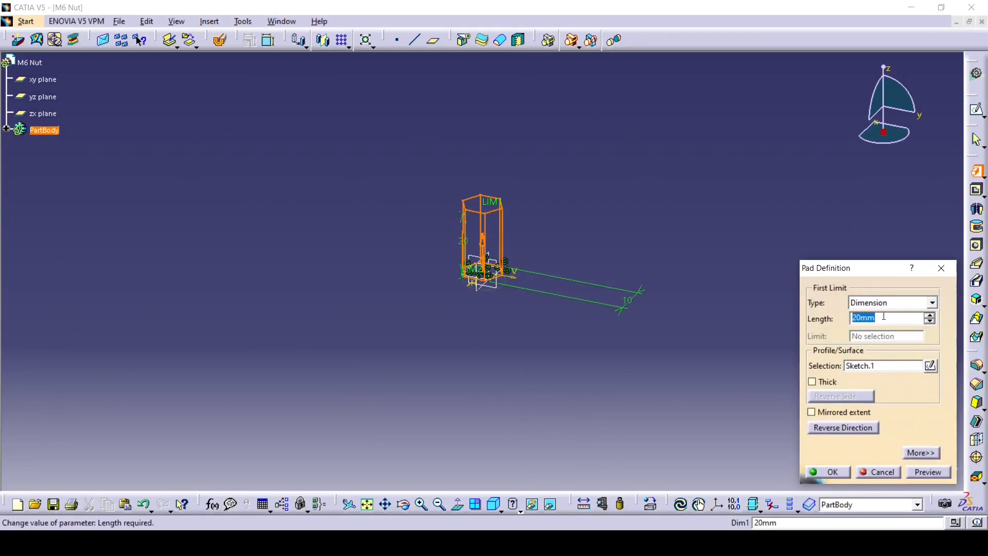
pyautogui.write('5')
pyautogui.click(845, 474)
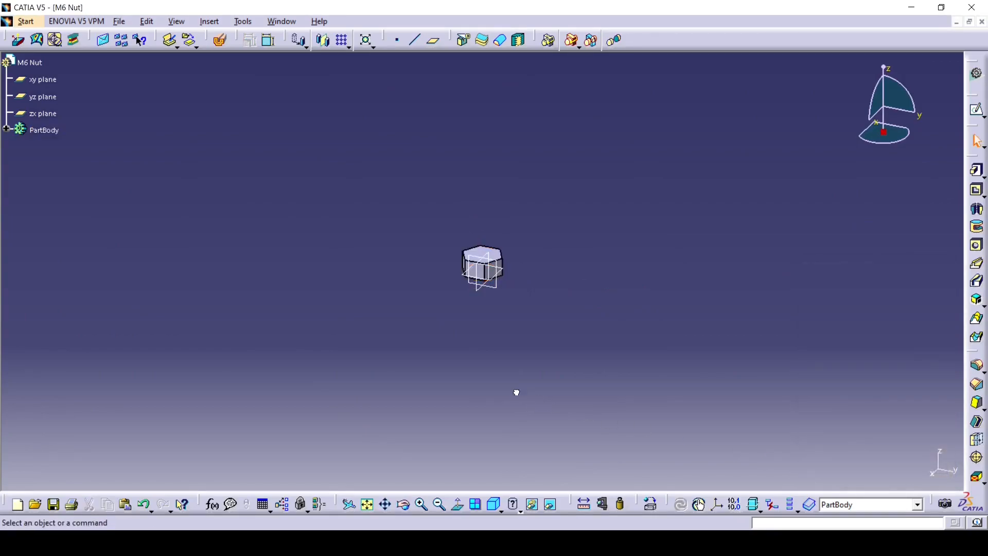
# Step: Sketch a circle about 5.2 mm in diameter on the nut's top face, centred on the origin
pyautogui.click(978, 110)
pyautogui.click(486, 245)
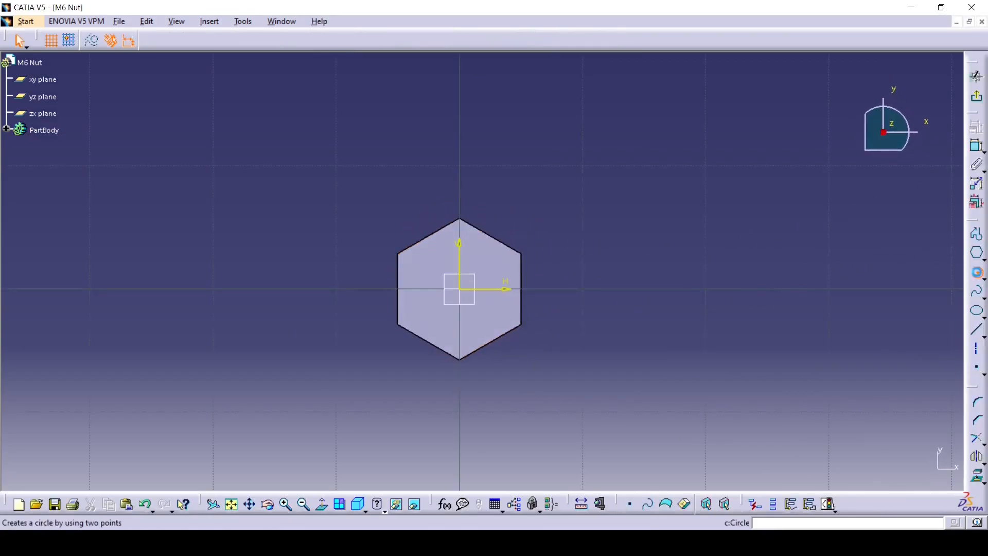
pyautogui.click(978, 271)
pyautogui.click(460, 290)
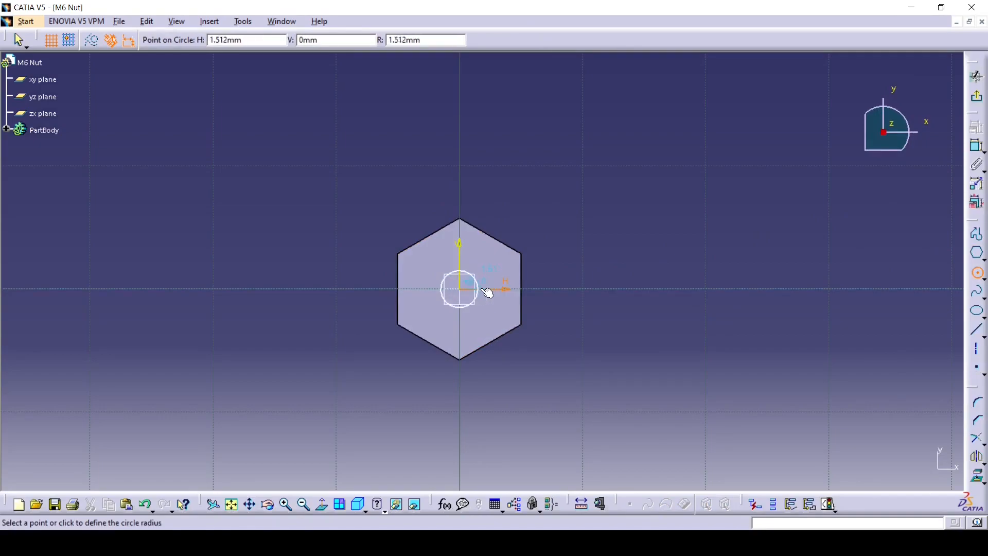
pyautogui.click(491, 290)
# Step: Constrain the circle's diameter to 4.918 mm and exit the sketch
pyautogui.click(976, 146)
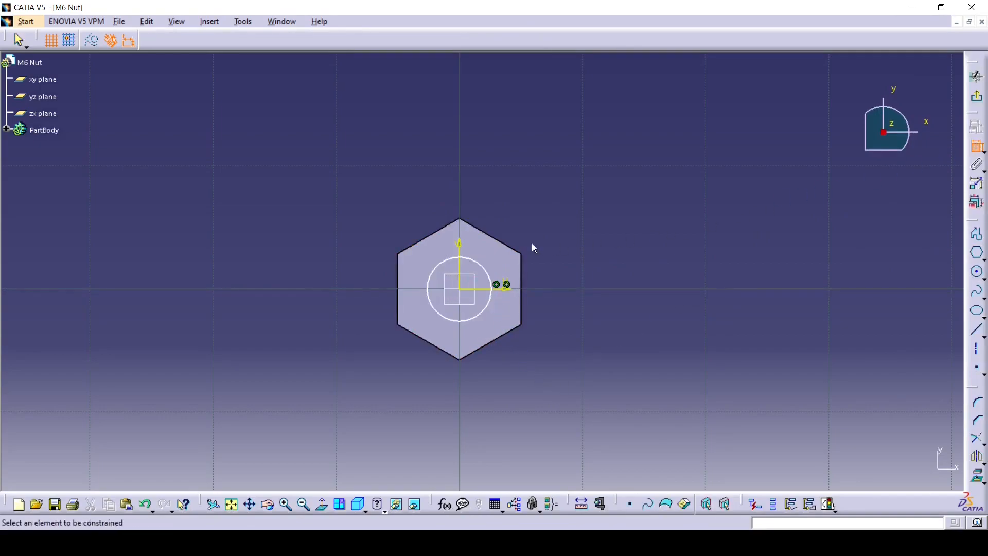
pyautogui.click(483, 267)
pyautogui.click(554, 206)
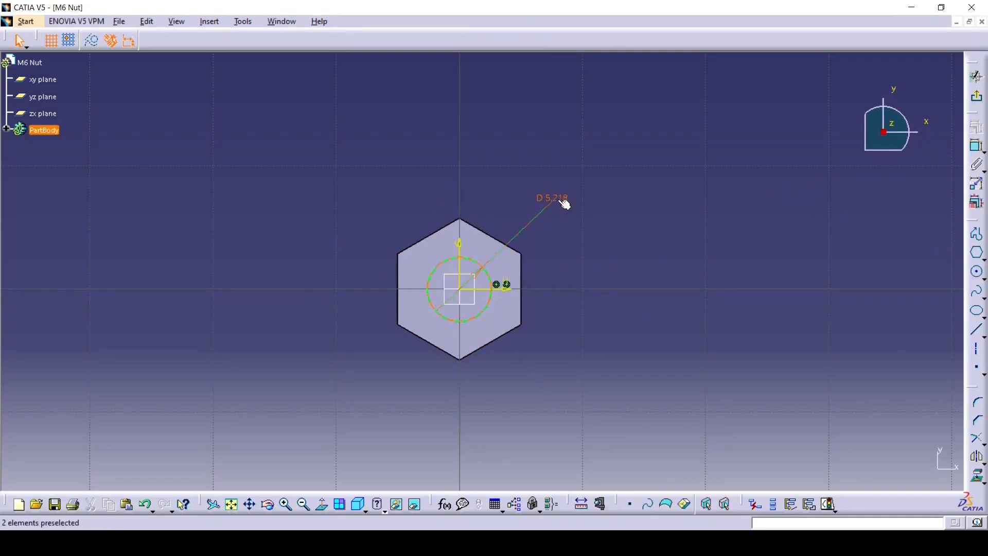
pyautogui.doubleClick(555, 199)
pyautogui.write('4.918')
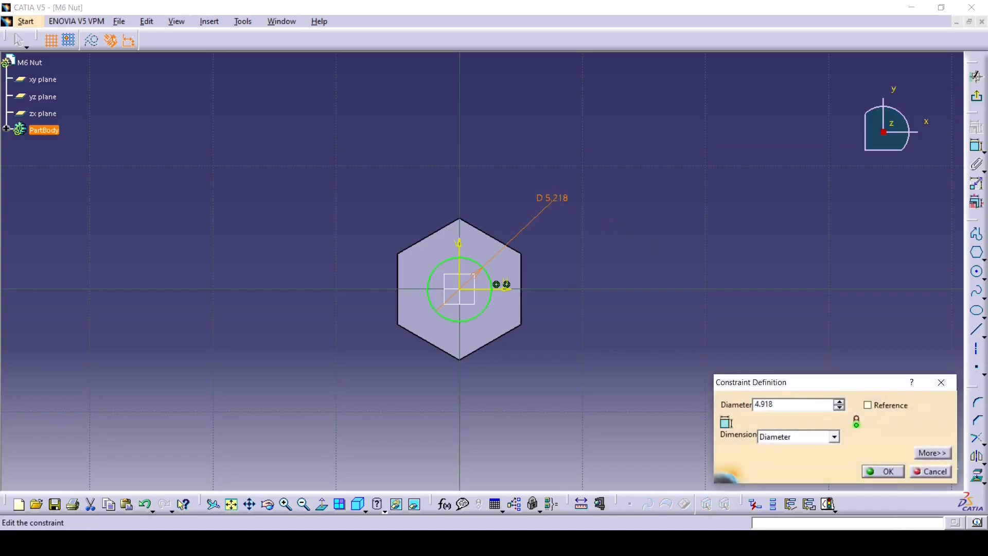
pyautogui.press('Return')
pyautogui.click(657, 242)
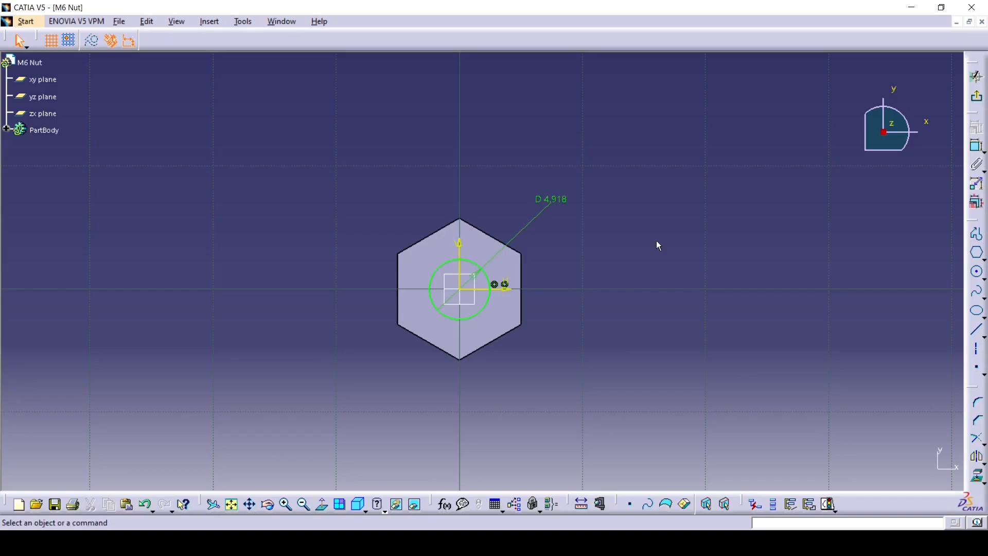
pyautogui.click(977, 97)
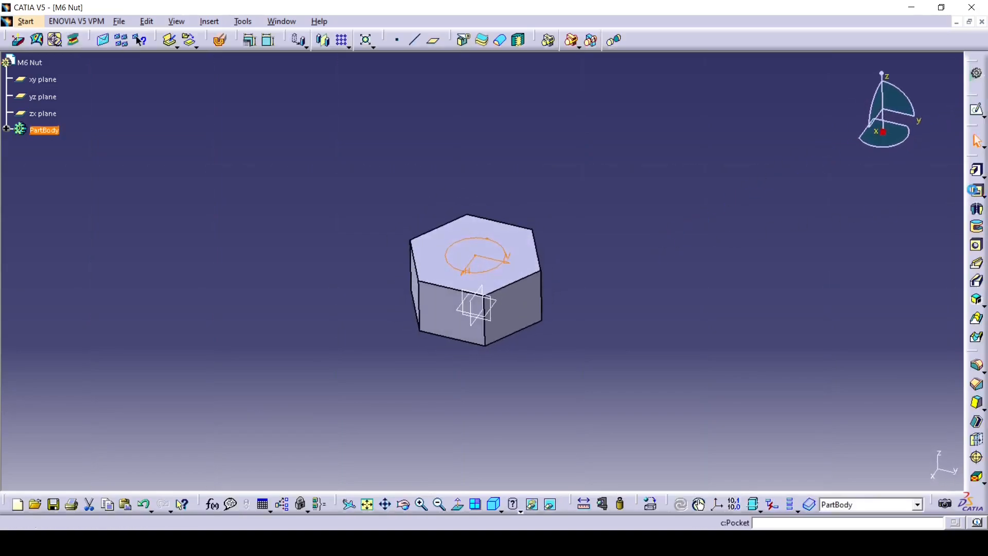
# Step: Cut the circle through the nut as a Pocket with the limit type Up to last
pyautogui.click(977, 191)
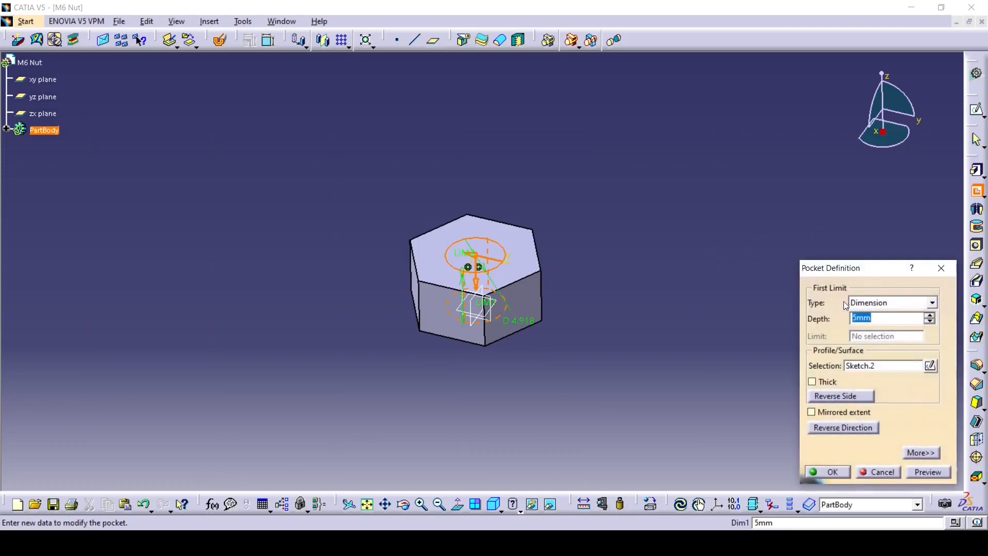
pyautogui.click(933, 303)
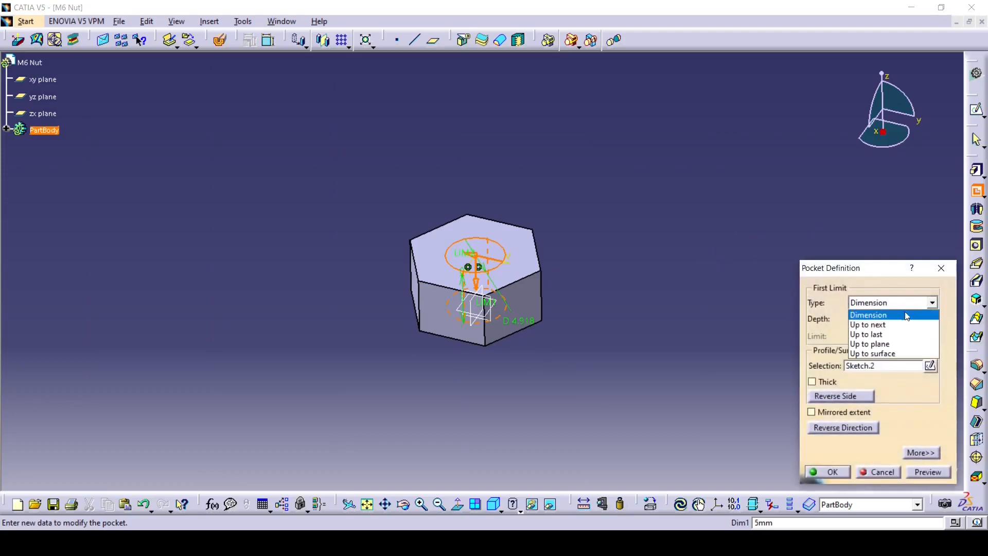
pyautogui.click(874, 332)
pyautogui.click(827, 471)
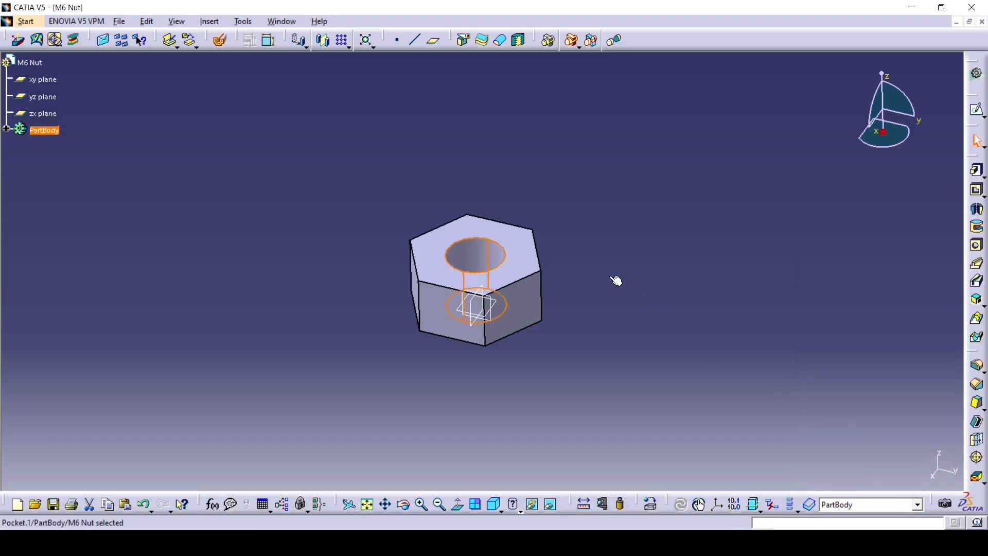
pyautogui.click(613, 278)
# Step: Create a point on the hole's bottom circular edge at a length of 0 mm from the curve's reference point
pyautogui.moveTo(564, 256); pyautogui.dragTo(533, 231, button='middle')
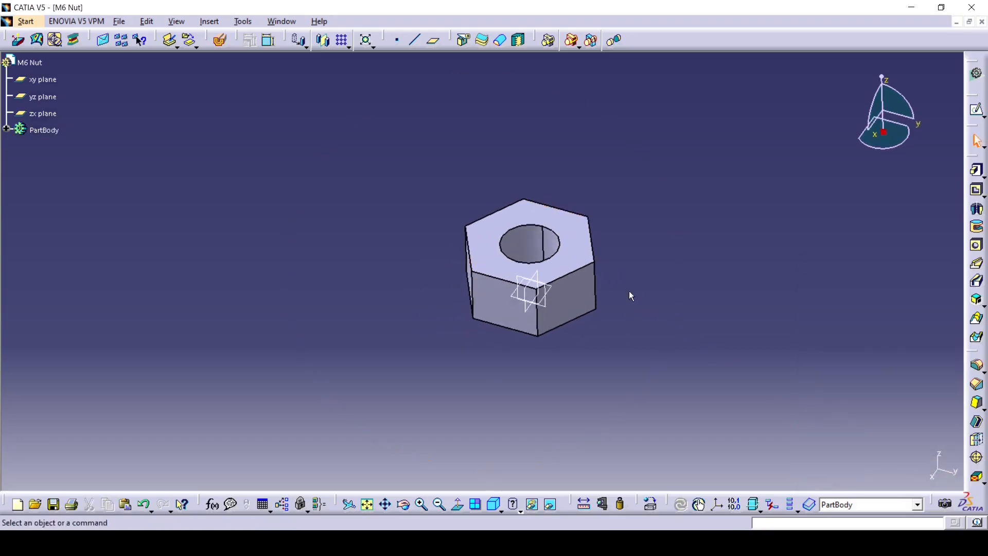
pyautogui.click(398, 41)
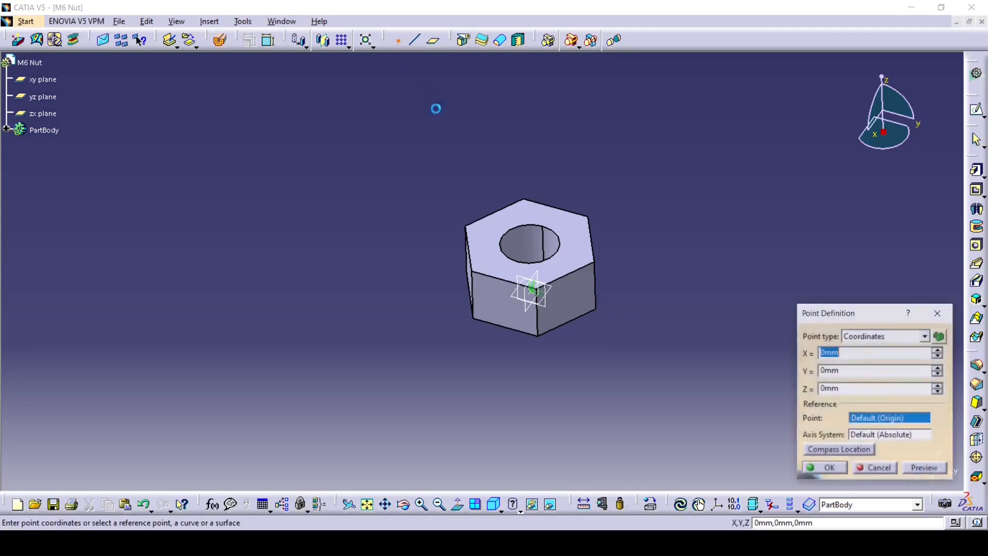
pyautogui.moveTo(530, 289); pyautogui.dragTo(538, 243, button='middle')
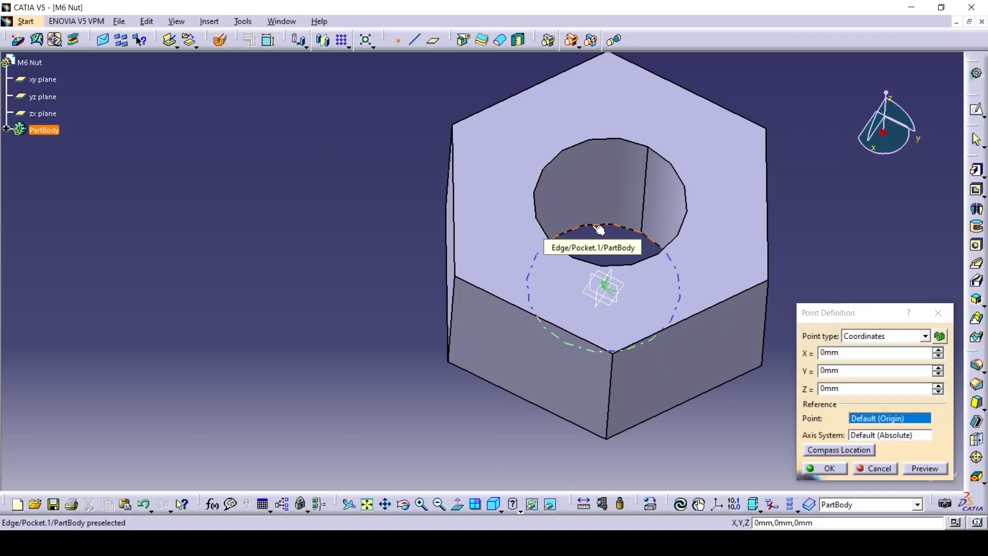
pyautogui.click(600, 230)
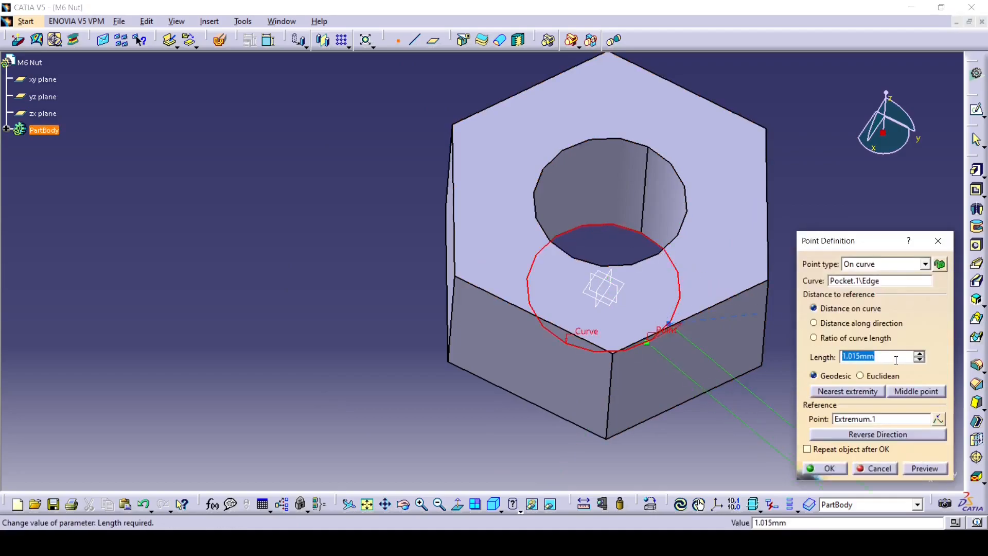
pyautogui.write('0')
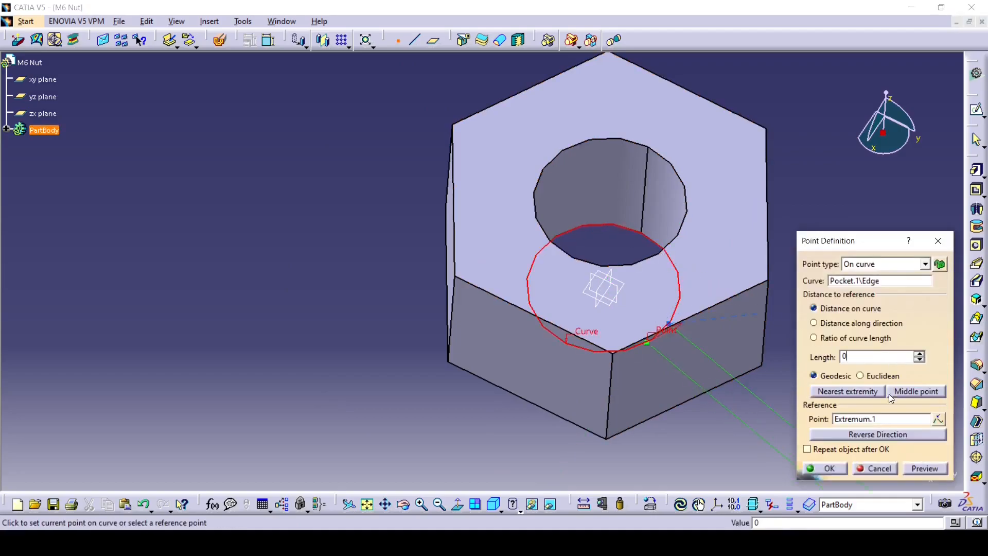
pyautogui.click(826, 468)
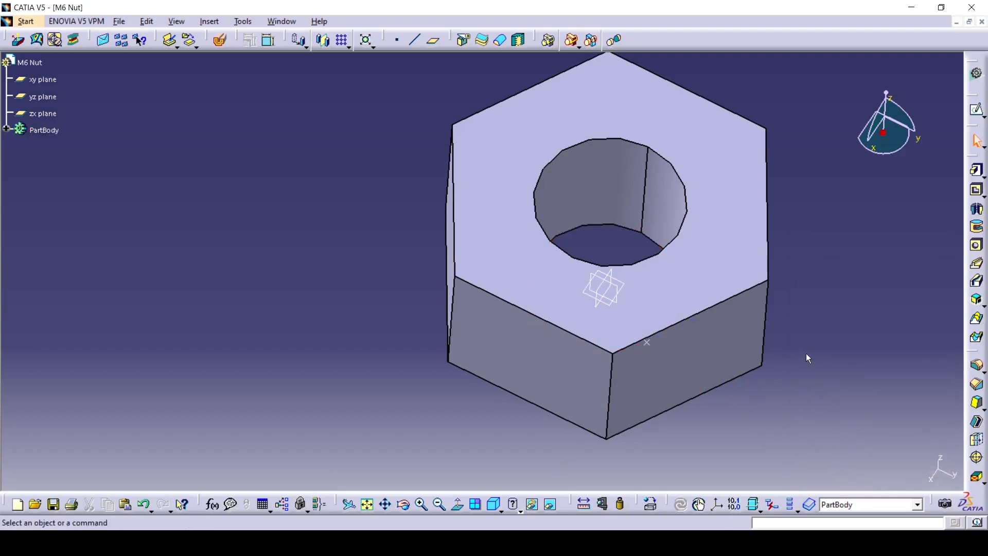
# Step: Set up a helix starting at the point on the hole's bottom edge, around the Z axis, with 1 mm pitch and 10 mm height
pyautogui.click(795, 524)
pyautogui.write('c:helix')
pyautogui.press('Return')
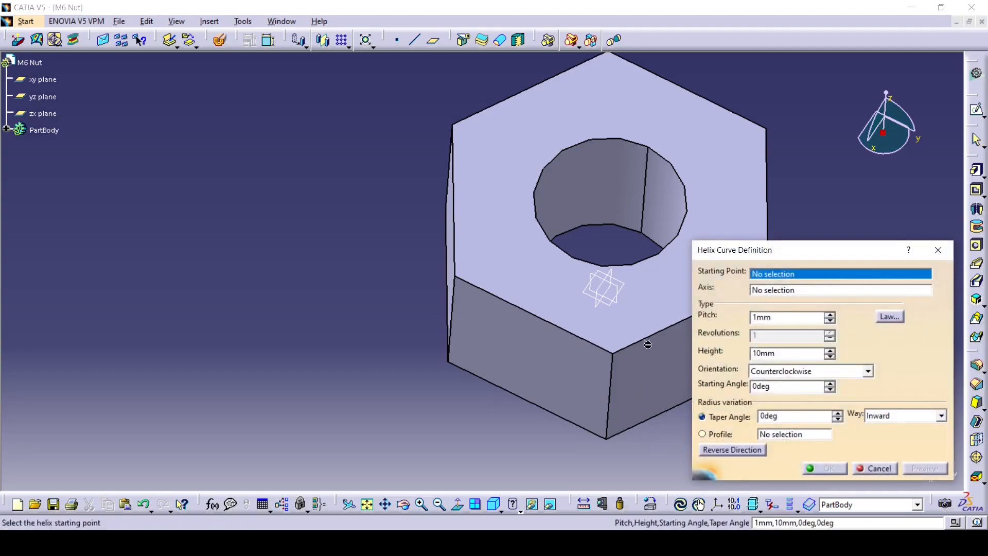
pyautogui.click(648, 343)
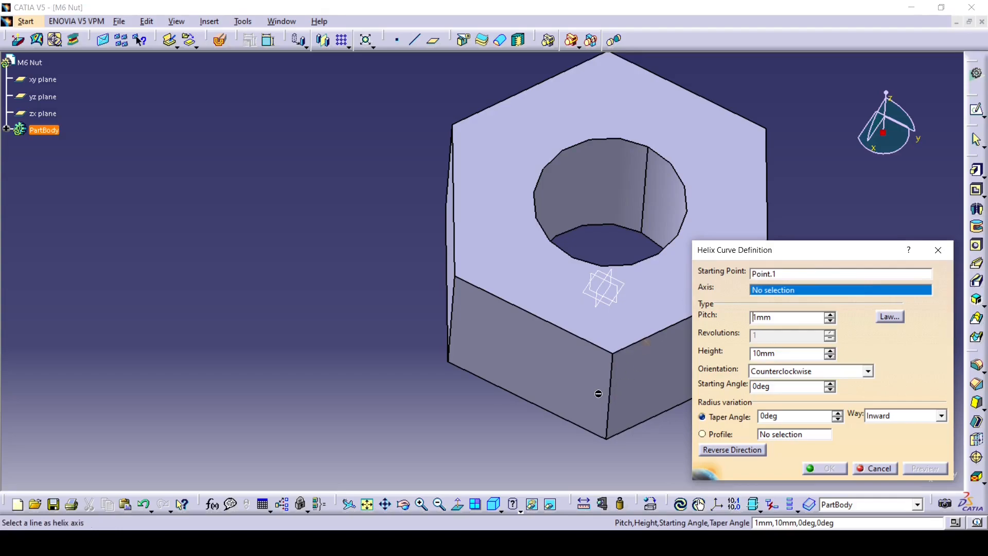
pyautogui.rightClick(801, 290)
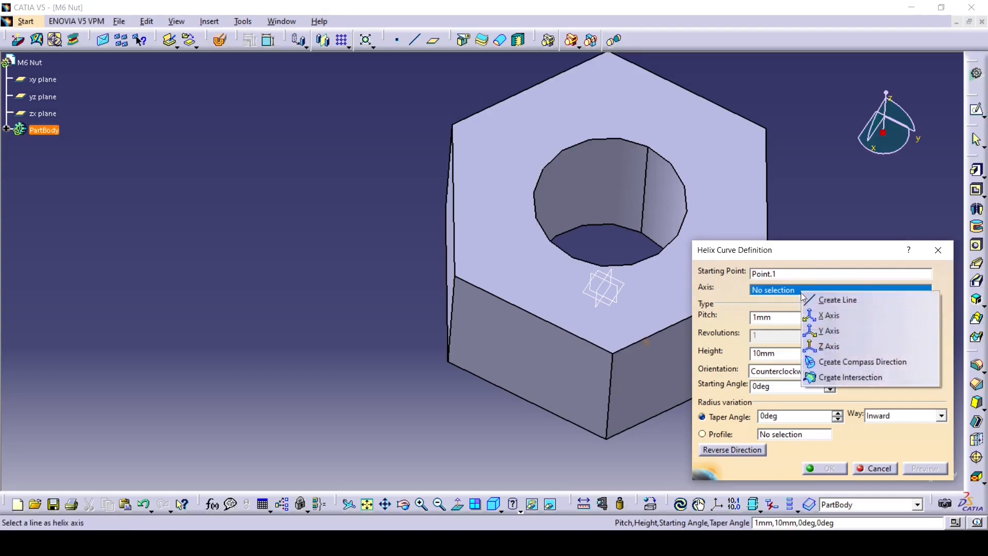
pyautogui.click(823, 347)
pyautogui.moveTo(629, 357); pyautogui.dragTo(547, 253, button='middle')
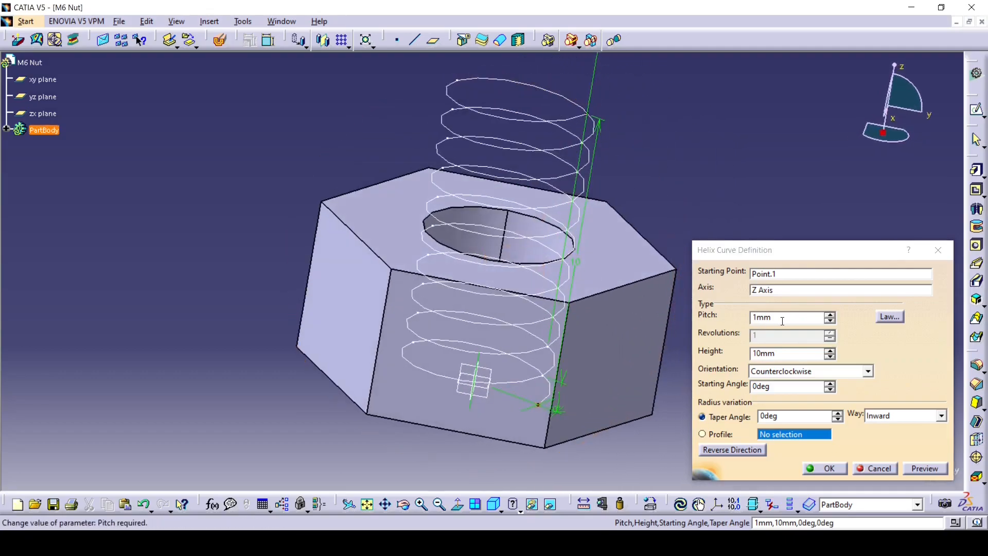
pyautogui.moveTo(501, 362); pyautogui.dragTo(482, 358, button='middle')
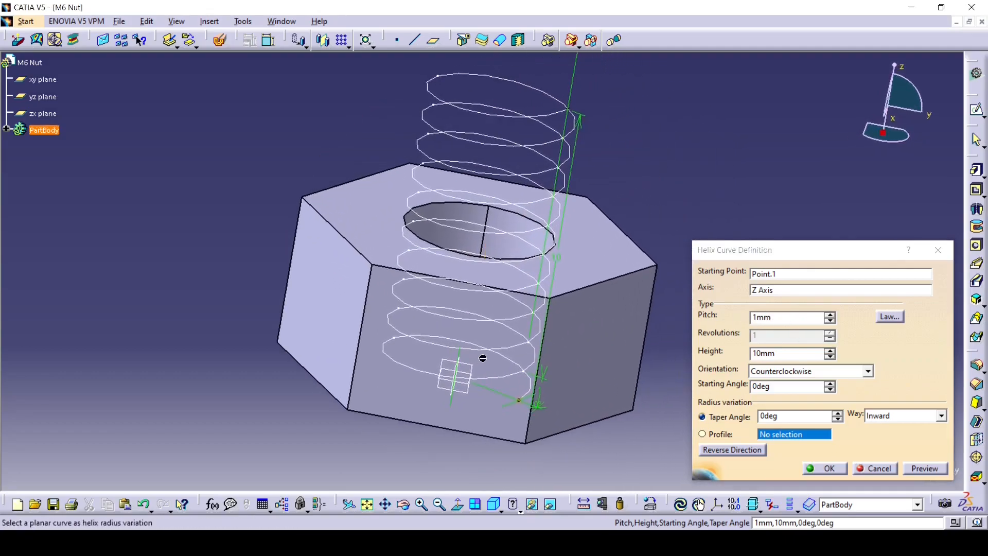
pyautogui.moveTo(677, 332); pyautogui.dragTo(551, 292, button='middle')
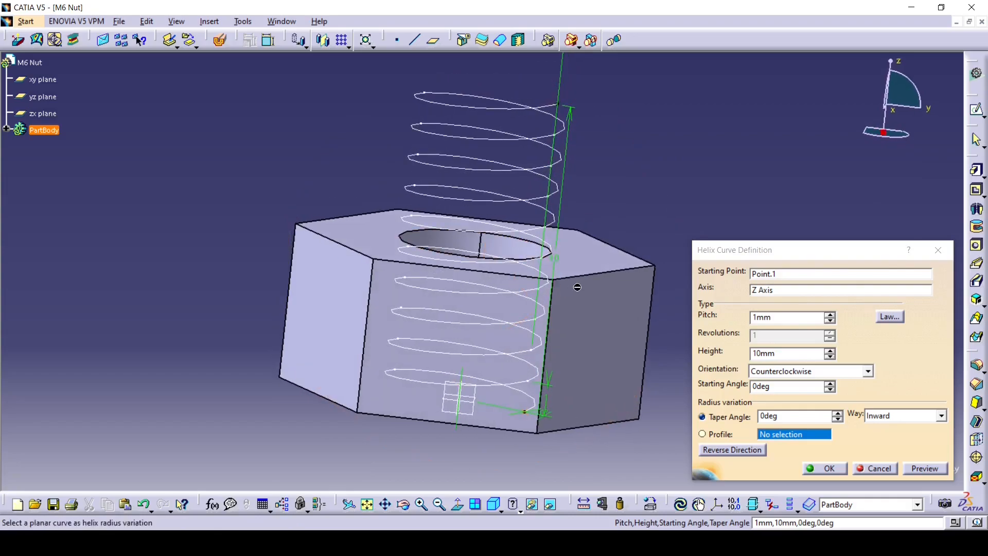
pyautogui.moveTo(477, 330); pyautogui.dragTo(429, 298, button='middle')
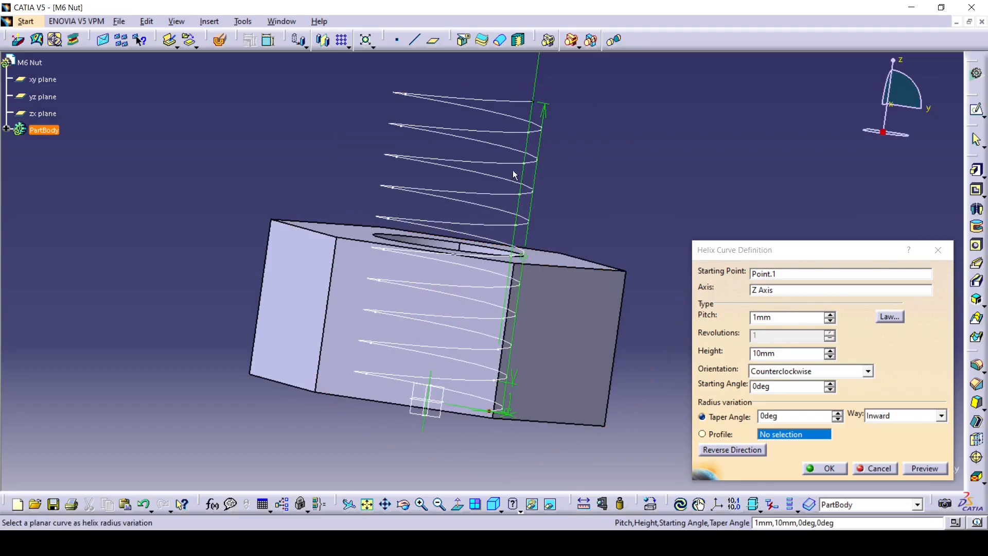
pyautogui.moveTo(528, 299); pyautogui.dragTo(357, 331, button='middle')
pyautogui.moveTo(474, 348); pyautogui.dragTo(484, 340, button='middle')
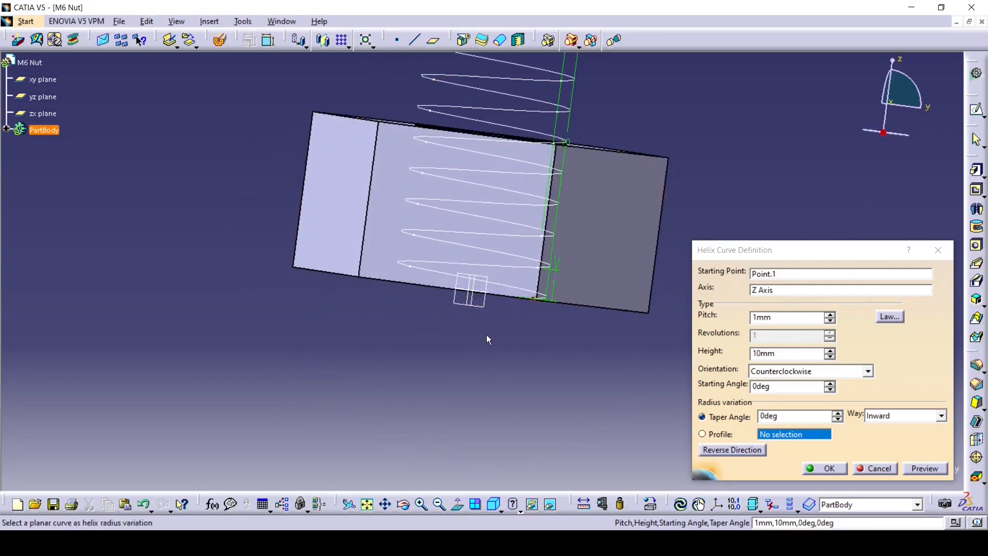
# Step: Set the helix's starting angle to -720 deg and create the curve
pyautogui.click(801, 387)
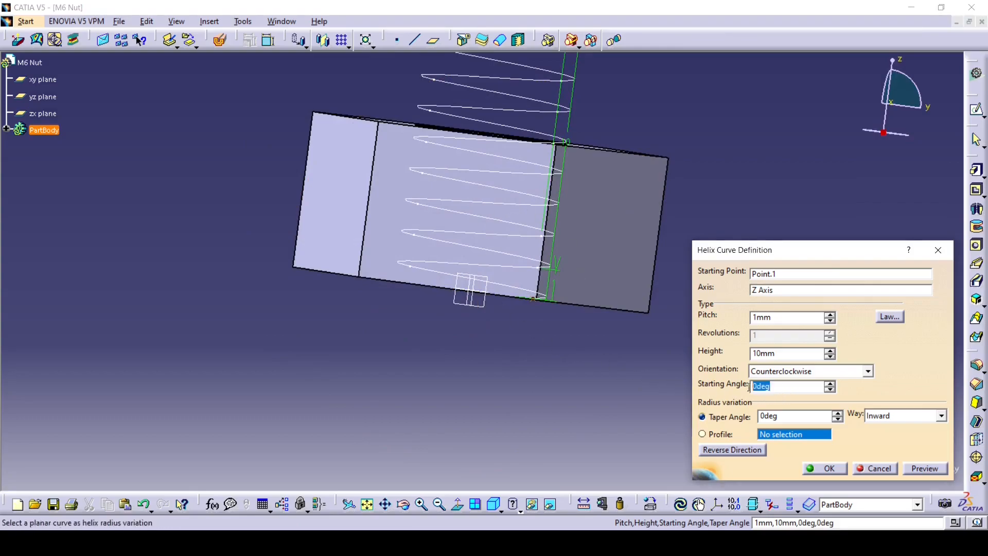
pyautogui.write('-720')
pyautogui.click(926, 469)
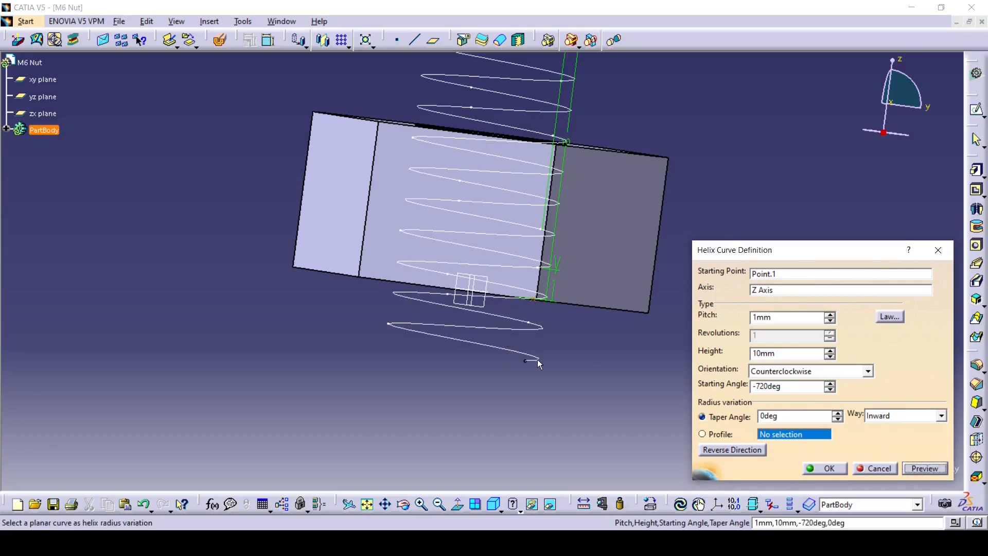
pyautogui.moveTo(466, 304); pyautogui.dragTo(507, 335, button='middle')
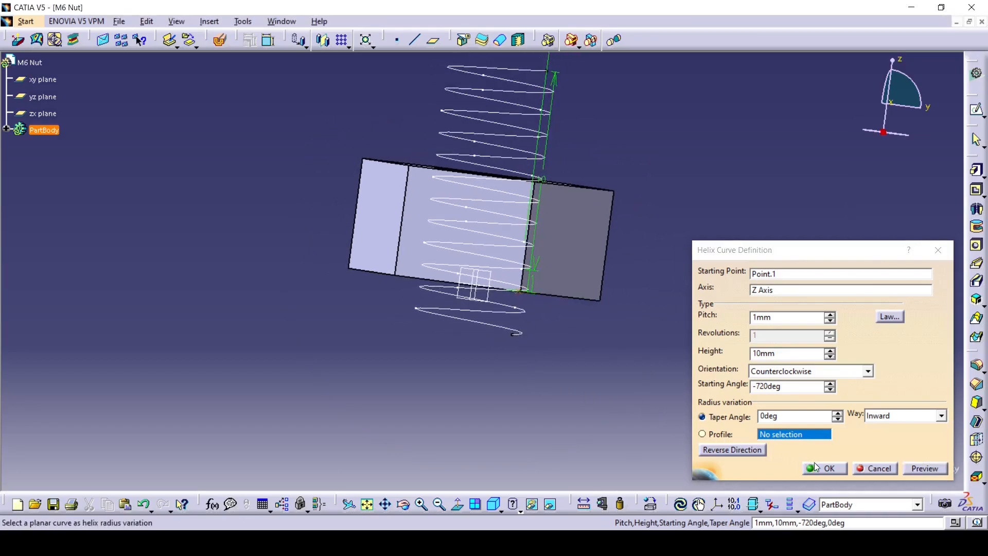
pyautogui.click(827, 469)
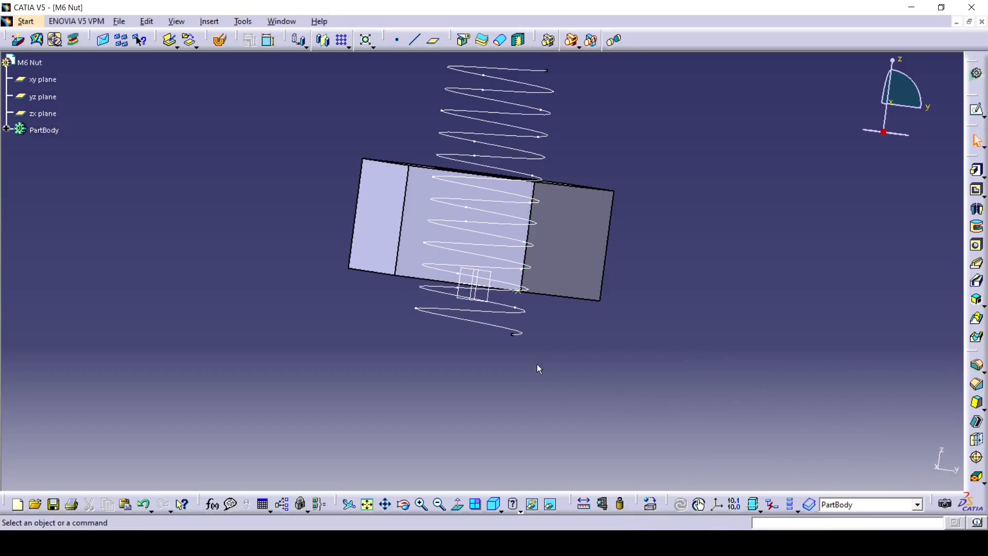
# Step: Create a plane normal to the helix curve through the point on the hole's bottom edge
pyautogui.moveTo(502, 350); pyautogui.dragTo(646, 365, button='middle')
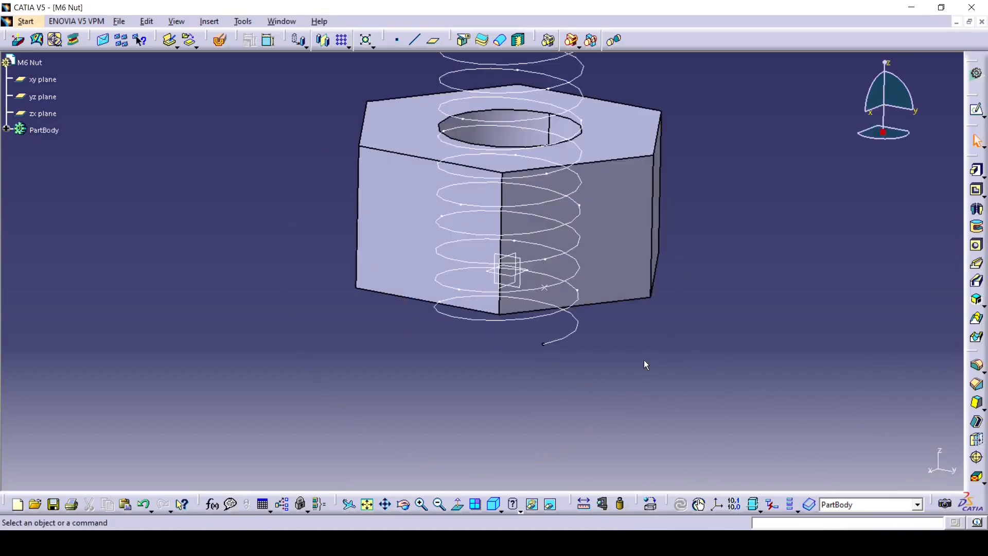
pyautogui.click(434, 40)
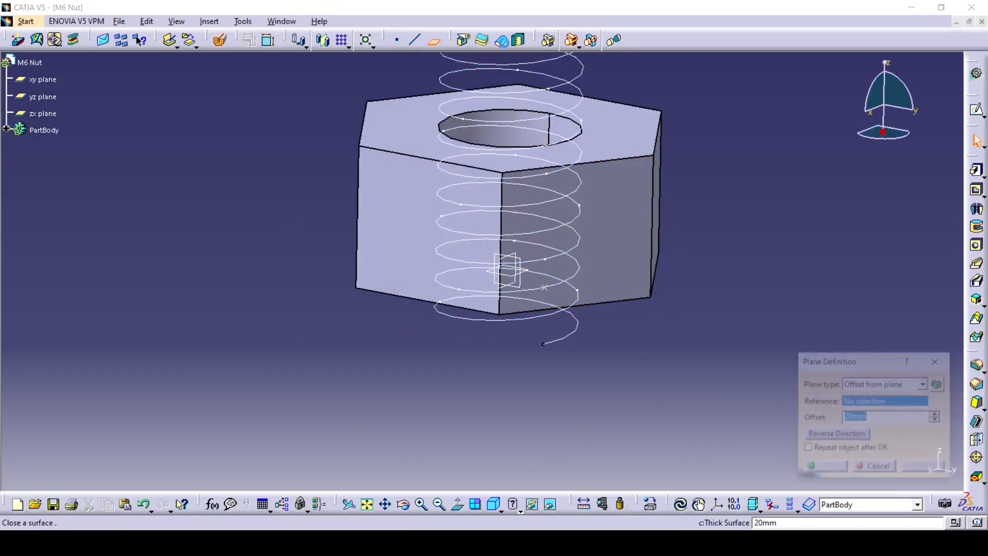
pyautogui.click(561, 285)
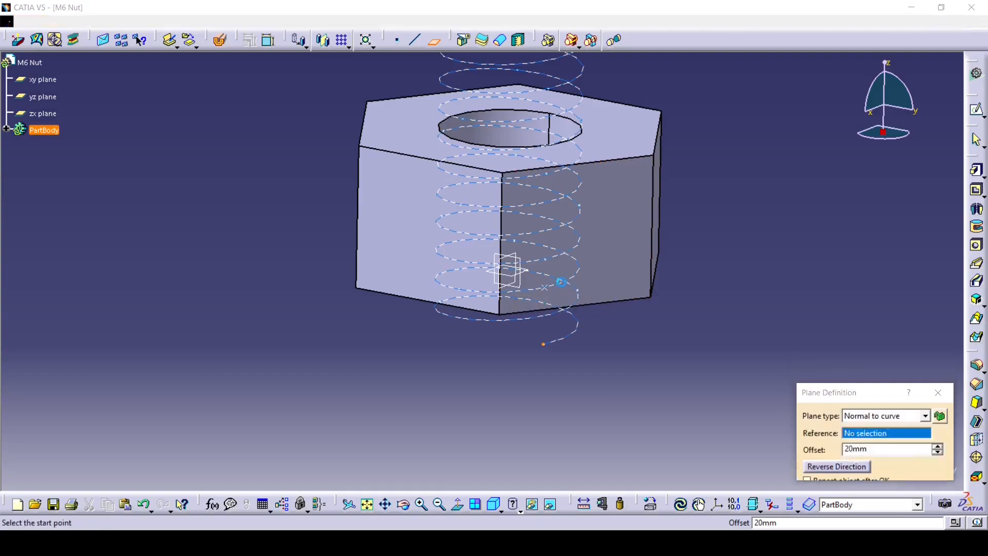
pyautogui.click(549, 287)
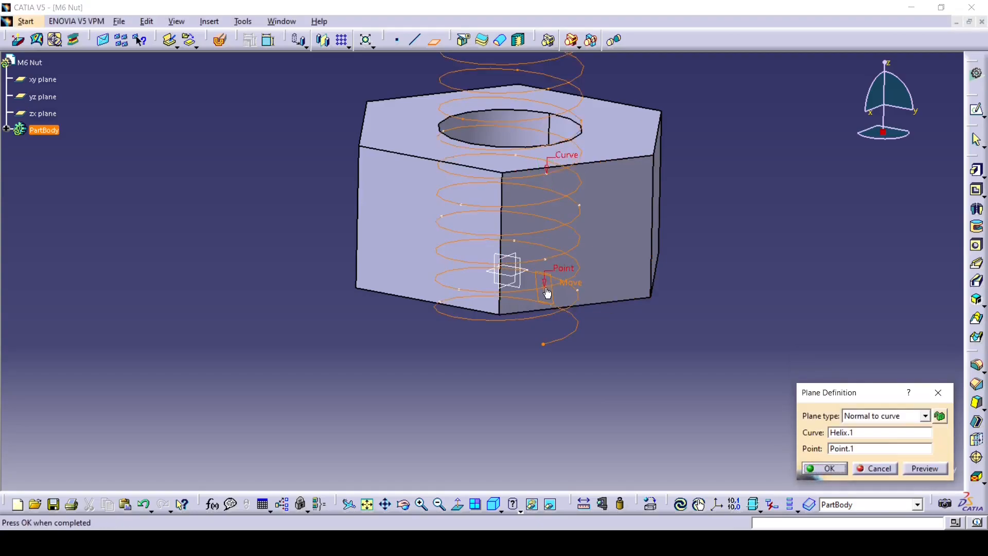
pyautogui.click(822, 470)
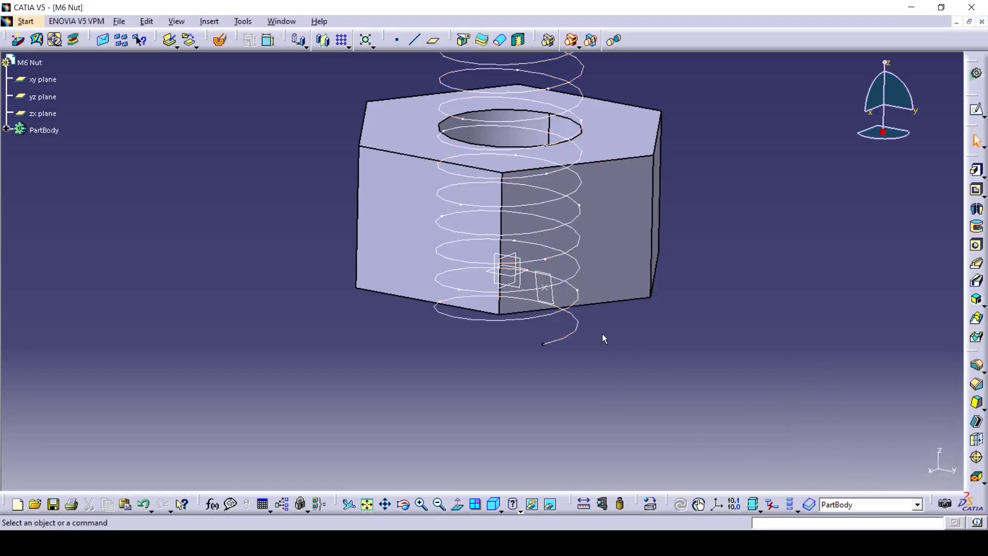
# Step: Open a sketch on the plane normal to the helix and draw a horizontal axis line from the origin to the nut's outer edge
pyautogui.click(552, 294)
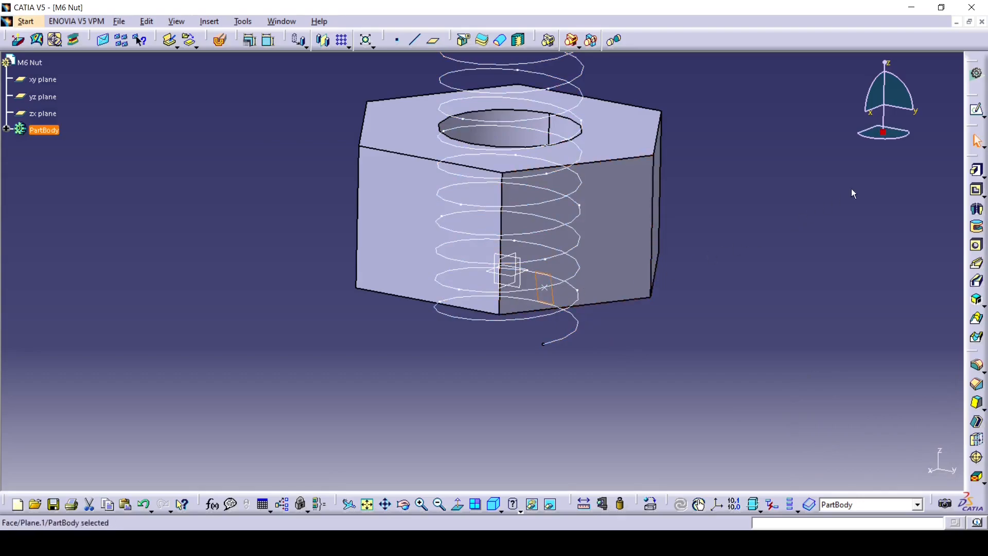
pyautogui.click(976, 110)
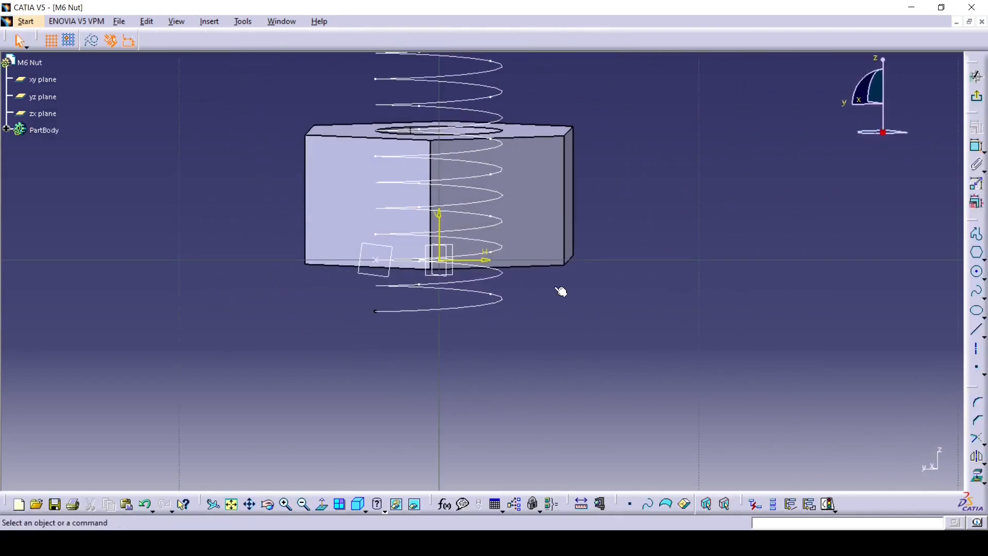
pyautogui.moveTo(402, 311)
pyautogui.mouseDown(button='middle')
pyautogui.moveTo(363, 236)
pyautogui.moveTo(318, 276)
pyautogui.moveTo(506, 283)
pyautogui.mouseUp(button='middle')
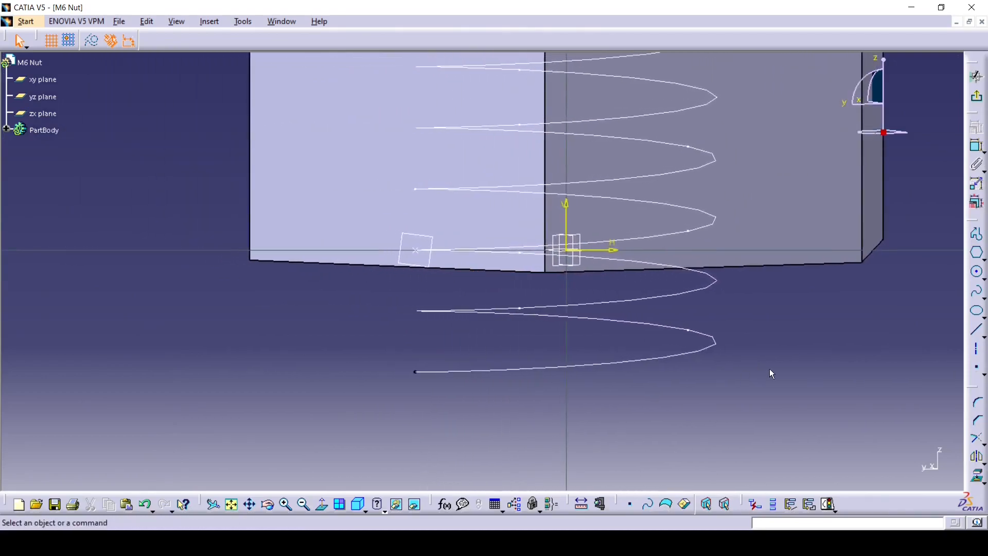
pyautogui.click(973, 347)
pyautogui.click(568, 252)
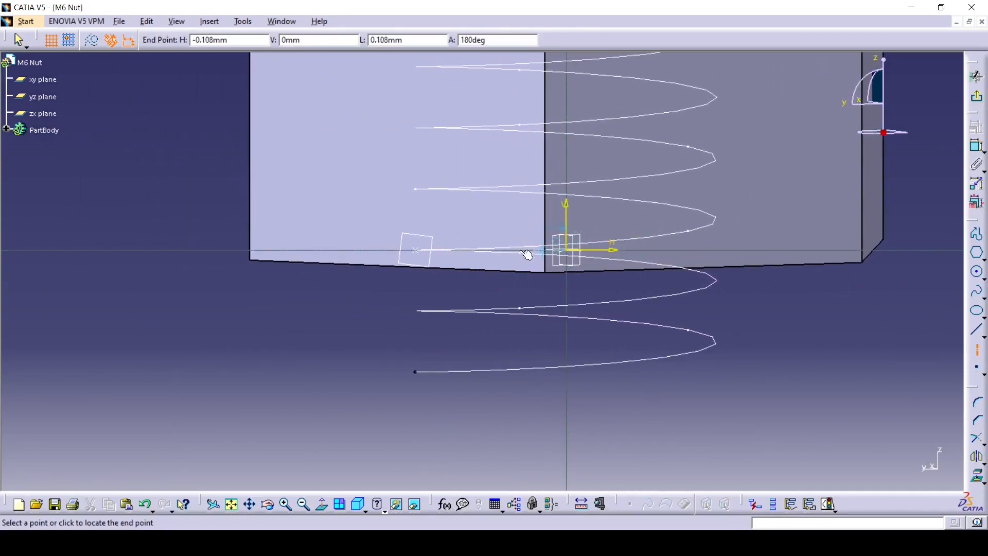
pyautogui.click(252, 251)
pyautogui.click(337, 252)
# Step: Draw a short line below the sketch axis, slanted about 18 degrees to it, and mirror it about the axis
pyautogui.click(978, 334)
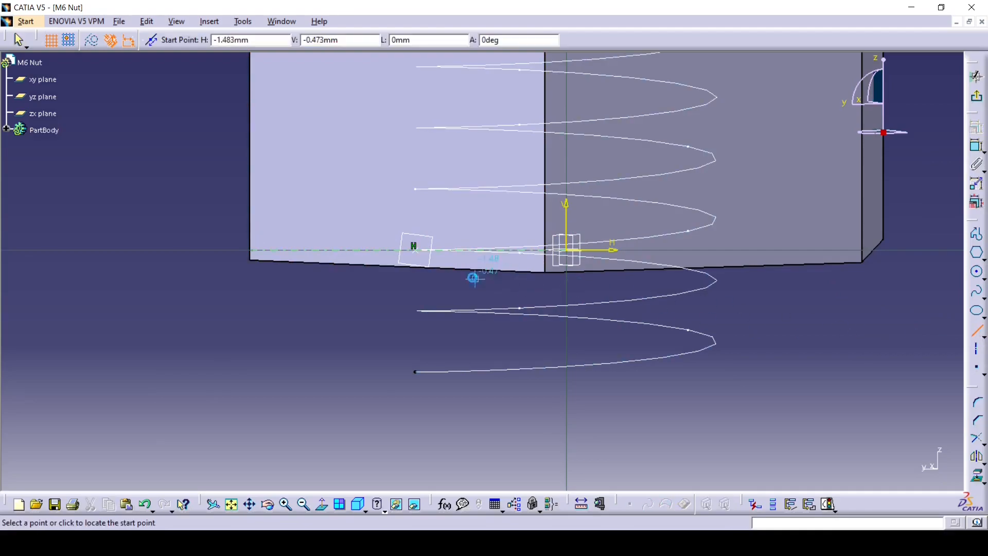
pyautogui.click(384, 278)
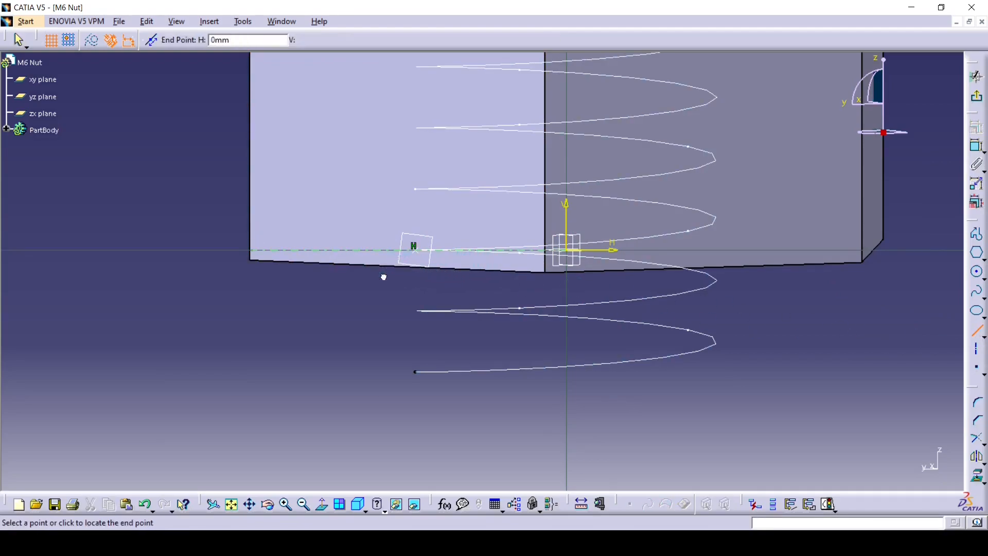
pyautogui.click(433, 291)
pyautogui.click(422, 293)
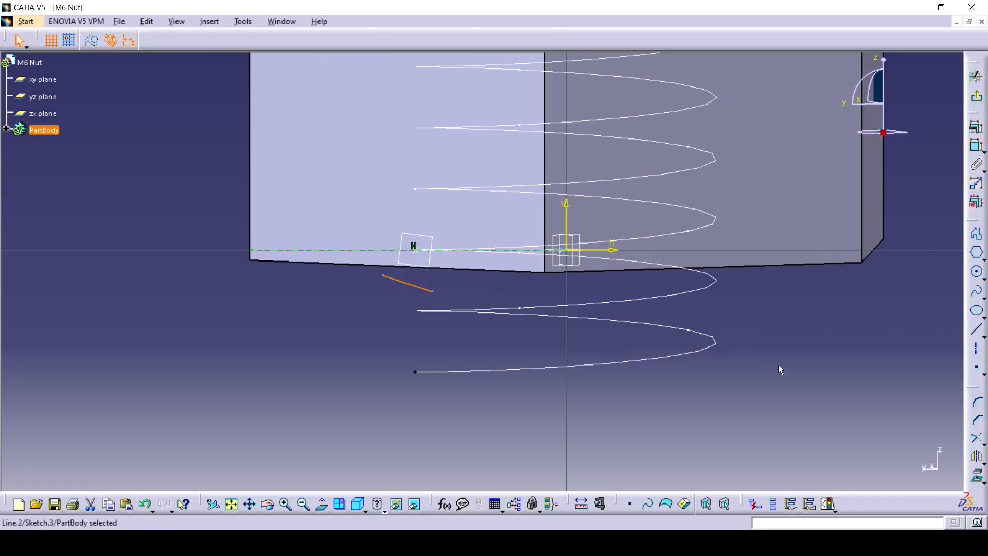
pyautogui.click(978, 456)
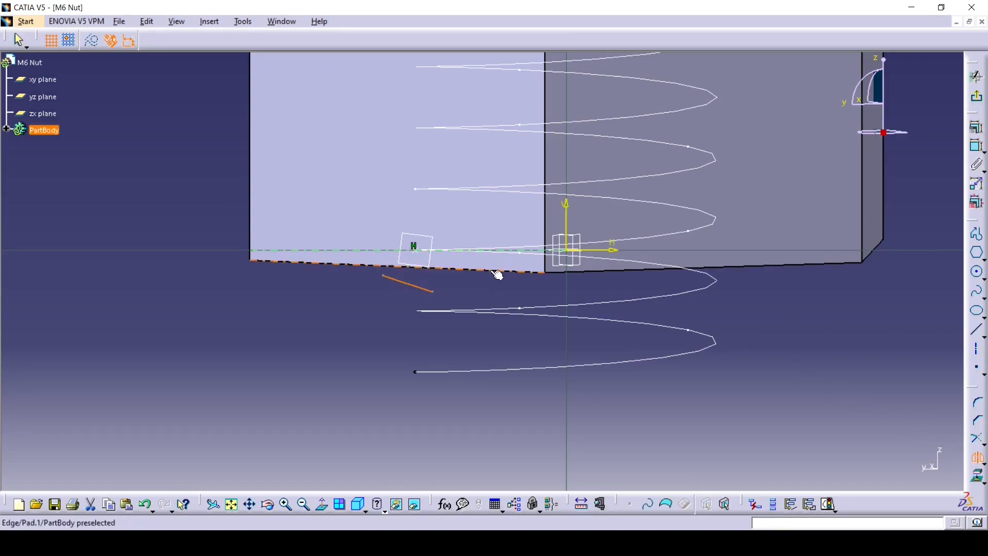
pyautogui.click(380, 251)
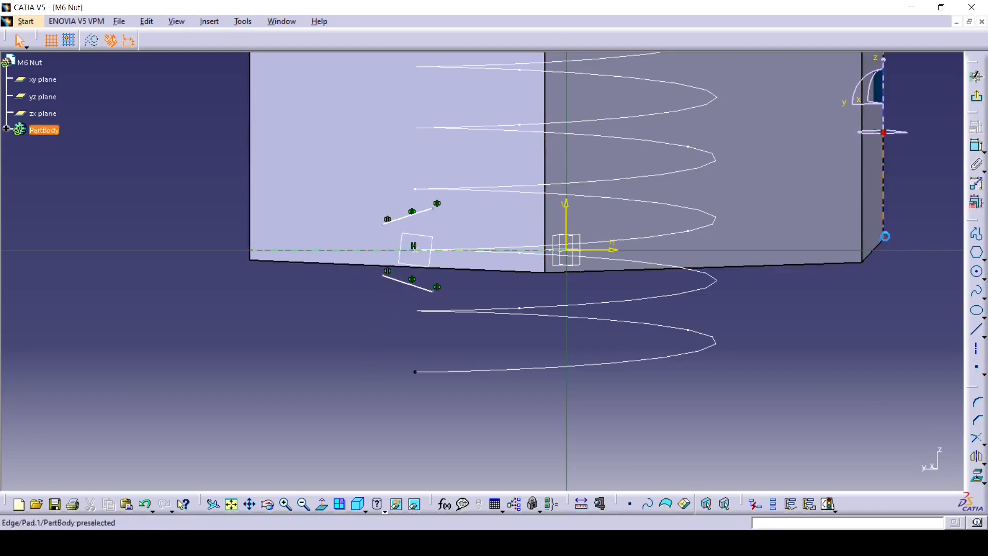
# Step: Close the thread profile with a short outer vertical line and an inner vertical line about 1.37 mm long joining the slanted lines' ends
pyautogui.click(976, 328)
pyautogui.click(976, 330)
pyautogui.click(385, 222)
pyautogui.click(384, 276)
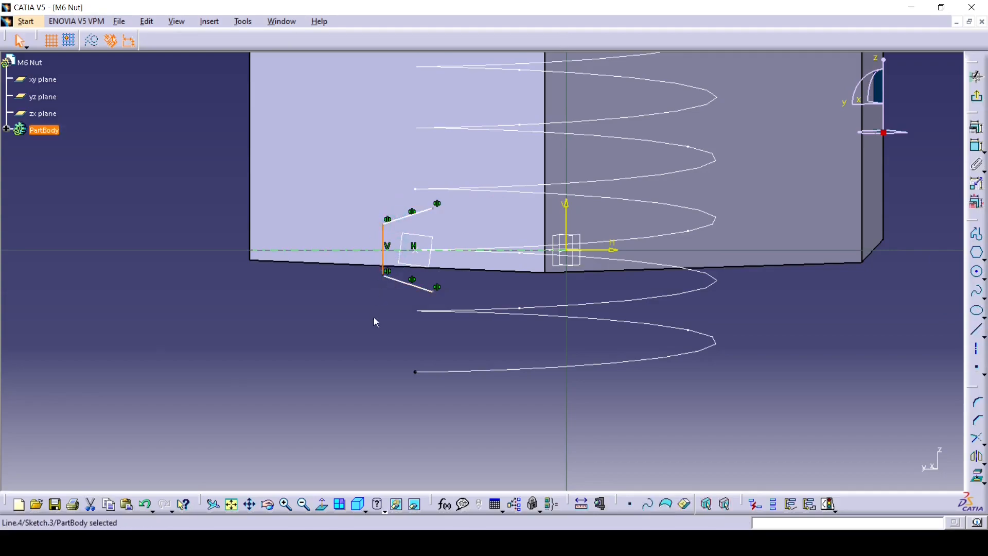
pyautogui.click(980, 333)
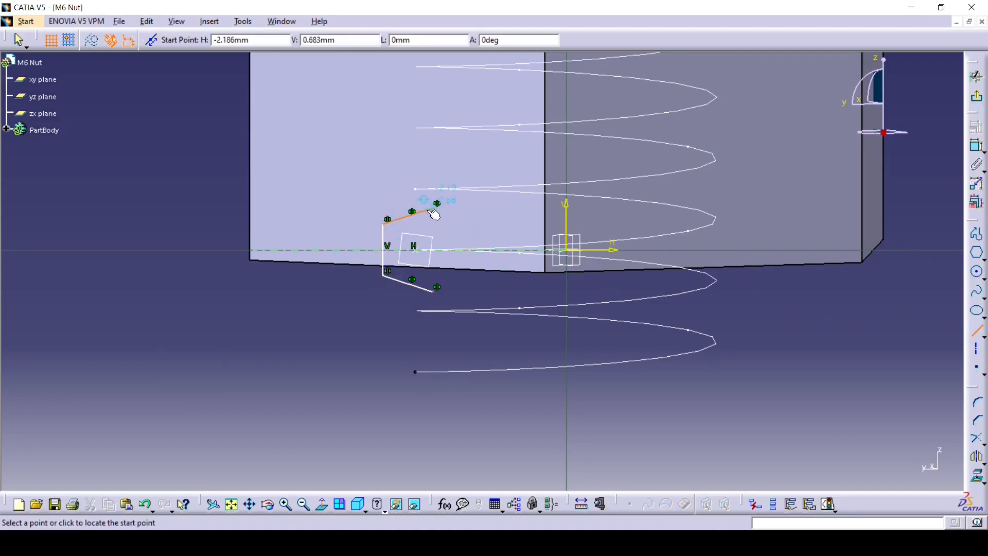
pyautogui.click(433, 208)
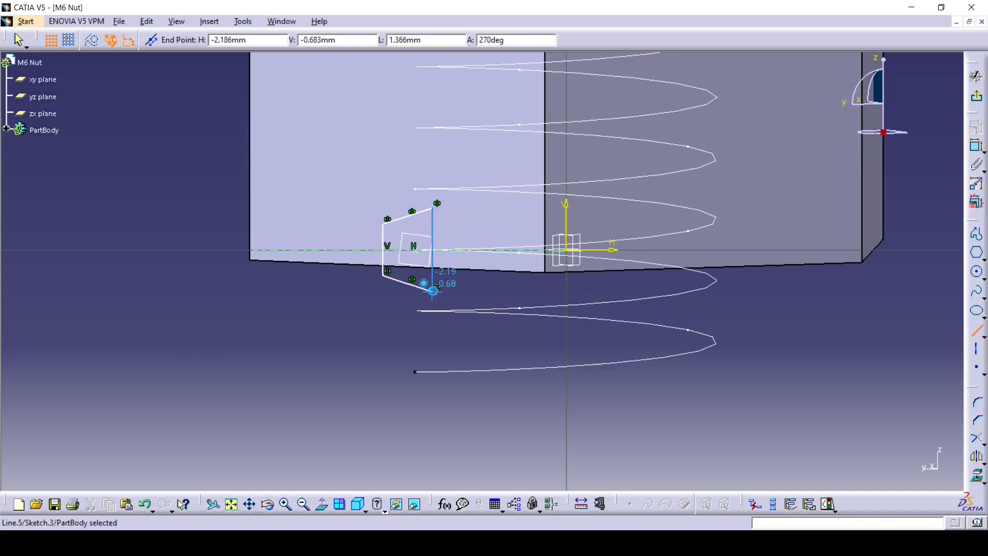
pyautogui.click(437, 293)
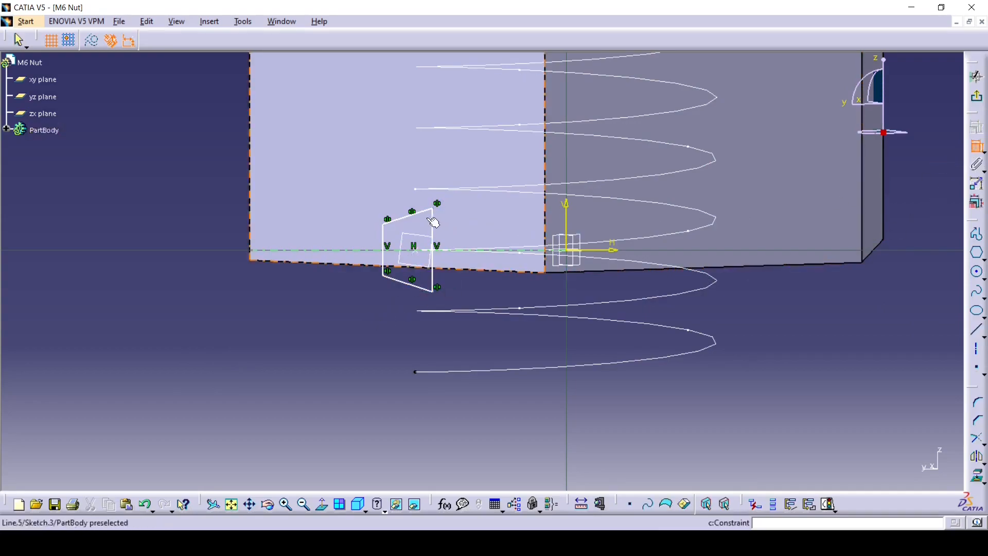
# Step: Constrain the angle between the profile's upper slanted line and the horizontal axis to 30 degrees
pyautogui.click(412, 216)
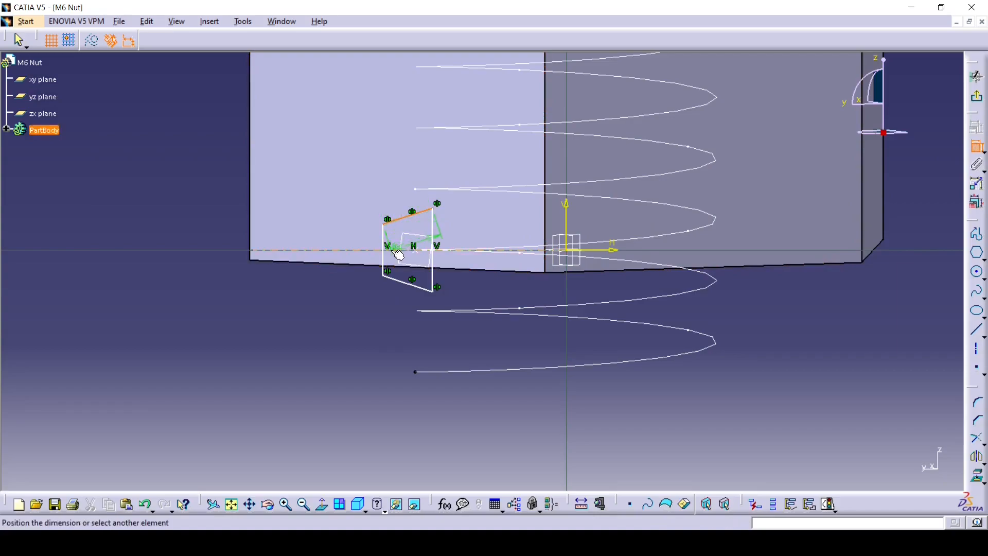
pyautogui.click(398, 252)
pyautogui.click(504, 231)
pyautogui.doubleClick(502, 230)
pyautogui.write('3')
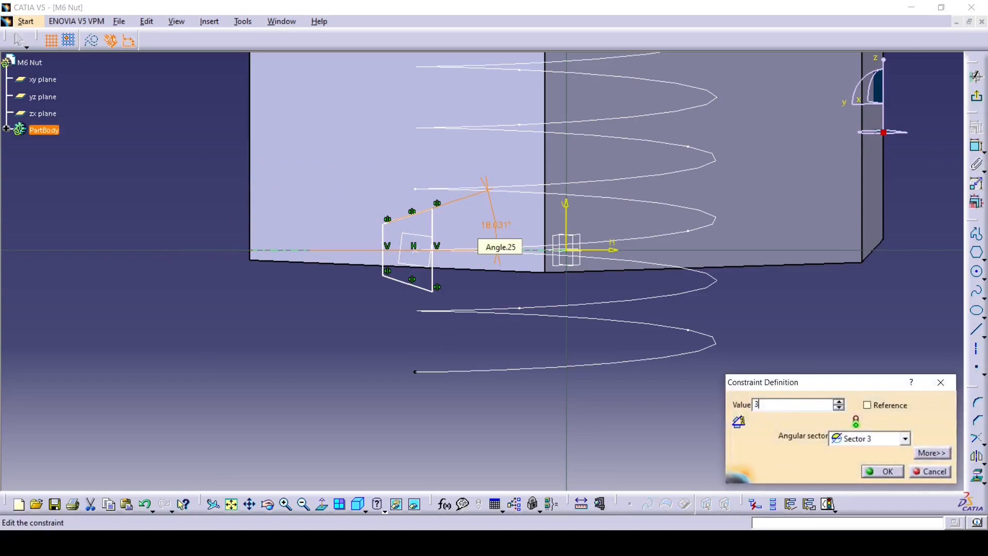
pyautogui.write('0')
pyautogui.press('Return')
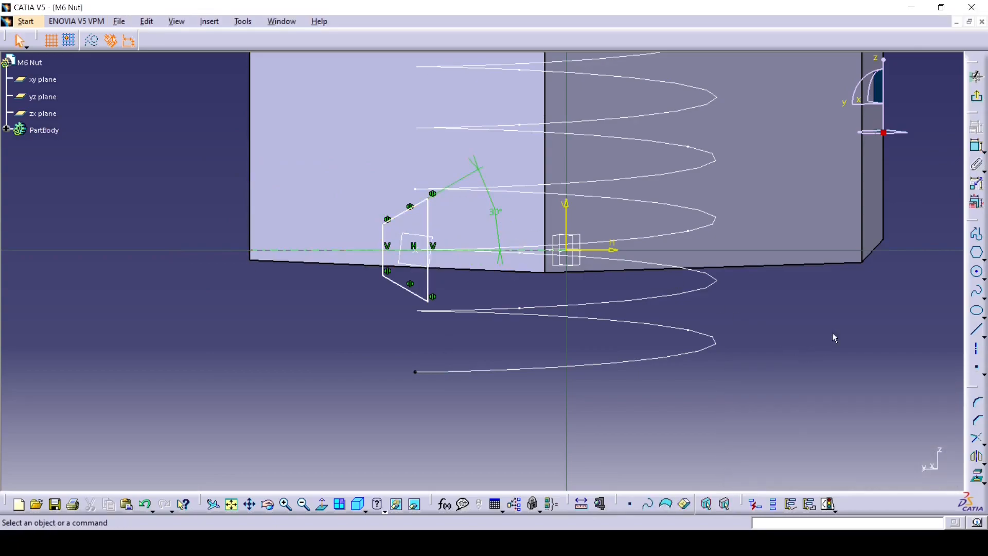
# Step: Constrain the distance between the sketch's vertical axis and the profile's short outer line to 3 mm
pyautogui.click(977, 146)
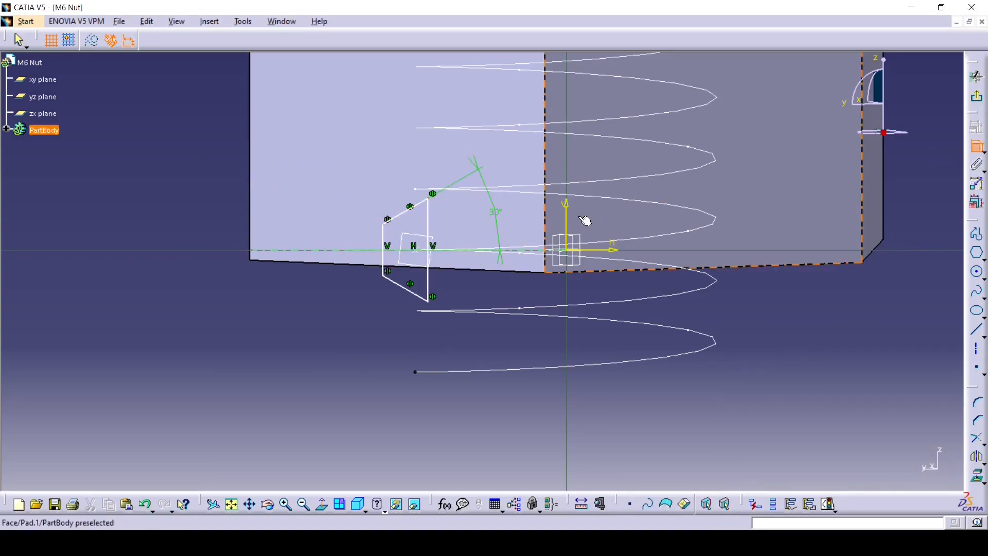
pyautogui.click(568, 220)
pyautogui.click(384, 237)
pyautogui.click(470, 430)
pyautogui.doubleClick(472, 429)
pyautogui.write('3')
pyautogui.press('Return')
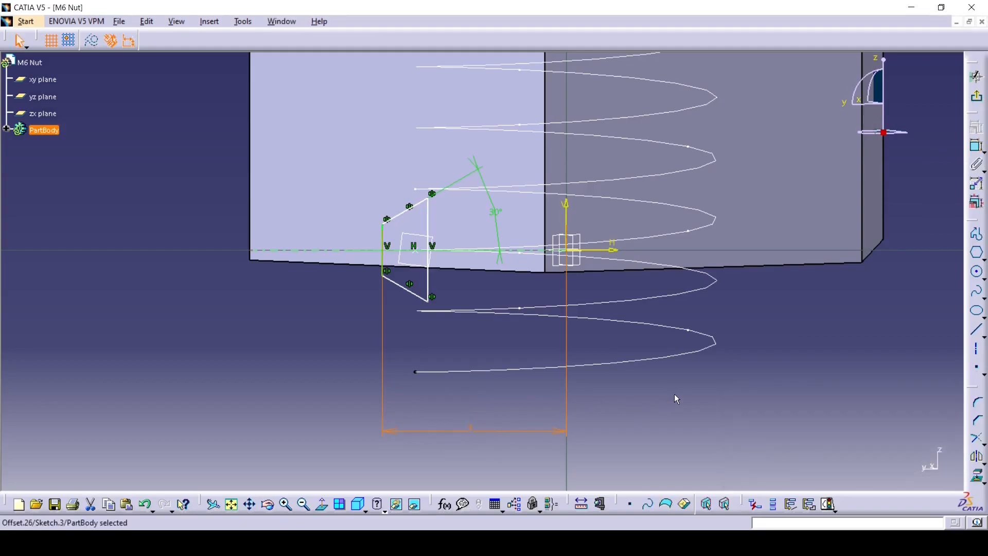
# Step: Constrain the horizontal distance between the thread profile's short outer line and inner vertical line to 0.541 mm
pyautogui.click(750, 390)
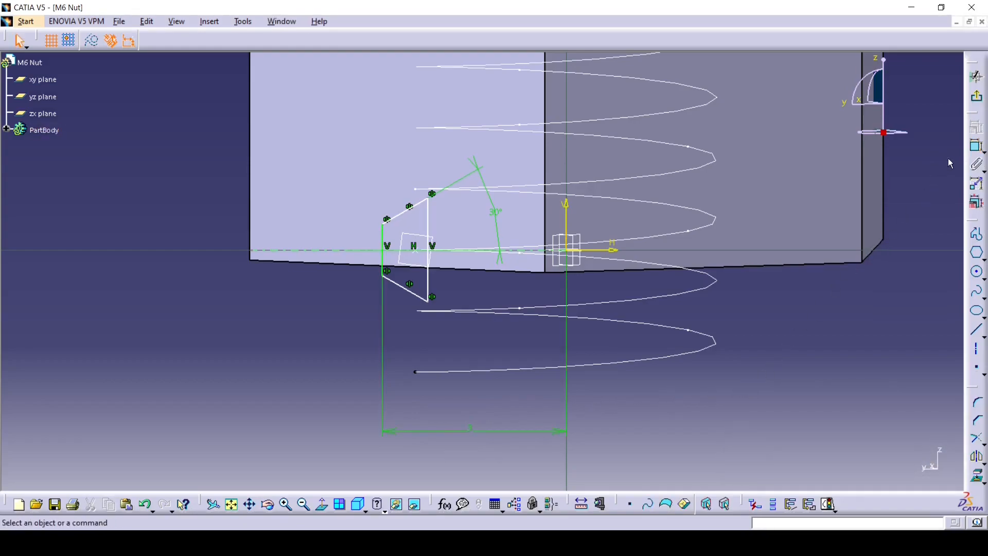
pyautogui.click(977, 147)
pyautogui.click(383, 231)
pyautogui.click(410, 337)
pyautogui.doubleClick(412, 340)
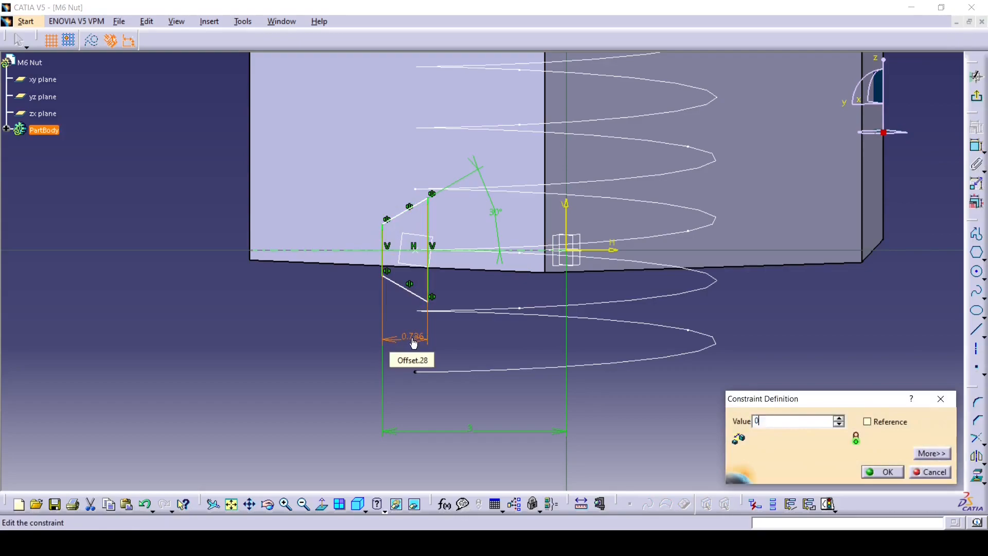
pyautogui.press('Return')
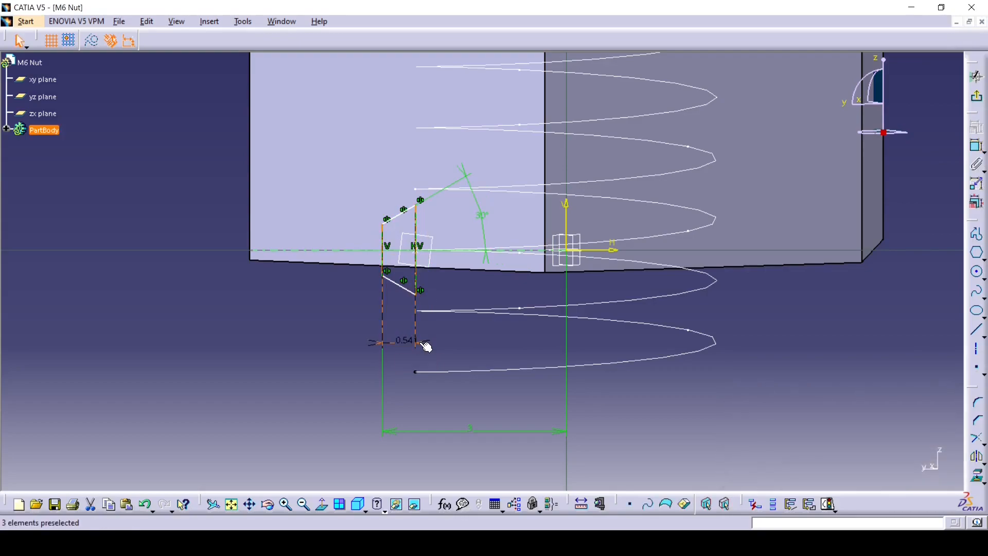
pyautogui.click(886, 250)
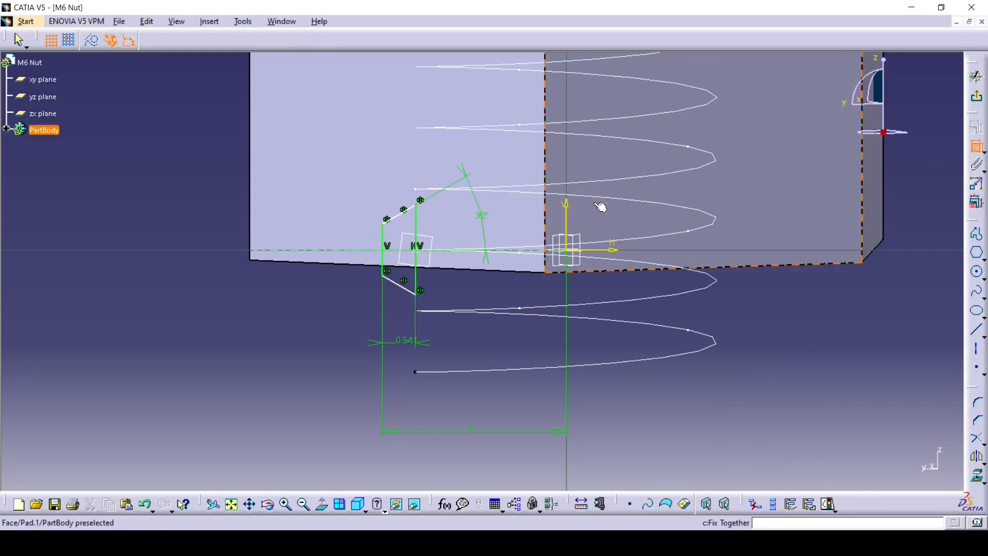
# Step: Constrain the thread profile's short outer vertical line to a length of 0.125 mm and exit the sketch
pyautogui.click(389, 241)
pyautogui.click(199, 199)
pyautogui.doubleClick(200, 199)
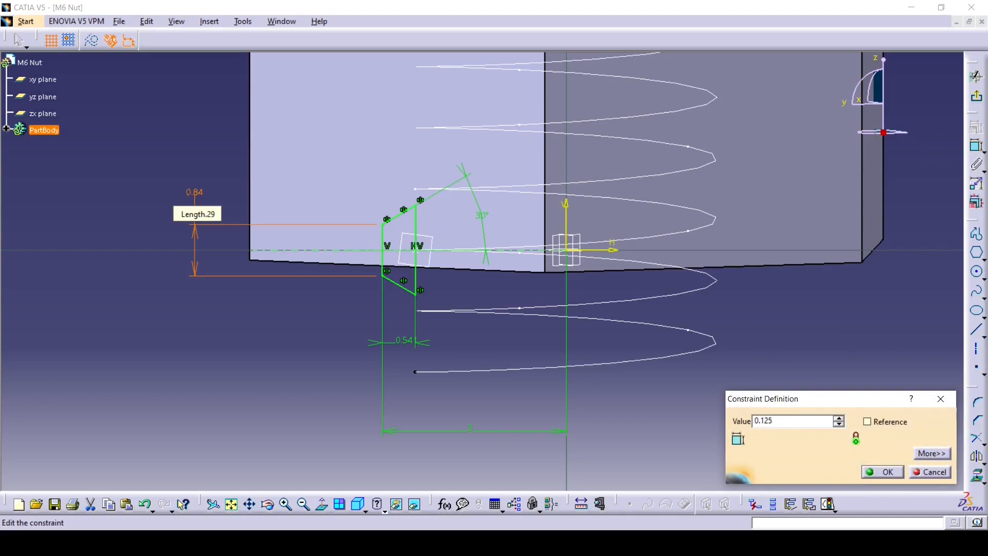
pyautogui.press('Return')
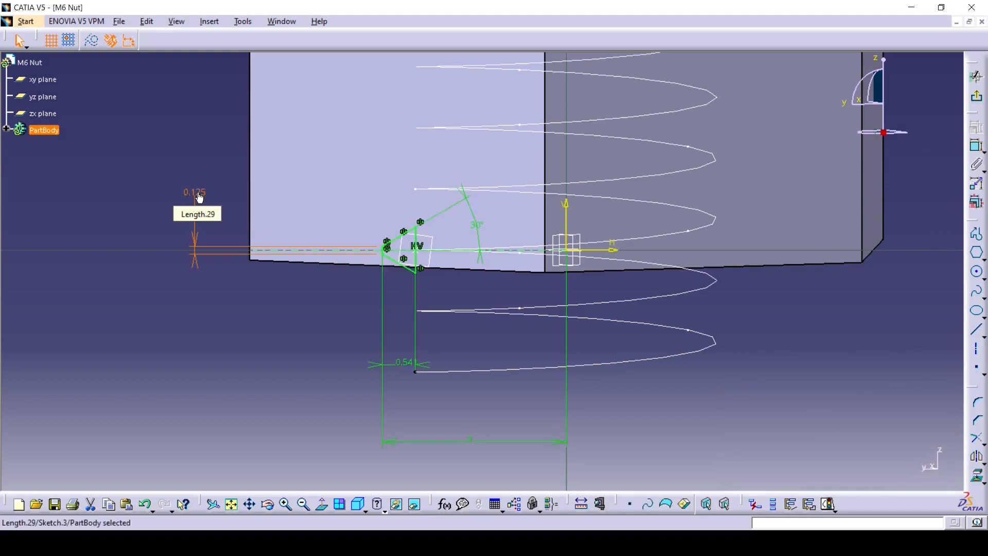
pyautogui.click(239, 352)
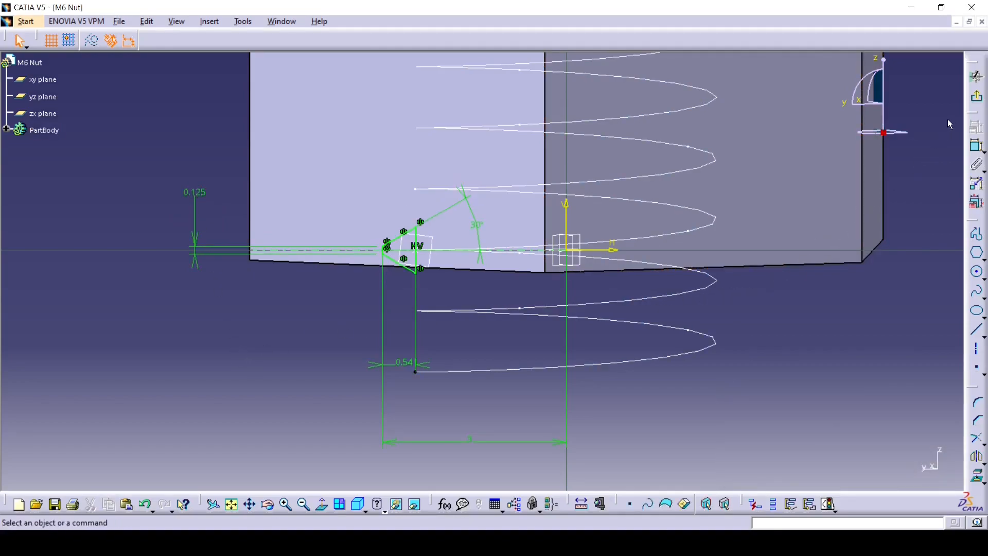
pyautogui.click(977, 76)
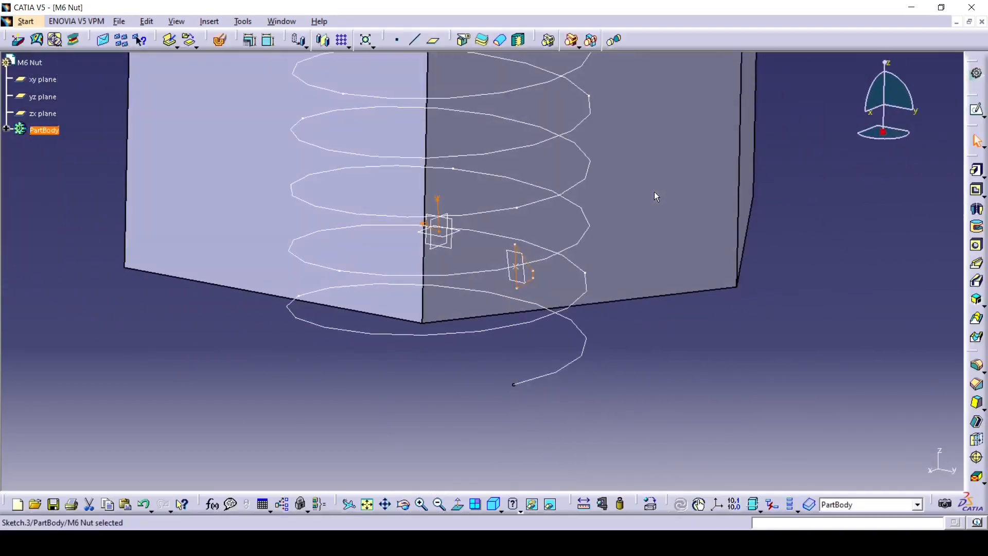
# Step: Cut the internal thread with a Slot of the profile sketch along the helix, using Pulling direction control with the hole's inner face as reference
pyautogui.click(976, 283)
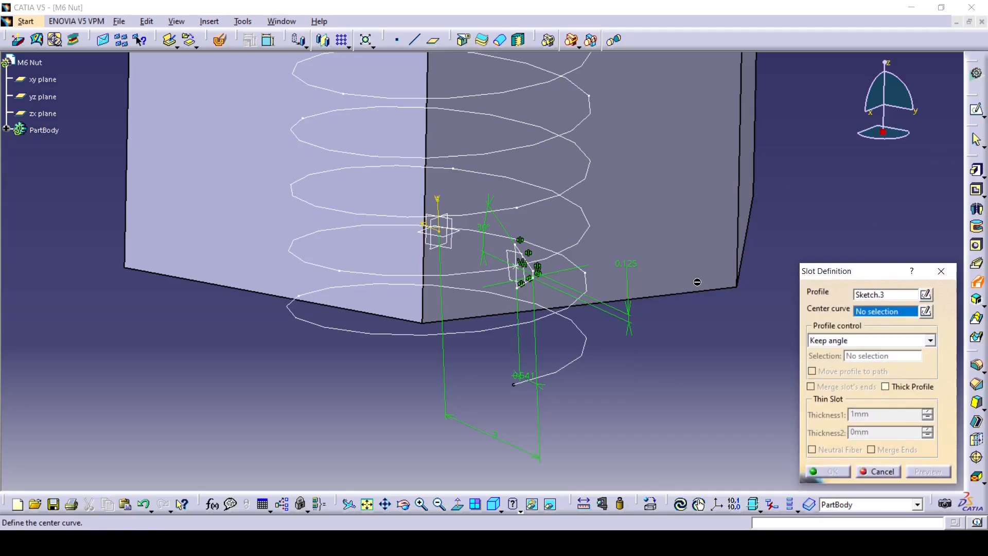
pyautogui.click(586, 346)
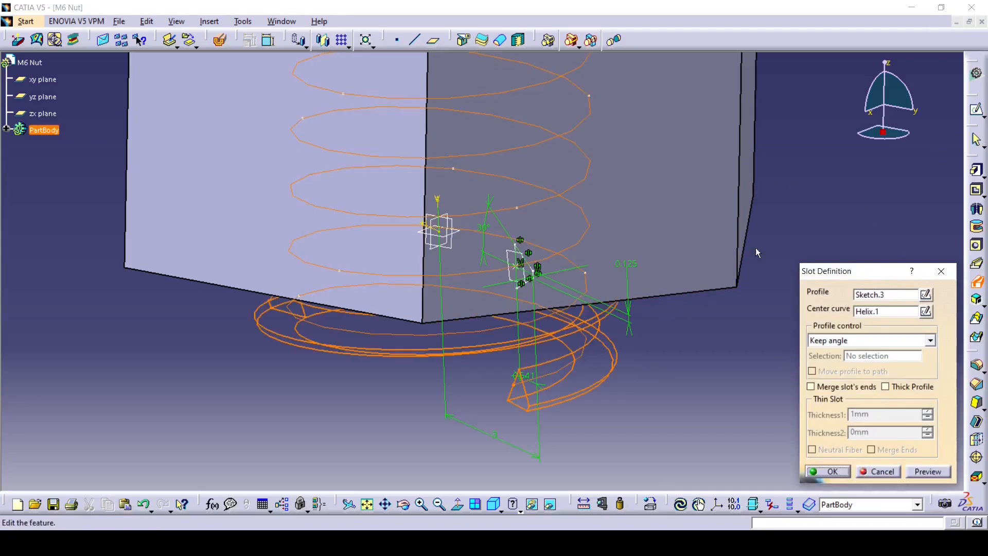
pyautogui.moveTo(683, 189); pyautogui.dragTo(710, 262, button='middle')
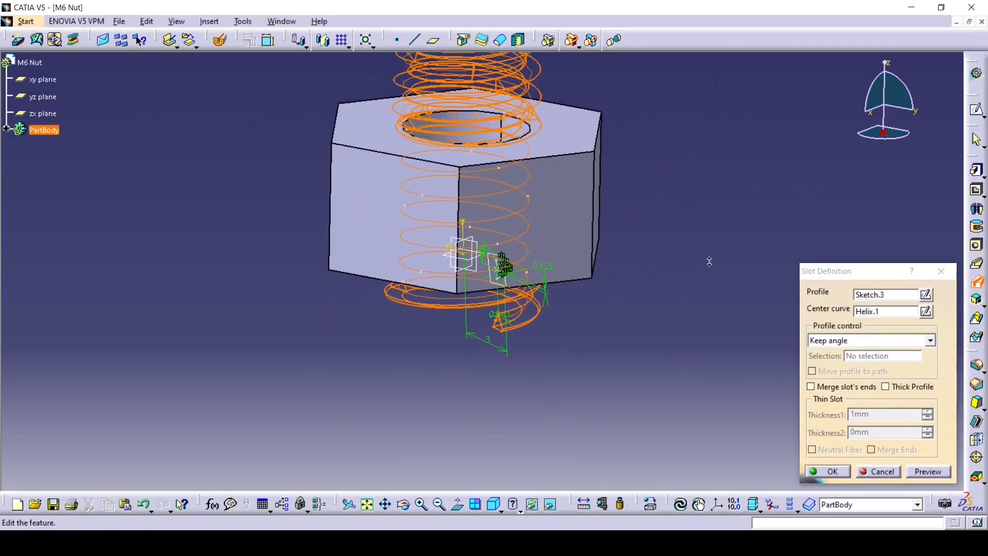
pyautogui.click(931, 342)
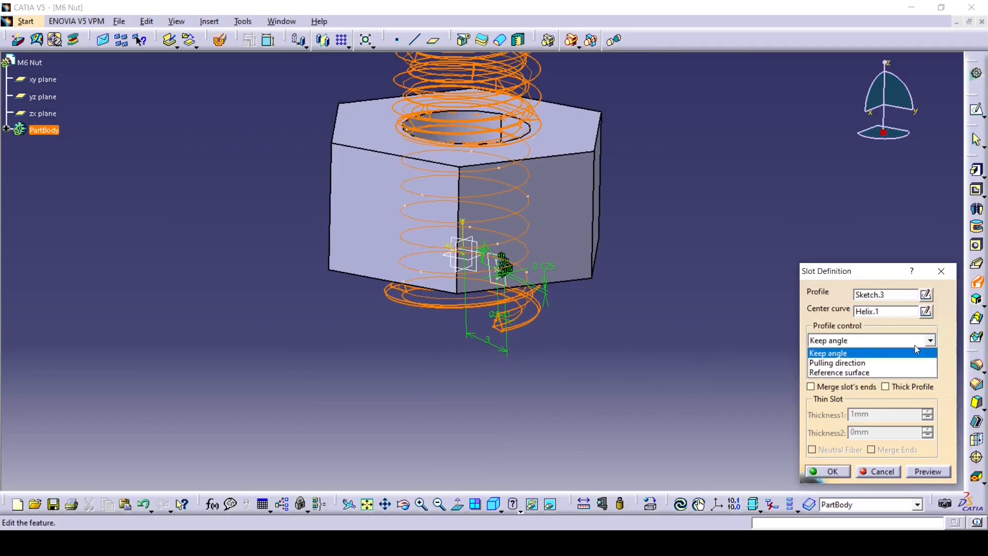
pyautogui.click(855, 363)
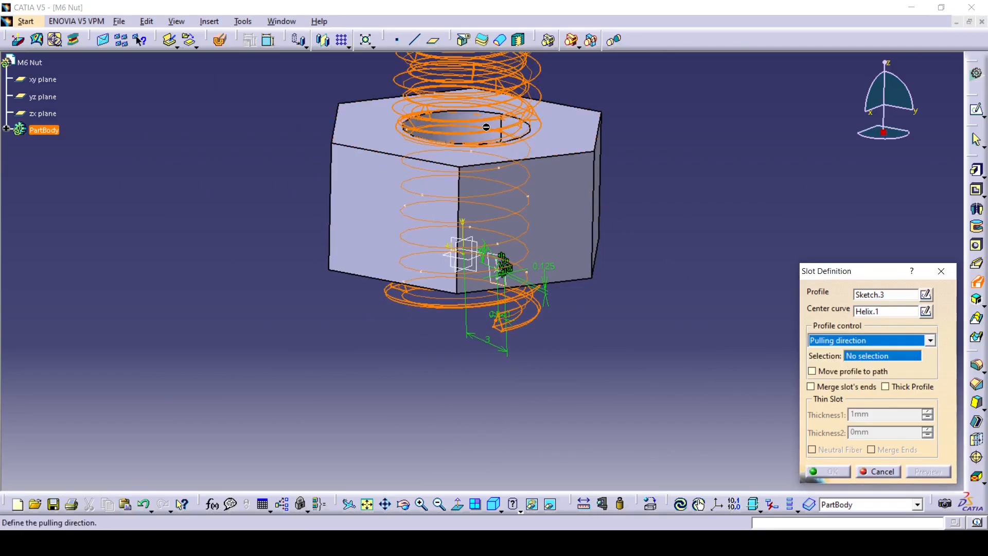
pyautogui.click(476, 139)
pyautogui.click(829, 471)
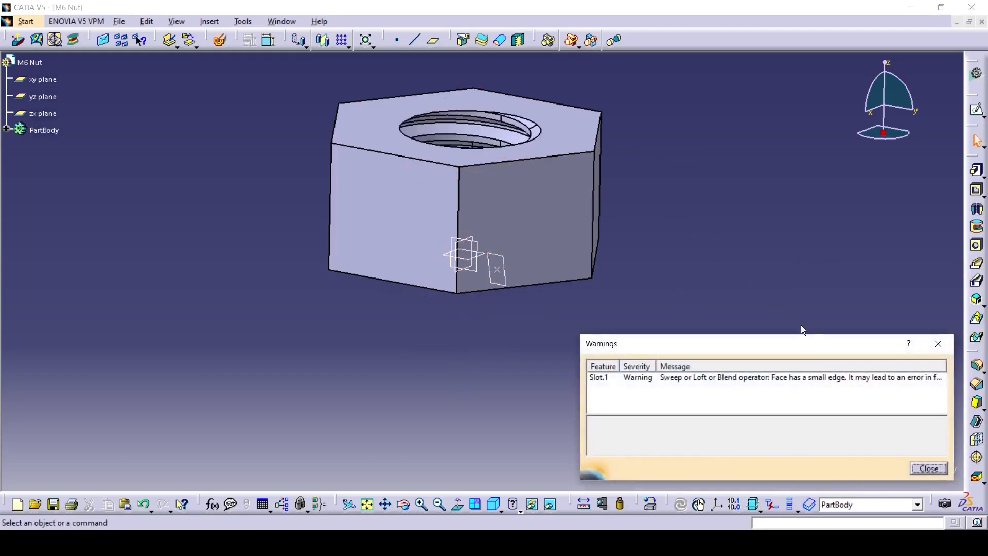
pyautogui.click(929, 469)
# Step: Cut the view of the nut with a dynamic section through the hole and examine the internal thread profile up close
pyautogui.moveTo(497, 123); pyautogui.dragTo(316, 252, button='middle')
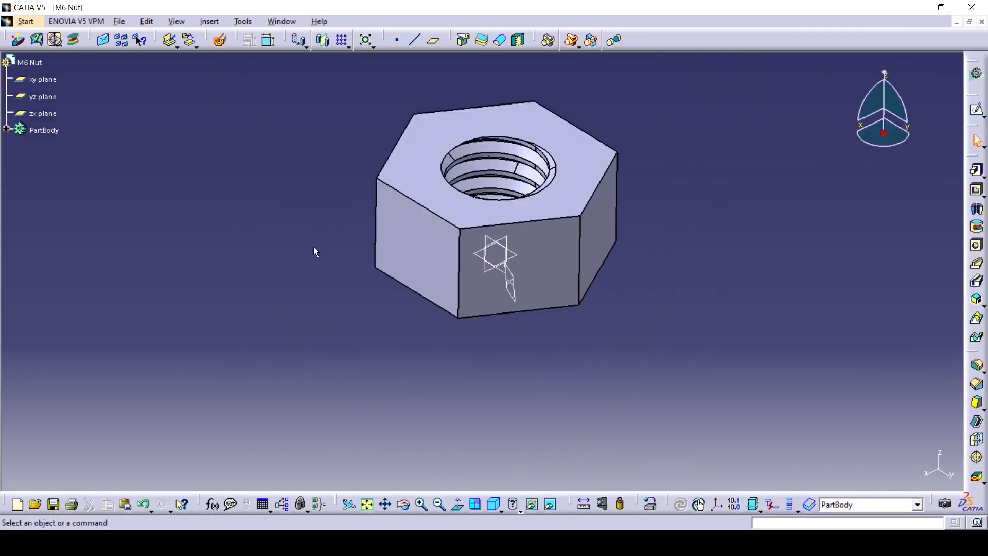
pyautogui.click(221, 40)
pyautogui.moveTo(518, 222)
pyautogui.mouseDown()
pyautogui.moveTo(412, 222)
pyautogui.moveTo(412, 237)
pyautogui.moveTo(432, 199)
pyautogui.moveTo(480, 183)
pyautogui.mouseUp()
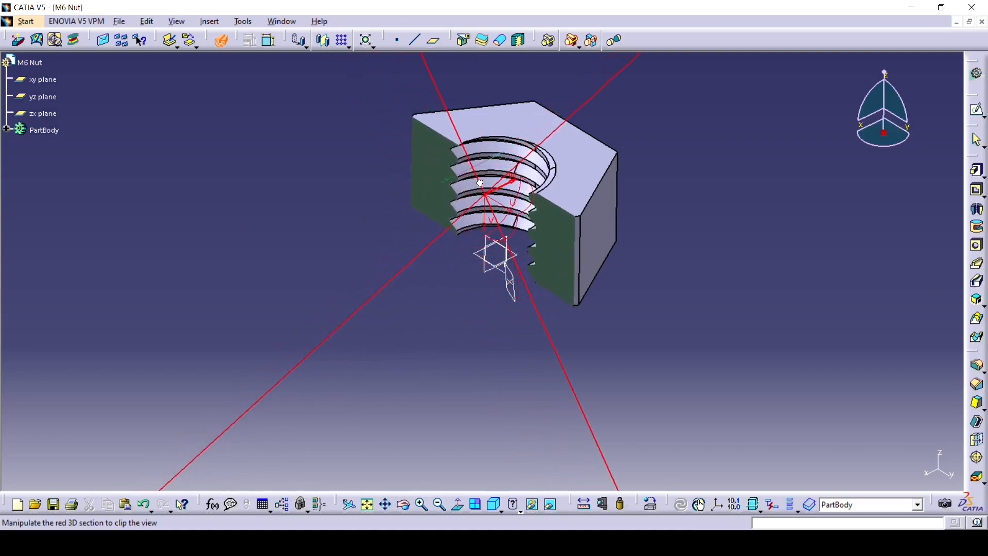
pyautogui.moveTo(514, 274)
pyautogui.mouseDown(button='middle')
pyautogui.moveTo(512, 255)
pyautogui.moveTo(506, 279)
pyautogui.mouseUp(button='middle')
pyautogui.moveTo(528, 231); pyautogui.dragTo(488, 288, button='middle')
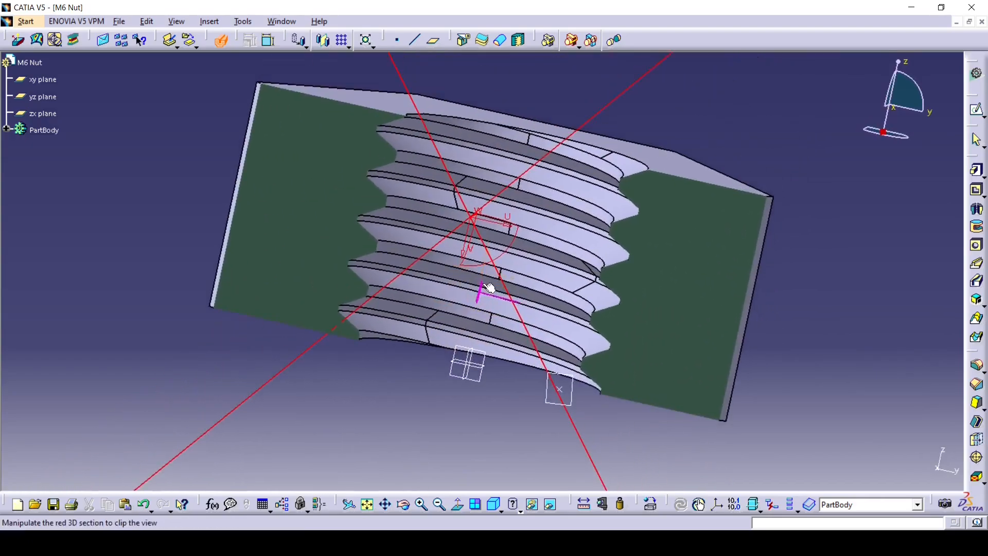
# Step: Turn off the section cut of the nut and open a new sketch on the yz plane
pyautogui.moveTo(440, 177); pyautogui.dragTo(435, 257, button='middle')
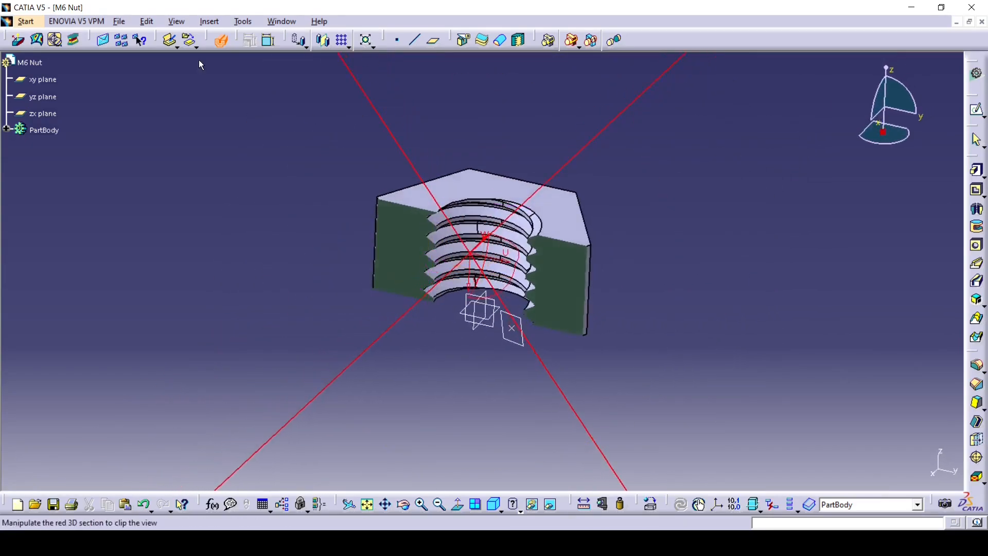
pyautogui.click(222, 40)
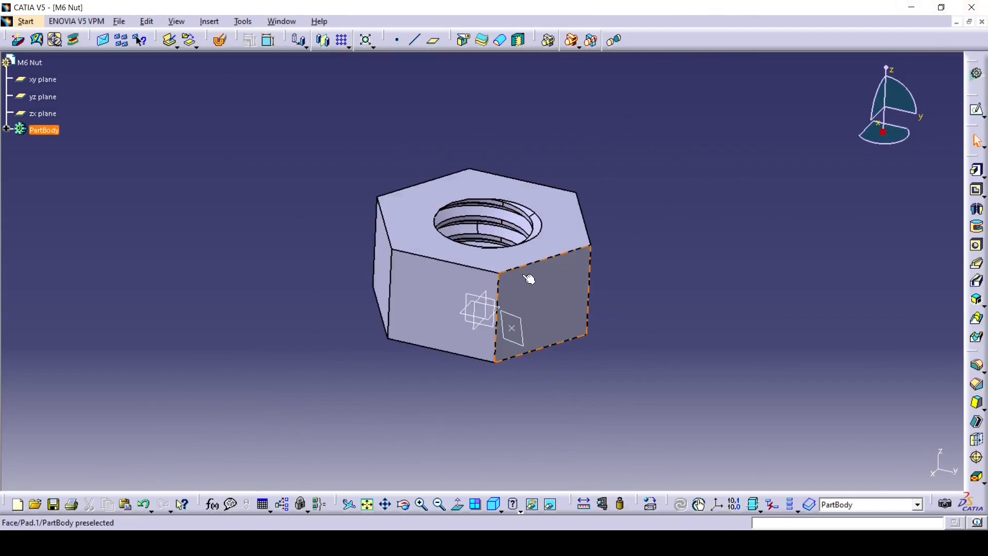
pyautogui.click(501, 306)
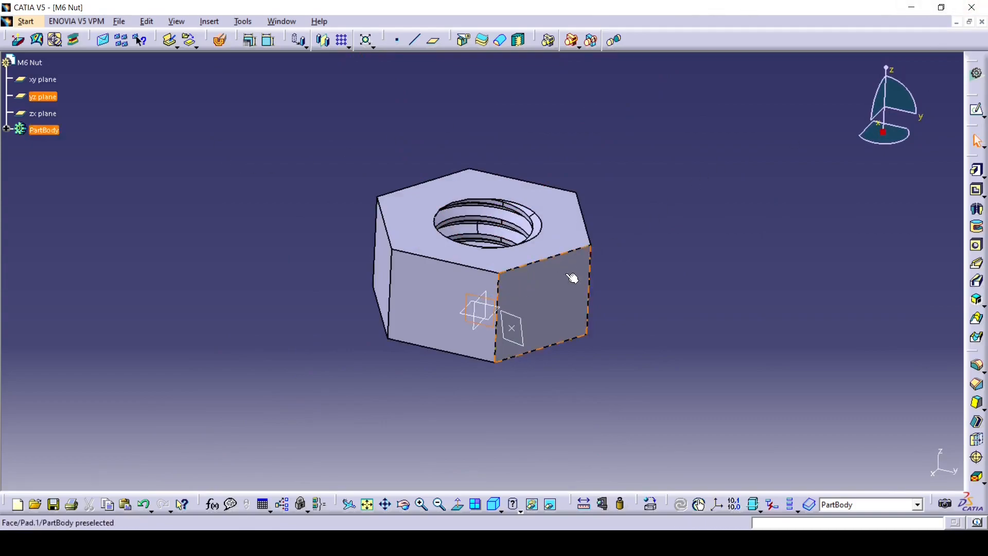
pyautogui.click(976, 114)
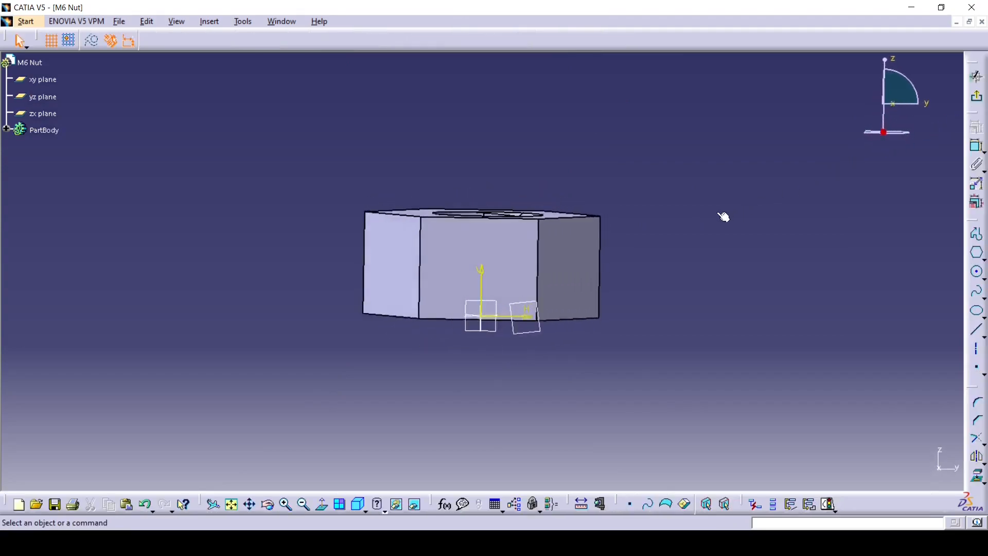
pyautogui.moveTo(615, 281); pyautogui.dragTo(644, 220, button='middle')
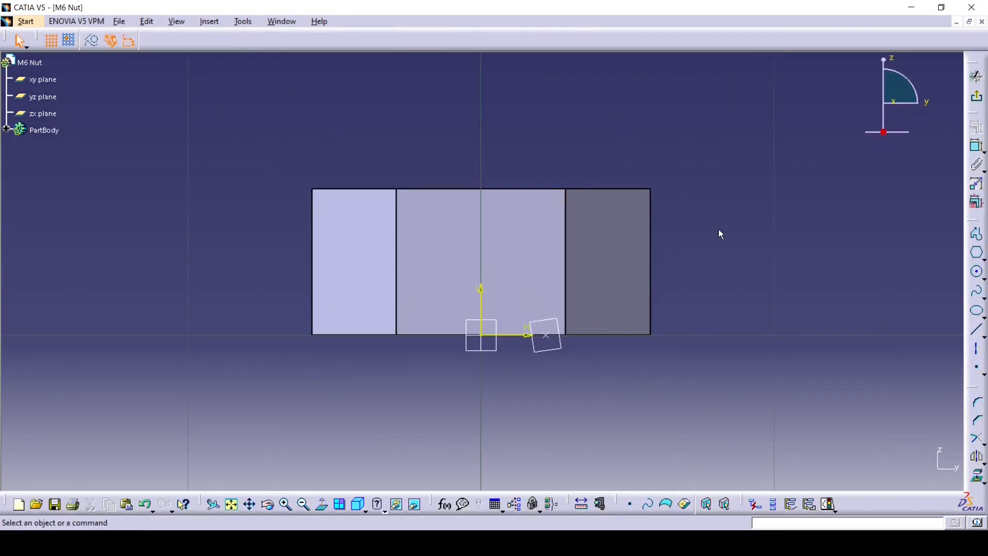
# Step: Draw a horizontal axis line about 15.5 mm long across the nut near its mid-height
pyautogui.click(977, 349)
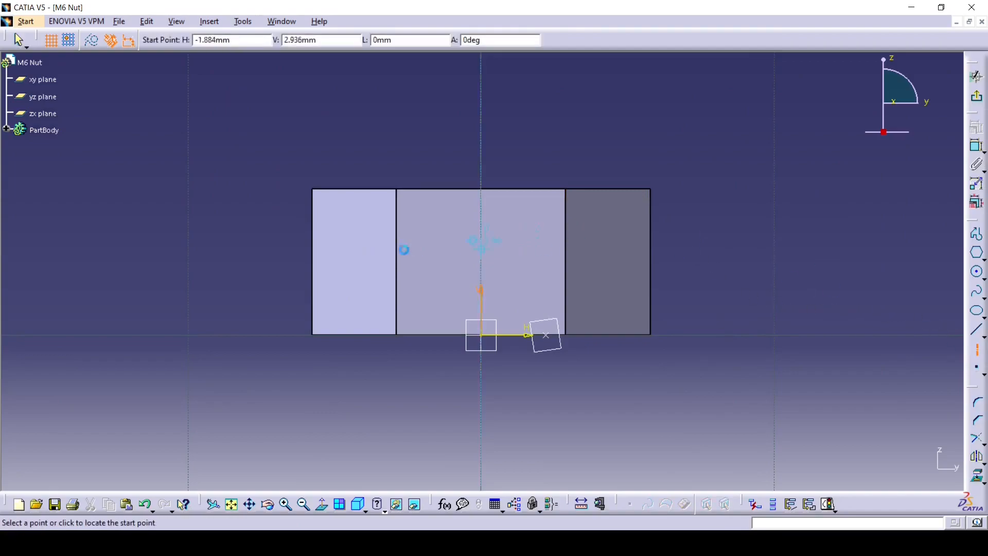
pyautogui.click(264, 266)
pyautogui.click(719, 266)
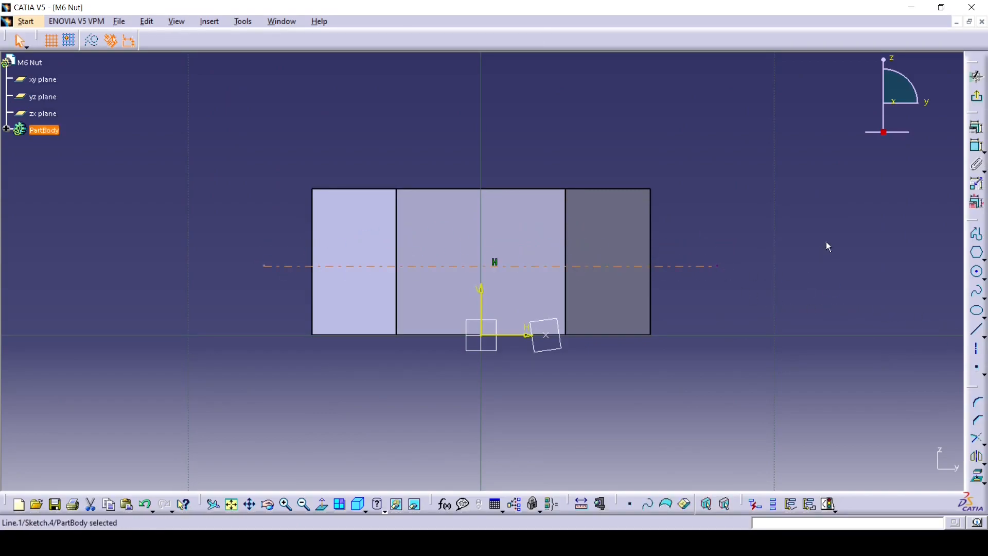
# Step: Constrain the horizontal axis line to lie 2.5 mm above the nut's bottom edge
pyautogui.click(979, 148)
pyautogui.click(673, 266)
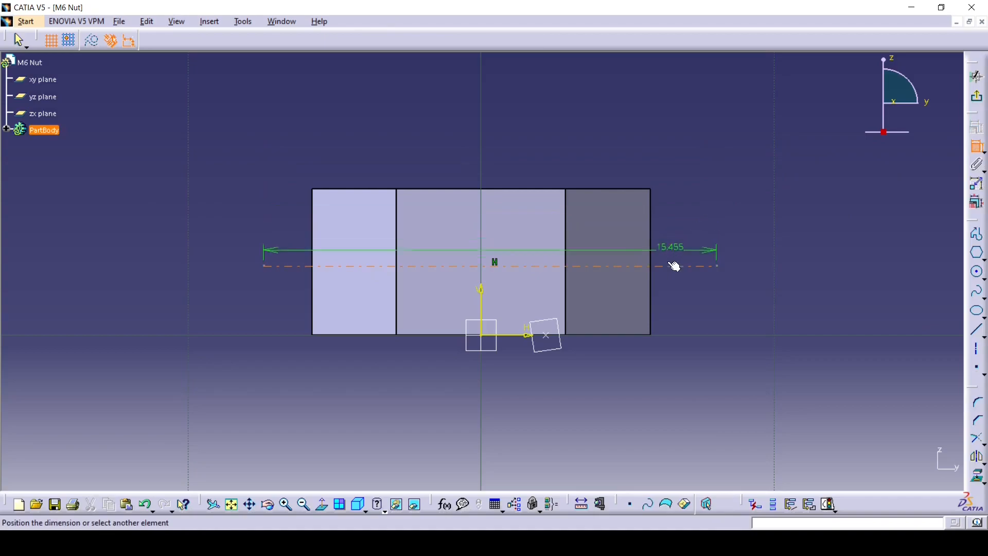
pyautogui.click(645, 335)
pyautogui.click(725, 307)
pyautogui.doubleClick(726, 308)
pyautogui.write('2.5')
pyautogui.press('Return')
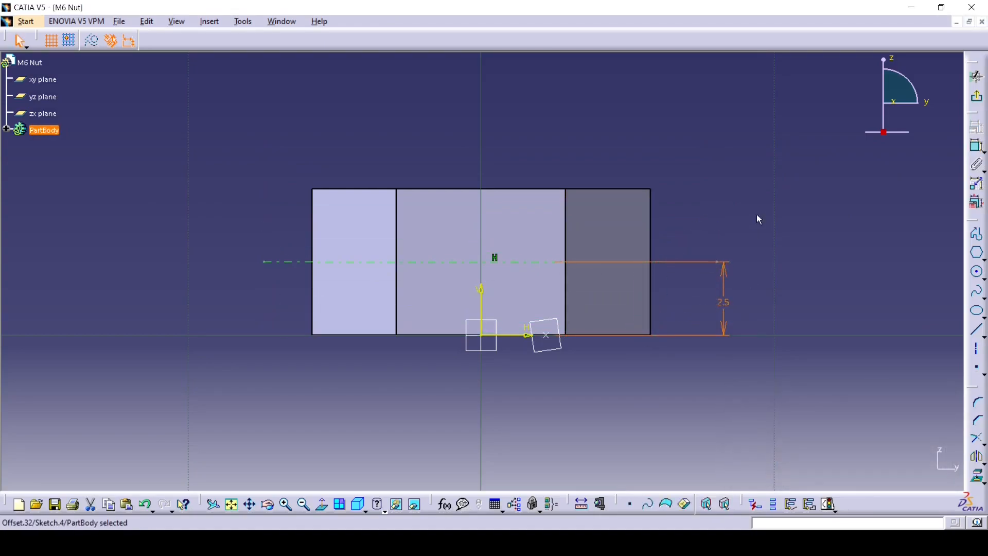
# Step: Sketch a right-triangle profile at the nut's upper right corner, with a sloping side about 1.3 mm long
pyautogui.click(979, 234)
pyautogui.moveTo(728, 203); pyautogui.dragTo(658, 149, button='middle')
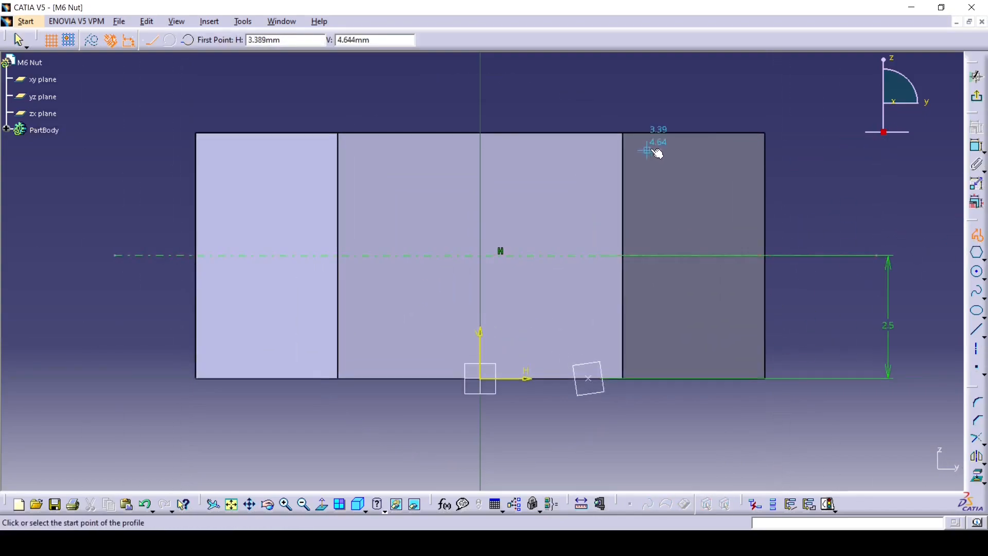
pyautogui.click(706, 133)
pyautogui.click(764, 133)
pyautogui.click(763, 168)
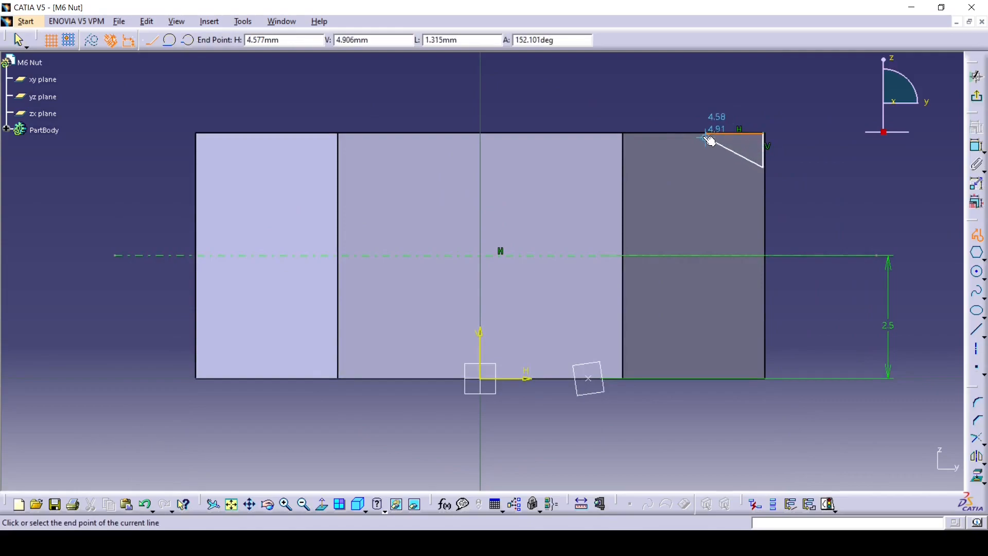
pyautogui.click(704, 134)
pyautogui.press('Escape')
pyautogui.click(830, 173)
# Step: Close the triangle by making its two loose end points at the inner corner coincident
pyautogui.moveTo(829, 173); pyautogui.dragTo(359, 430, button='middle')
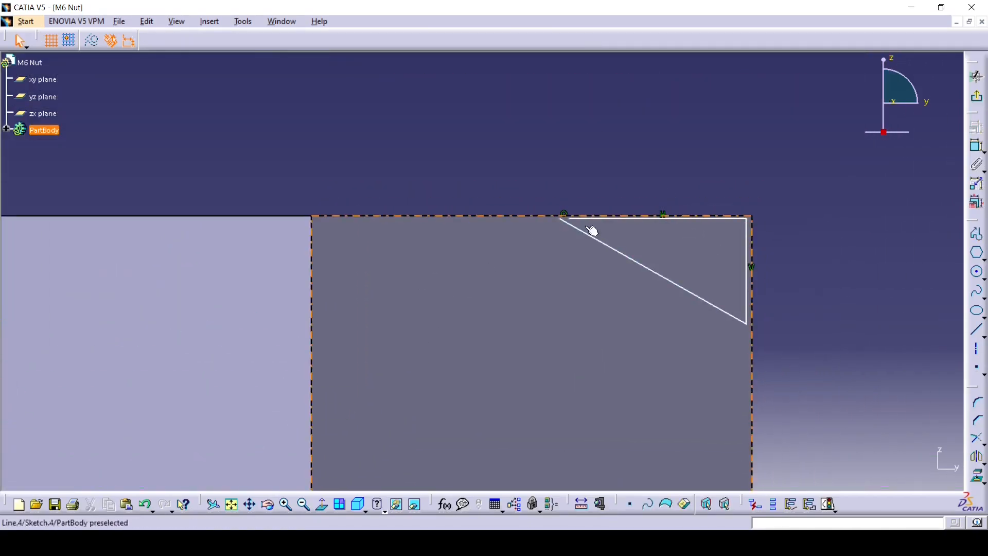
pyautogui.click(566, 221)
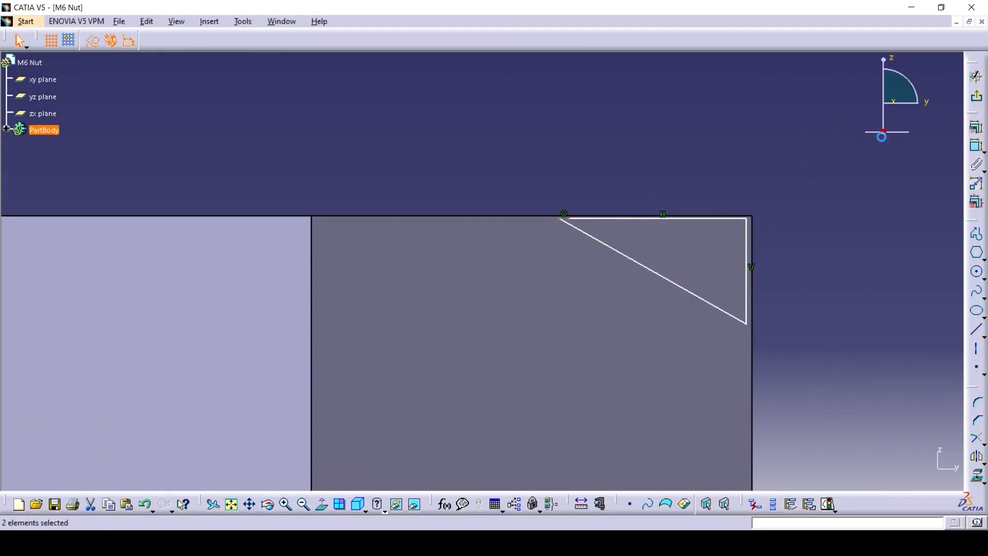
pyautogui.click(976, 127)
pyautogui.click(893, 347)
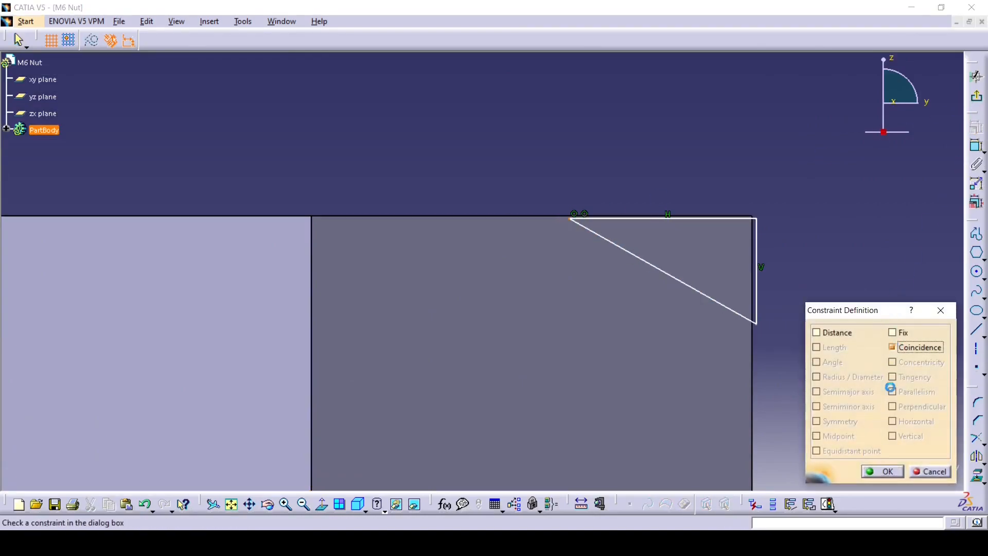
pyautogui.click(883, 472)
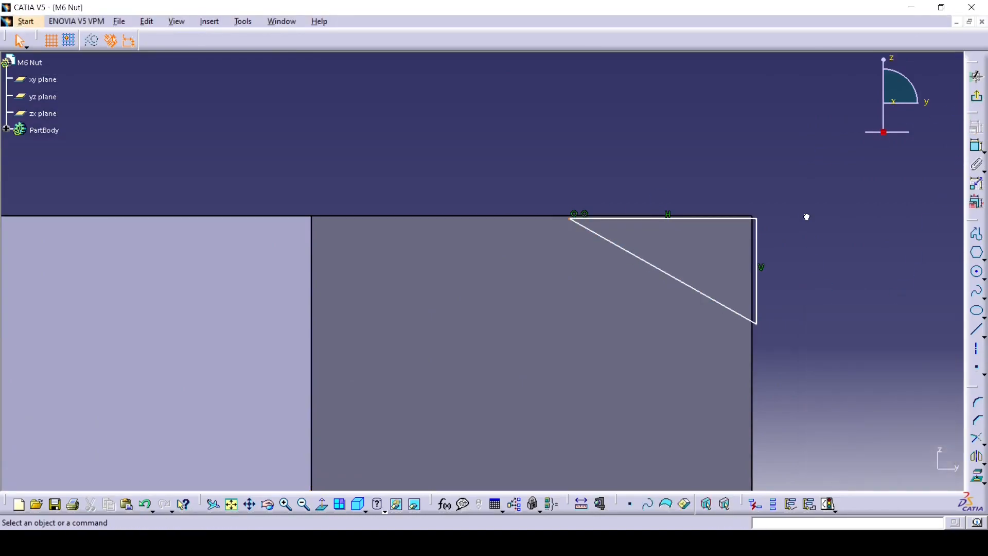
# Step: Make the triangle's vertical side coincident with the nut's outer side edge
pyautogui.click(761, 235)
pyautogui.keyDown('ctrl'); pyautogui.click(755, 348); pyautogui.keyUp('ctrl')
pyautogui.click(976, 127)
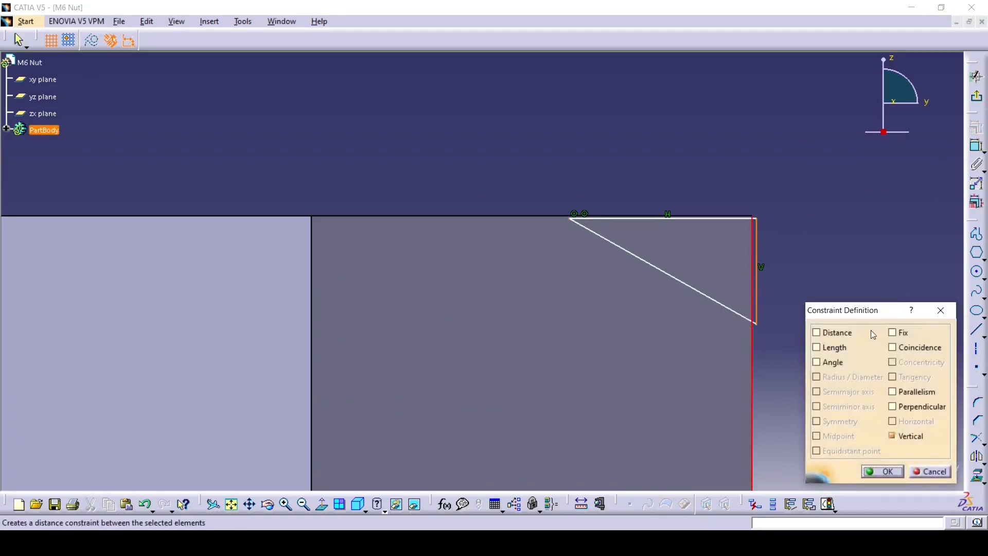
pyautogui.click(901, 350)
pyautogui.click(883, 472)
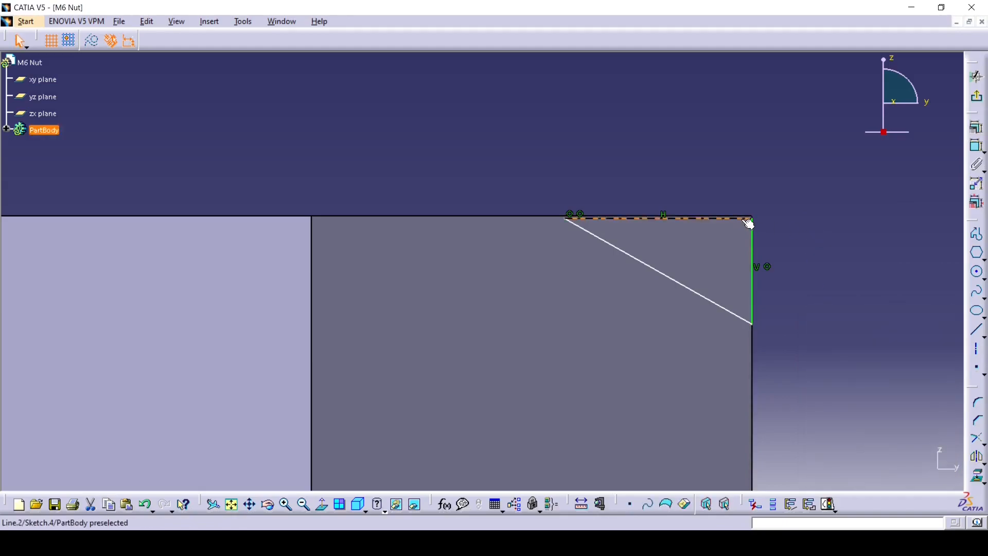
# Step: Make the triangle's horizontal side coincident with the nut's top edge
pyautogui.keyDown('ctrl'); pyautogui.click(548, 220); pyautogui.keyUp('ctrl')
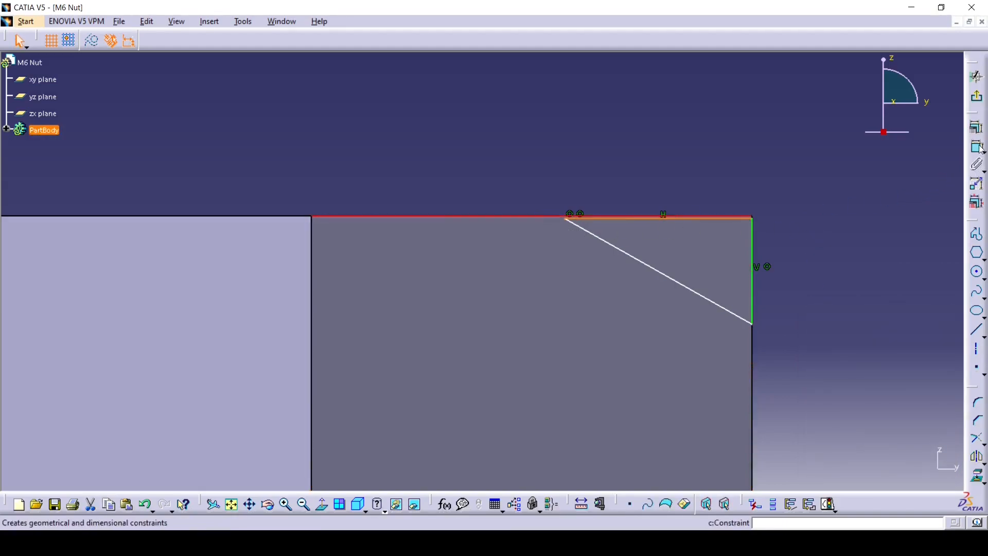
pyautogui.click(977, 127)
pyautogui.click(906, 348)
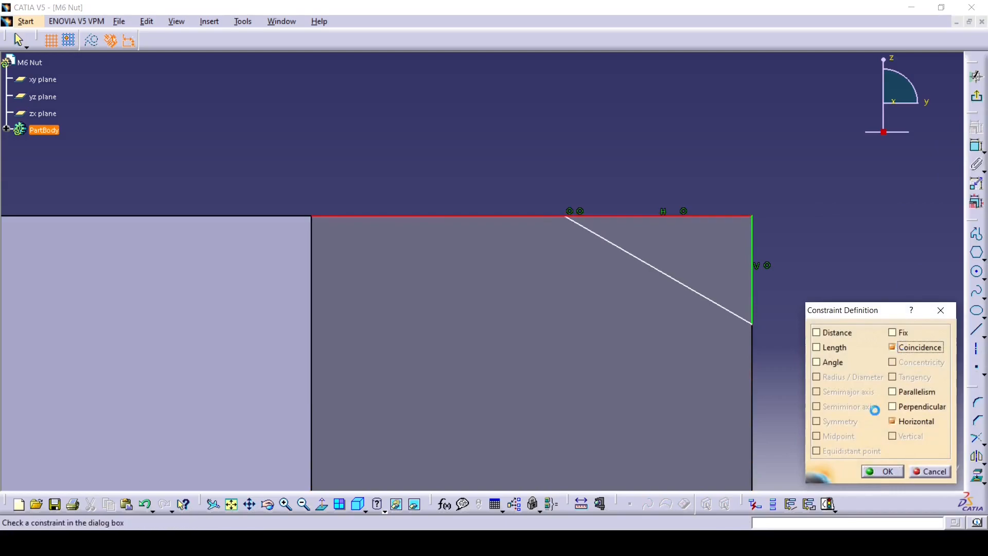
pyautogui.click(883, 472)
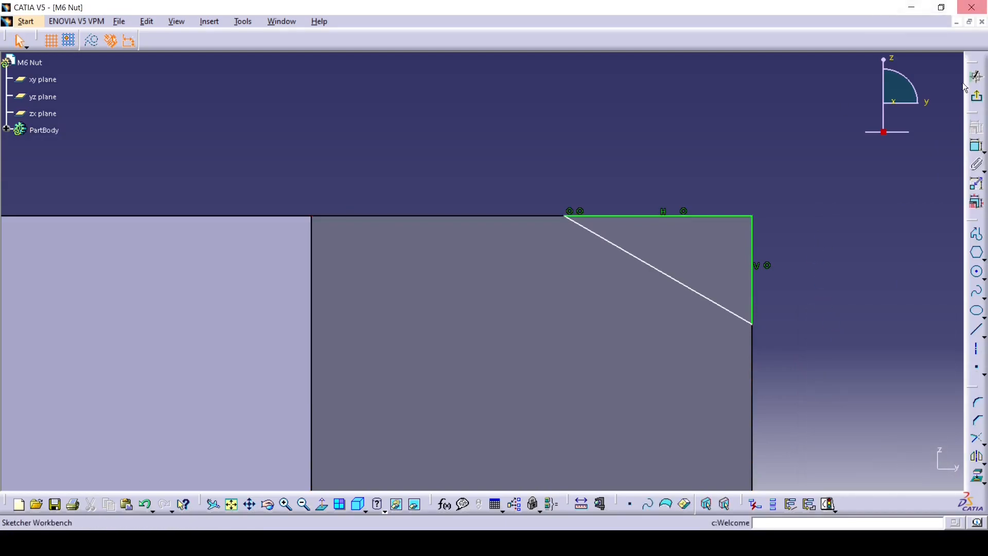
# Step: Dimension the angle between the triangle's horizontal and sloping sides and set it to 30 degrees
pyautogui.click(976, 146)
pyautogui.click(635, 218)
pyautogui.click(636, 256)
pyautogui.click(823, 287)
pyautogui.doubleClick(832, 287)
pyautogui.write('30deg')
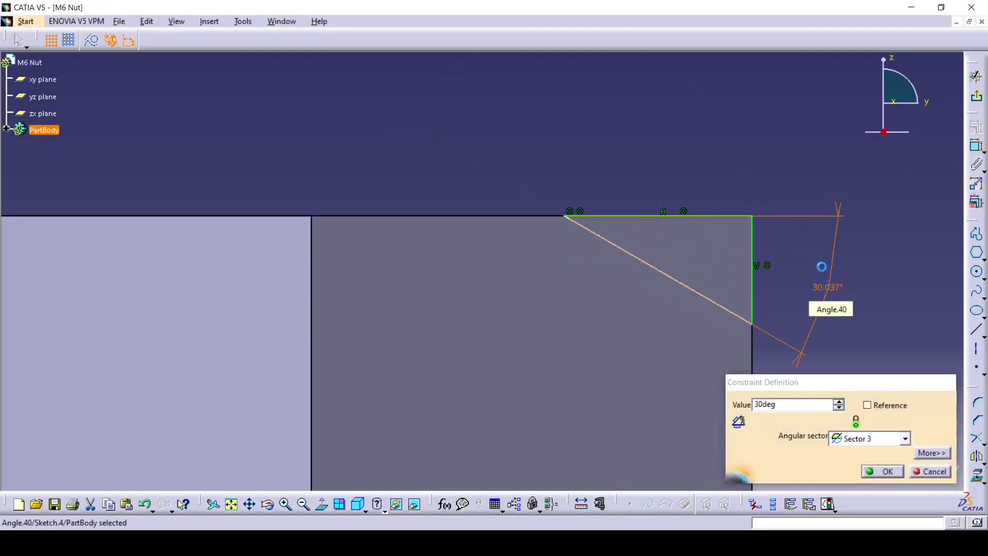
pyautogui.press('Return')
# Step: Dimension the triangle's horizontal side and set its length to 1 mm
pyautogui.click(592, 208)
pyautogui.click(597, 170)
pyautogui.doubleClick(597, 170)
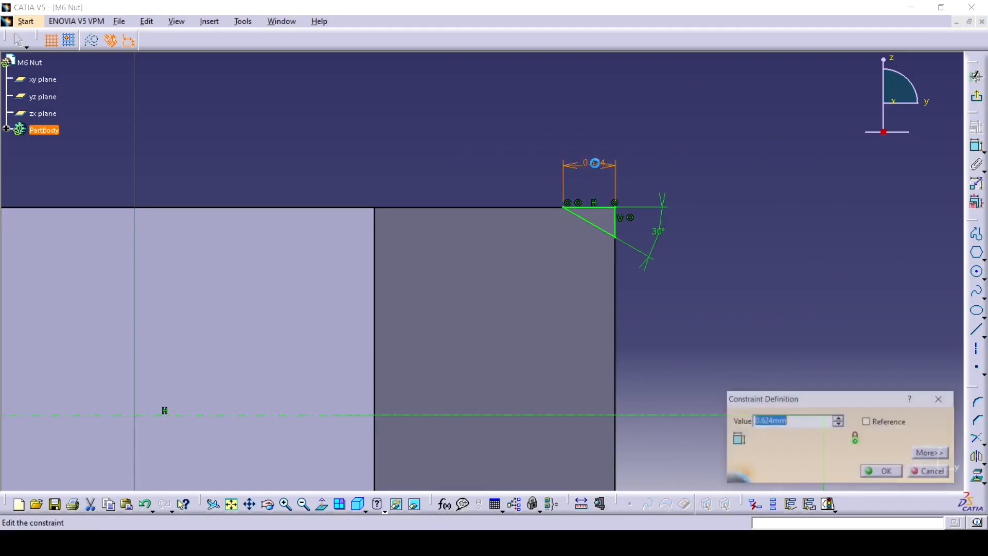
pyautogui.write('1')
pyautogui.press('Return')
pyautogui.click(714, 178)
# Step: Mirror the constrained triangle about the horizontal axis line onto the nut's lower corner
pyautogui.moveTo(714, 177); pyautogui.dragTo(758, 253, button='middle')
pyautogui.moveTo(728, 246); pyautogui.dragTo(736, 222, button='middle')
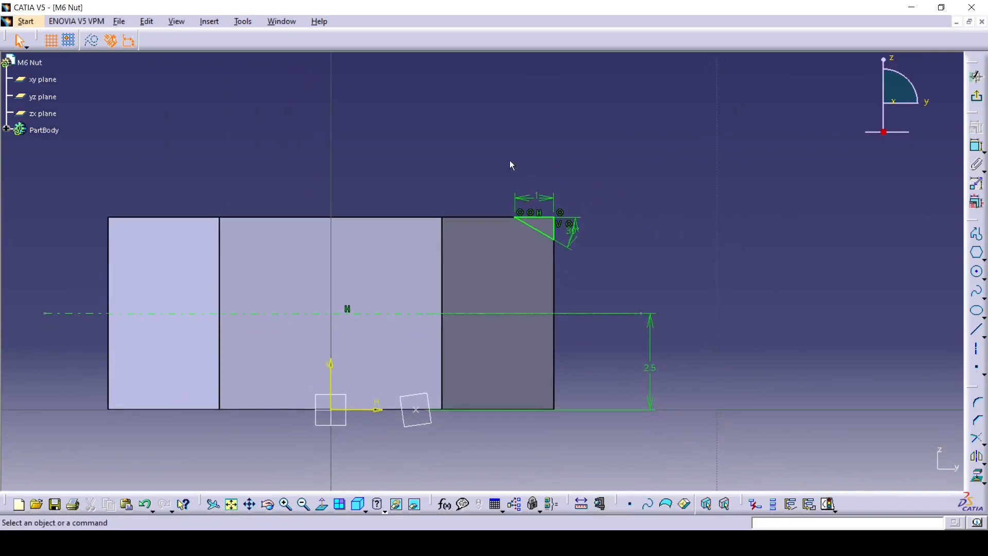
pyautogui.moveTo(474, 150); pyautogui.dragTo(613, 256)
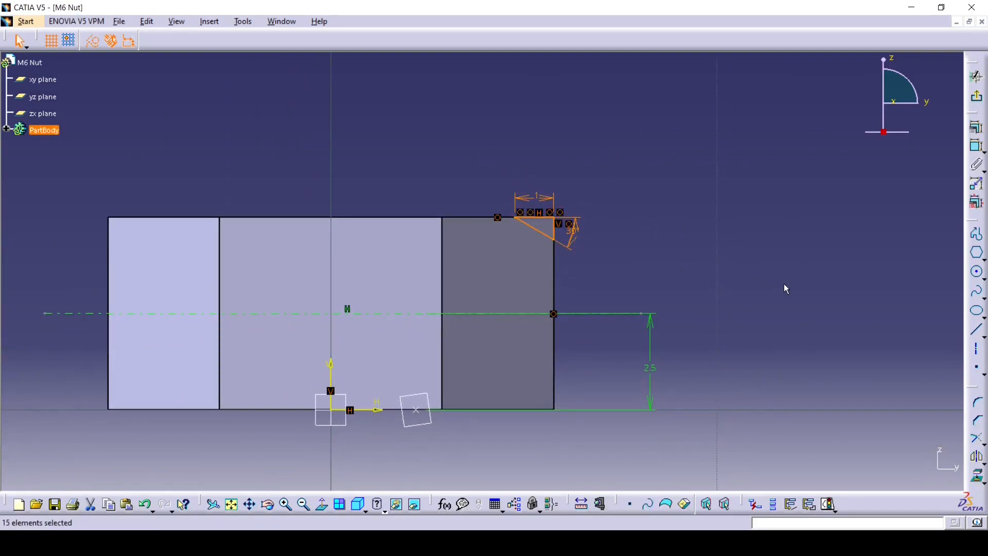
pyautogui.click(977, 456)
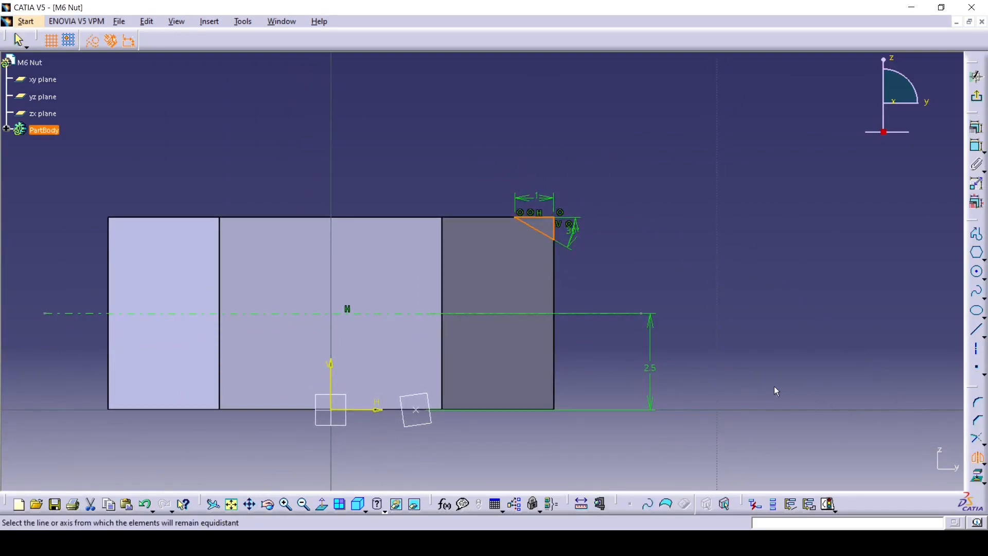
pyautogui.click(575, 314)
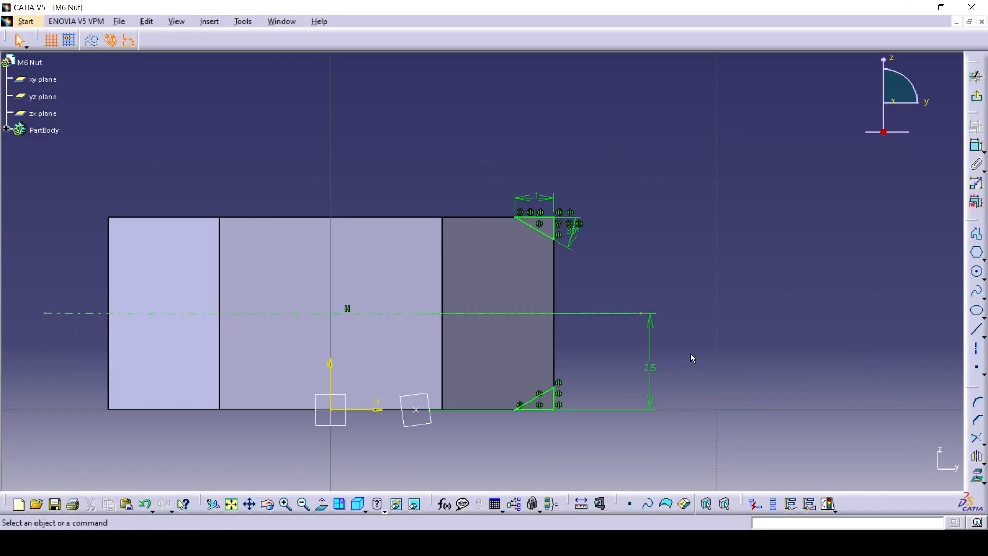
# Step: Exit the sketch and cut both triangles from the nut's corners with a 360-degree Groove about the Z axis
pyautogui.click(978, 76)
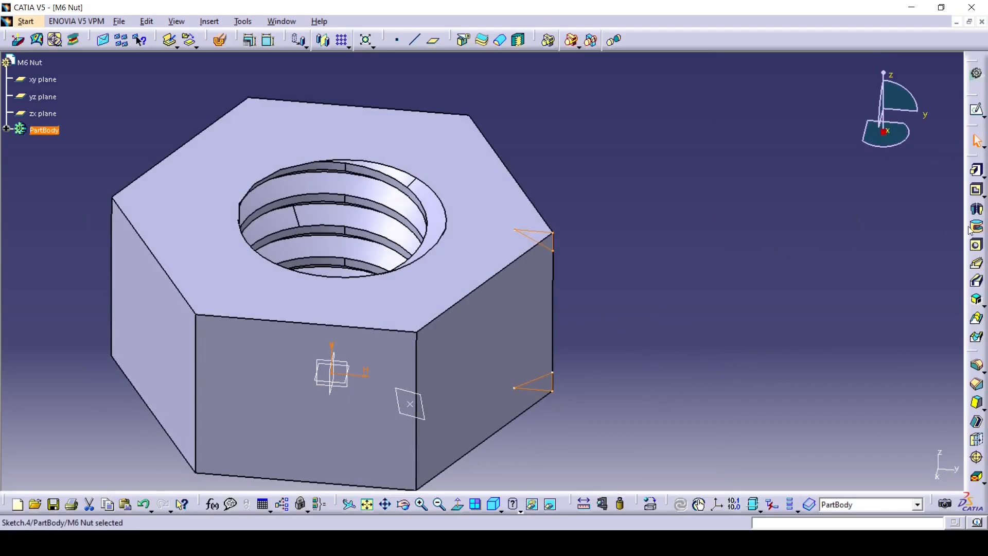
pyautogui.click(977, 227)
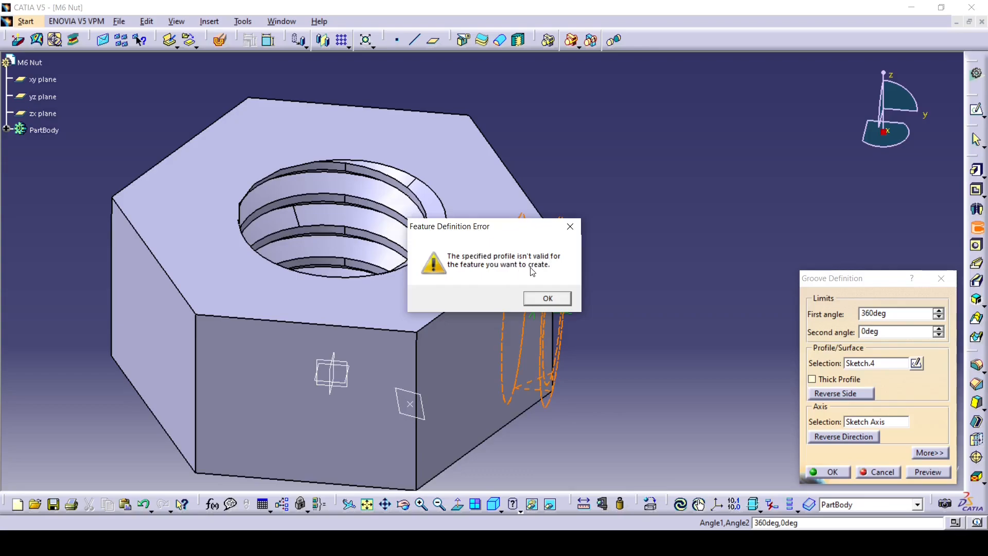
pyautogui.click(548, 299)
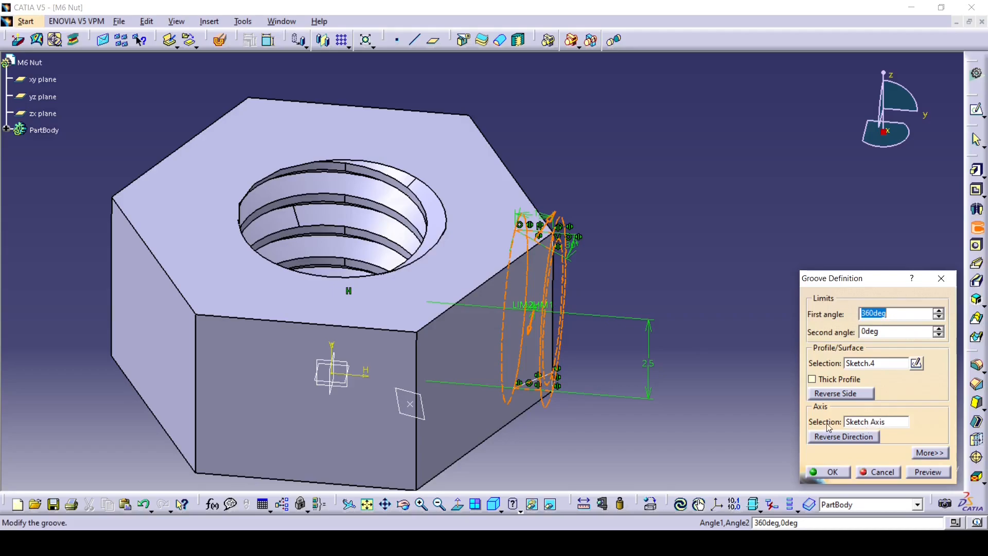
pyautogui.moveTo(653, 397); pyautogui.dragTo(611, 388, button='middle')
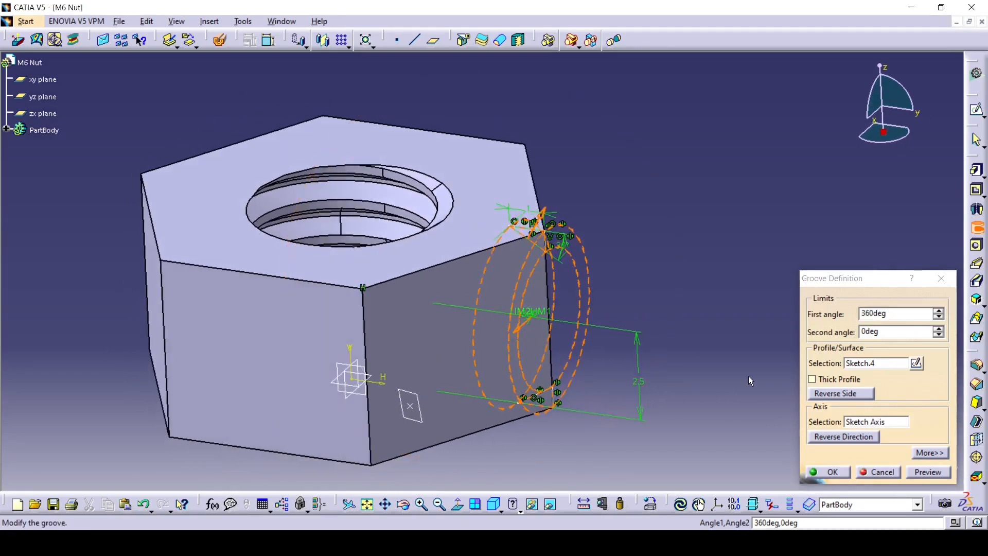
pyautogui.click(860, 420)
pyautogui.rightClick(860, 420)
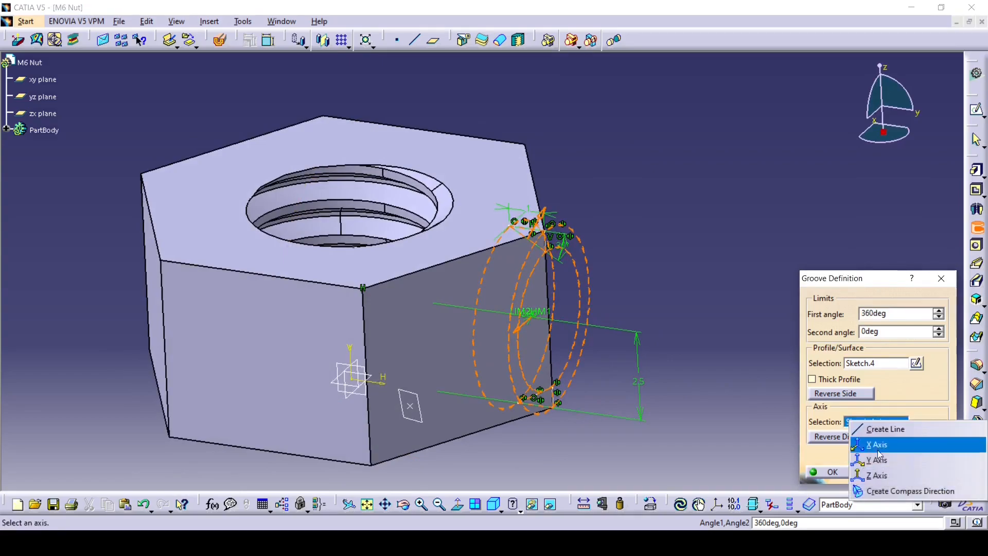
pyautogui.click(879, 476)
pyautogui.click(827, 472)
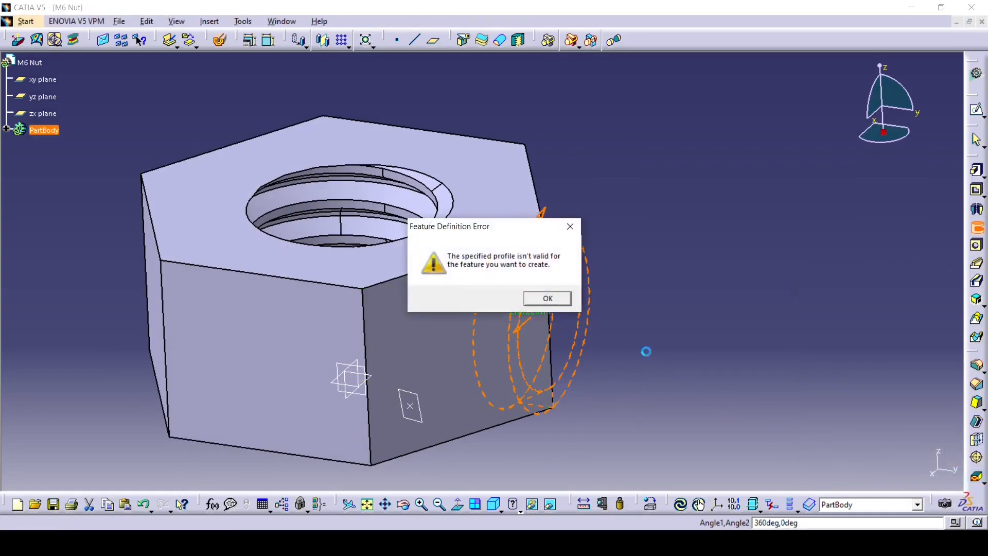
pyautogui.click(549, 299)
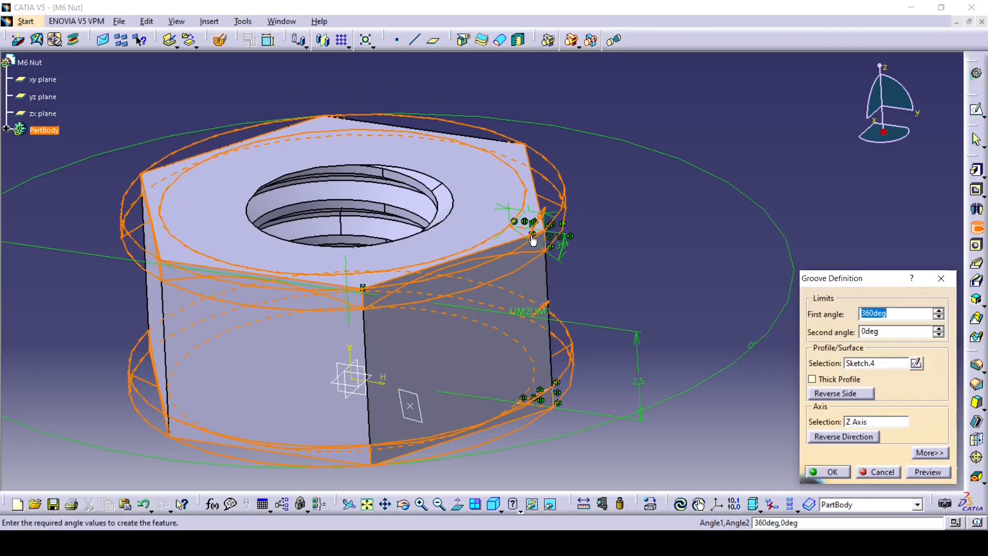
pyautogui.click(828, 472)
pyautogui.click(693, 317)
pyautogui.moveTo(445, 239); pyautogui.dragTo(625, 292, button='middle')
pyautogui.moveTo(539, 257); pyautogui.dragTo(534, 286, button='middle')
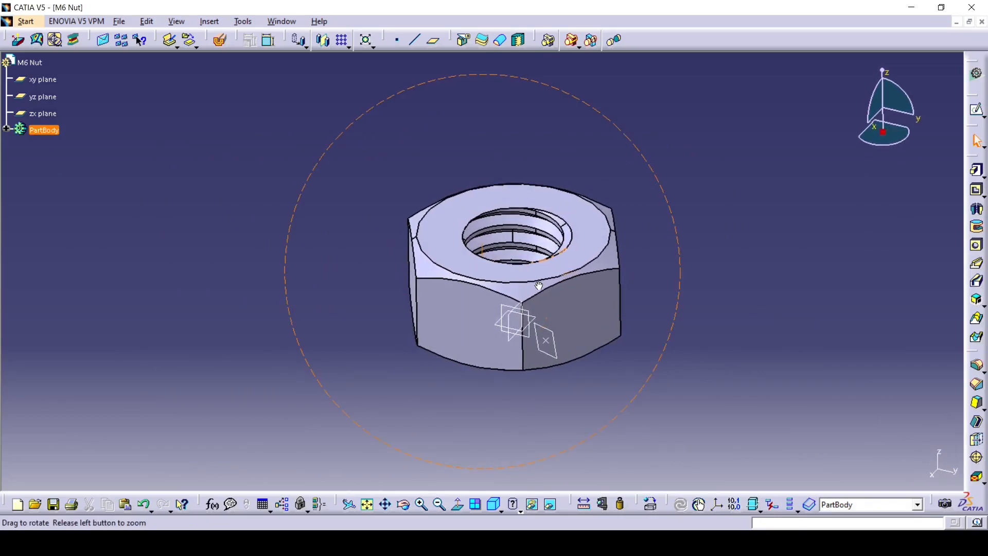
pyautogui.rightClick(44, 131)
pyautogui.press('Escape')
pyautogui.click(271, 212)
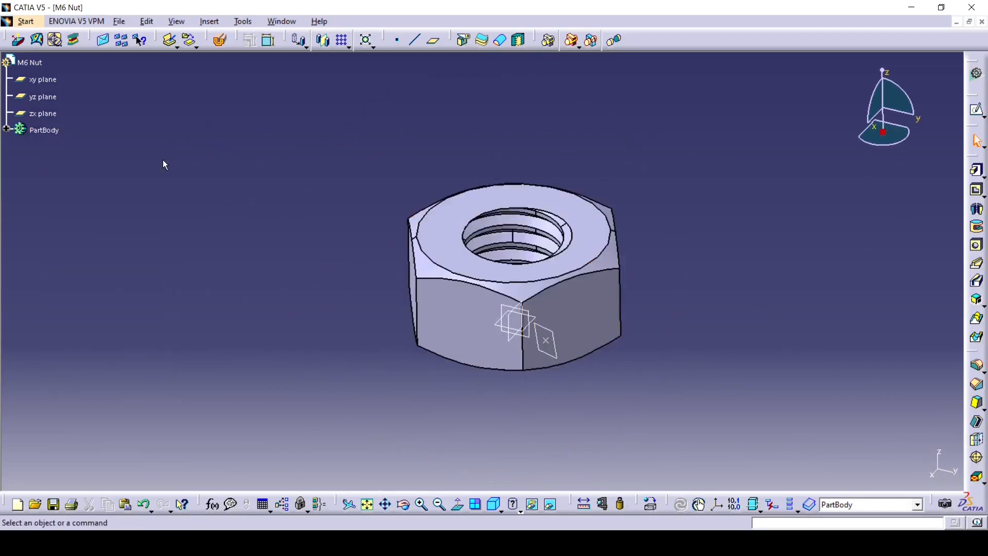
# Step: Set the fill colour of the nut's PartBody to white in its graphic properties
pyautogui.rightClick(46, 131)
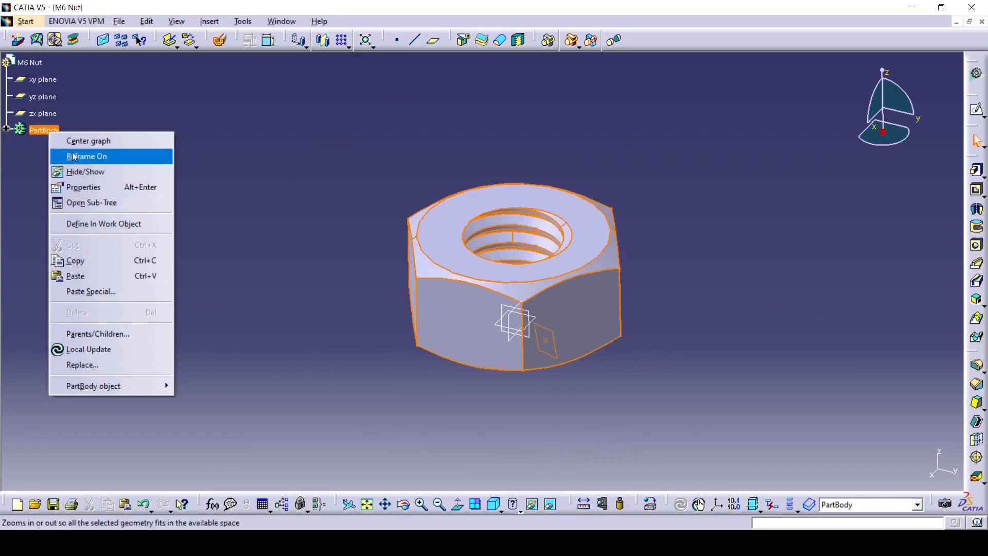
pyautogui.click(86, 187)
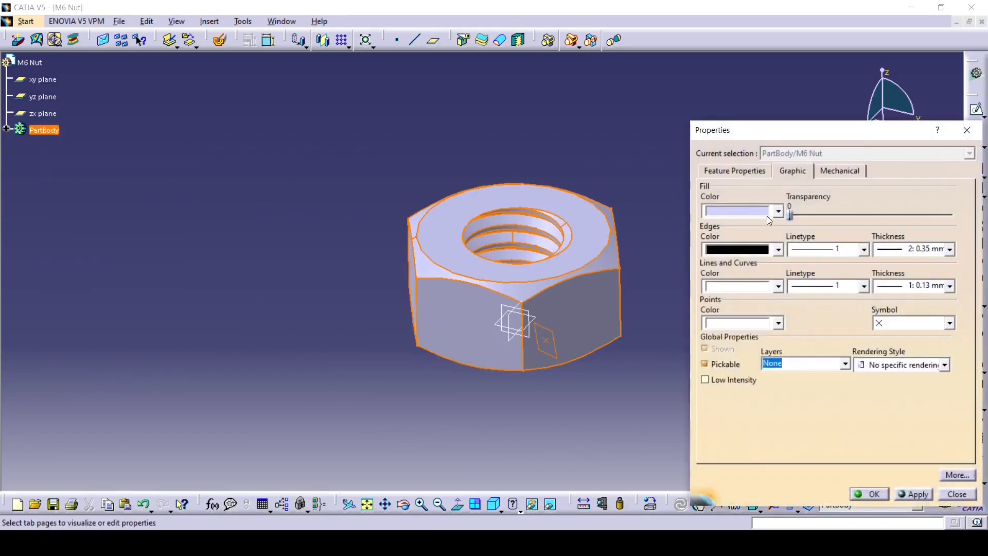
pyautogui.click(778, 211)
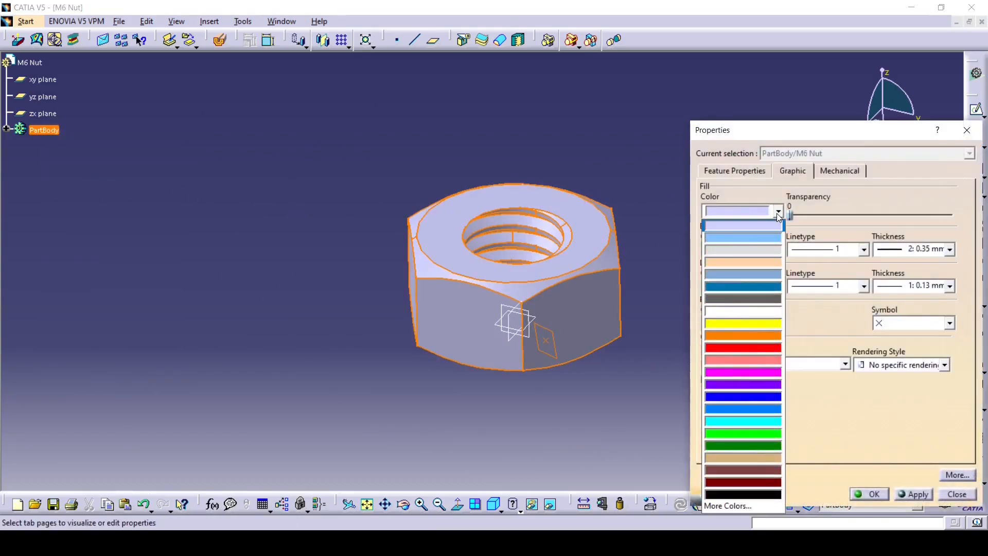
pyautogui.click(759, 308)
pyautogui.click(910, 494)
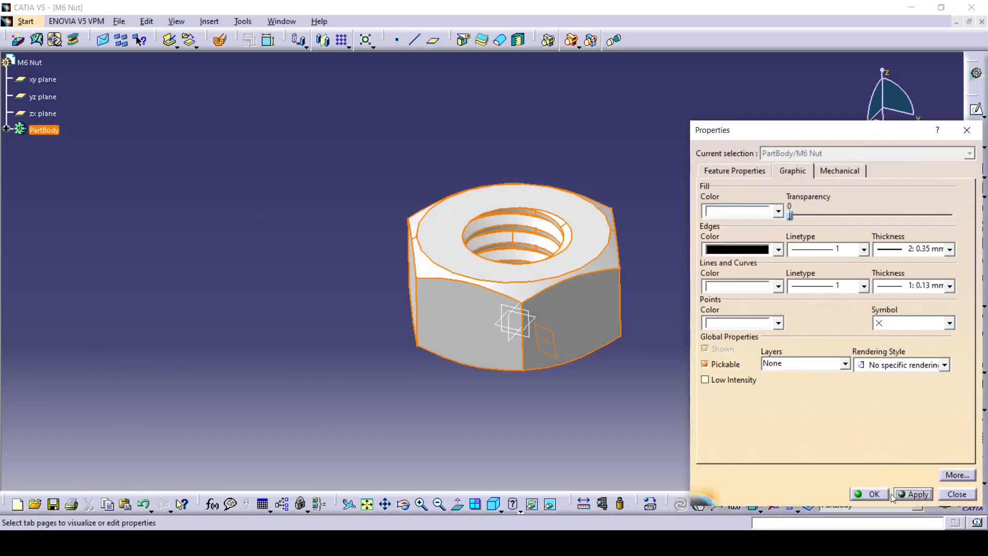
pyautogui.click(869, 494)
pyautogui.moveTo(553, 160); pyautogui.dragTo(558, 182, button='middle')
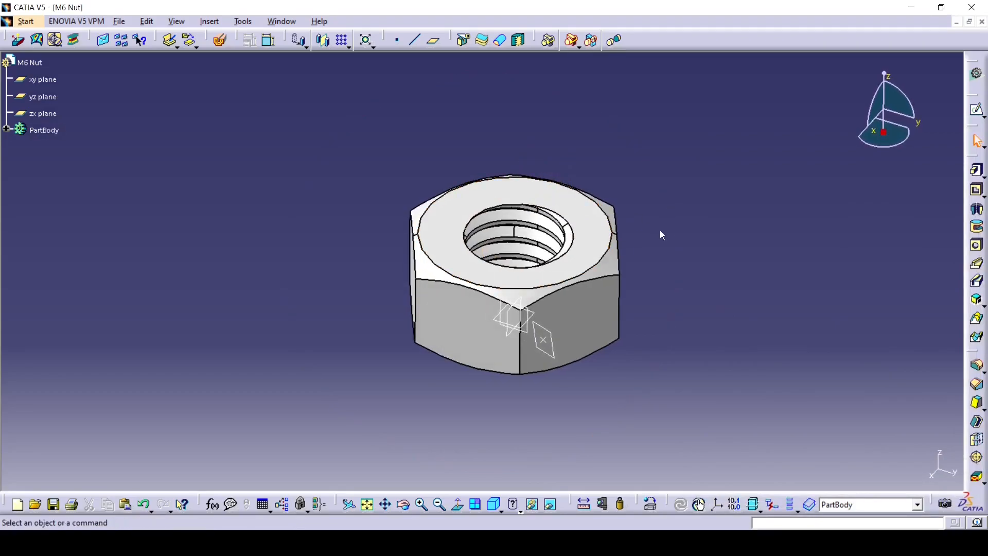
# Step: Save the part as M6 Nut, of type CATPart, in the CATIA Tutorial #5 folder
pyautogui.click(120, 25)
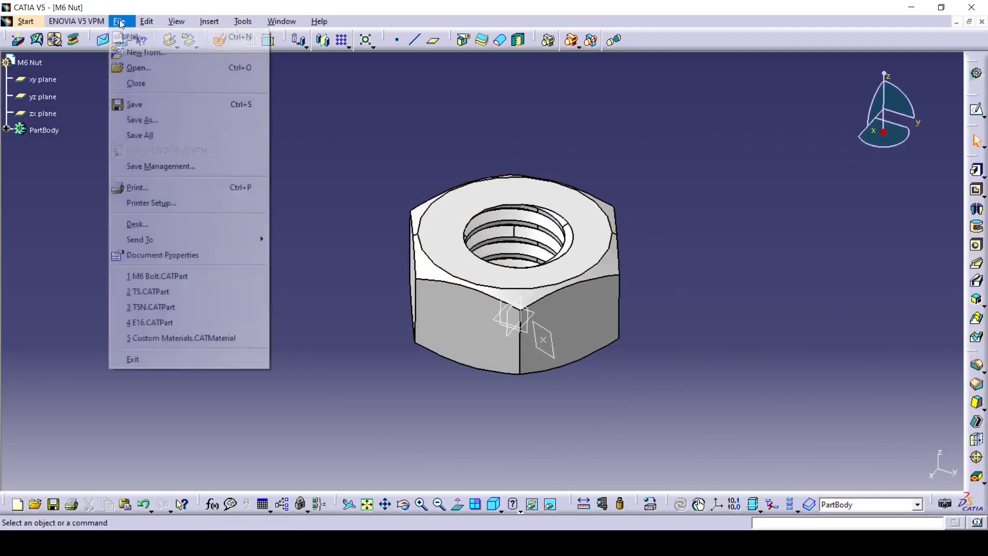
pyautogui.click(137, 106)
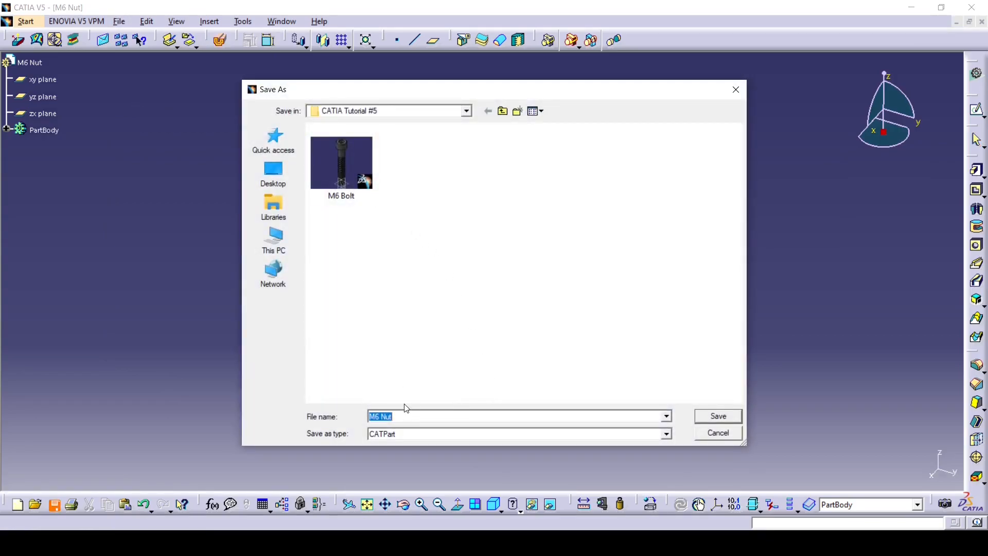
pyautogui.click(718, 416)
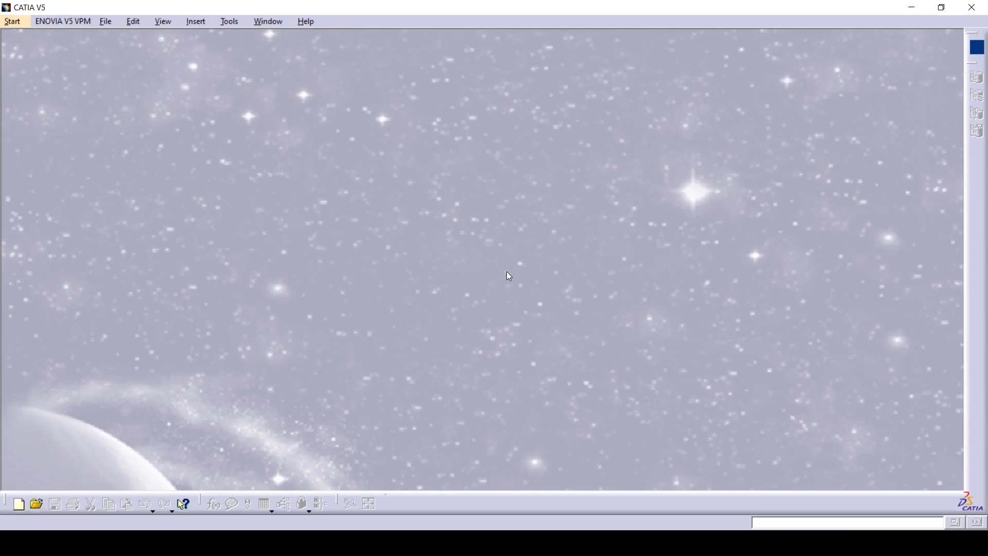
# Step: Create a new product in the Assembly Design workbench
pyautogui.click(14, 23)
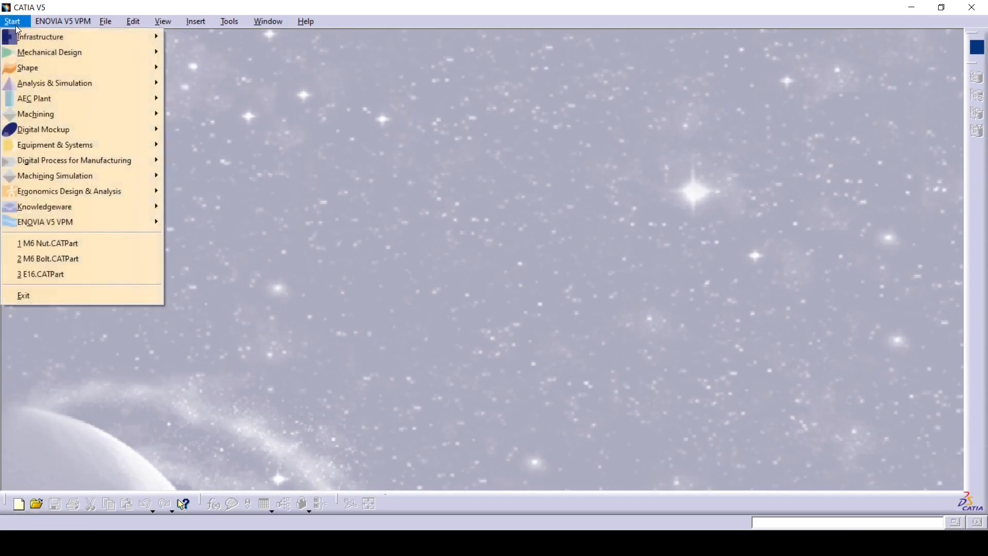
pyautogui.moveTo(58, 53)
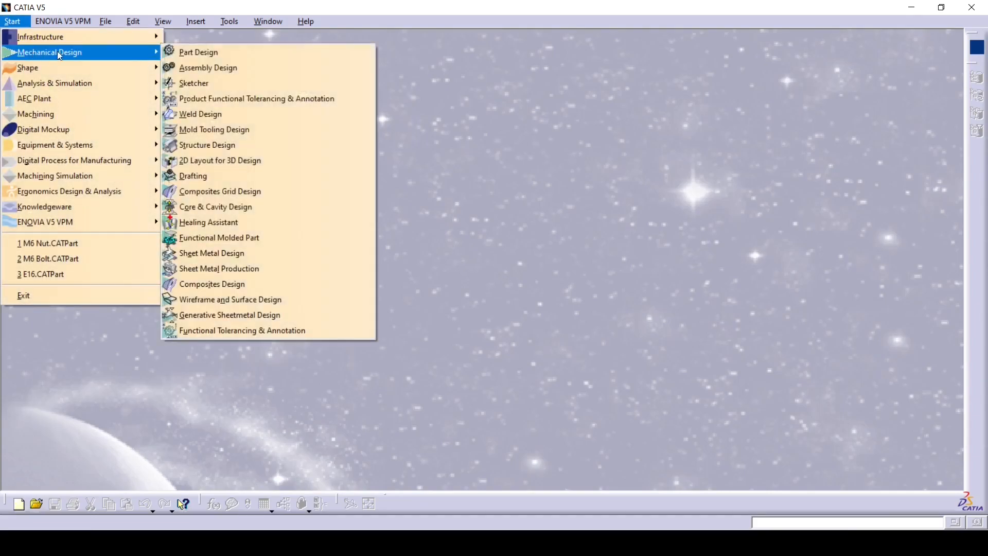
pyautogui.click(227, 67)
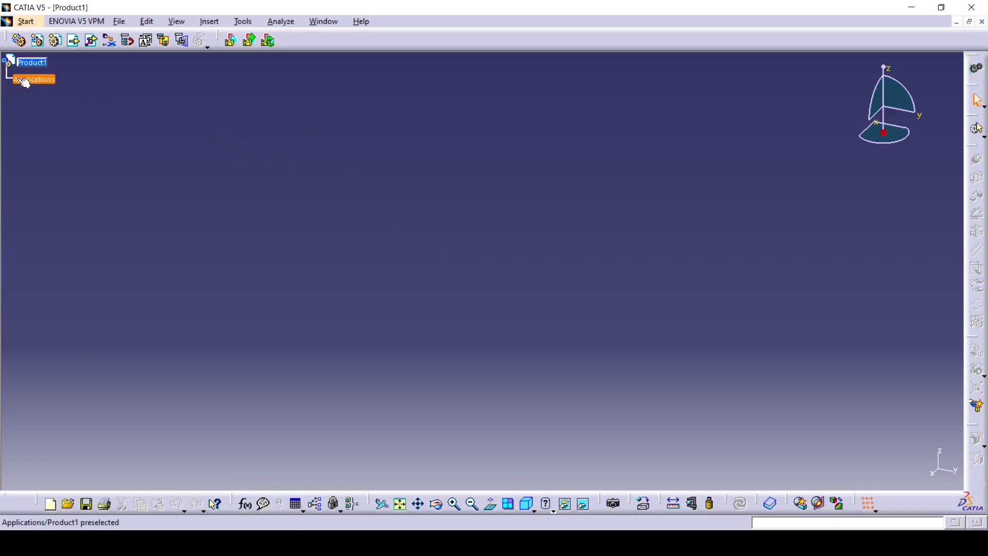
# Step: Insert the M6 Bolt file into Product1 as an existing component
pyautogui.rightClick(36, 63)
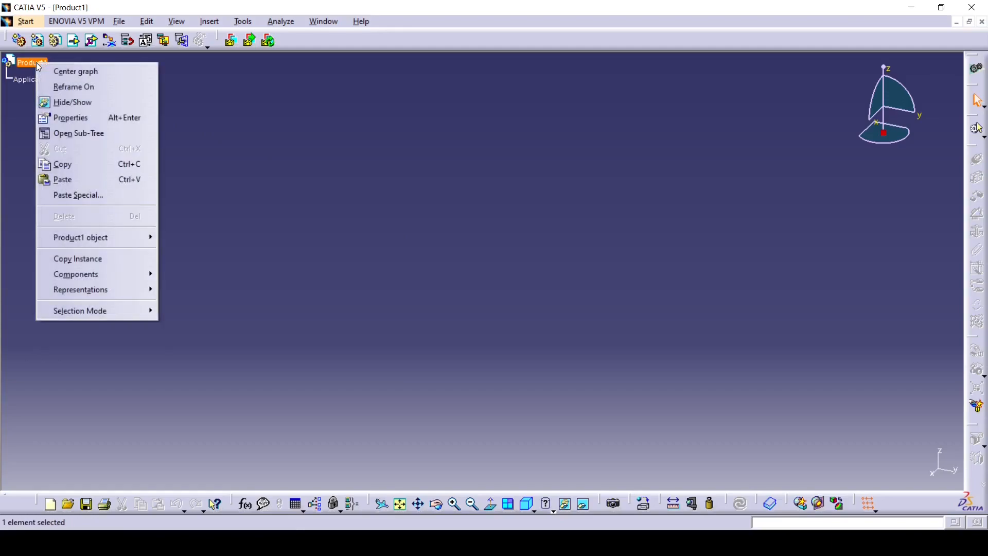
pyautogui.moveTo(117, 274)
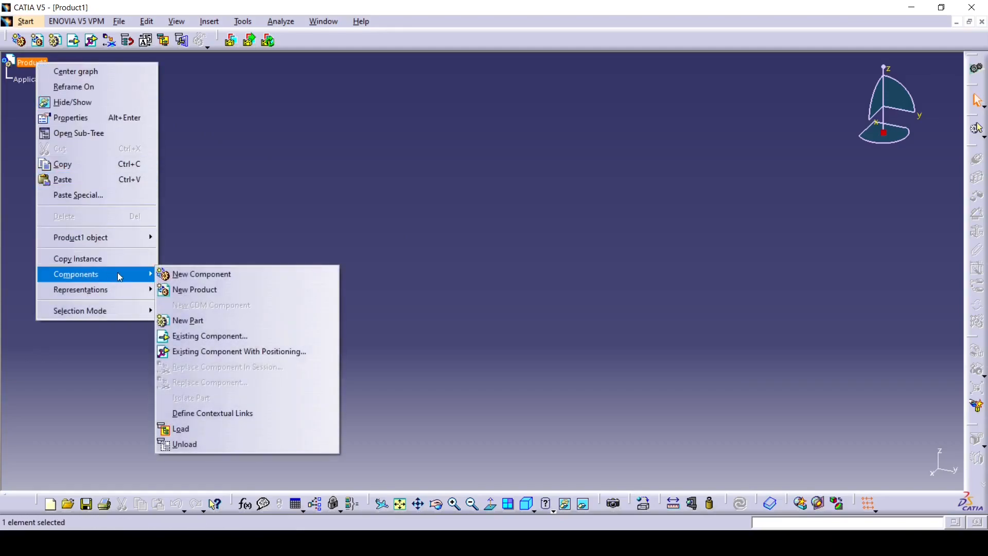
pyautogui.click(233, 336)
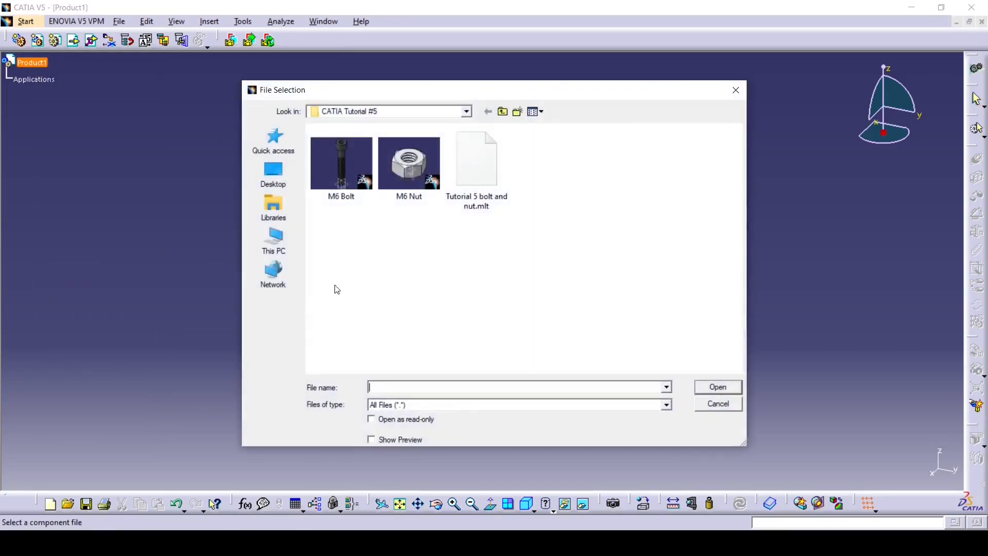
pyautogui.click(354, 187)
pyautogui.click(717, 388)
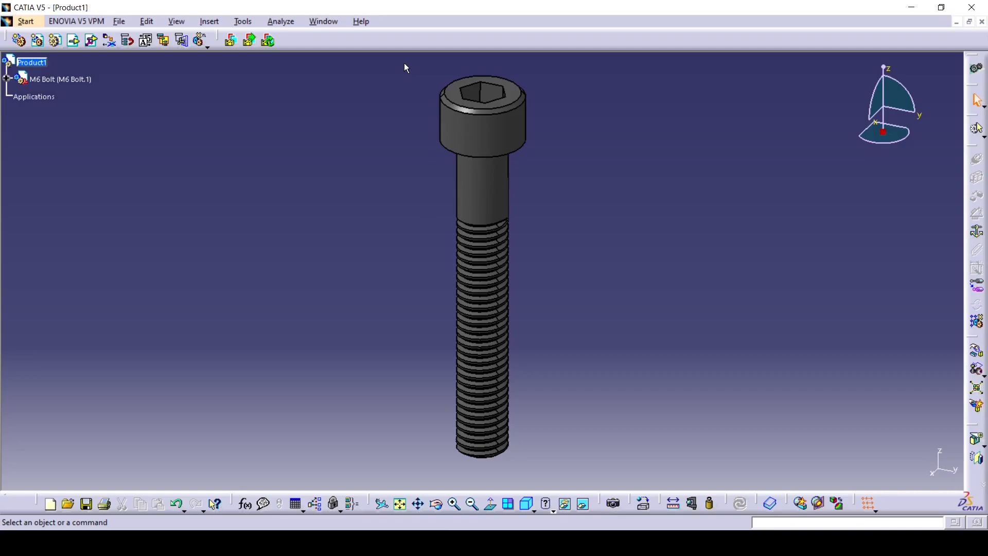
# Step: Anchor the M6 Bolt in space with a Fix constraint
pyautogui.click(982, 234)
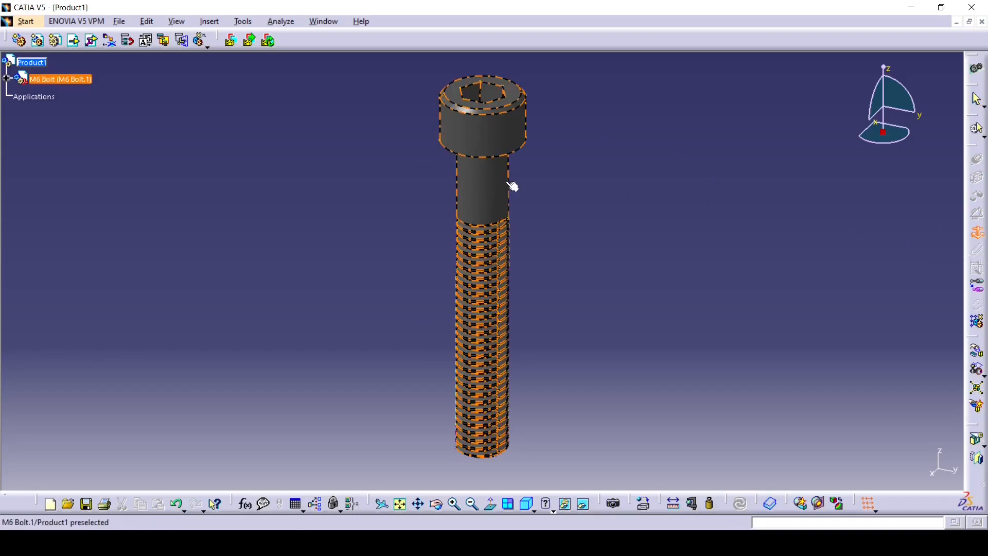
pyautogui.click(490, 186)
pyautogui.click(598, 190)
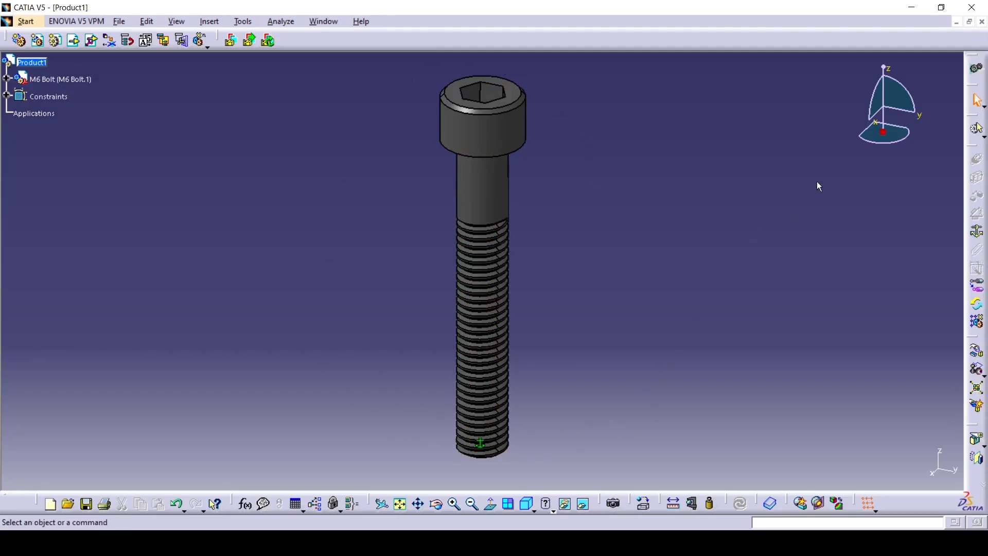
# Step: Test the bolt's Fix constraint by moving the bolt aside with the compass and updating the assembly
pyautogui.moveTo(883, 132); pyautogui.dragTo(760, 182)
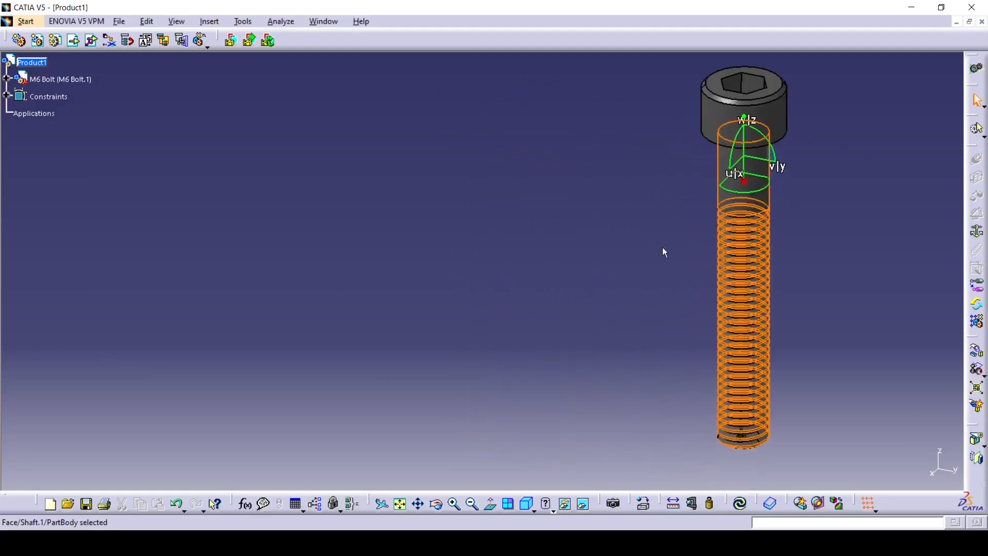
pyautogui.click(744, 505)
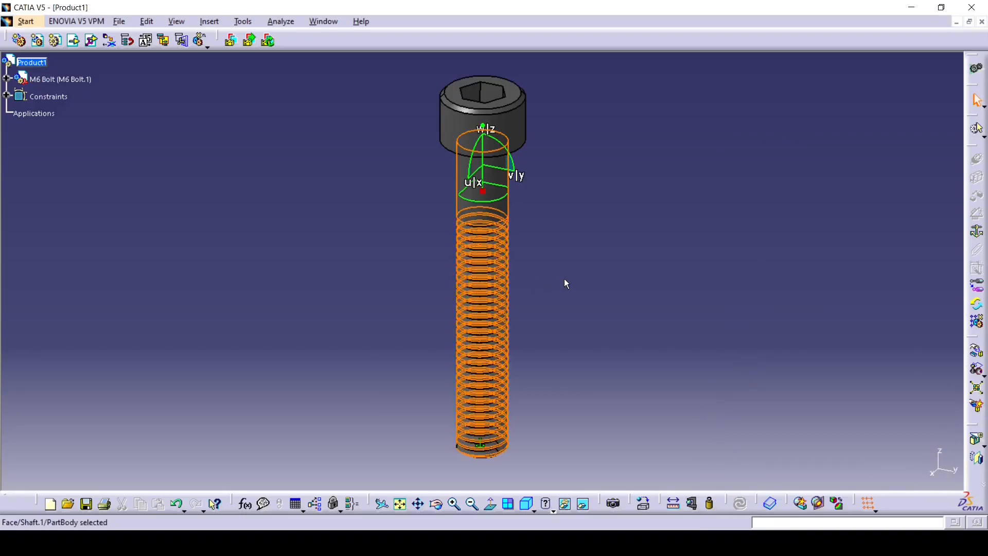
pyautogui.click(564, 283)
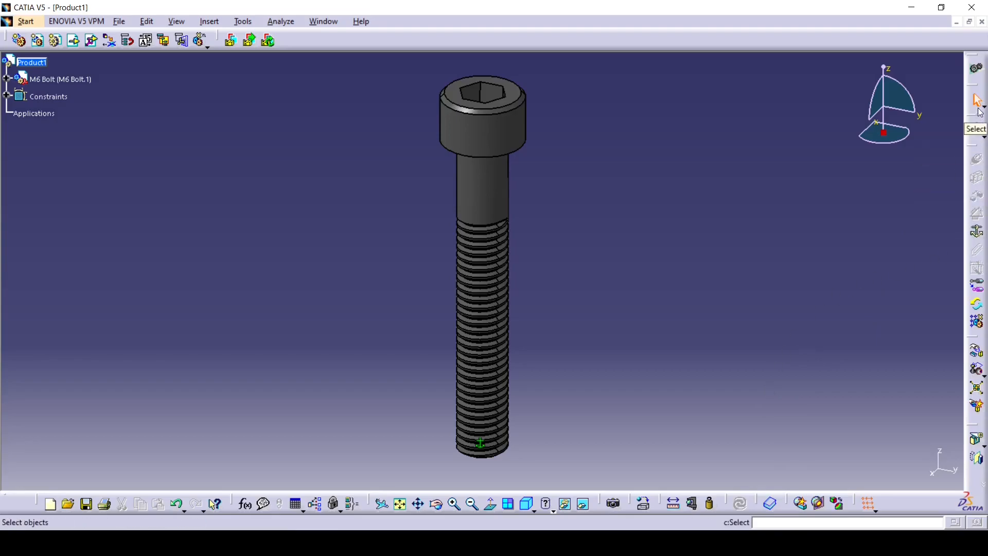
pyautogui.rightClick(979, 106)
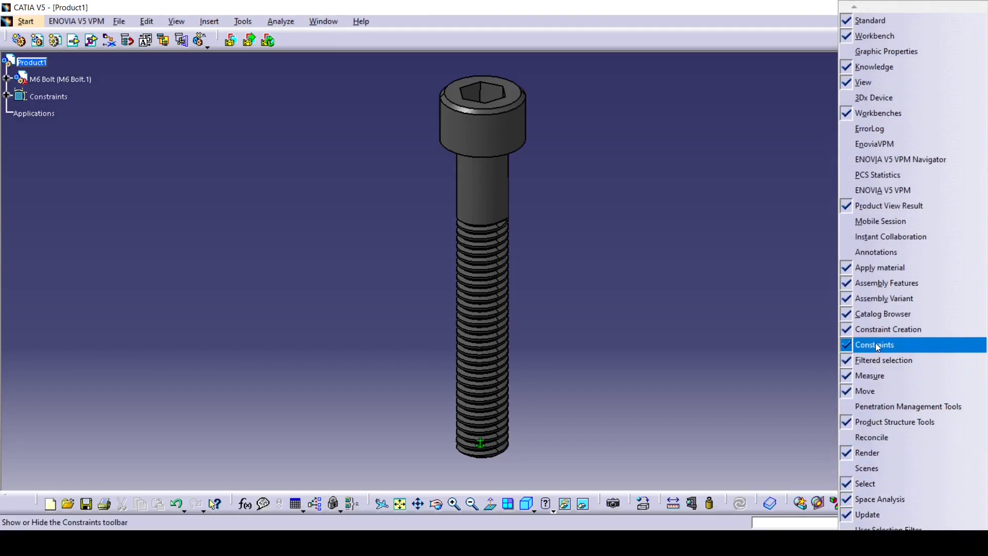
pyautogui.click(739, 293)
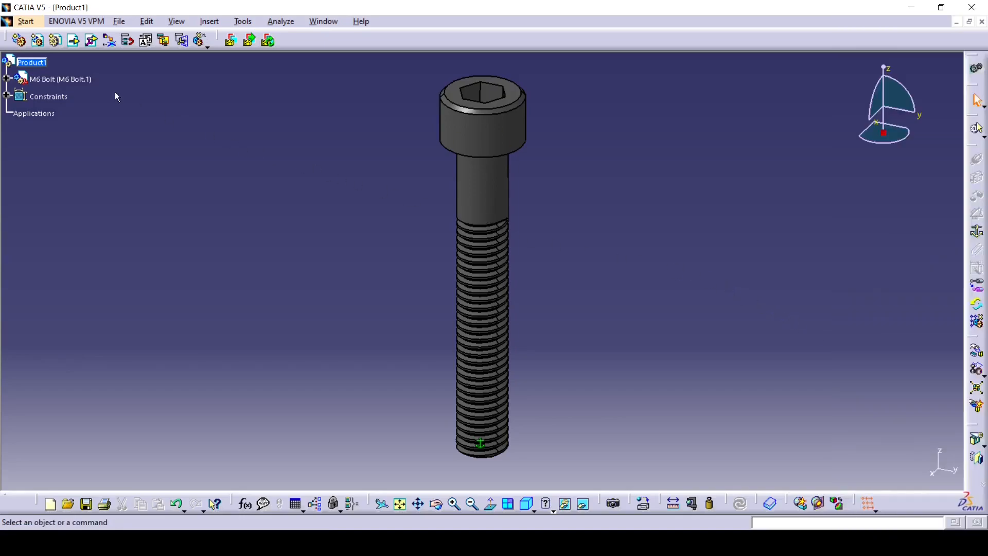
# Step: Insert the M6 Nut file into Product1 as an existing component
pyautogui.rightClick(37, 62)
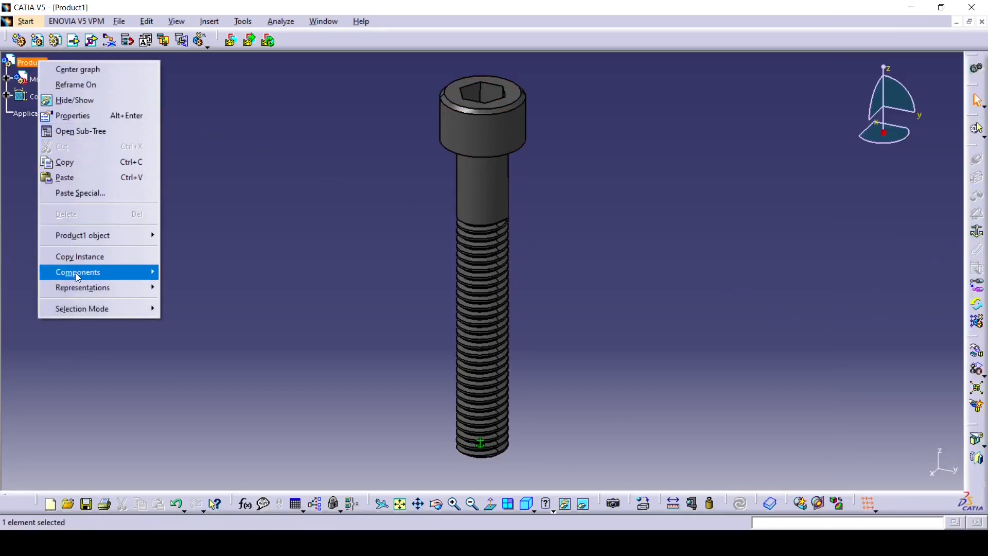
pyautogui.moveTo(77, 273)
pyautogui.click(240, 333)
pyautogui.click(409, 163)
pyautogui.click(718, 387)
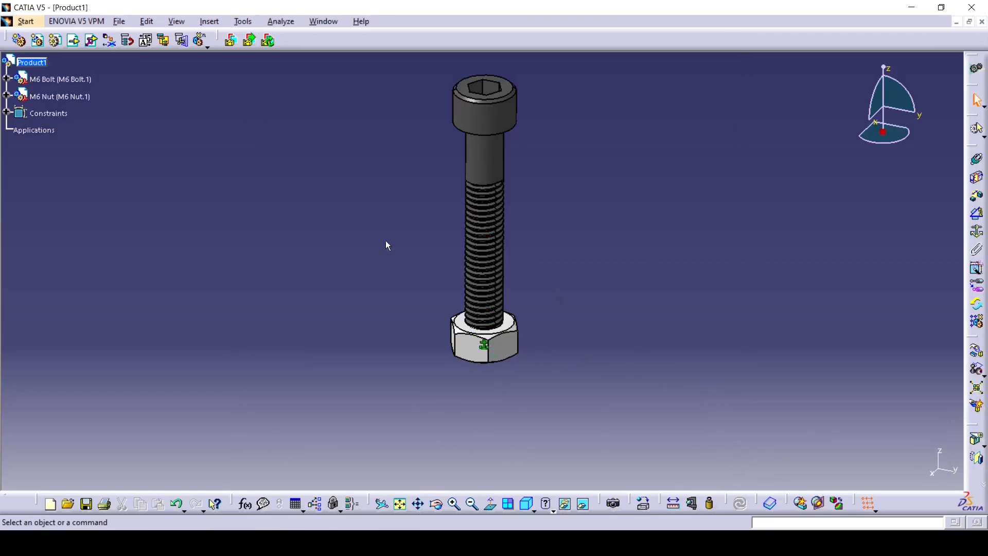
# Step: Attach the compass to a side face of the nut, move the nut clear of the bolt, and detach the compass
pyautogui.moveTo(520, 364); pyautogui.dragTo(576, 300, button='middle')
pyautogui.click(520, 364)
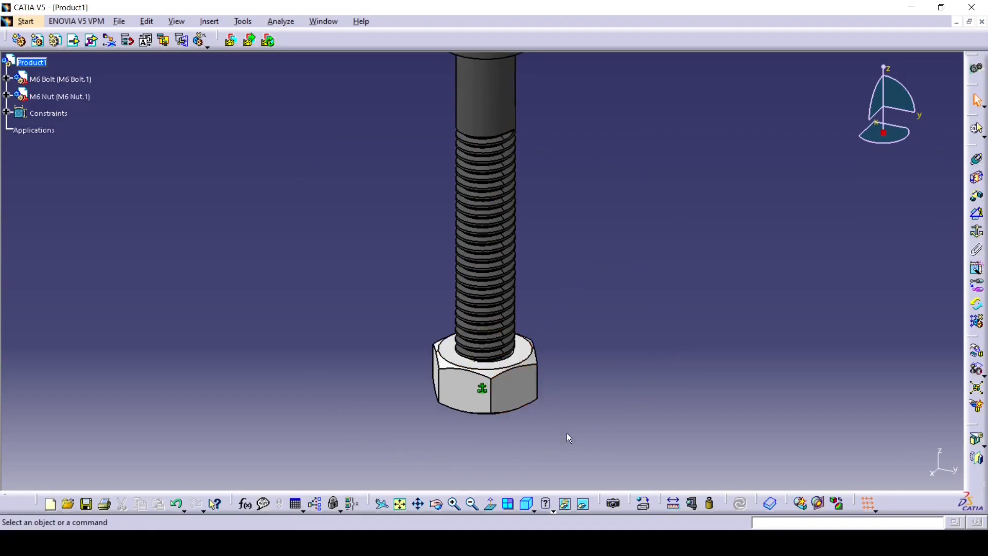
pyautogui.moveTo(884, 133); pyautogui.dragTo(844, 176)
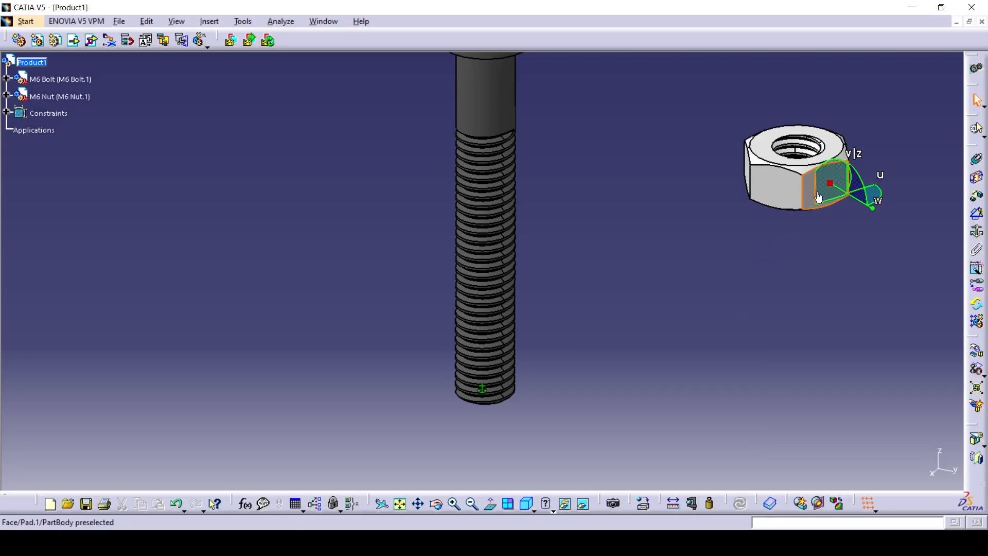
pyautogui.moveTo(830, 183); pyautogui.dragTo(872, 99)
pyautogui.click(699, 101)
pyautogui.moveTo(699, 100); pyautogui.dragTo(690, 137, button='middle')
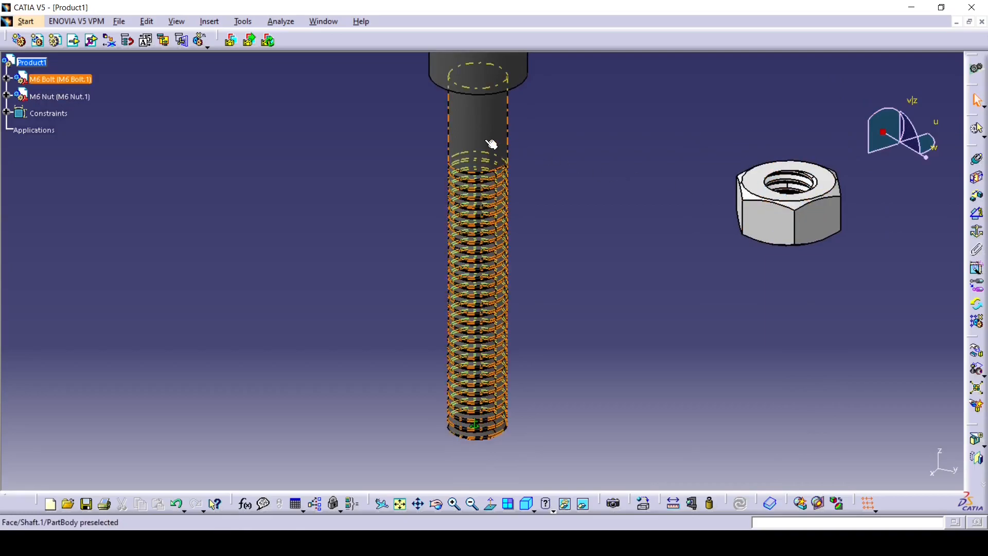
# Step: Add a Coincidence constraint between the nut's hole axis and the bolt's shank axis, and update the assembly
pyautogui.click(977, 159)
pyautogui.moveTo(851, 271); pyautogui.dragTo(440, 261, button='middle')
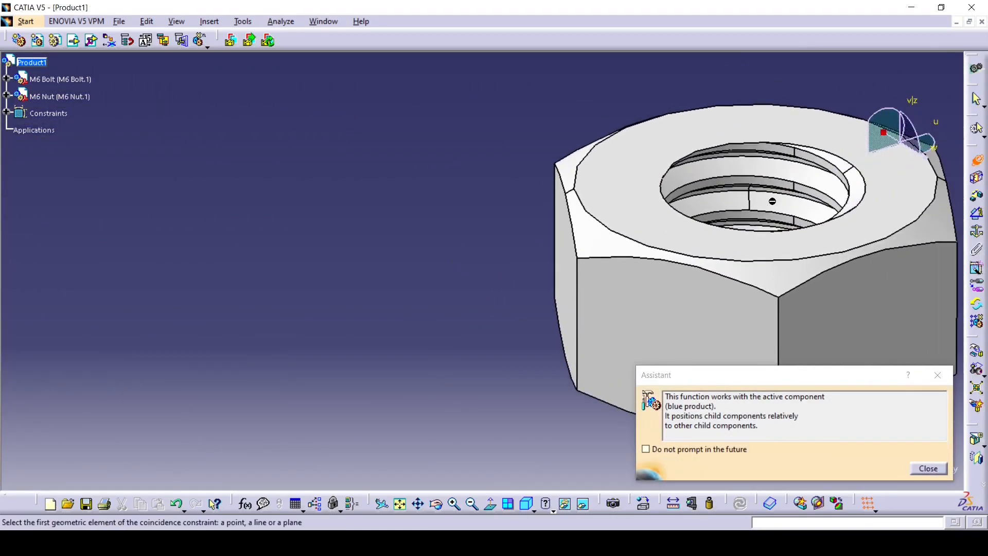
pyautogui.click(767, 185)
pyautogui.moveTo(413, 185); pyautogui.dragTo(661, 271, button='middle')
pyautogui.click(431, 154)
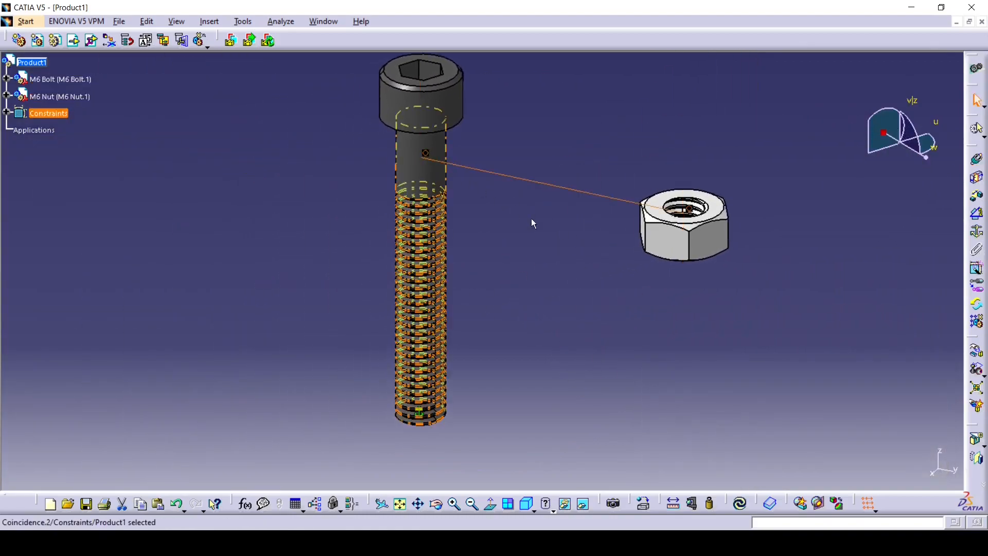
pyautogui.click(742, 502)
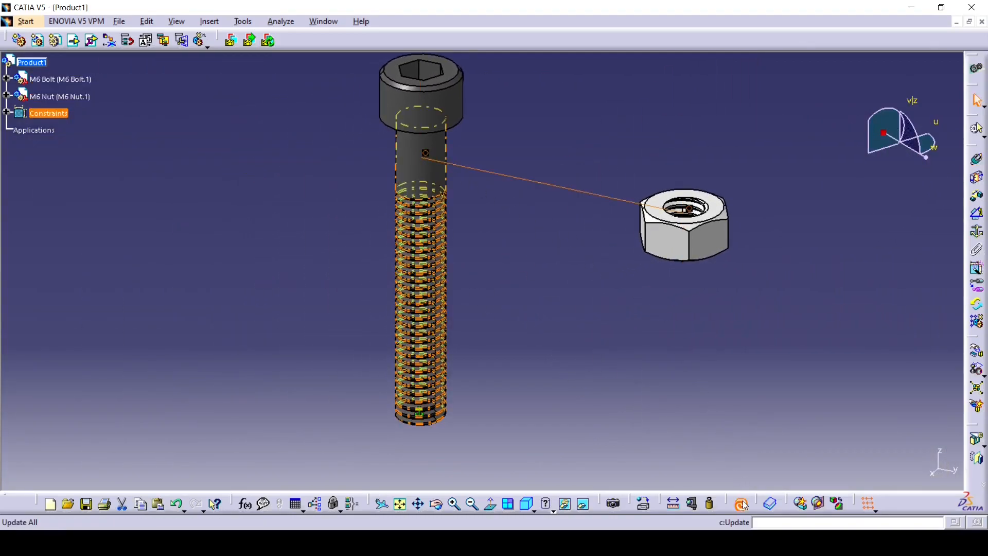
# Step: Attach the compass to the nut, slide the nut down toward the bolt's threaded end, and rotate it about the bolt's axis
pyautogui.moveTo(618, 246); pyautogui.dragTo(710, 274, button='middle')
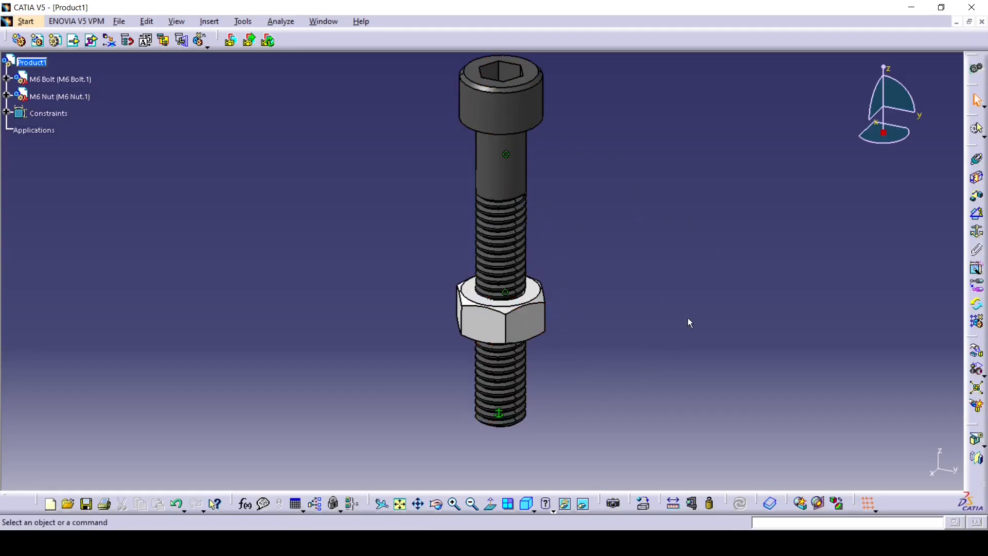
pyautogui.keyDown('ctrl'); pyautogui.moveTo(565, 368); pyautogui.dragTo(549, 350, button='middle'); pyautogui.keyUp('ctrl')
pyautogui.moveTo(585, 382); pyautogui.dragTo(542, 282, button='middle')
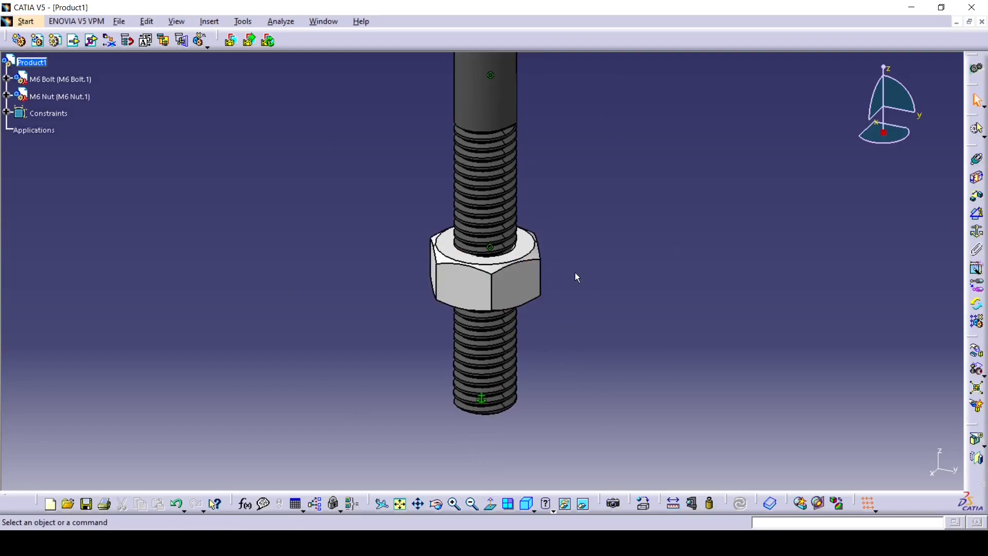
pyautogui.moveTo(884, 133); pyautogui.dragTo(546, 344)
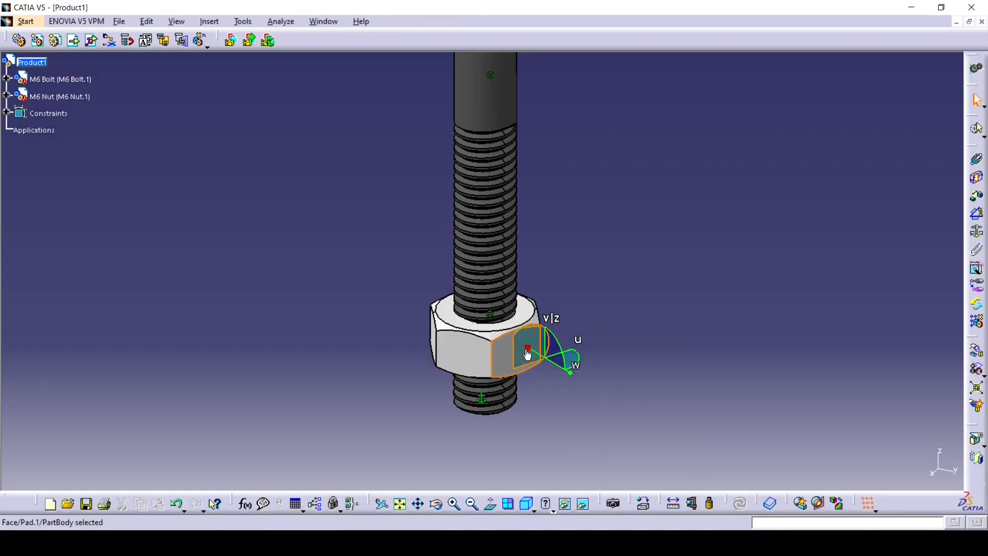
pyautogui.moveTo(527, 348); pyautogui.dragTo(529, 319)
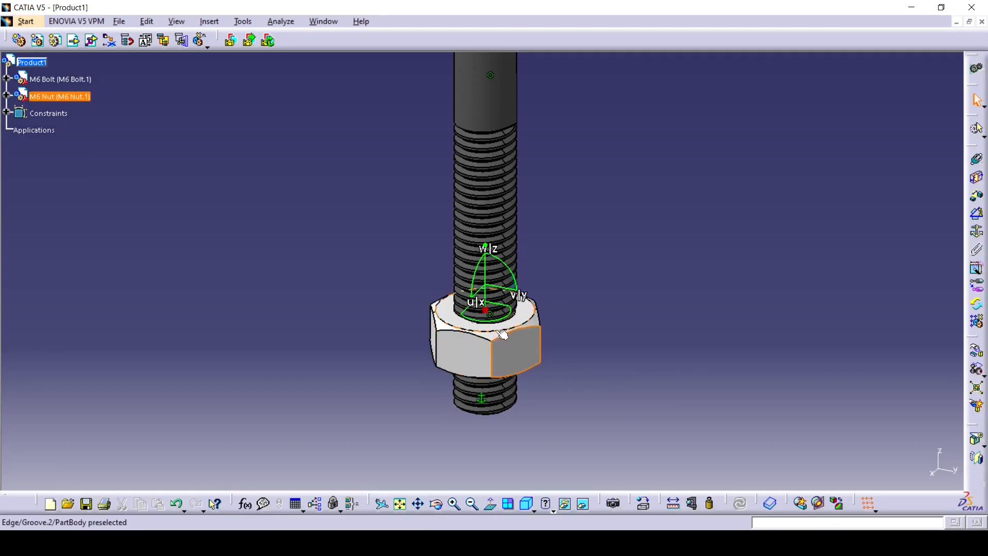
pyautogui.moveTo(506, 319); pyautogui.dragTo(455, 298)
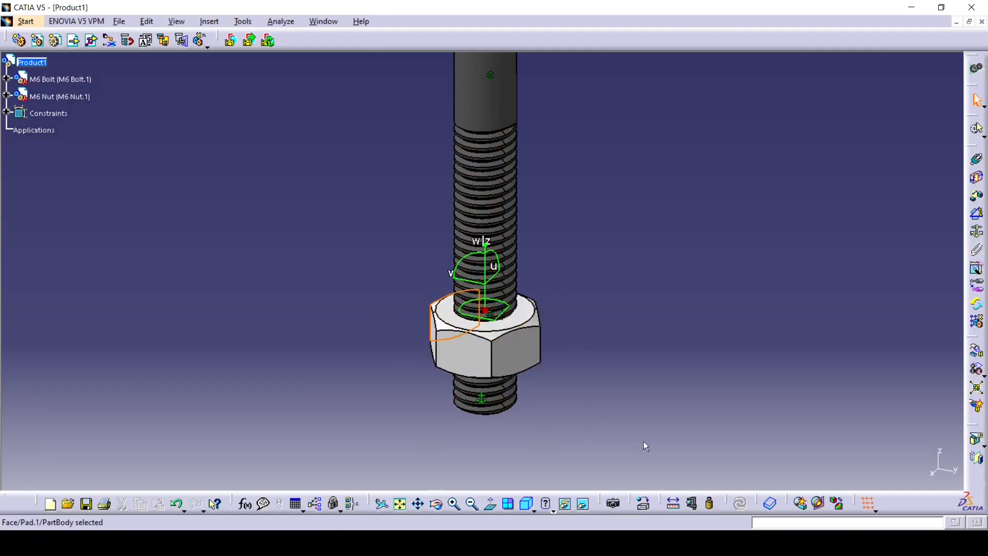
# Step: Expand the assembly constraints in the tree and detach the compass from the nut
pyautogui.click(7, 113)
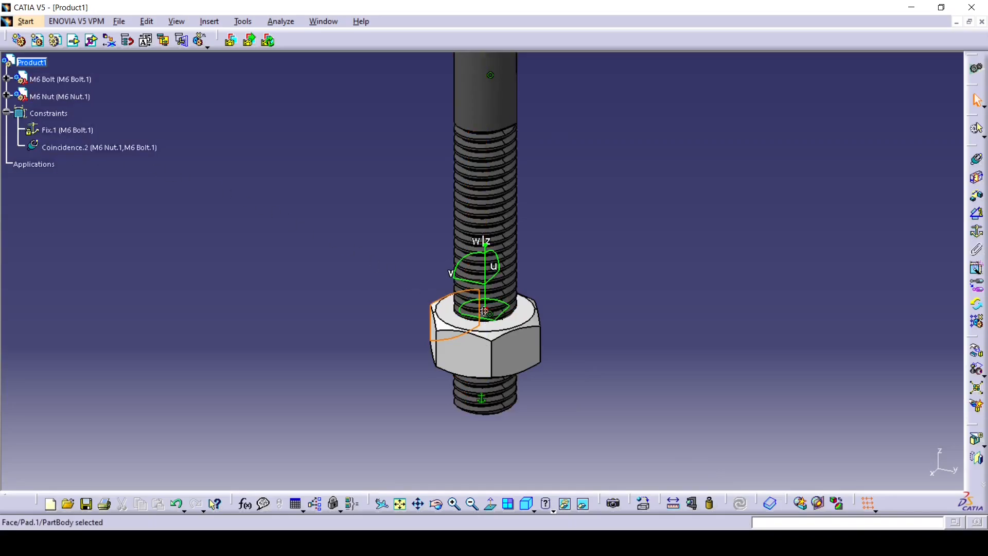
pyautogui.moveTo(704, 217); pyautogui.dragTo(713, 280)
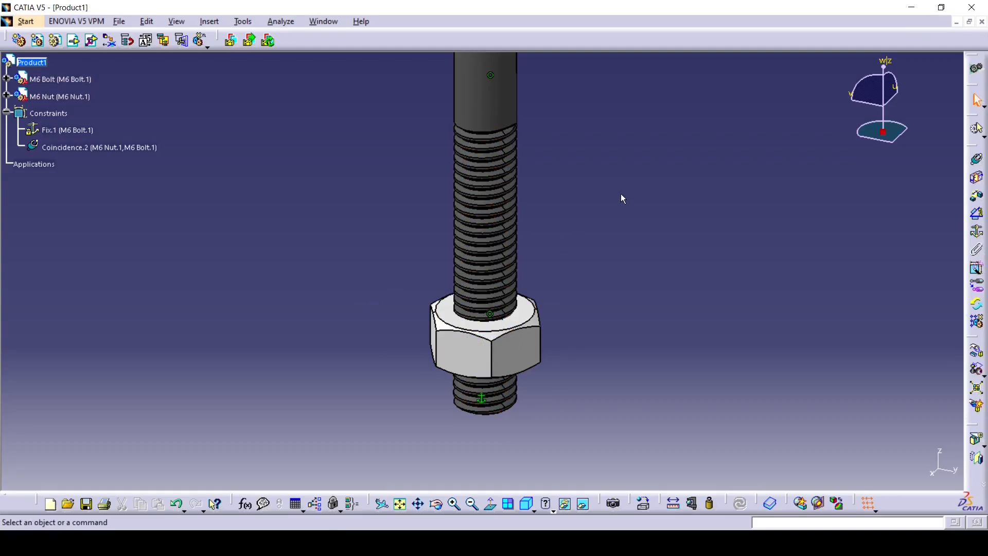
pyautogui.moveTo(552, 258); pyautogui.dragTo(547, 337, button='middle')
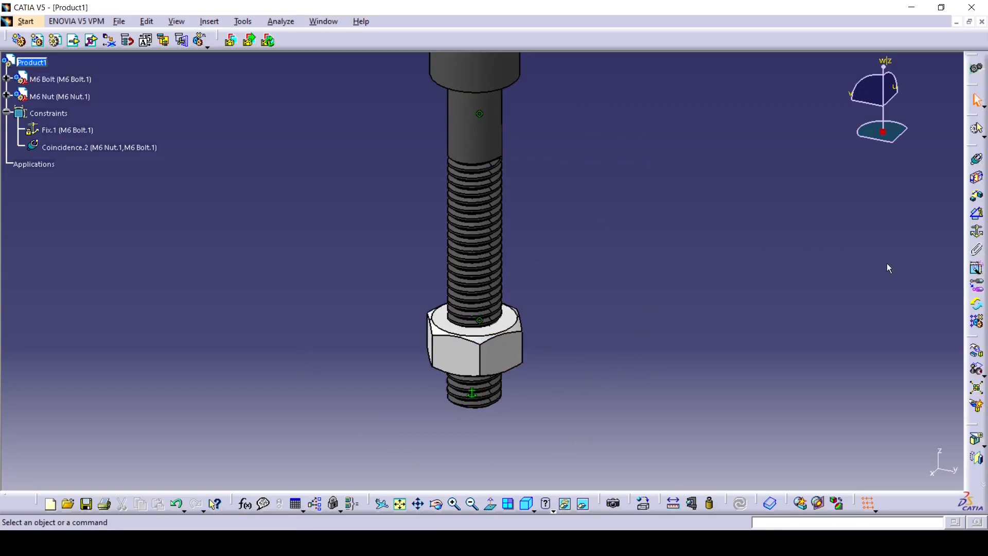
# Step: Snap the nut's outer flat face flush with the end face of the bolt's threaded shank
pyautogui.click(978, 371)
pyautogui.moveTo(399, 413); pyautogui.dragTo(402, 215, button='middle')
pyautogui.moveTo(481, 416); pyautogui.dragTo(537, 212, button='middle')
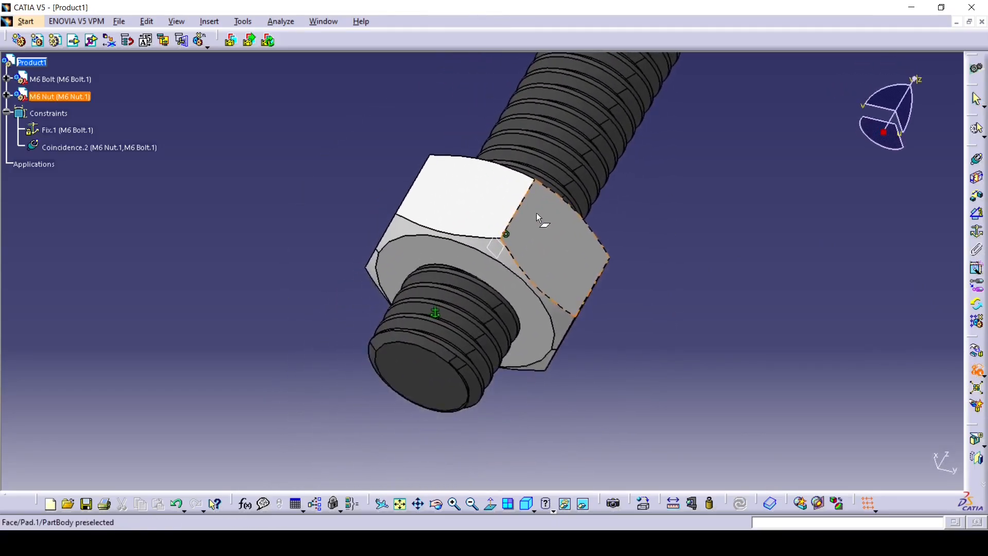
pyautogui.click(508, 282)
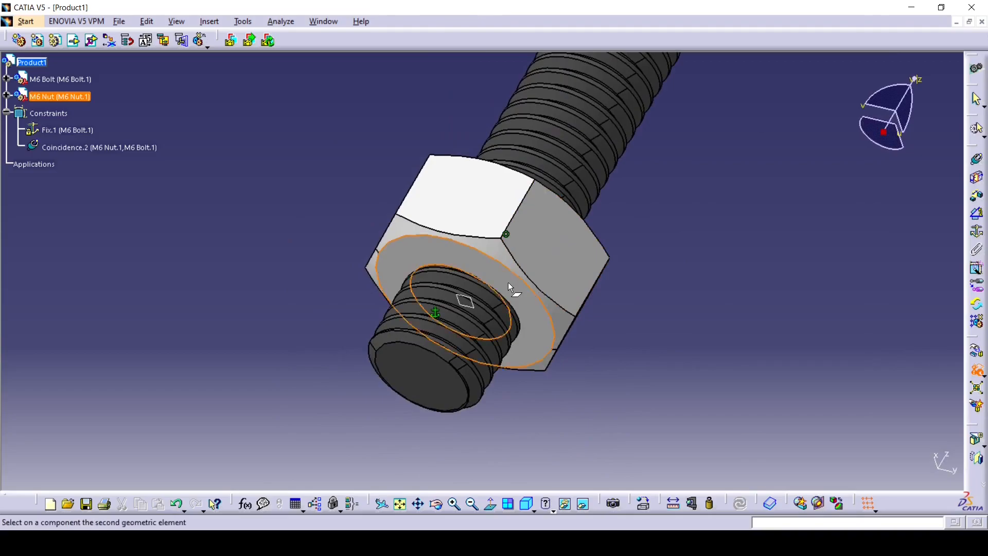
pyautogui.click(427, 382)
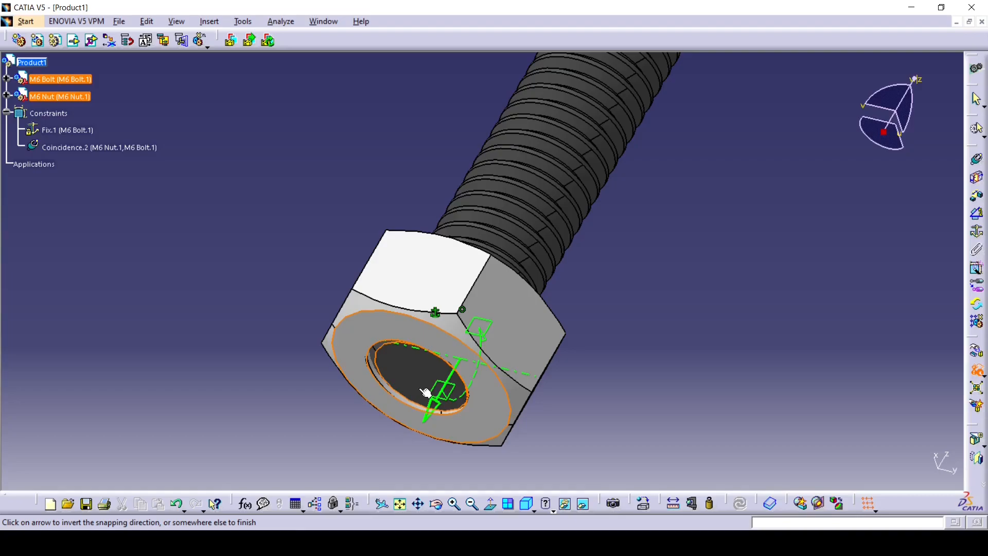
pyautogui.click(922, 352)
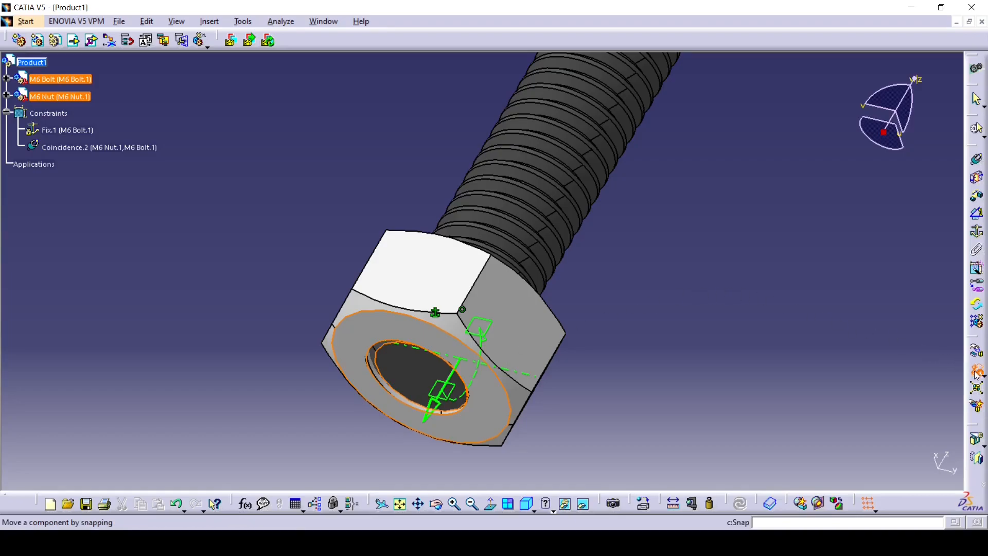
pyautogui.click(977, 375)
pyautogui.keyDown('ctrl'); pyautogui.moveTo(446, 140); pyautogui.dragTo(476, 215, button='middle'); pyautogui.keyUp('ctrl')
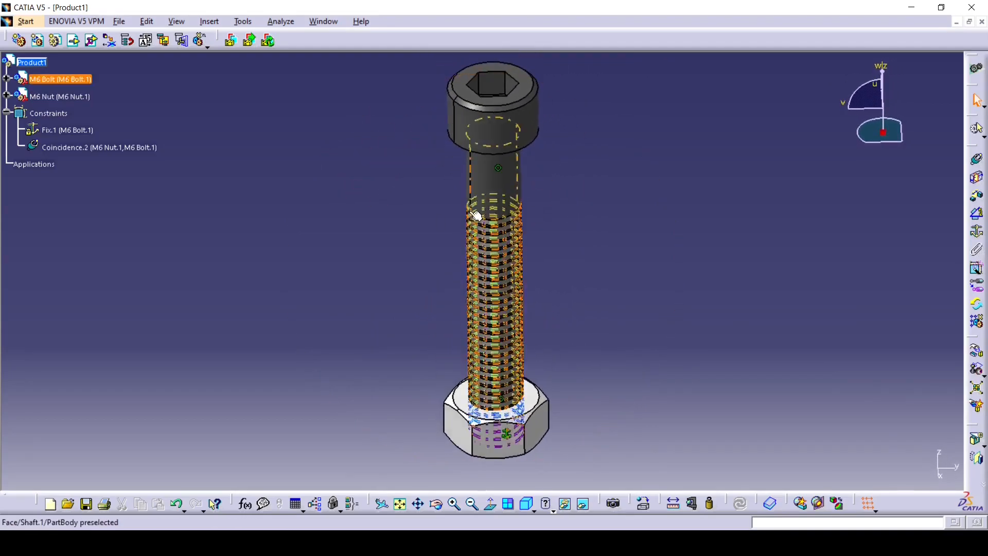
# Step: Switch to the DMU Kinematics workbench and locate its DMU Kinematics toolbar
pyautogui.click(28, 23)
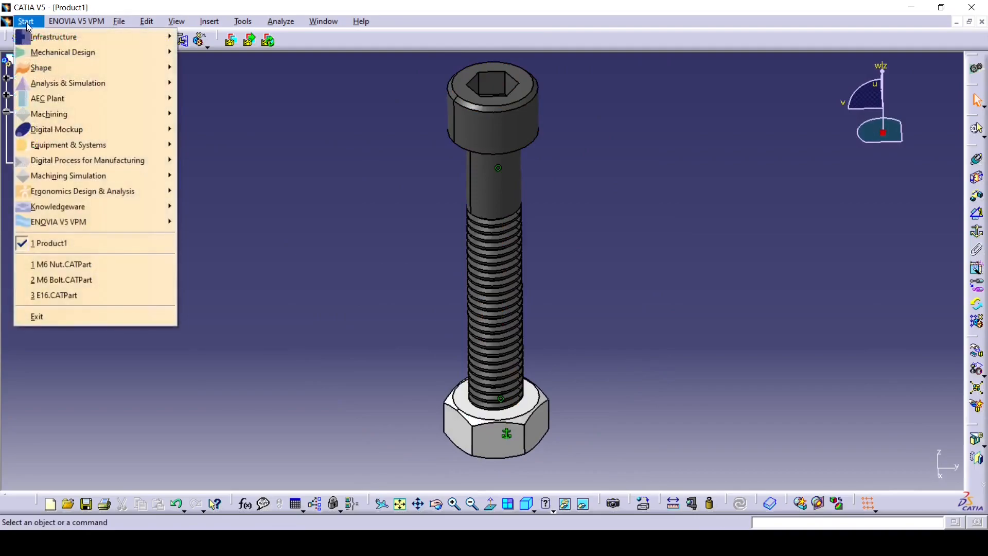
pyautogui.moveTo(66, 130)
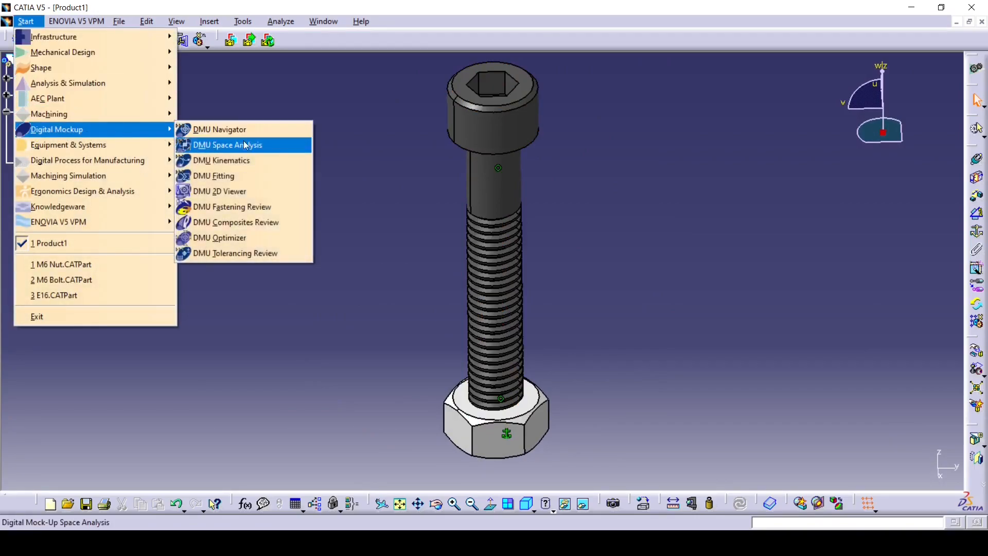
pyautogui.click(238, 160)
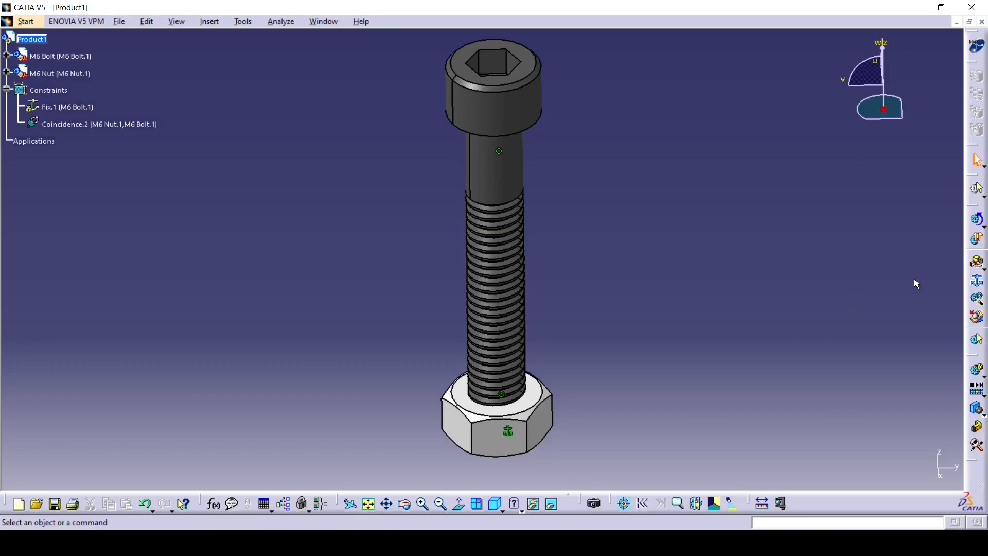
pyautogui.click(982, 284)
pyautogui.rightClick(978, 134)
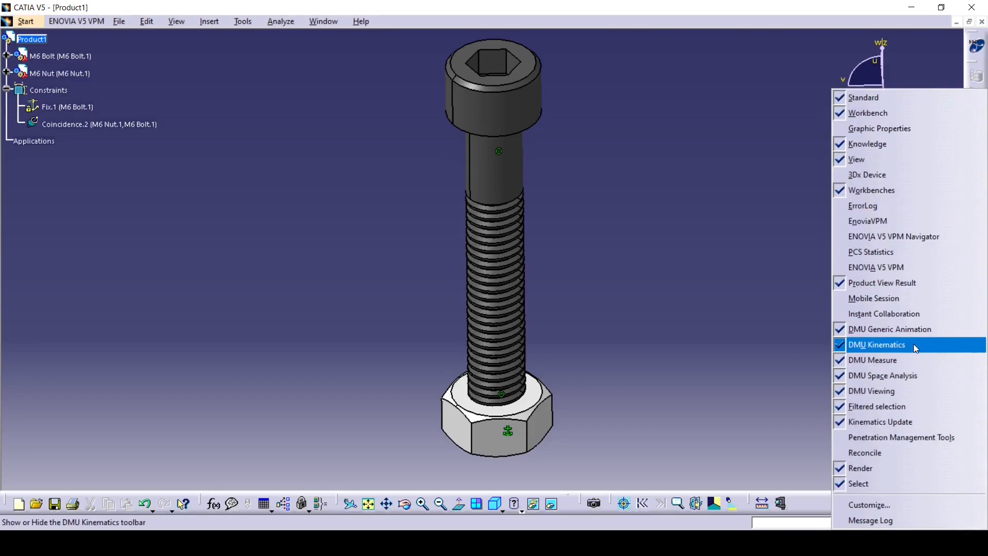
pyautogui.click(915, 345)
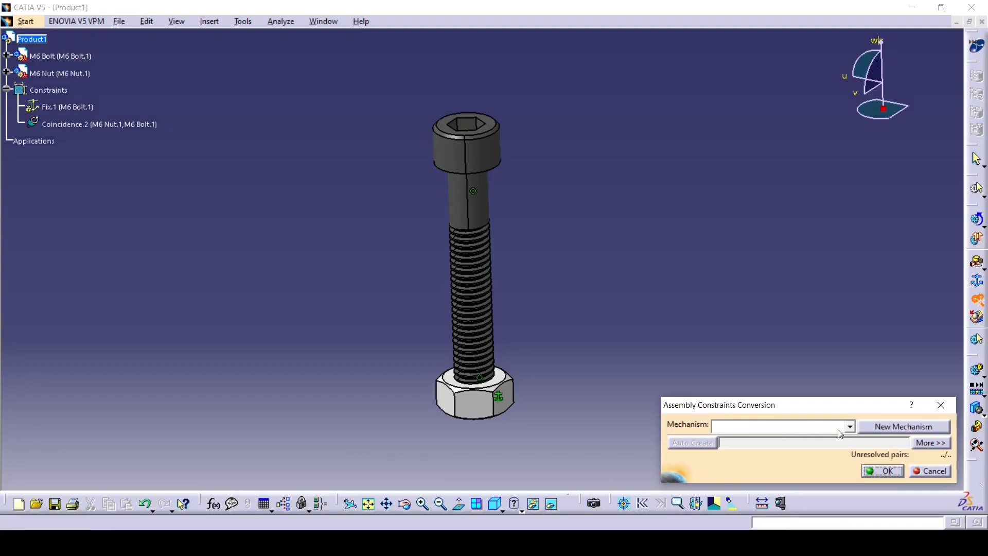
# Step: Convert the assembly constraints into joints by auto-creating them in a new mechanism named Mechanism.1
pyautogui.click(880, 428)
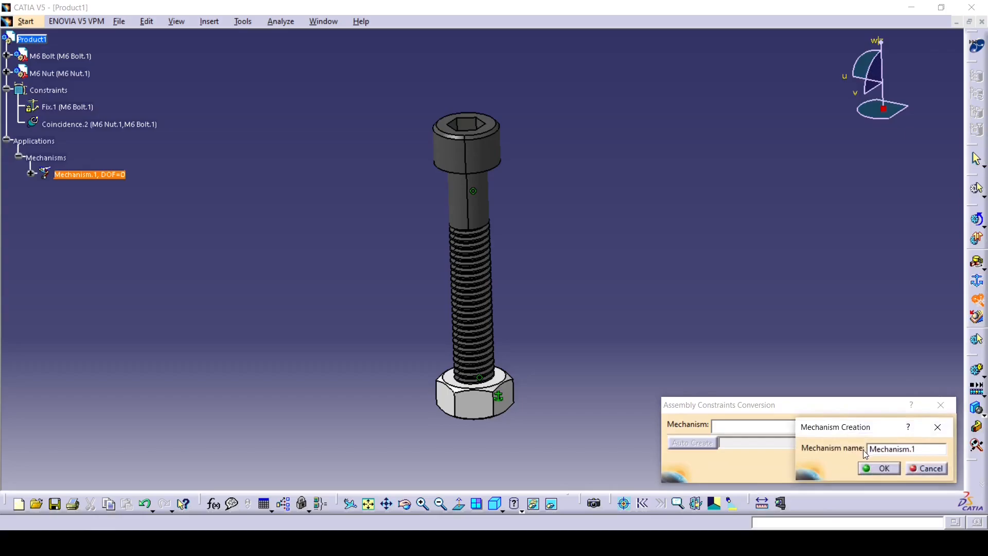
pyautogui.click(881, 469)
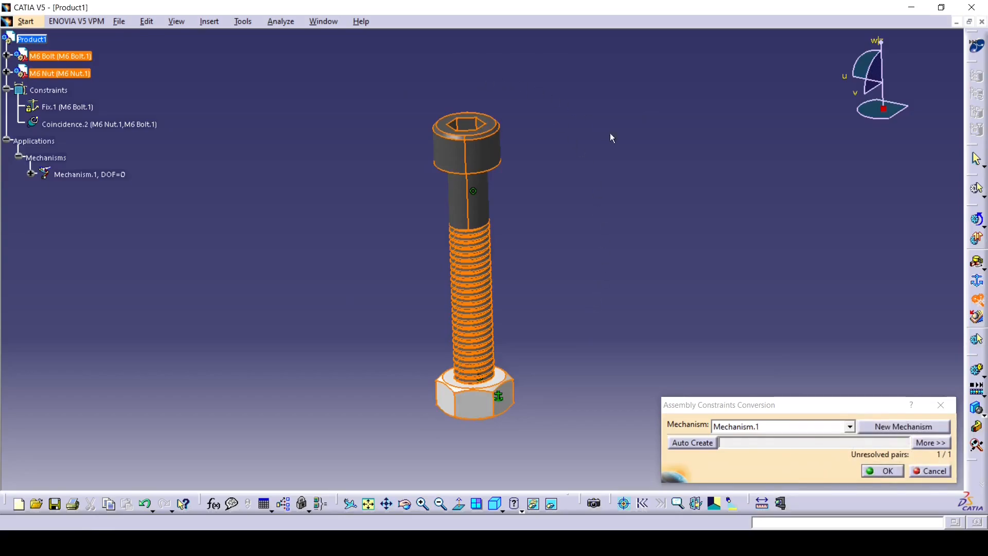
pyautogui.click(690, 442)
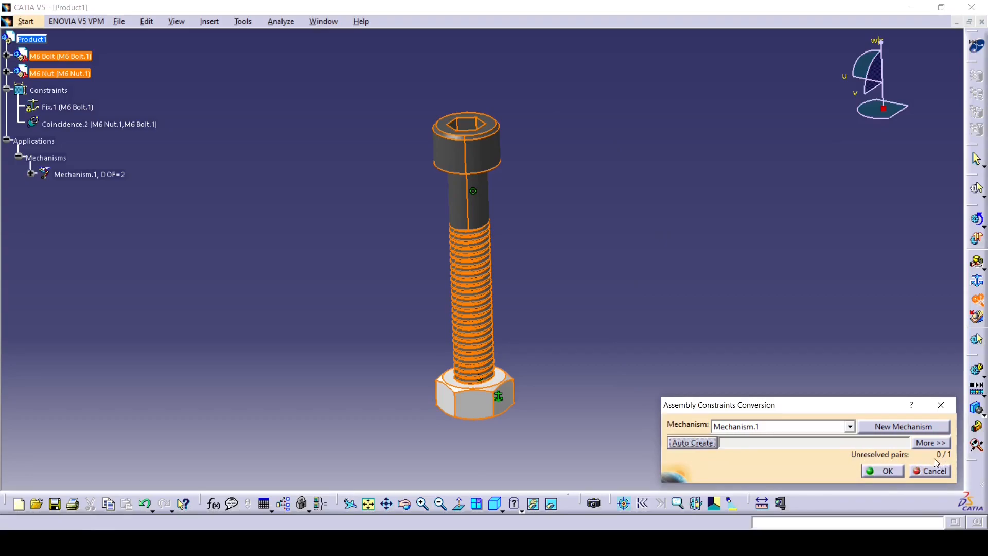
pyautogui.click(895, 474)
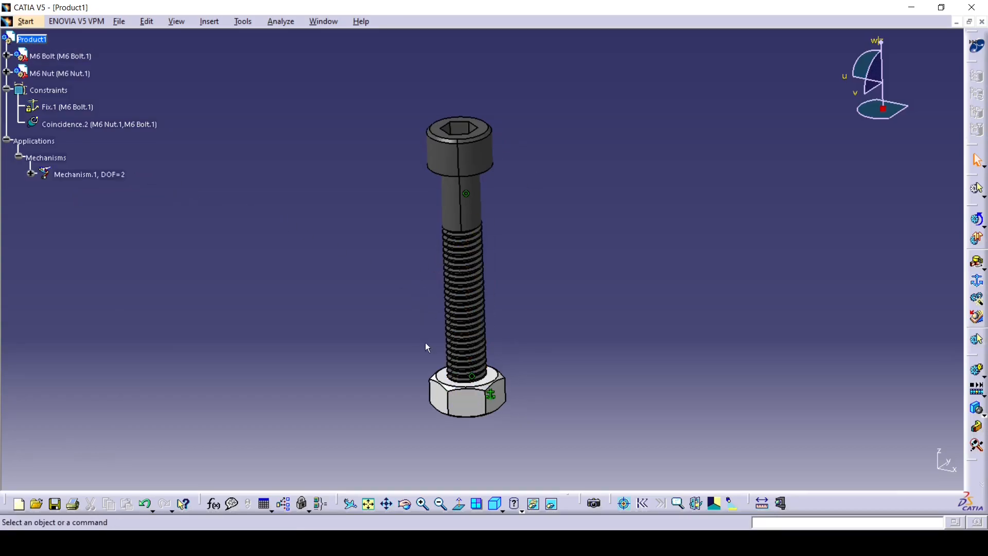
# Step: Expand Mechanism.1 and its cylindrical joint in the tree to examine the joints and the fixed part
pyautogui.moveTo(504, 426); pyautogui.dragTo(480, 319, button='middle')
pyautogui.click(504, 426)
pyautogui.moveTo(554, 425); pyautogui.dragTo(532, 310, button='middle')
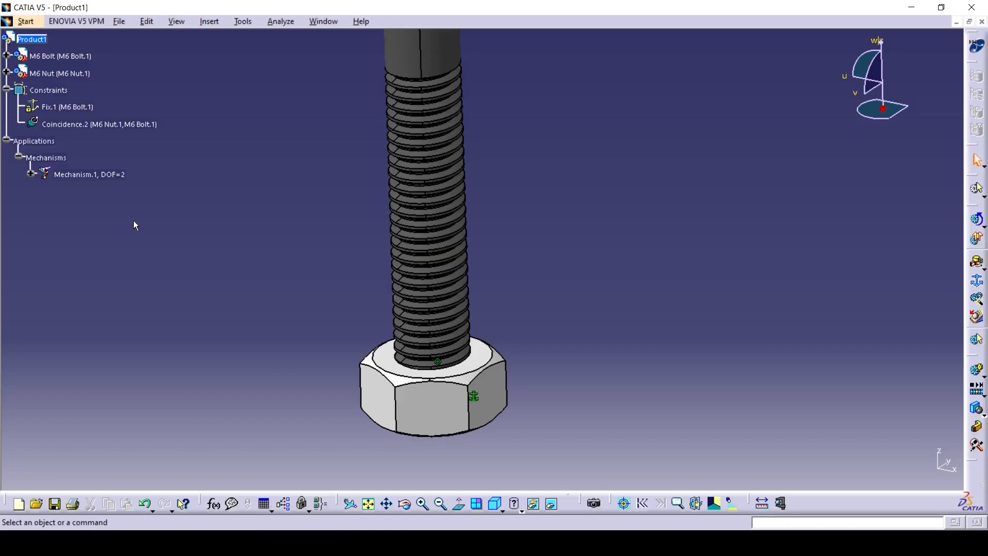
pyautogui.click(31, 174)
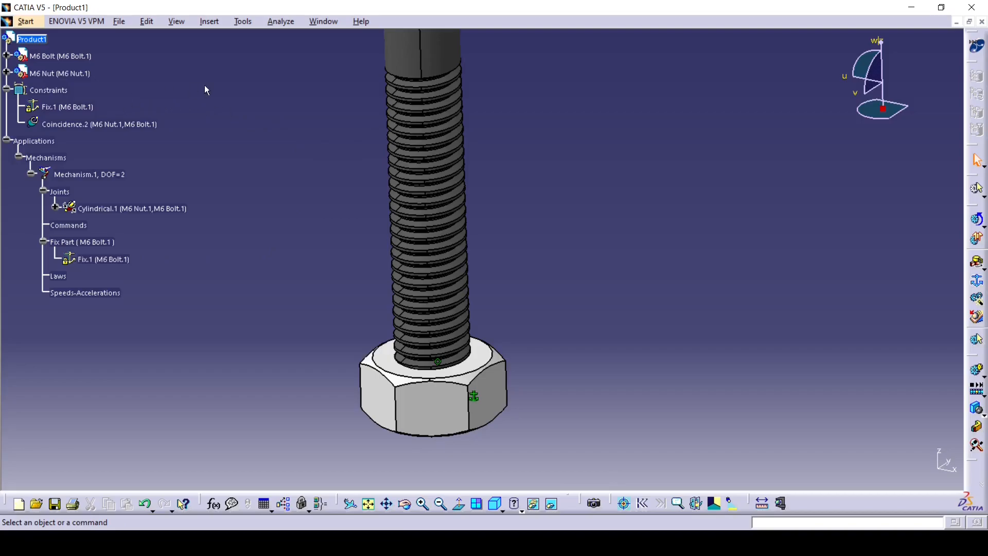
pyautogui.click(55, 207)
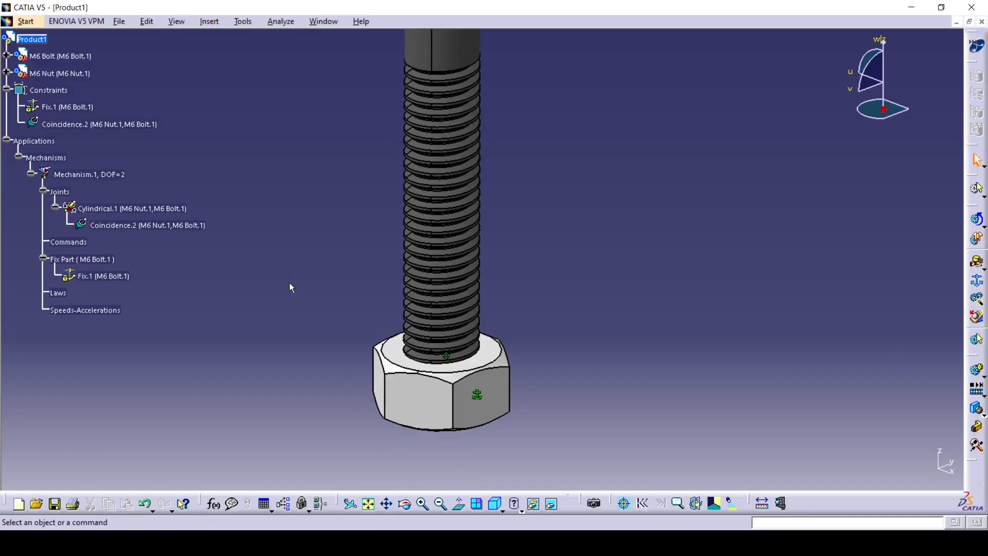
# Step: Edit the cylindrical joint between nut and bolt and make it both angle driven and length driven
pyautogui.doubleClick(133, 208)
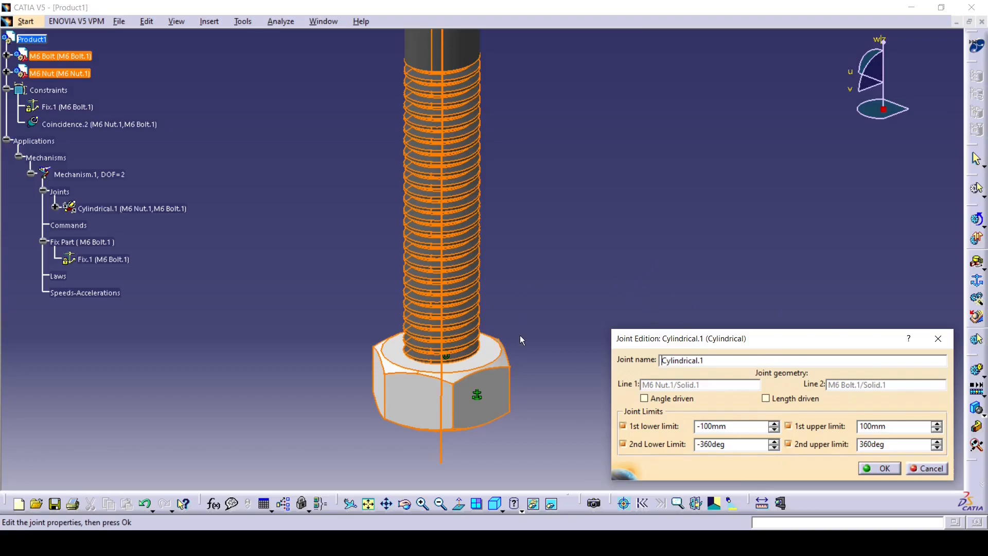
pyautogui.click(644, 400)
pyautogui.click(766, 398)
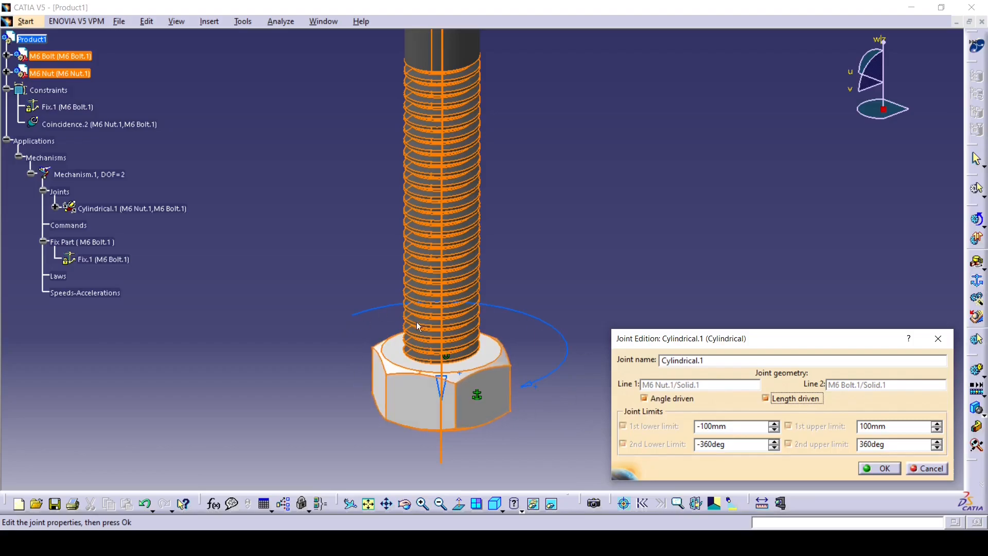
pyautogui.click(443, 383)
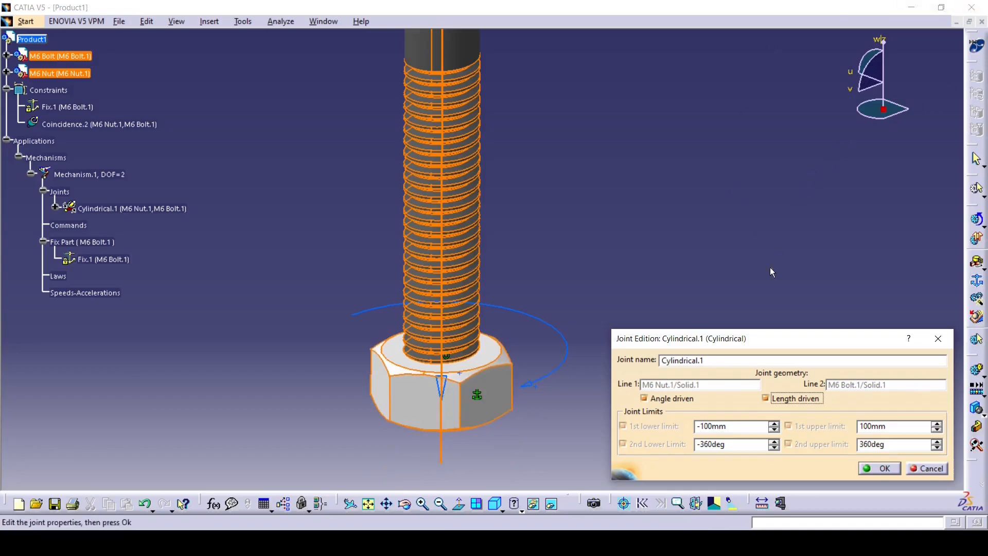
# Step: Set the joint's lower limits to 0 mm and 0 deg and its upper limits to 25 mm and 25*360 deg
pyautogui.doubleClick(720, 426)
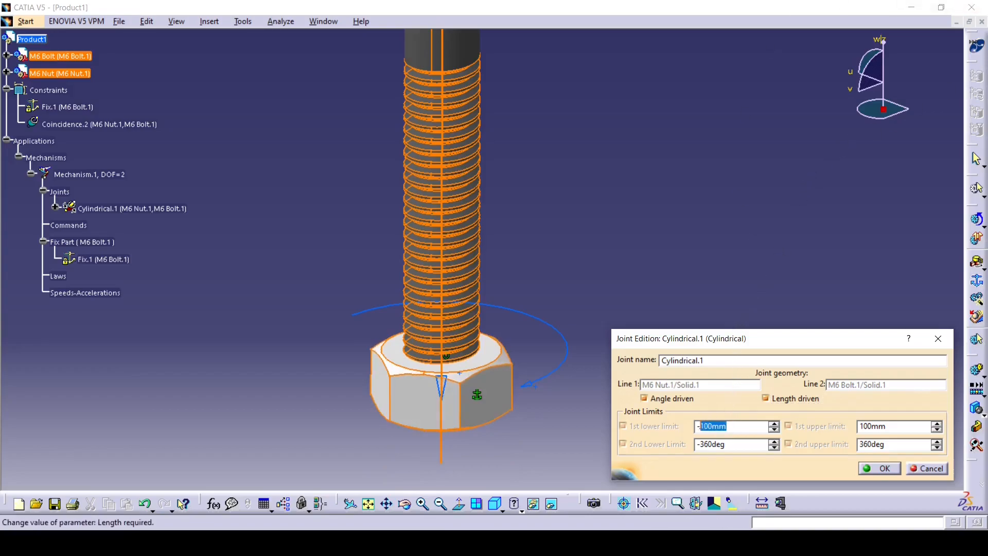
pyautogui.write('0')
pyautogui.doubleClick(741, 444)
pyautogui.write('0')
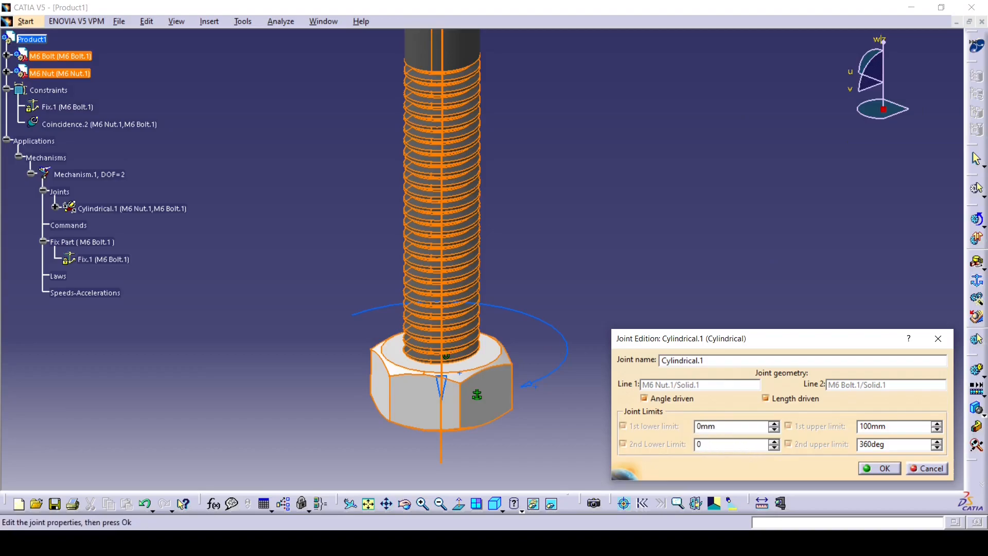
pyautogui.doubleClick(859, 428)
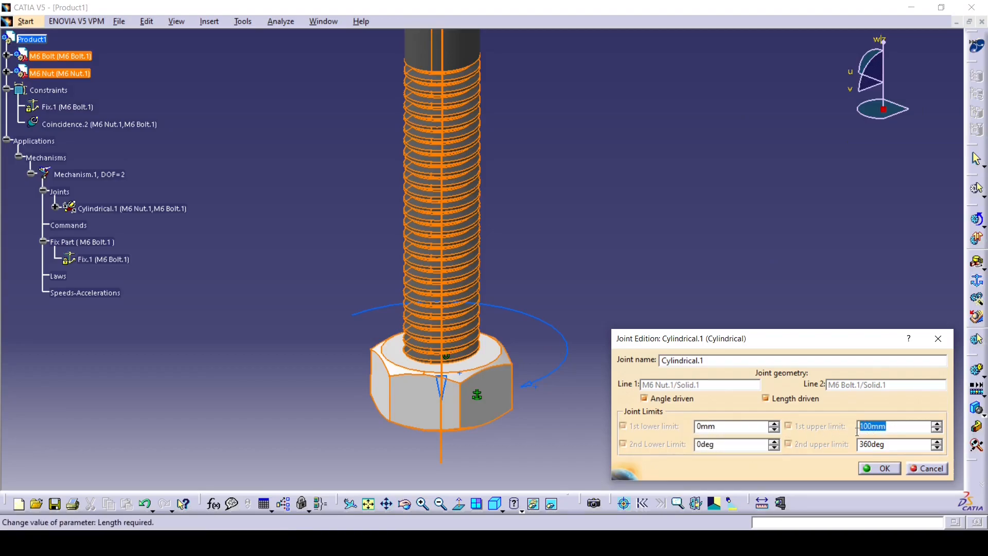
pyautogui.write('25')
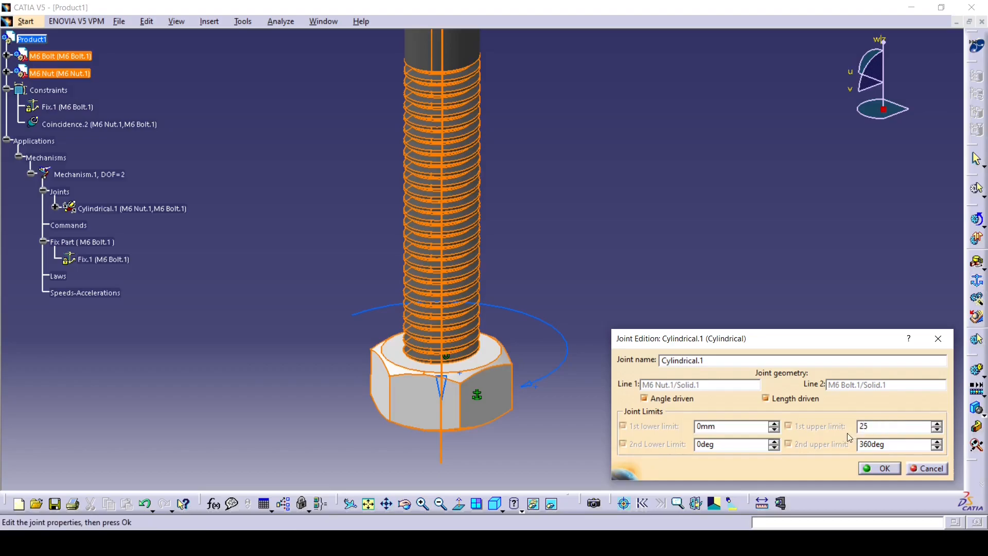
pyautogui.moveTo(463, 349); pyautogui.dragTo(444, 360)
pyautogui.click(896, 444)
pyautogui.doubleClick(882, 445)
pyautogui.write('25*')
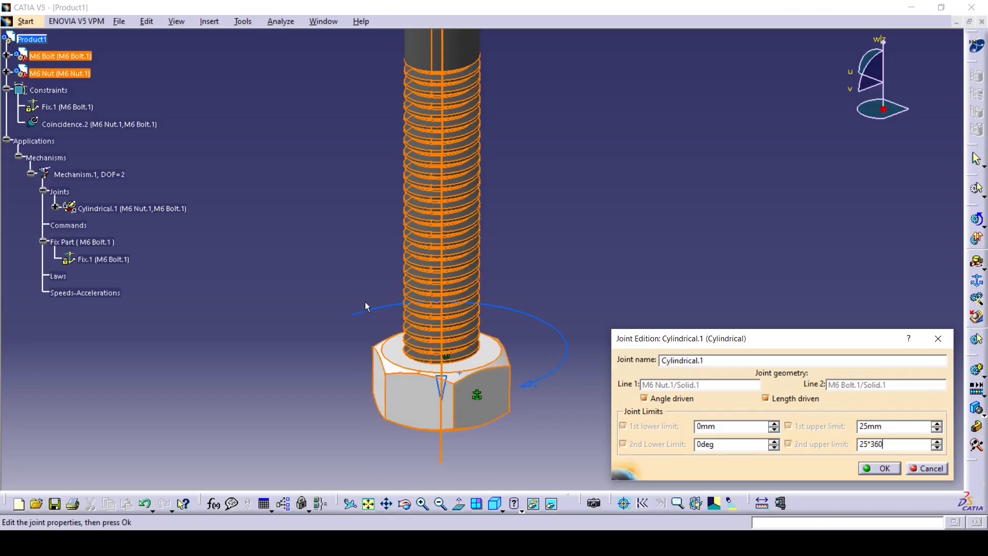
# Step: Slide the nut along the bolt to check the cylindrical joint's length and rotation directions
pyautogui.moveTo(519, 260); pyautogui.dragTo(547, 381, button='middle')
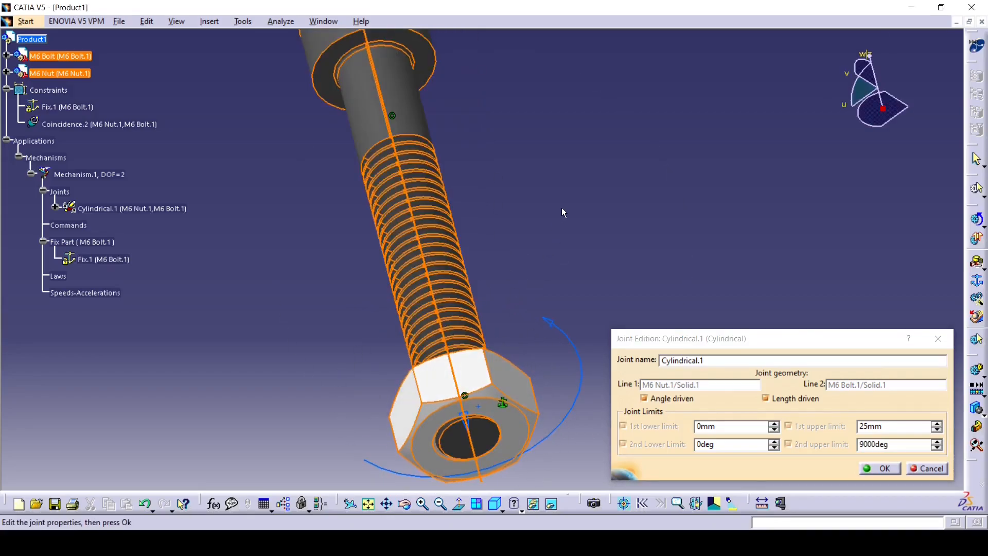
pyautogui.moveTo(468, 416)
pyautogui.moveTo(473, 421); pyautogui.dragTo(402, 173)
pyautogui.moveTo(552, 324)
pyautogui.moveTo(455, 370)
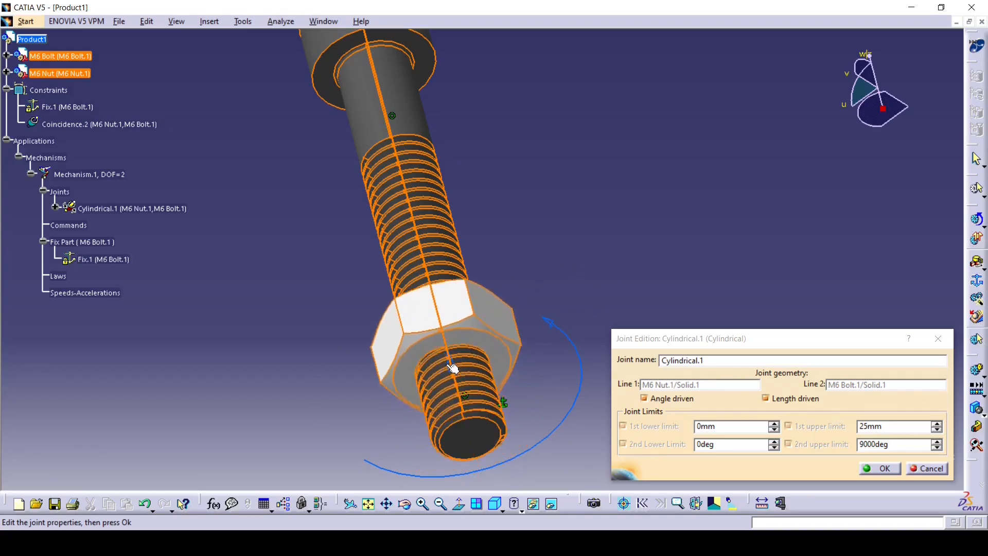
# Step: Reverse the cylindrical joint's drive direction and accept the joint, reopening it to recheck the nut's travel
pyautogui.click(551, 322)
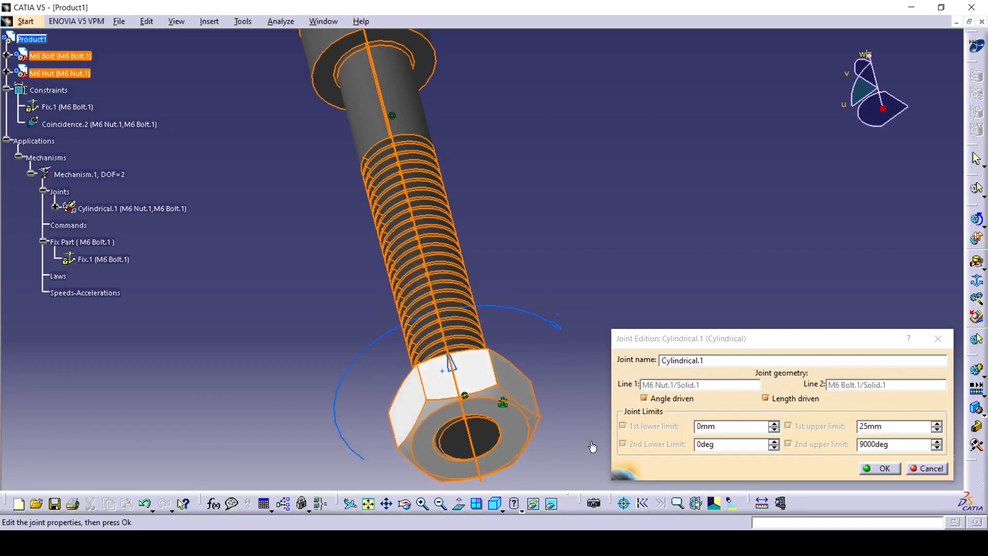
pyautogui.click(878, 468)
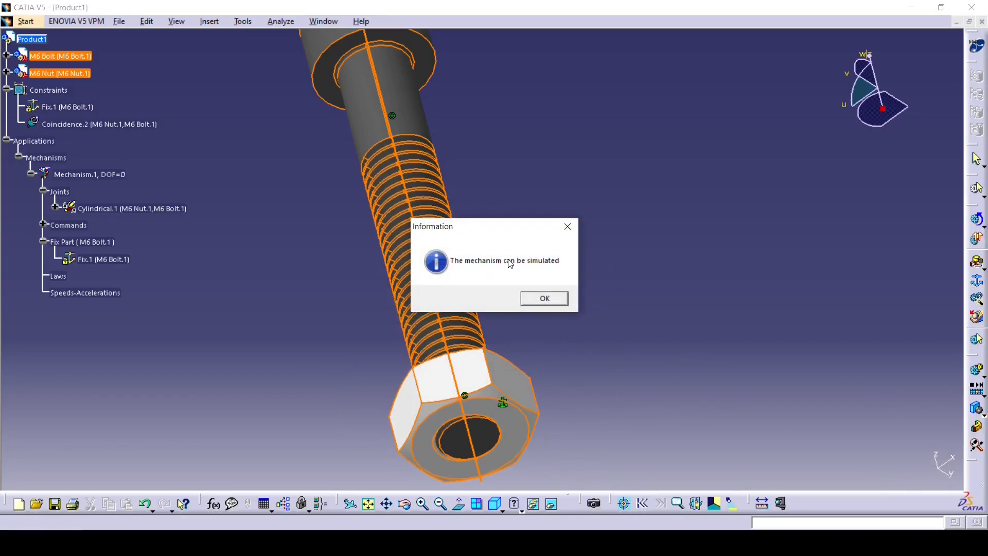
pyautogui.click(541, 297)
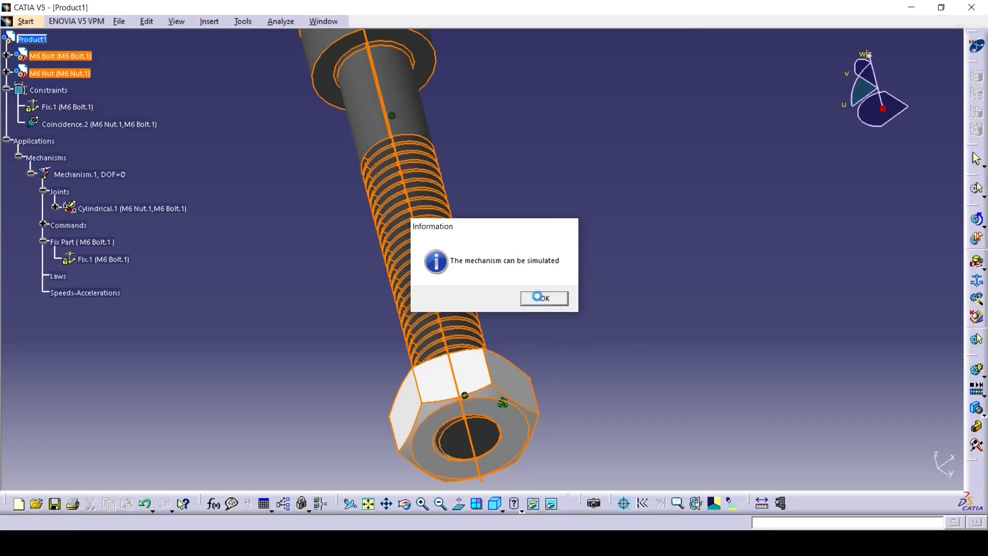
pyautogui.doubleClick(129, 207)
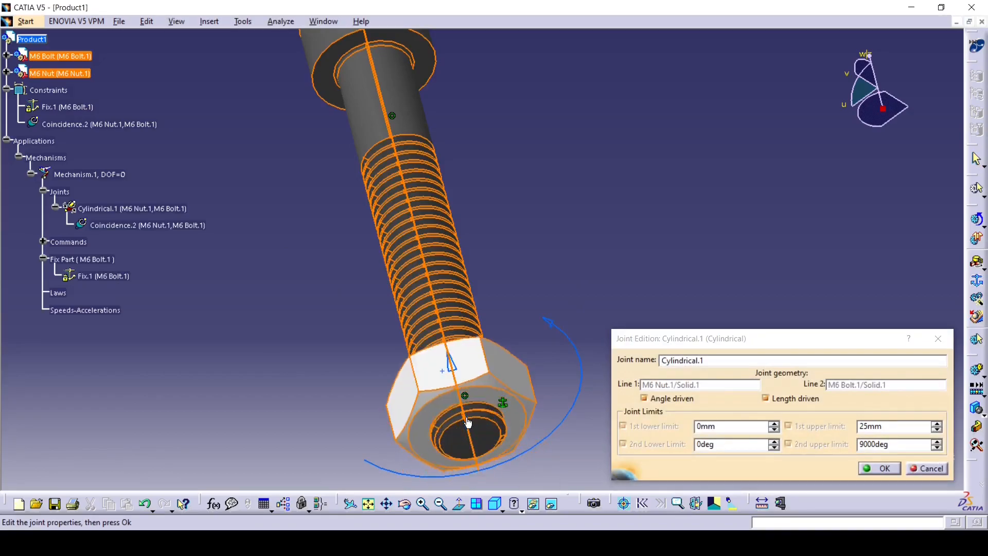
pyautogui.click(879, 468)
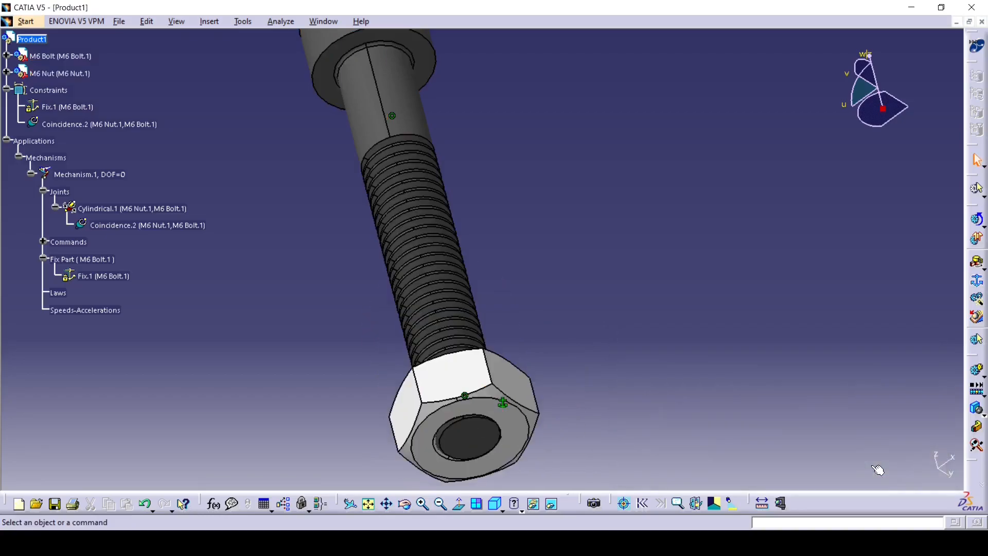
# Step: Reopen the cylindrical joint's definition to review its drive settings and limits, and accept it
pyautogui.doubleClick(111, 211)
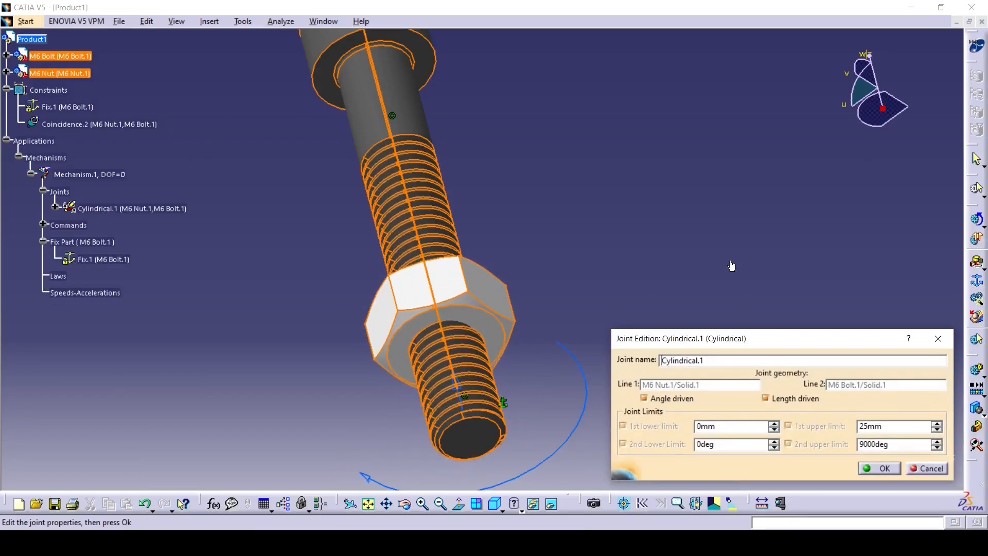
pyautogui.click(882, 469)
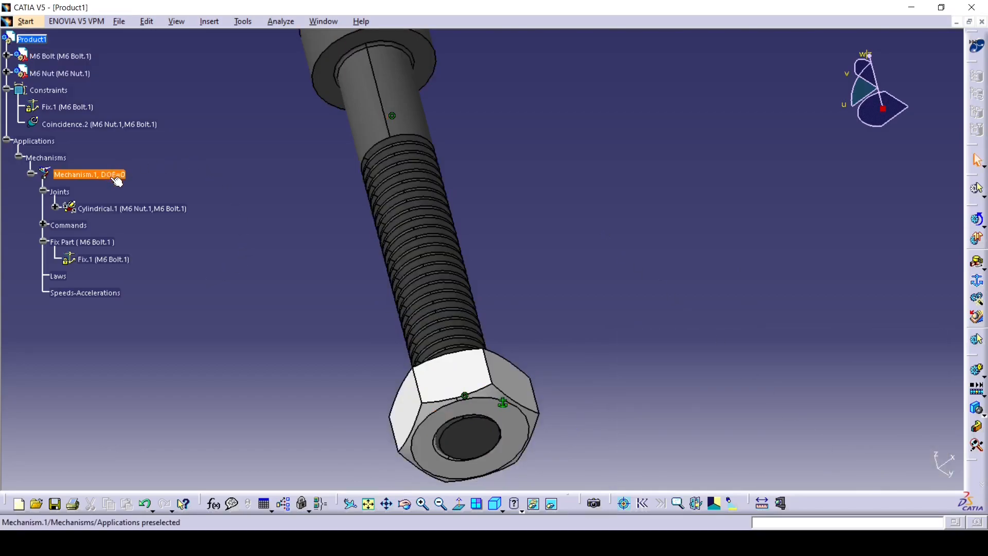
# Step: Create a simulation of Mechanism.1 and arrange its dialogs clear of the bolt and nut
pyautogui.moveTo(510, 154); pyautogui.dragTo(499, 255, button='middle')
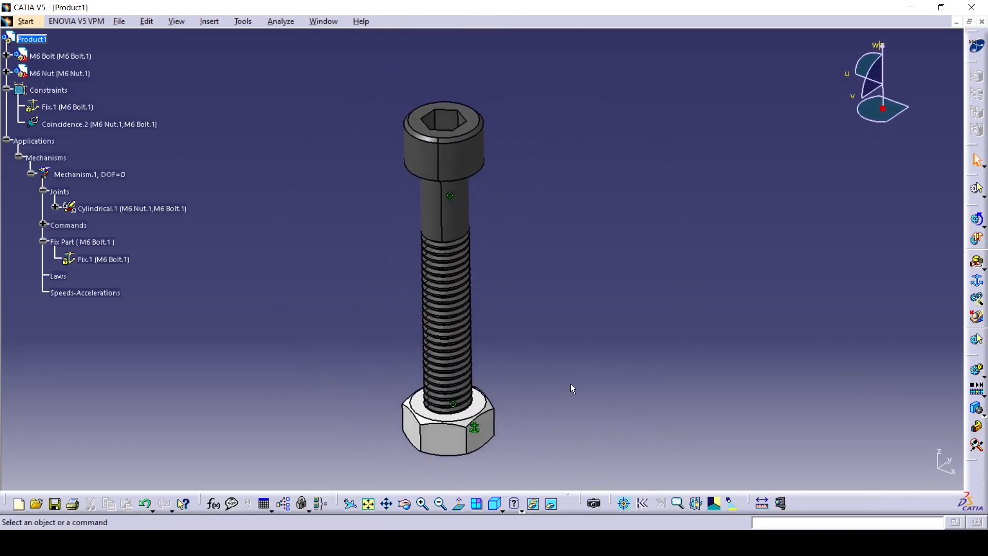
pyautogui.moveTo(593, 302); pyautogui.dragTo(650, 288, button='middle')
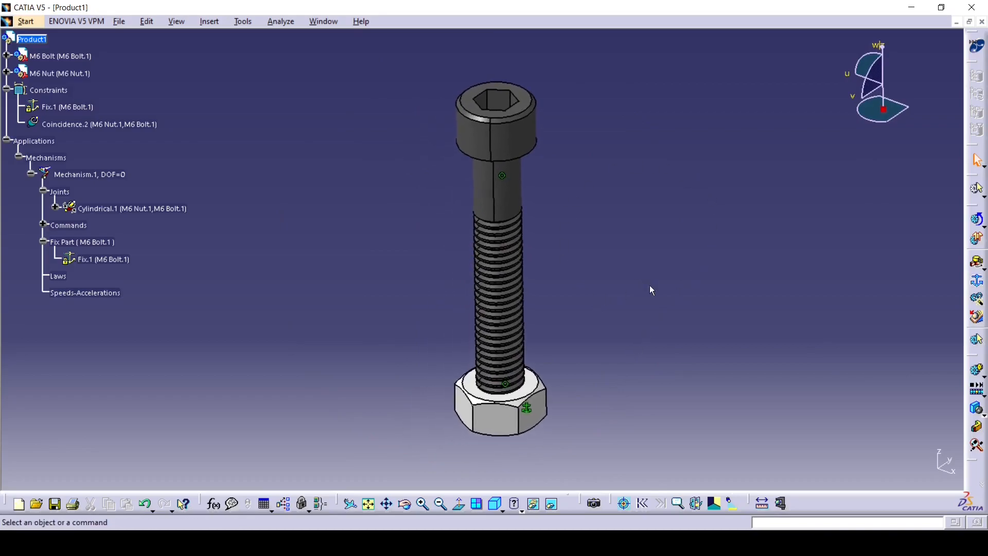
pyautogui.click(978, 372)
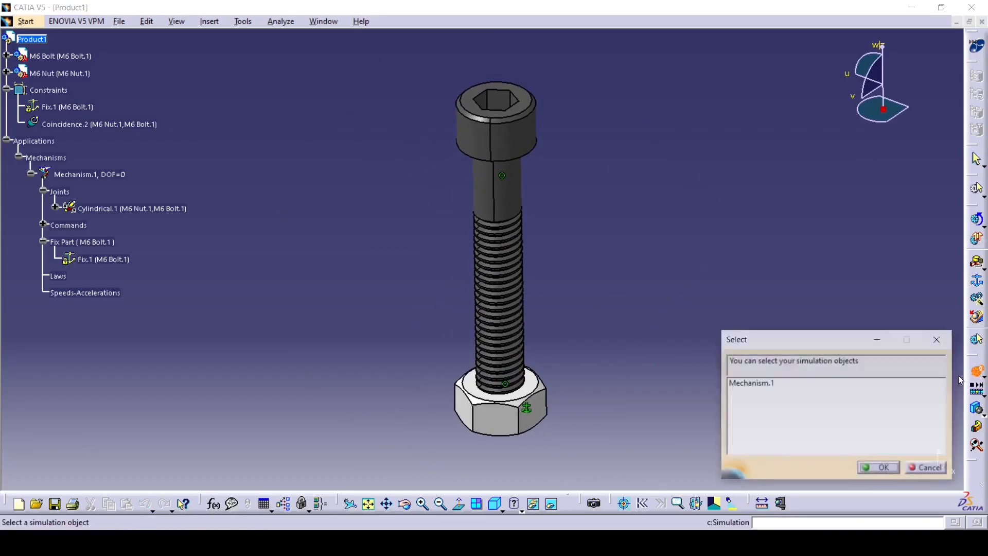
pyautogui.click(766, 386)
pyautogui.click(884, 467)
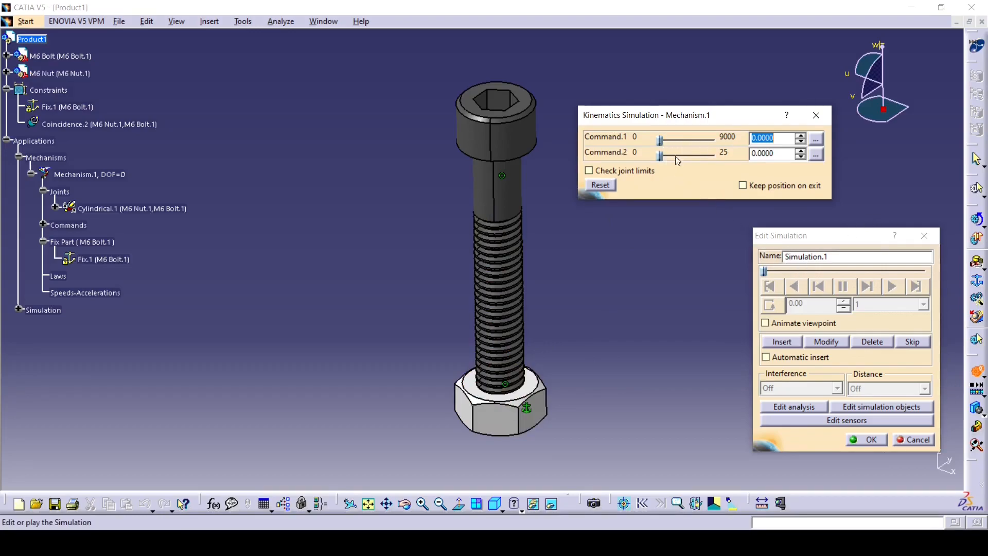
pyautogui.moveTo(662, 141)
pyautogui.mouseDown()
pyautogui.moveTo(704, 140)
pyautogui.moveTo(660, 140)
pyautogui.moveTo(665, 155)
pyautogui.moveTo(719, 154)
pyautogui.moveTo(660, 154)
pyautogui.mouseUp()
pyautogui.click(775, 237)
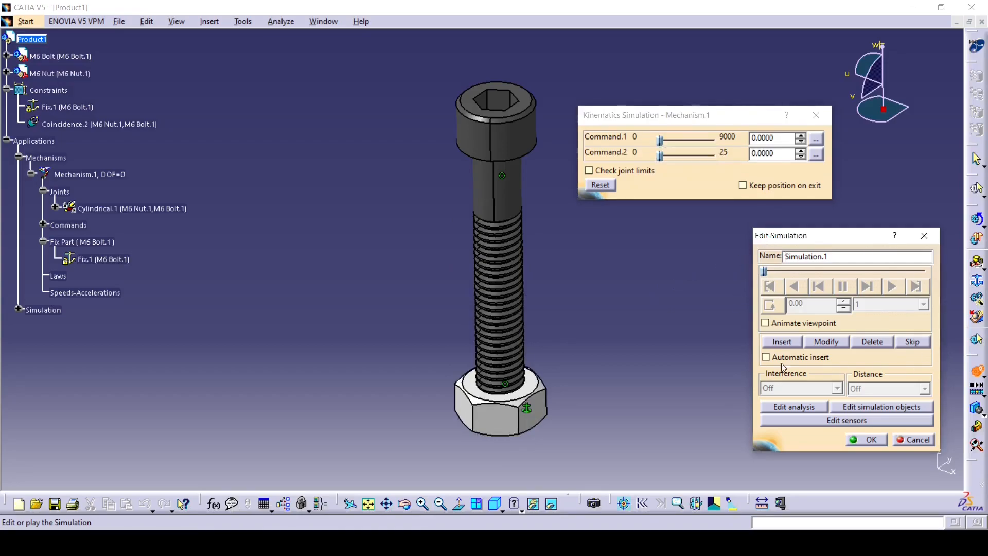
pyautogui.moveTo(821, 240); pyautogui.dragTo(798, 223)
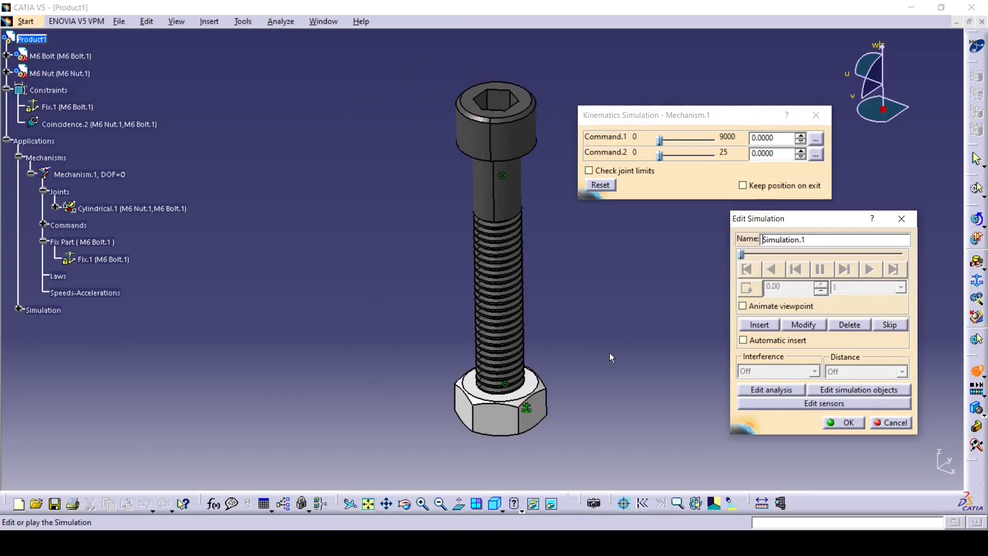
# Step: Drive Command.1 to 9000 and Command.2 to 25, and insert this nut position into the simulation
pyautogui.click(660, 141)
pyautogui.moveTo(660, 140); pyautogui.dragTo(717, 142)
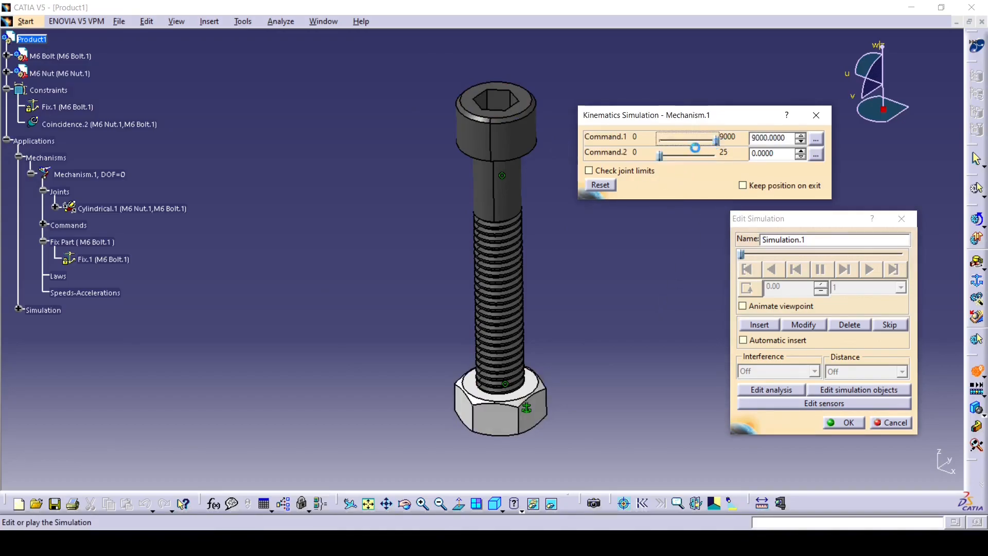
pyautogui.moveTo(660, 156); pyautogui.dragTo(736, 162)
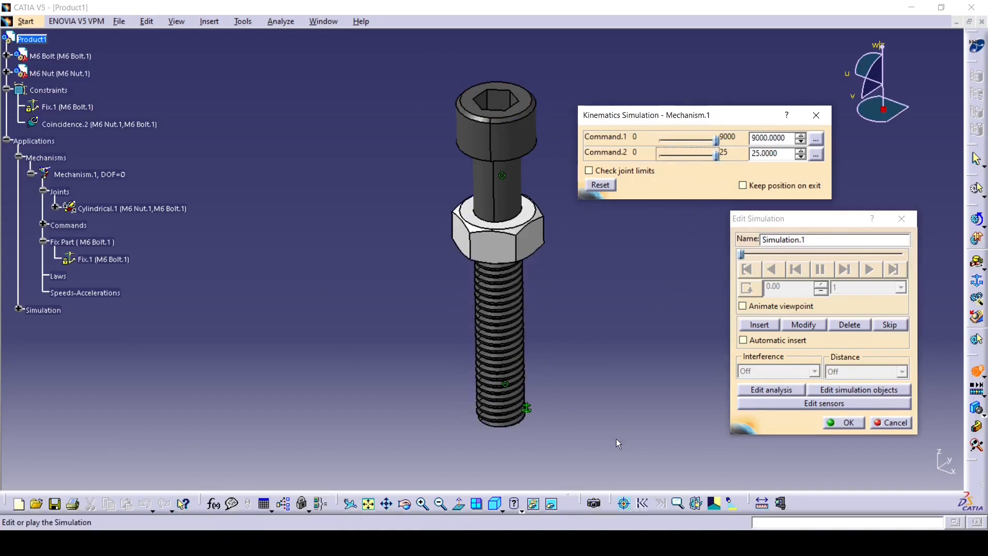
pyautogui.click(759, 325)
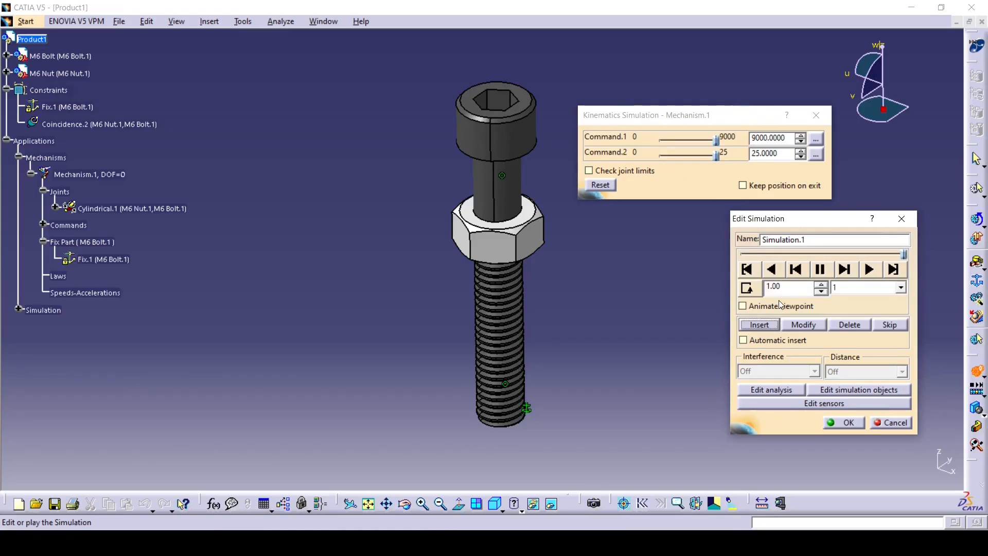
# Step: Step the simulation between its start and end positions and play it from the start at interpolation step 1
pyautogui.click(822, 292)
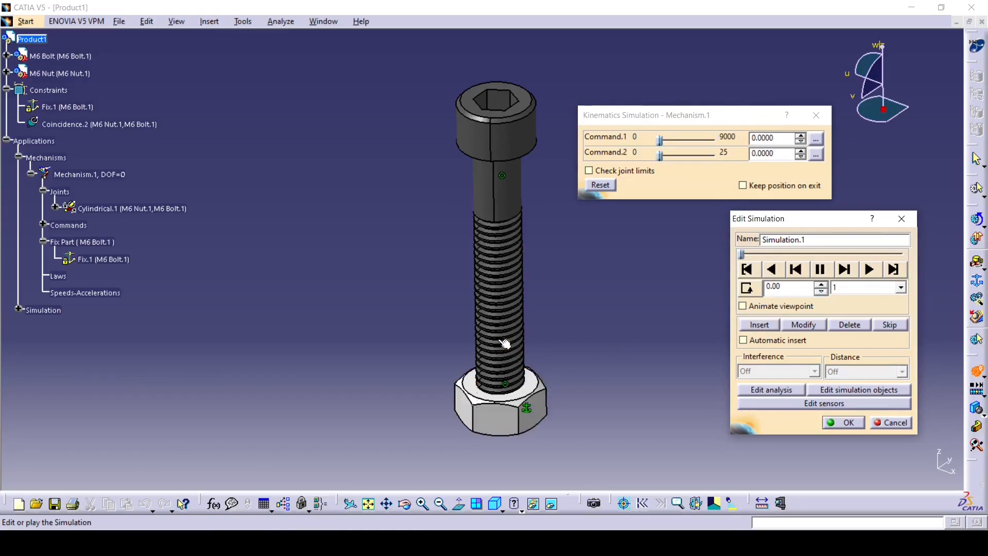
pyautogui.click(822, 284)
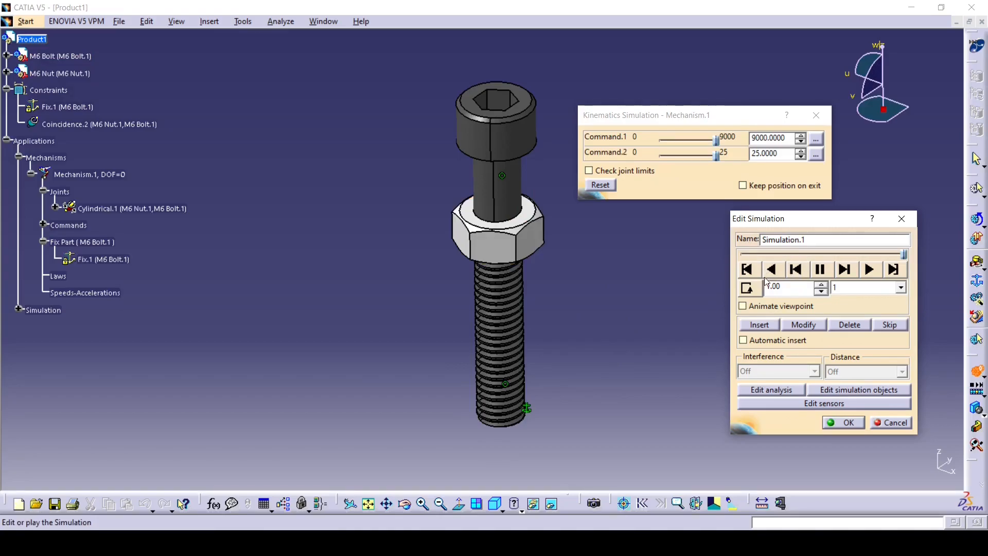
pyautogui.click(822, 291)
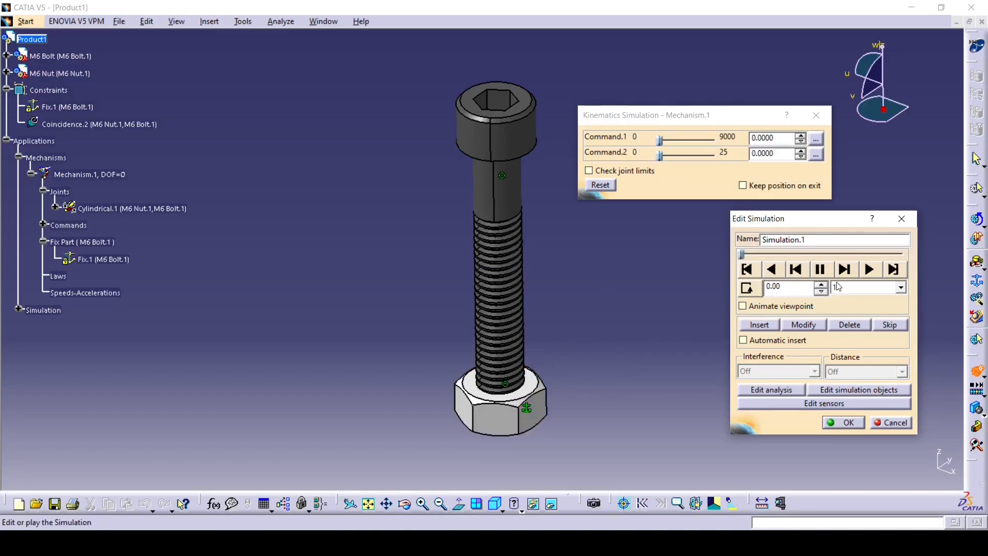
pyautogui.click(869, 269)
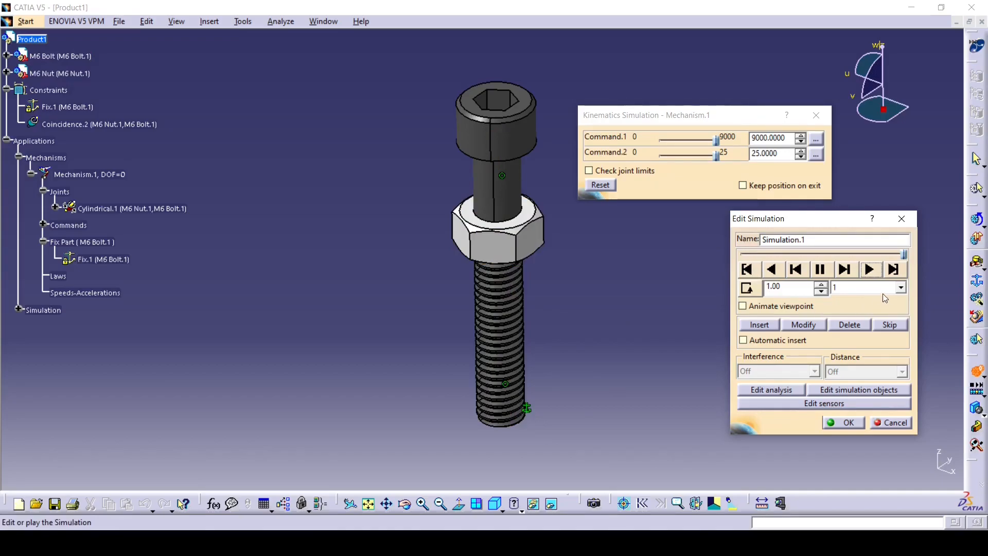
# Step: Set the interpolation step to 0.01, return the simulation to its start and play it
pyautogui.click(901, 288)
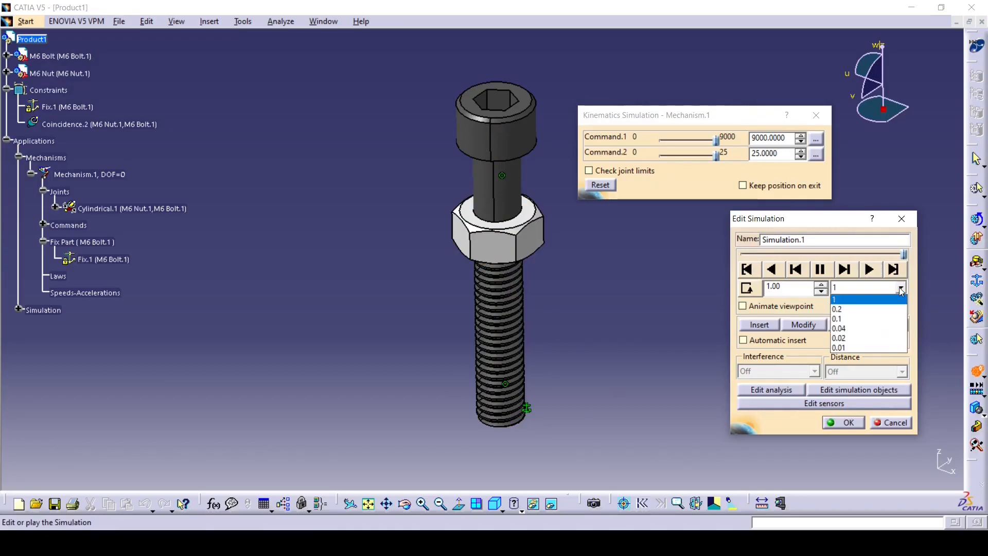
pyautogui.click(851, 348)
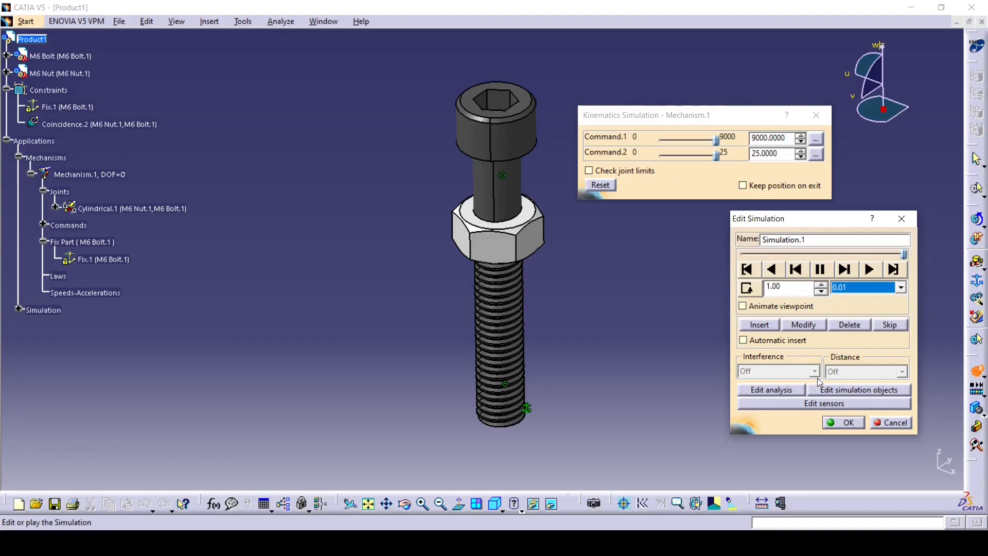
pyautogui.click(822, 292)
pyautogui.click(822, 293)
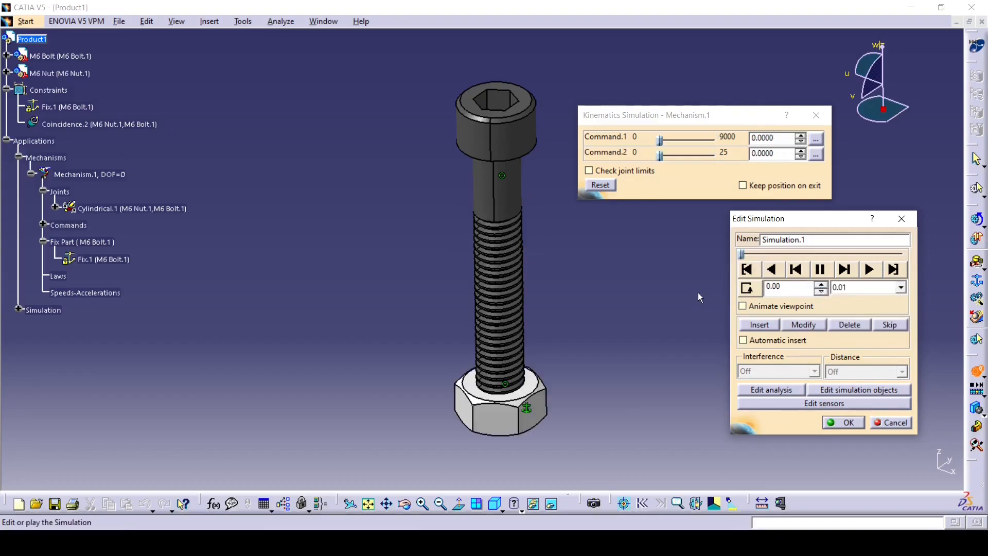
pyautogui.click(869, 270)
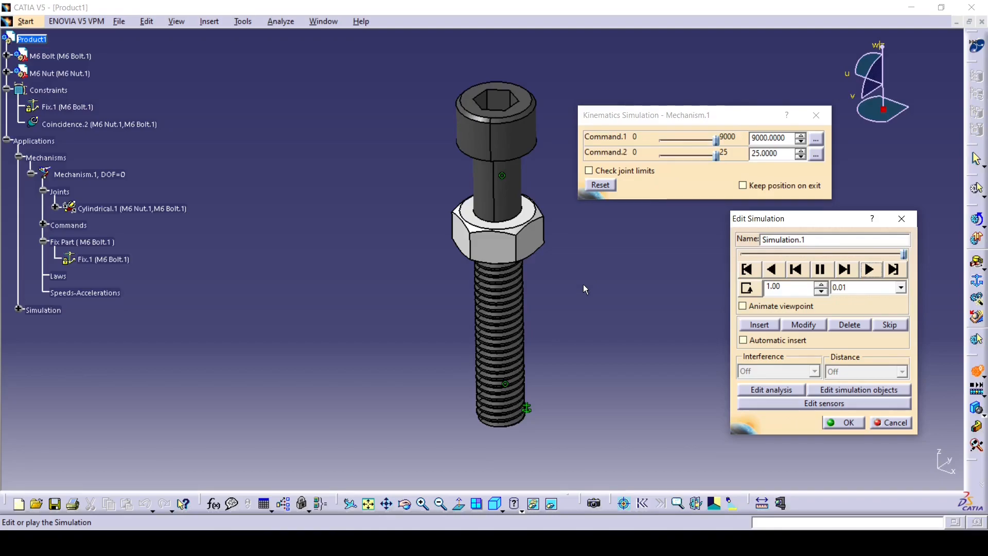
# Step: Switch playback to back-and-forth looping and play the simulation from its start
pyautogui.click(747, 287)
pyautogui.click(821, 292)
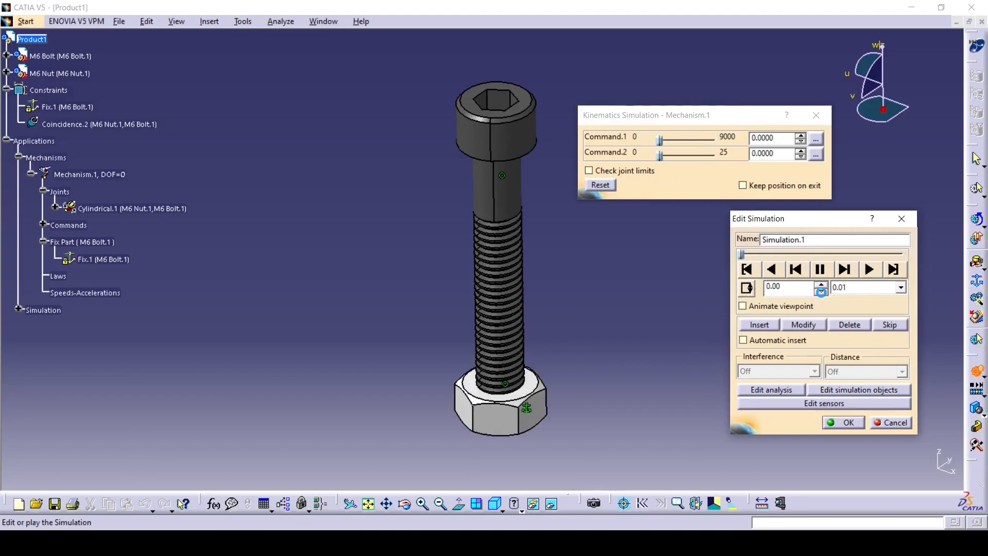
pyautogui.click(869, 269)
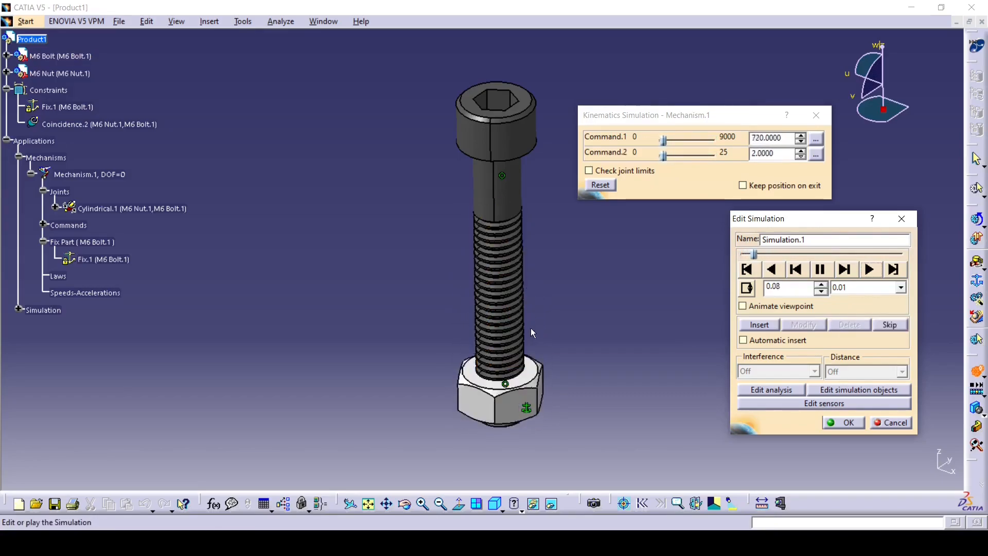
# Step: Pause playback, switch to one-direction continuous looping, and play the nut's motion again before pausing it
pyautogui.click(820, 269)
pyautogui.click(747, 289)
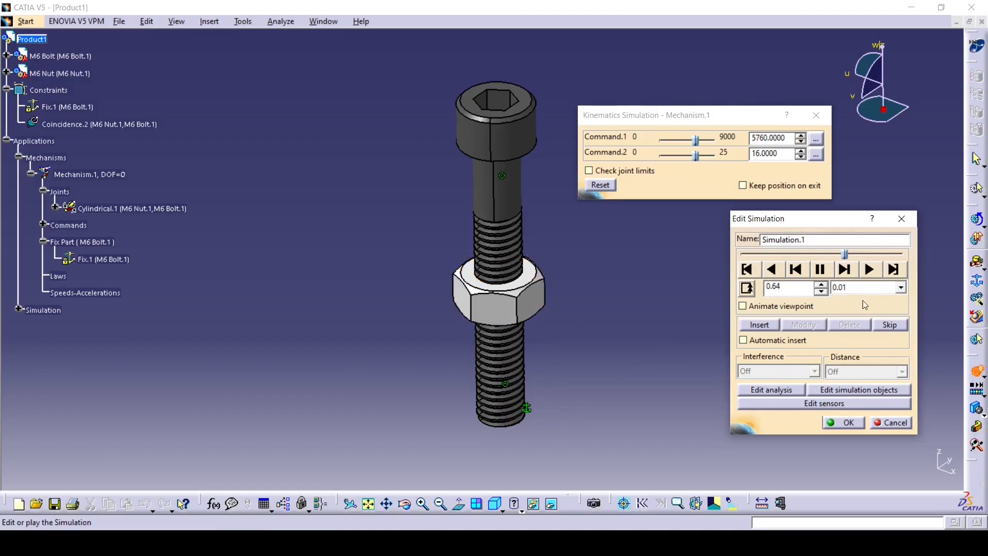
pyautogui.click(870, 269)
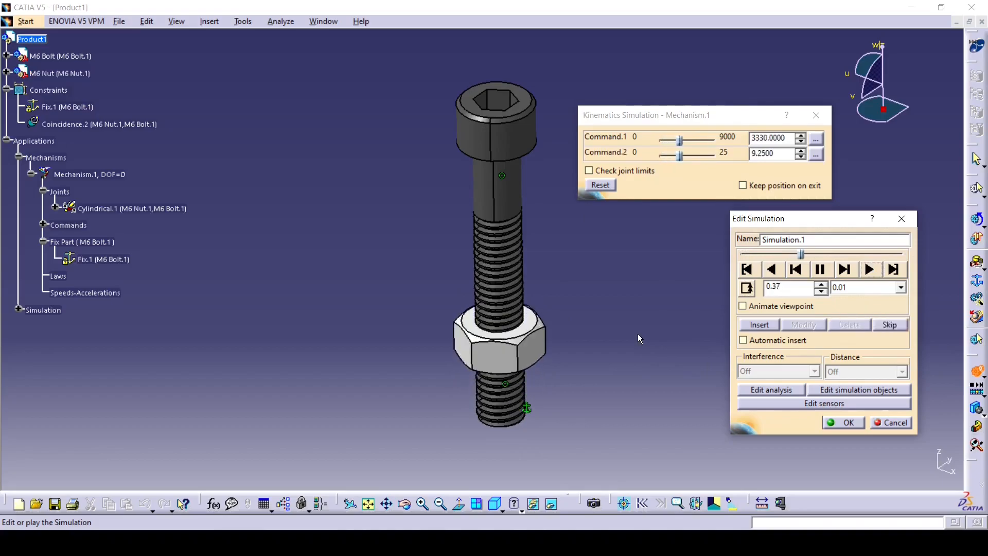
pyautogui.click(820, 269)
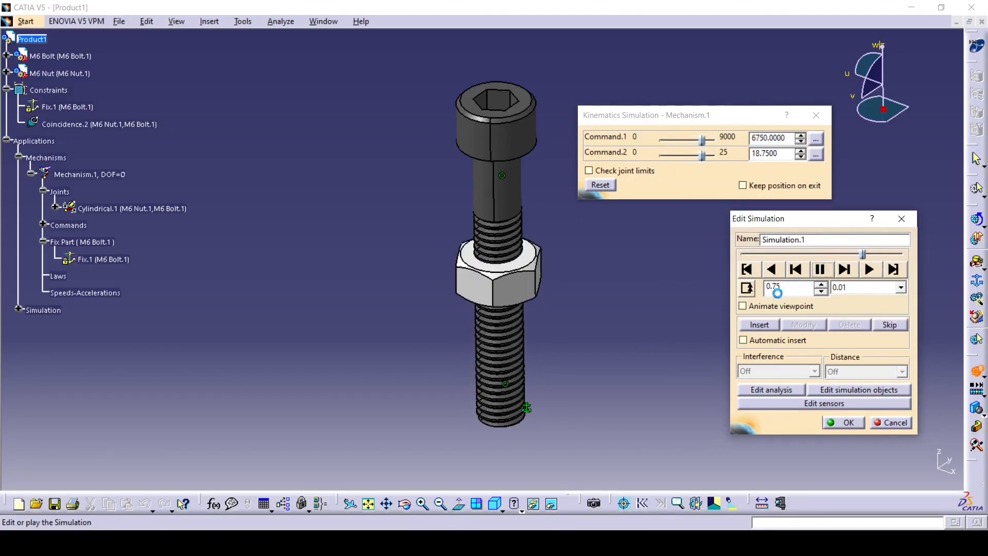
# Step: Replay the simulation from its start, play it in reverse, and return it to the start position
pyautogui.click(747, 270)
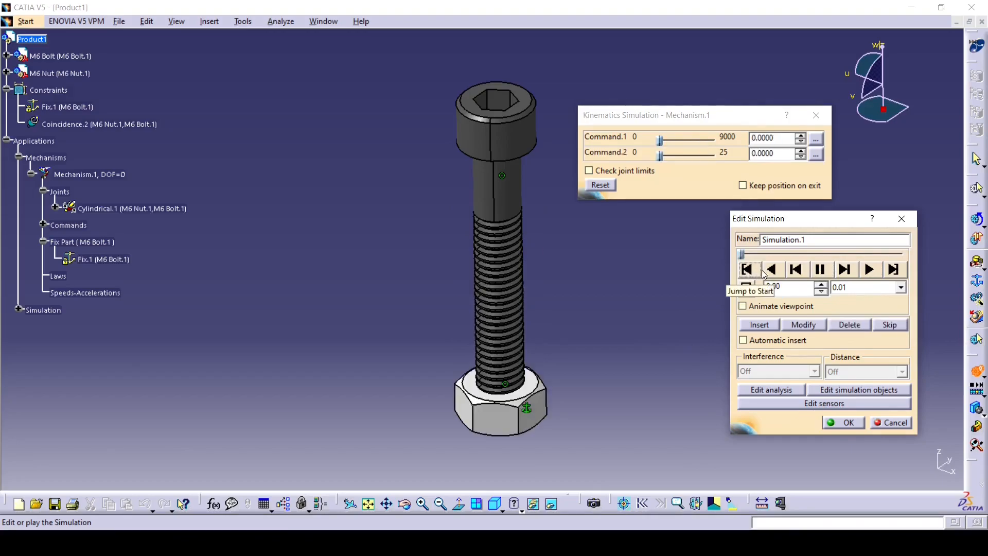
pyautogui.click(869, 269)
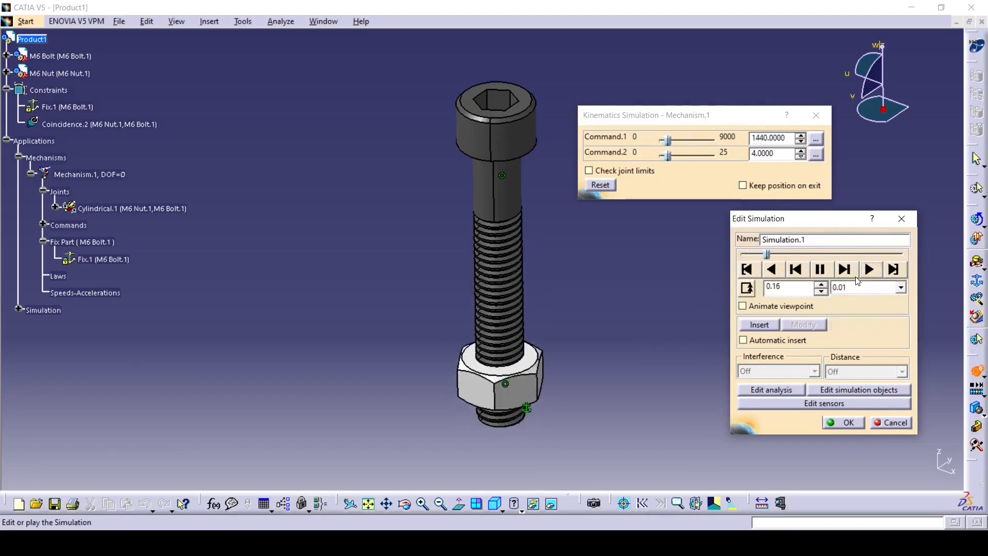
pyautogui.click(820, 269)
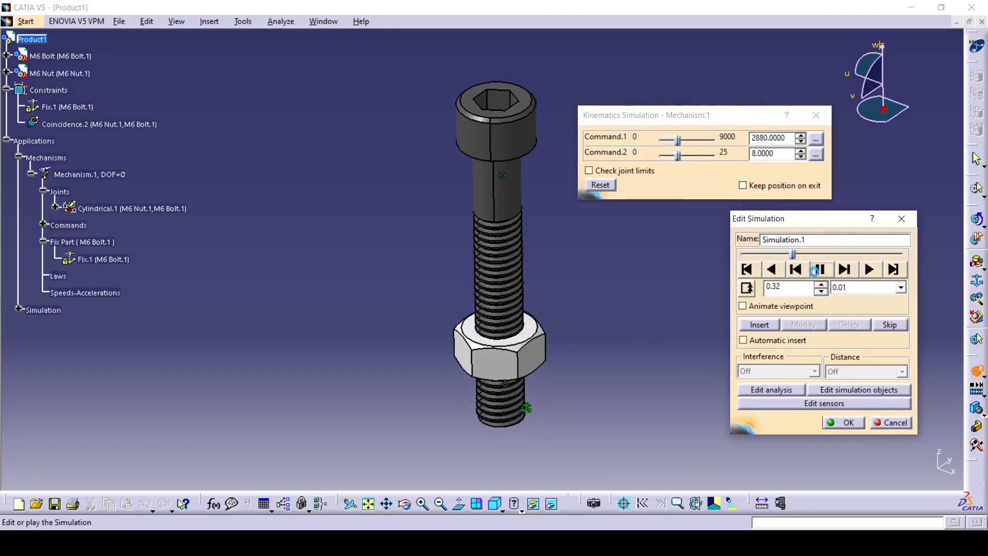
pyautogui.click(774, 272)
pyautogui.click(820, 274)
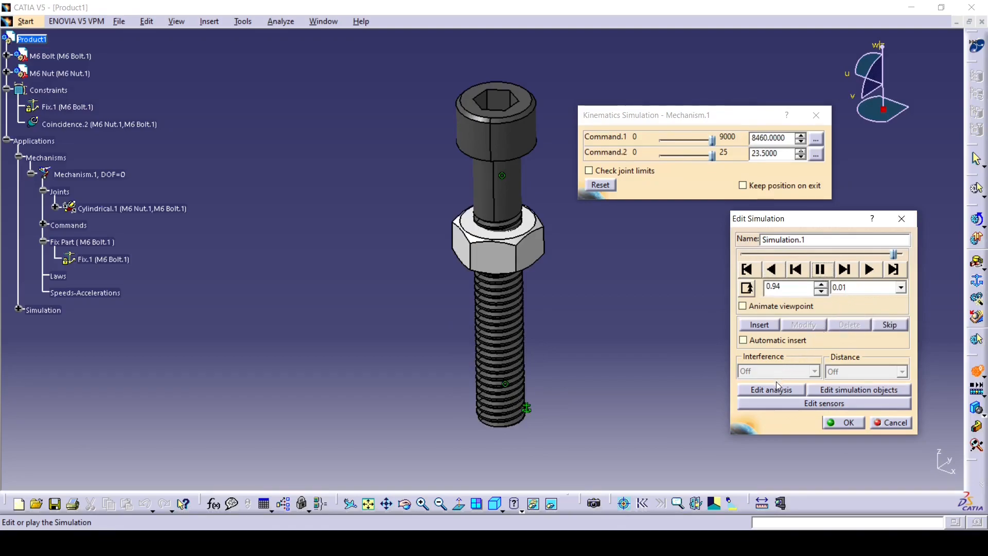
pyautogui.click(749, 271)
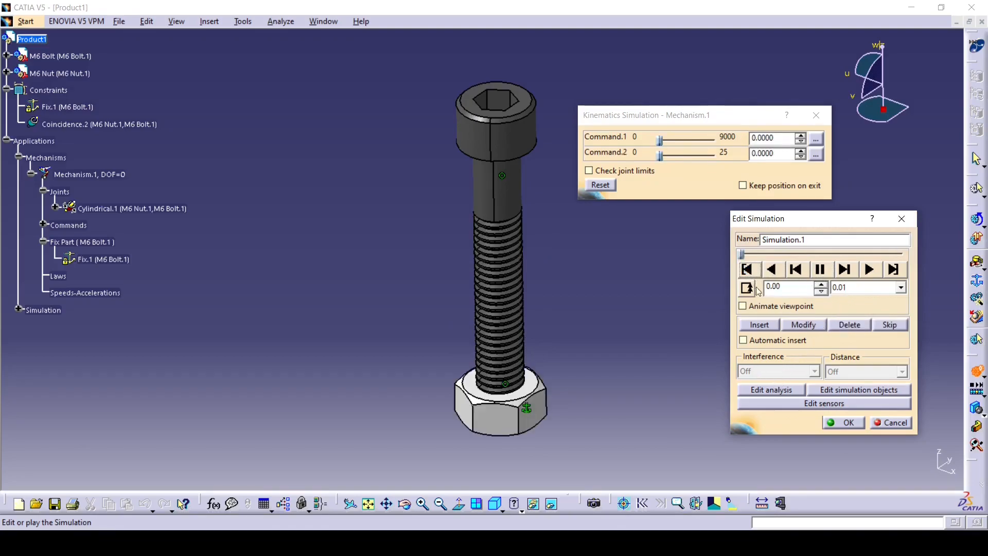
# Step: Accept the simulation, and reopen Simulation.1 to check its contents before closing it
pyautogui.click(847, 423)
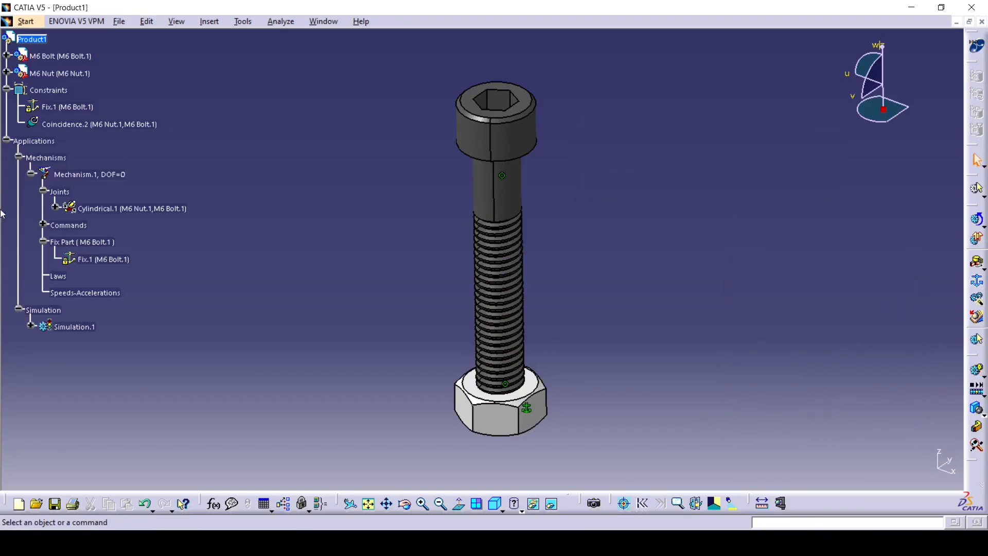
pyautogui.doubleClick(76, 328)
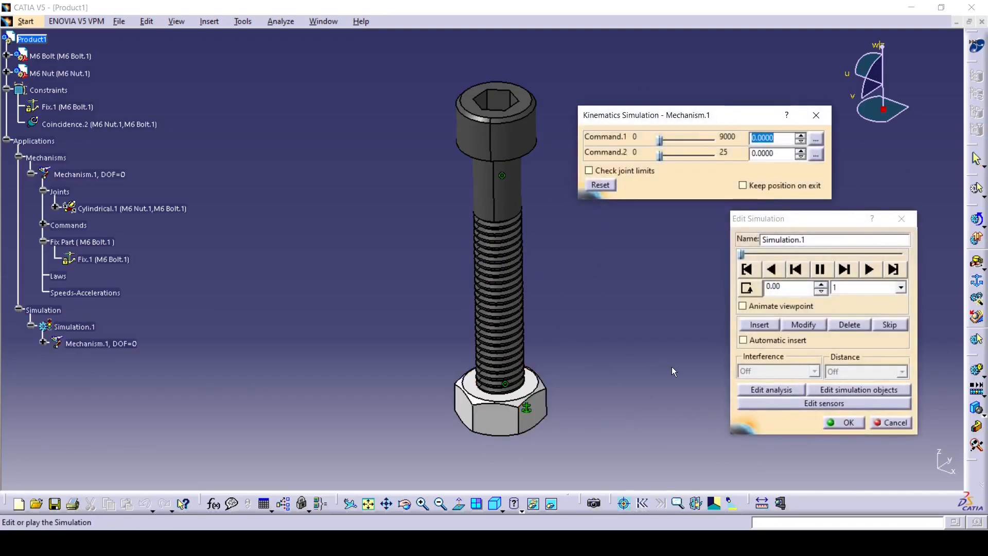
pyautogui.click(824, 422)
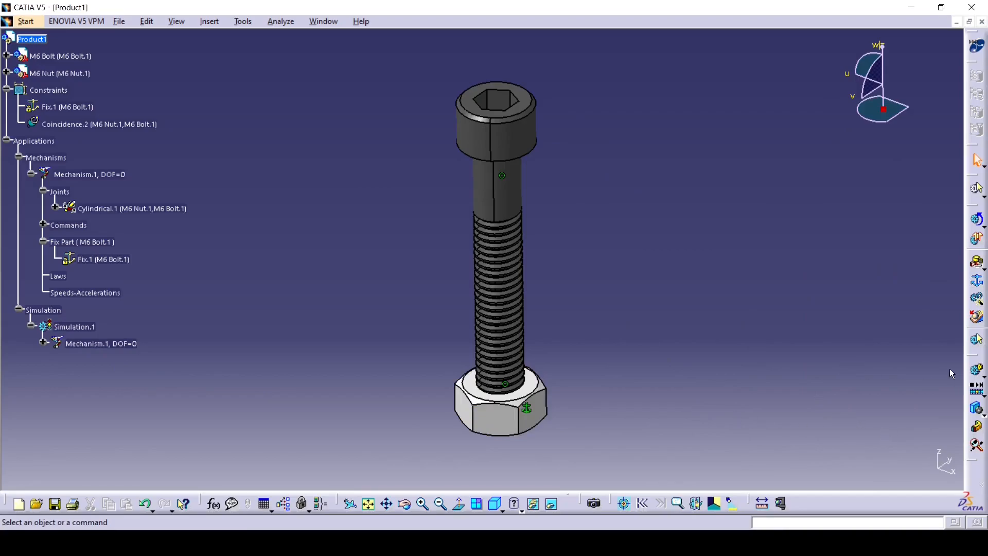
# Step: Start compiling the simulation with an animation file instead of a replay, and save it as Bolt and Nut Animation
pyautogui.click(983, 375)
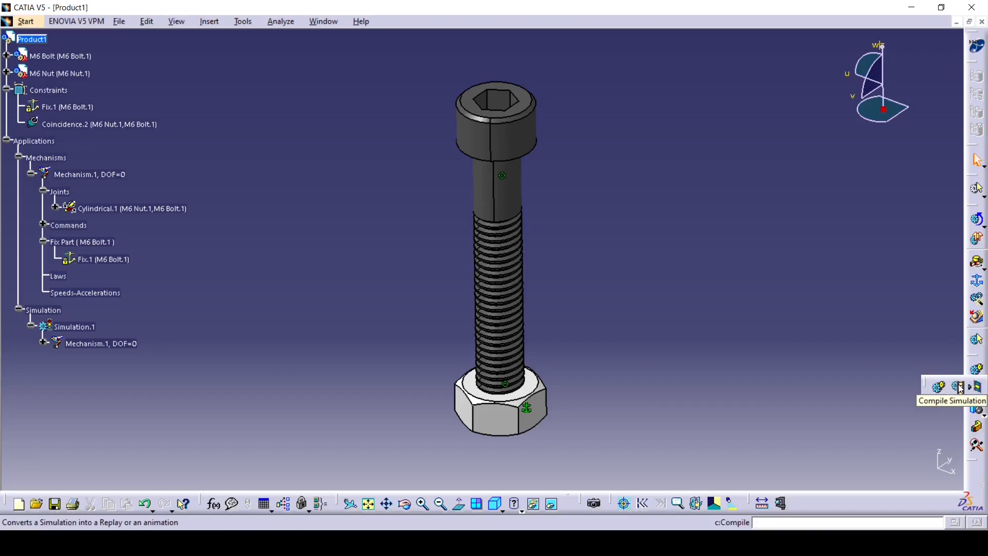
pyautogui.click(959, 387)
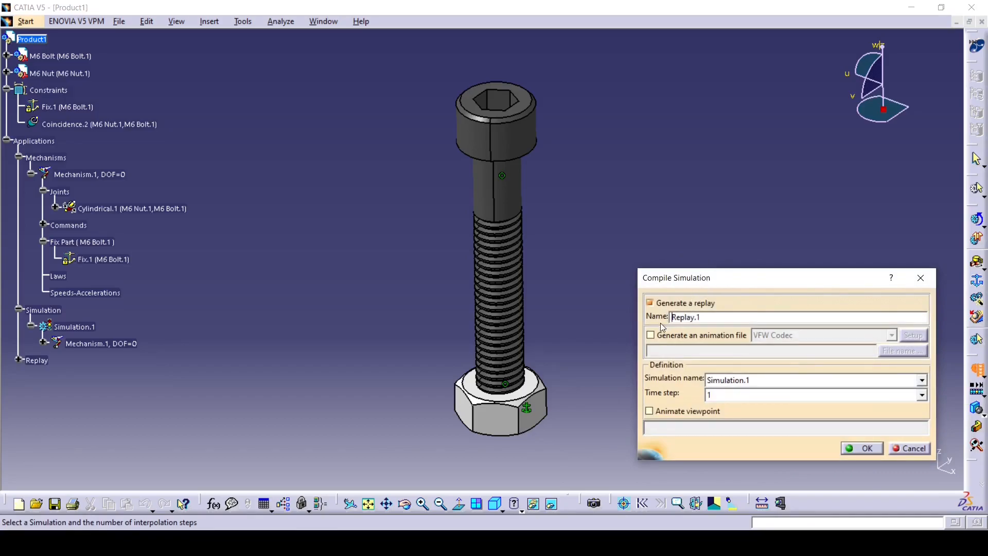
pyautogui.click(650, 335)
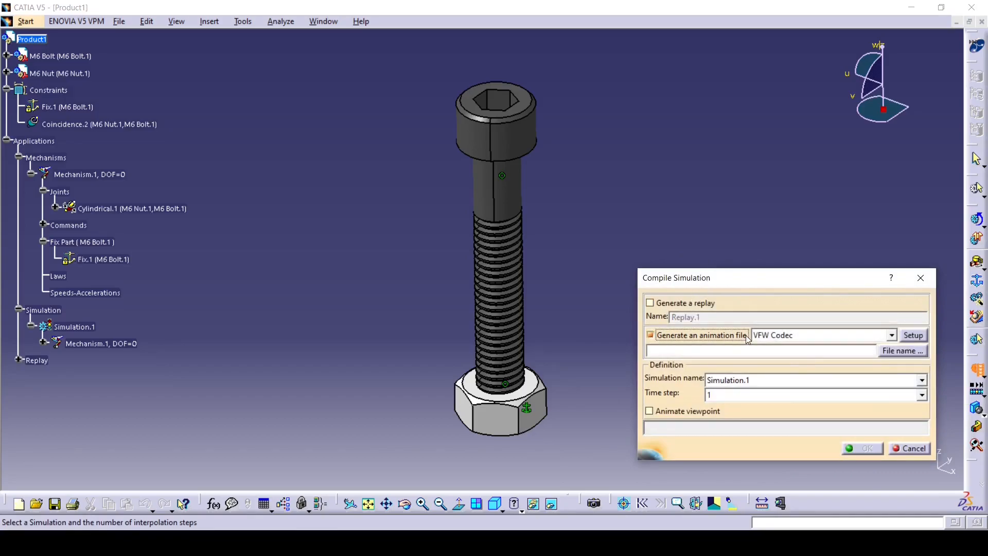
pyautogui.click(891, 350)
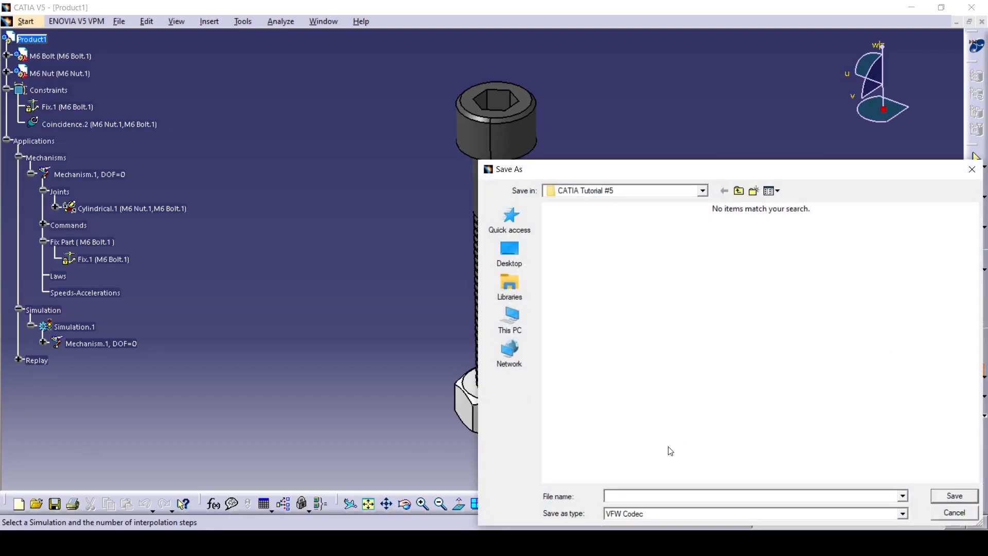
pyautogui.write('Bolt and Nut Animat')
pyautogui.click(959, 497)
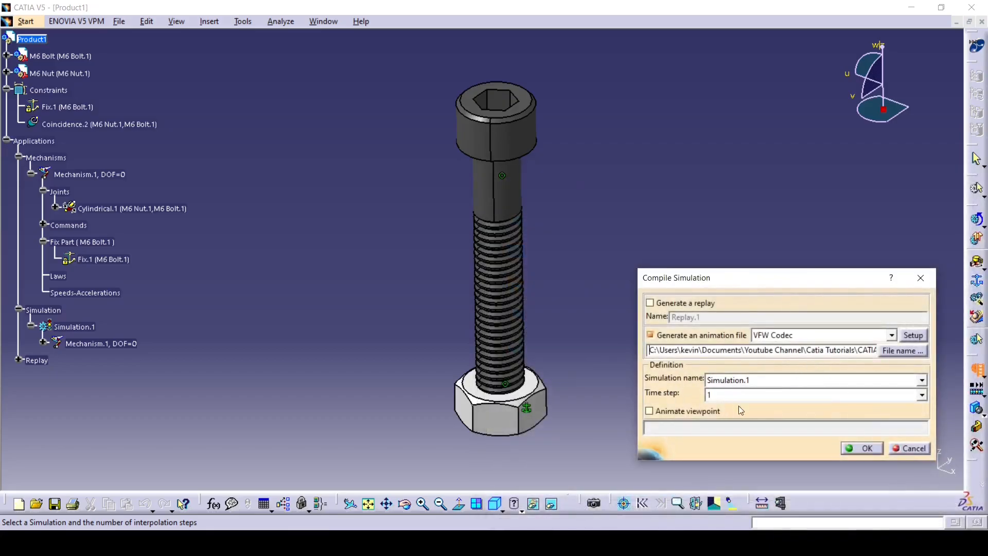
# Step: Set the compile time step to 0.01, keep Simulation.1 as the source, and generate the animation
pyautogui.click(922, 395)
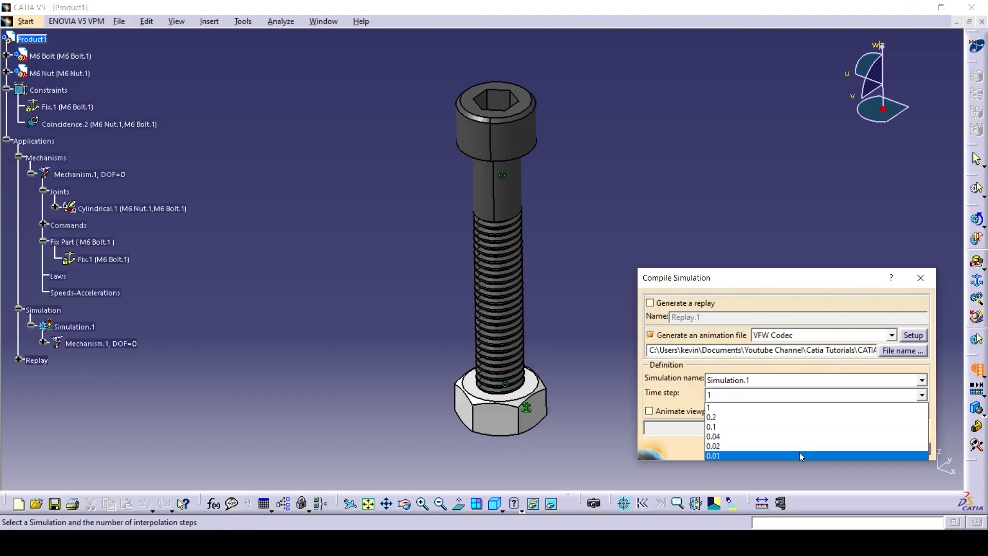
pyautogui.click(799, 452)
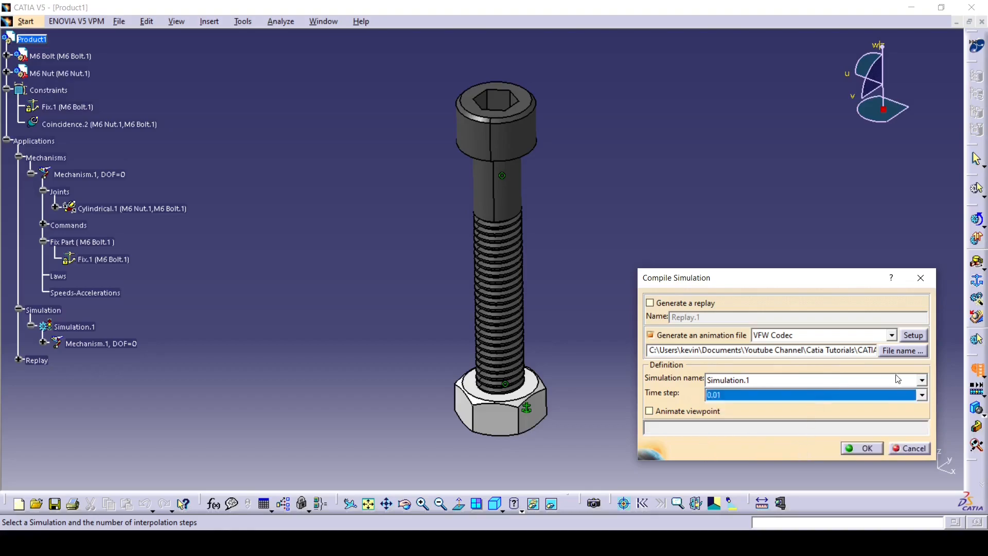
pyautogui.click(922, 381)
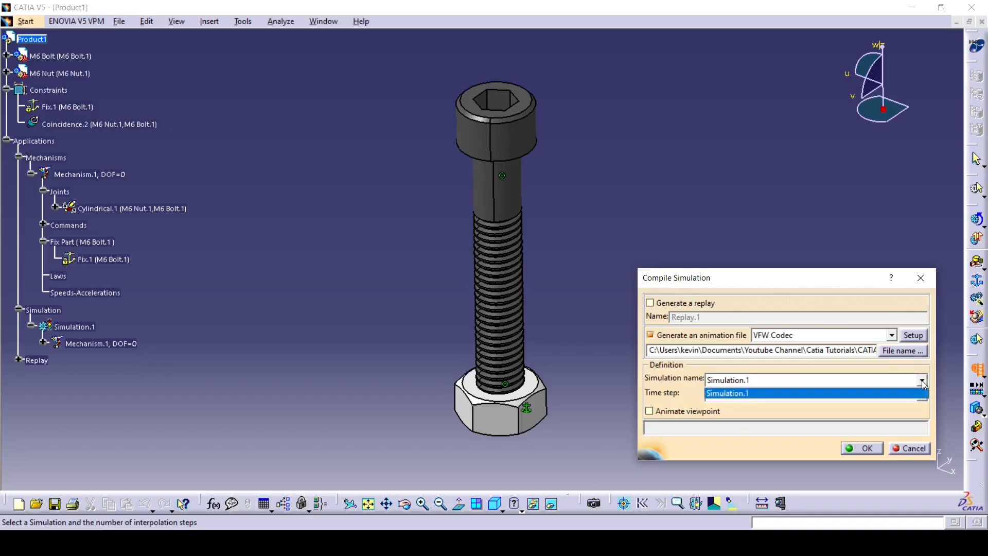
pyautogui.click(922, 381)
pyautogui.click(859, 448)
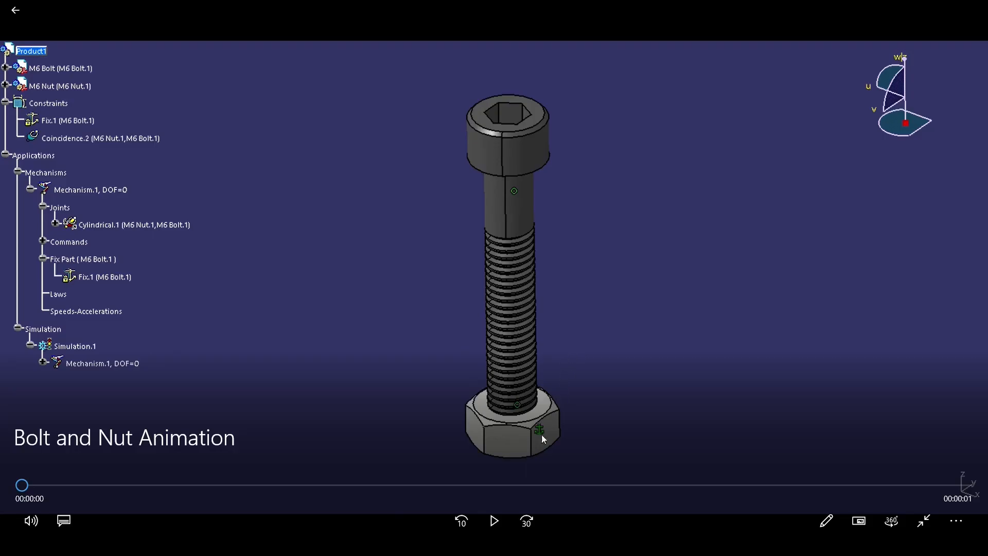
# Step: Play the Bolt and Nut Animation video in the media player and close the player
pyautogui.click(499, 523)
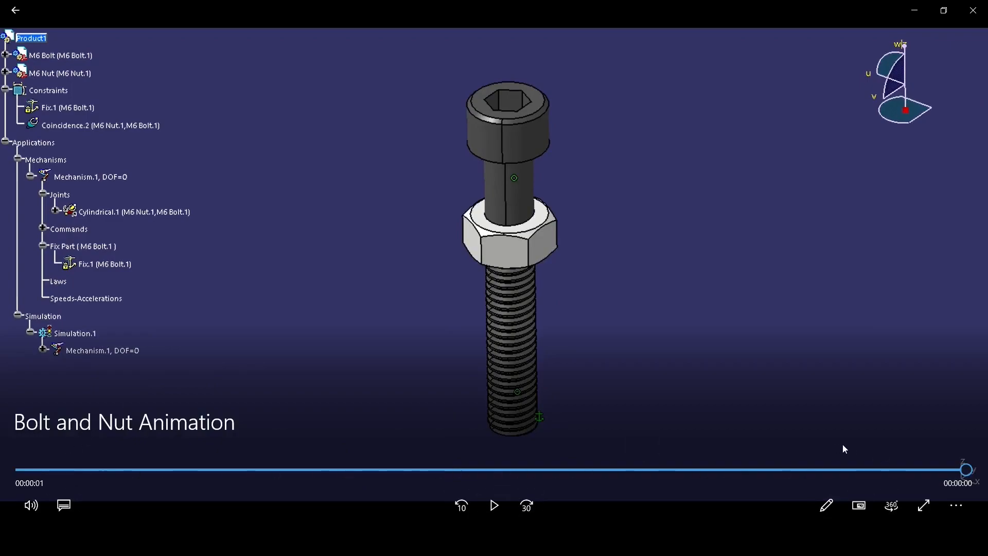
pyautogui.click(973, 10)
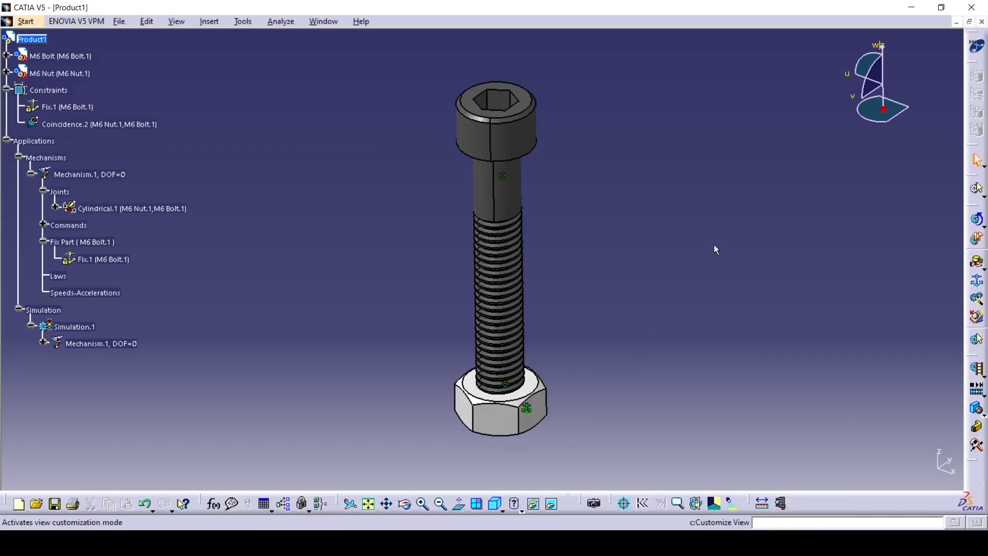
# Step: Reopen Simulation.1 and modify its end position to 900 for Command.1 and 2.5 for Command.2
pyautogui.doubleClick(96, 327)
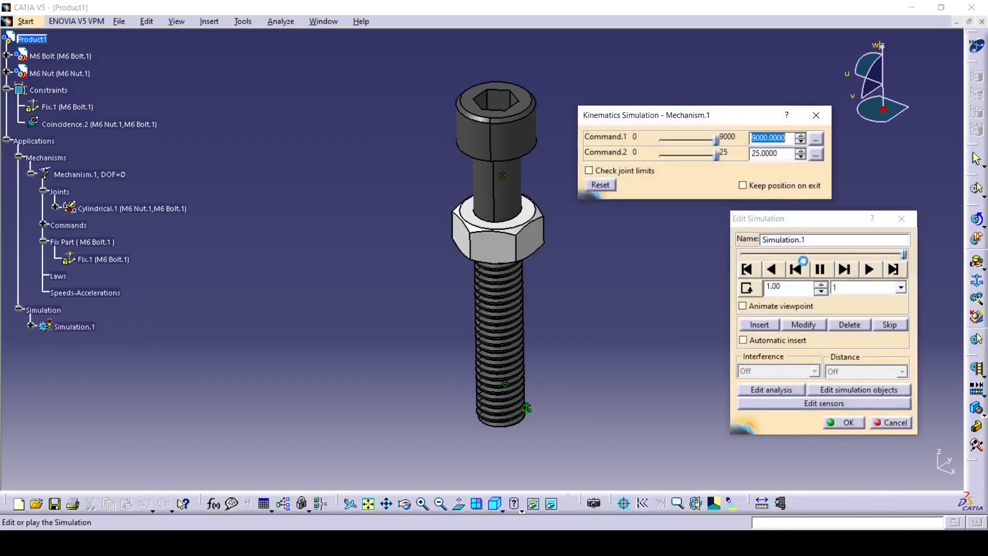
pyautogui.click(789, 288)
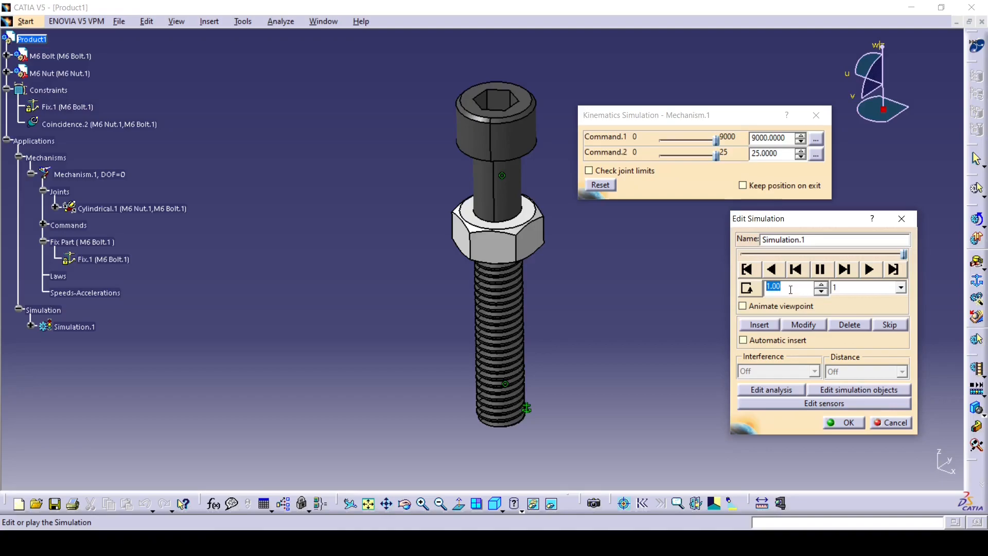
pyautogui.click(822, 292)
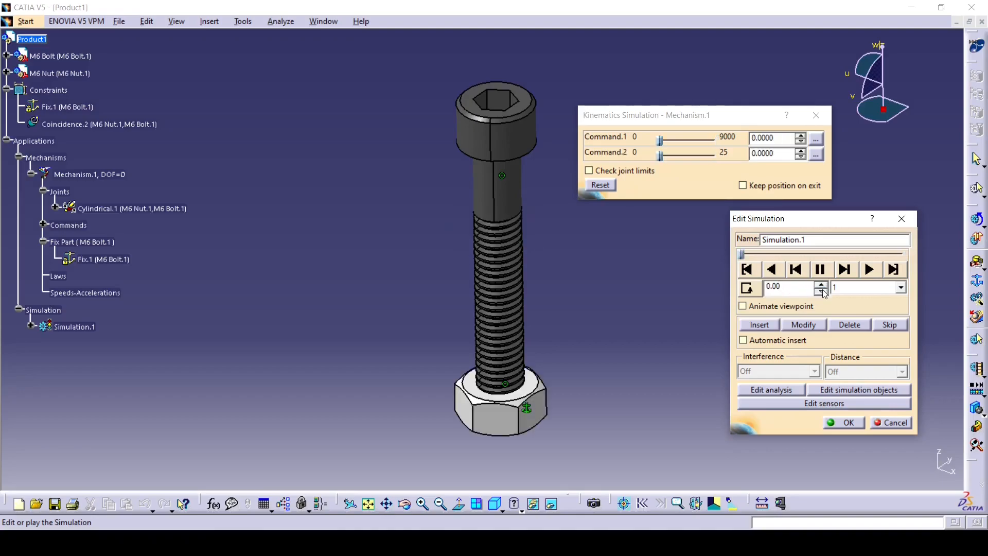
pyautogui.click(846, 270)
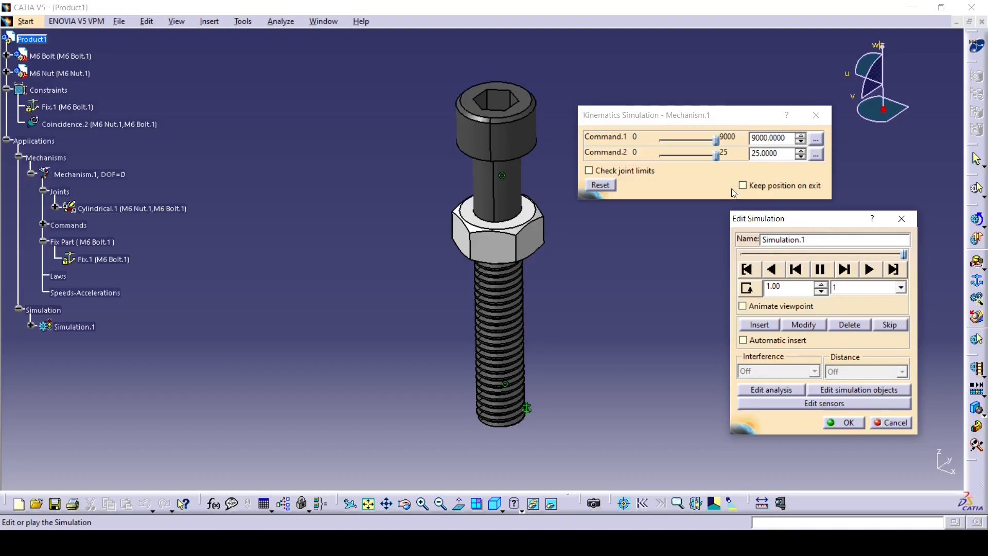
pyautogui.doubleClick(750, 154)
pyautogui.write('2.5')
pyautogui.moveTo(788, 138); pyautogui.dragTo(728, 142)
pyautogui.write('9')
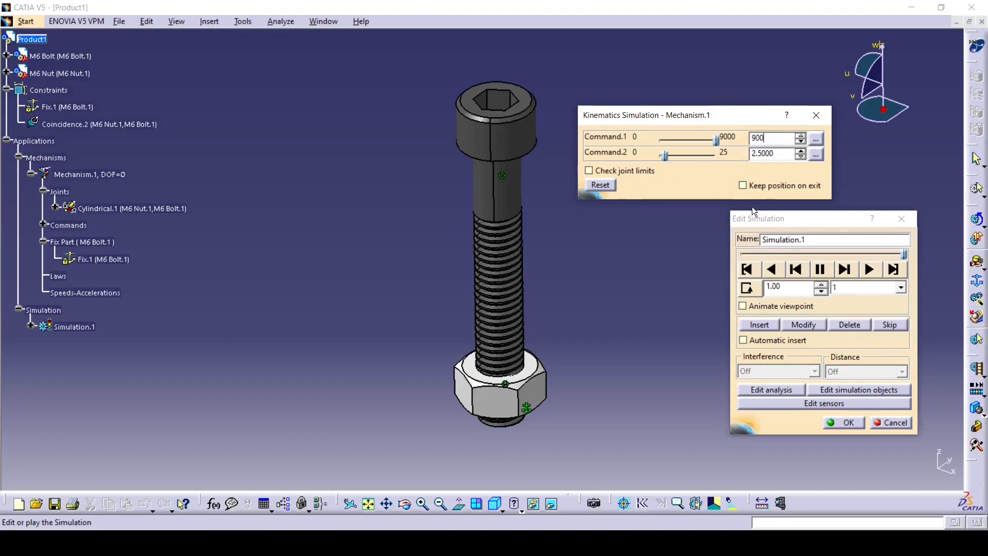
pyautogui.click(803, 325)
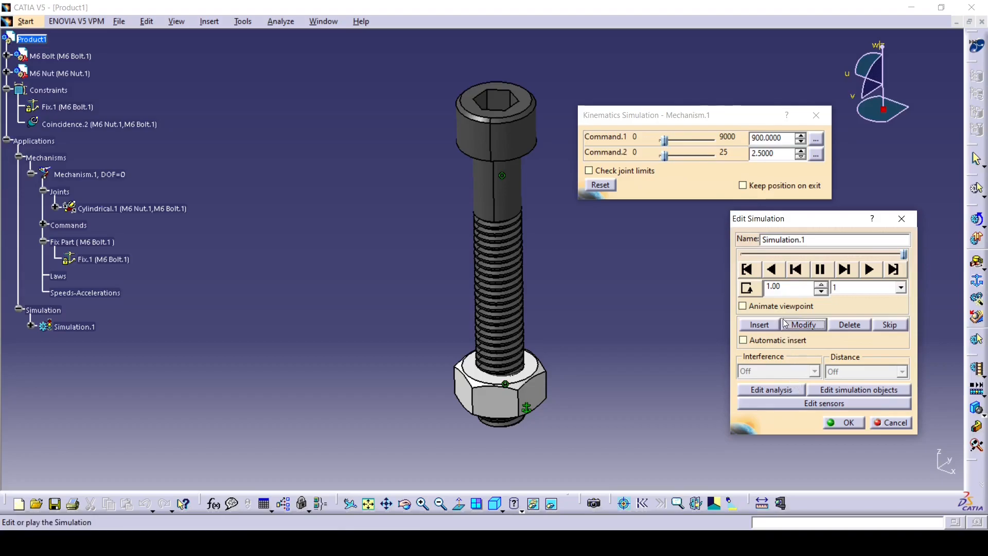
# Step: Insert a simulation position with Command.2 at 5 and Command.1 at 1800
pyautogui.doubleClick(751, 154)
pyautogui.write('5')
pyautogui.press('Tab')
pyautogui.write('1800')
pyautogui.click(770, 325)
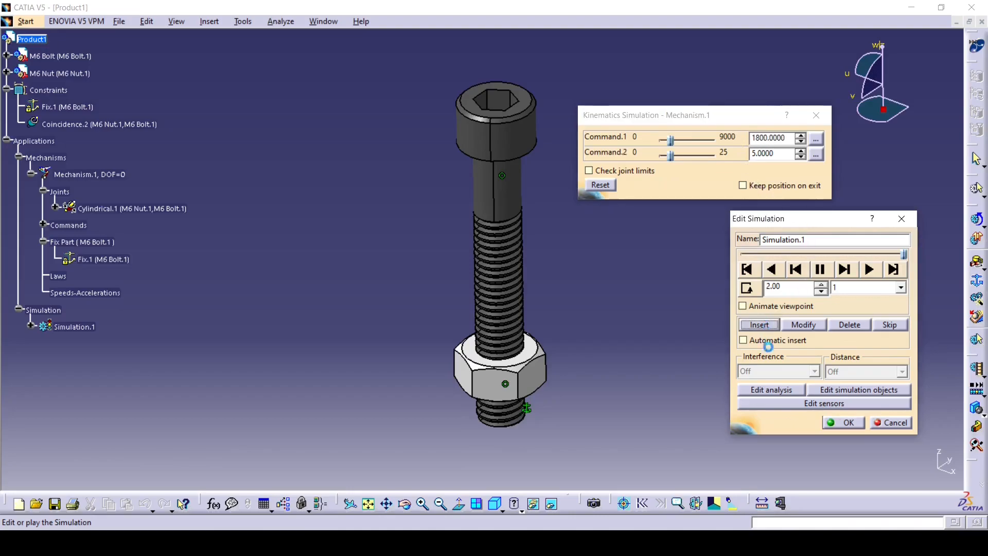
# Step: Insert a simulation position with Command.2 at 7.5 and Command.1 at 2700
pyautogui.click(780, 155)
pyautogui.write('7.5')
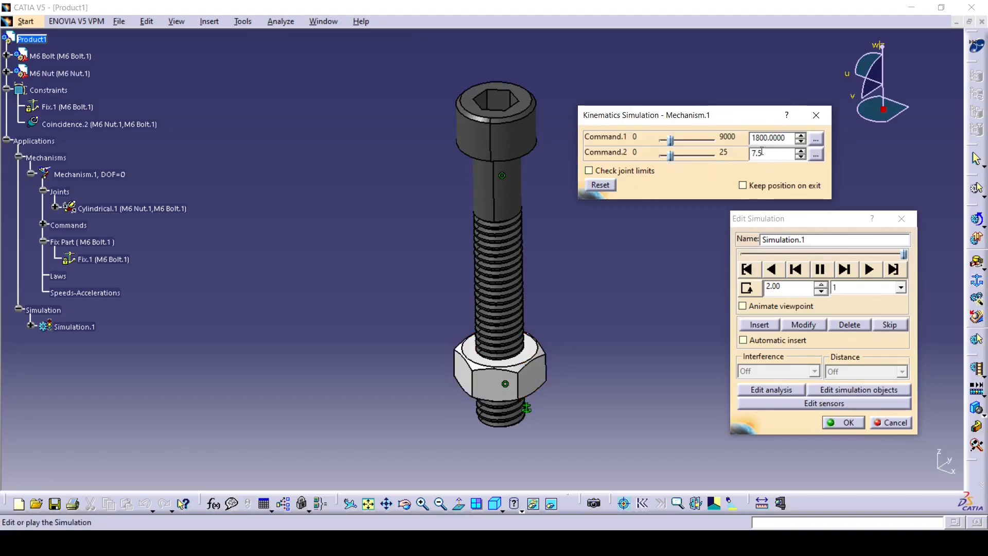
pyautogui.moveTo(788, 139); pyautogui.dragTo(727, 153)
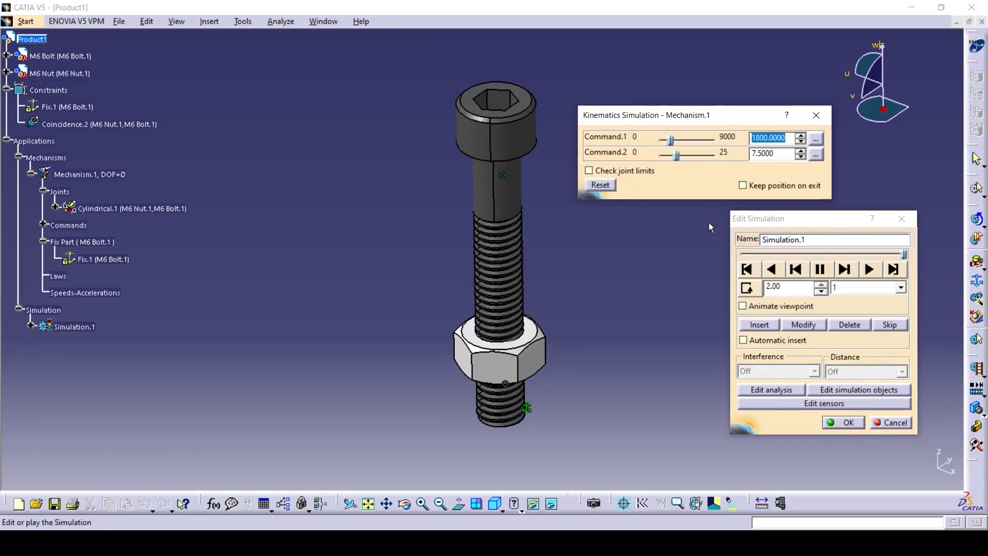
pyautogui.write('2700')
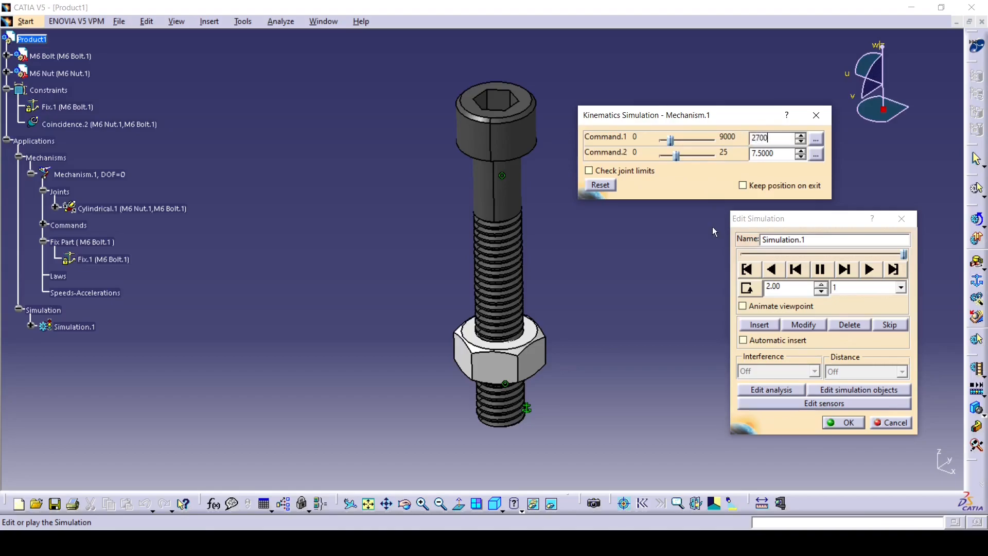
pyautogui.click(765, 327)
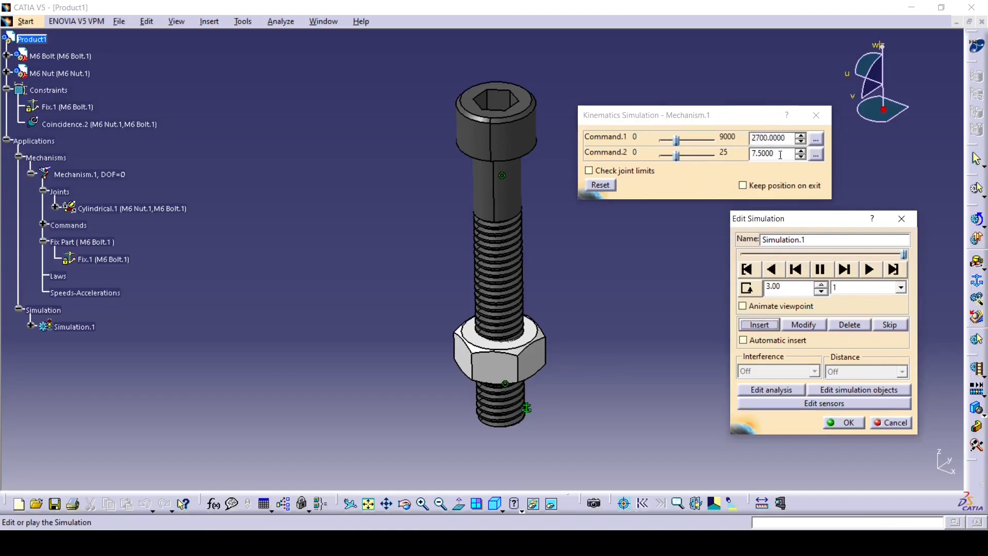
# Step: Insert a simulation position with Command.2 at 10 and Command.1 at 3600
pyautogui.moveTo(780, 157); pyautogui.dragTo(722, 162)
pyautogui.write('10')
pyautogui.click(791, 138)
pyautogui.doubleClick(791, 138)
pyautogui.write('3600')
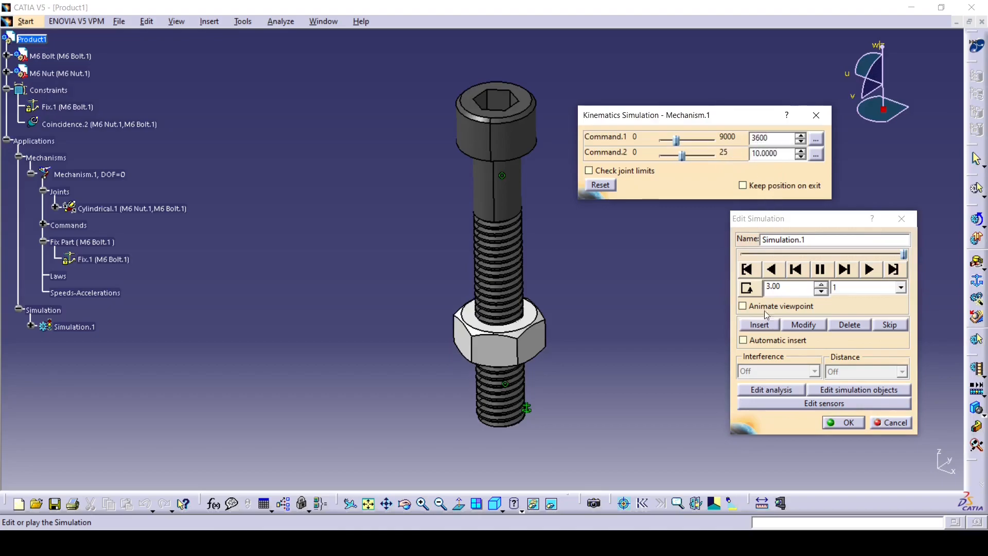
pyautogui.click(765, 323)
# Step: Insert further positions in increments of 2.5 for Command.2 and 900 for Command.1, from 12.5 and 4500 up to 25 and 9000
pyautogui.moveTo(786, 156); pyautogui.dragTo(725, 160)
pyautogui.write('12.5')
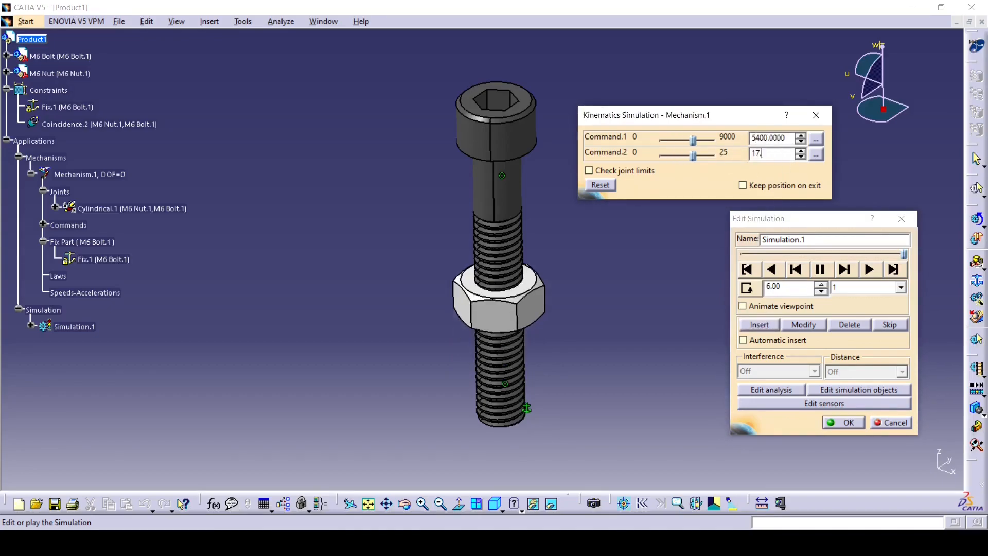
pyautogui.write('5')
pyautogui.doubleClick(791, 138)
pyautogui.write('7200')
pyautogui.click(762, 324)
pyautogui.write('2259000')
pyautogui.click(762, 325)
# Step: Step back through the inserted simulation positions one by one to the start to check the nut's motion
pyautogui.click(820, 293)
pyautogui.click(821, 292)
pyautogui.click(821, 292)
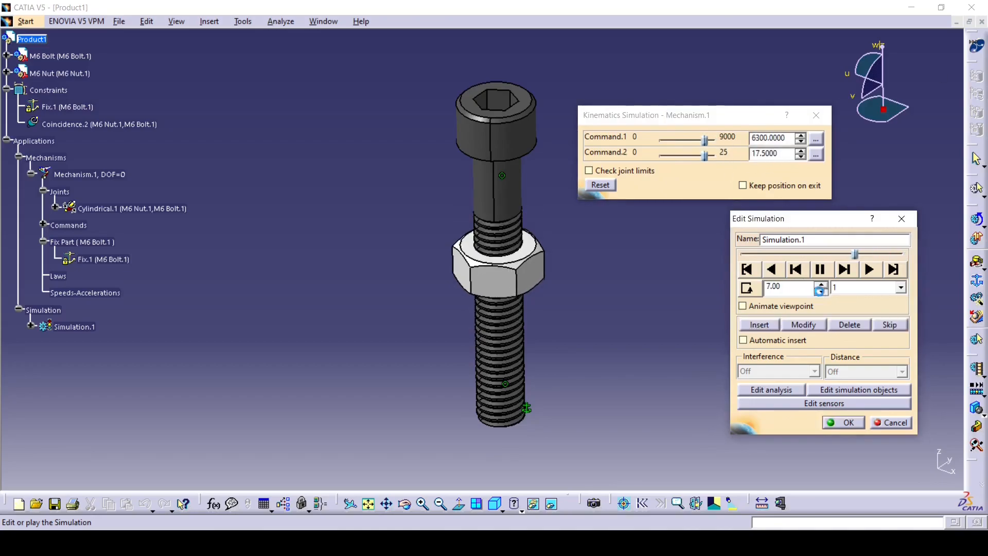
pyautogui.click(821, 291)
pyautogui.click(822, 292)
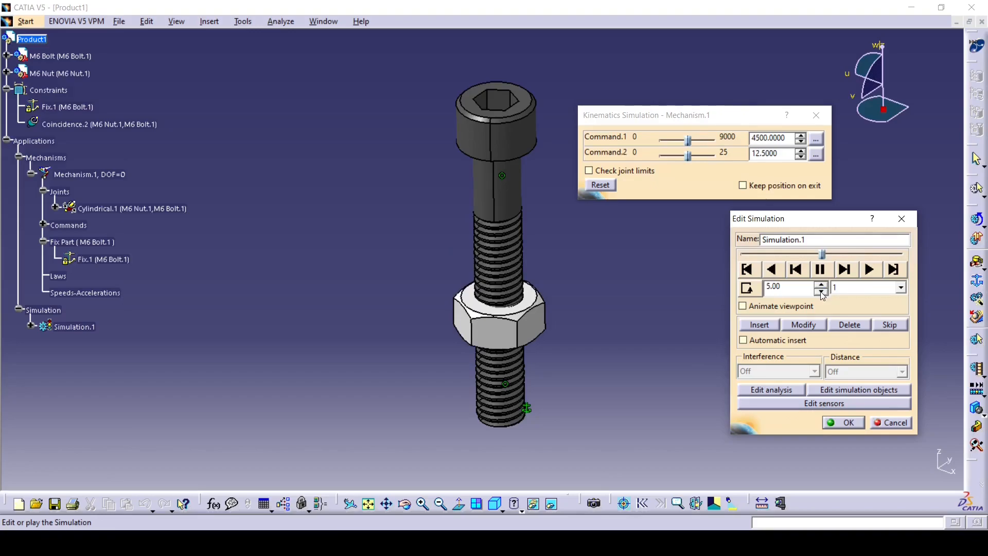
pyautogui.click(821, 292)
pyautogui.click(821, 292)
pyautogui.click(821, 292)
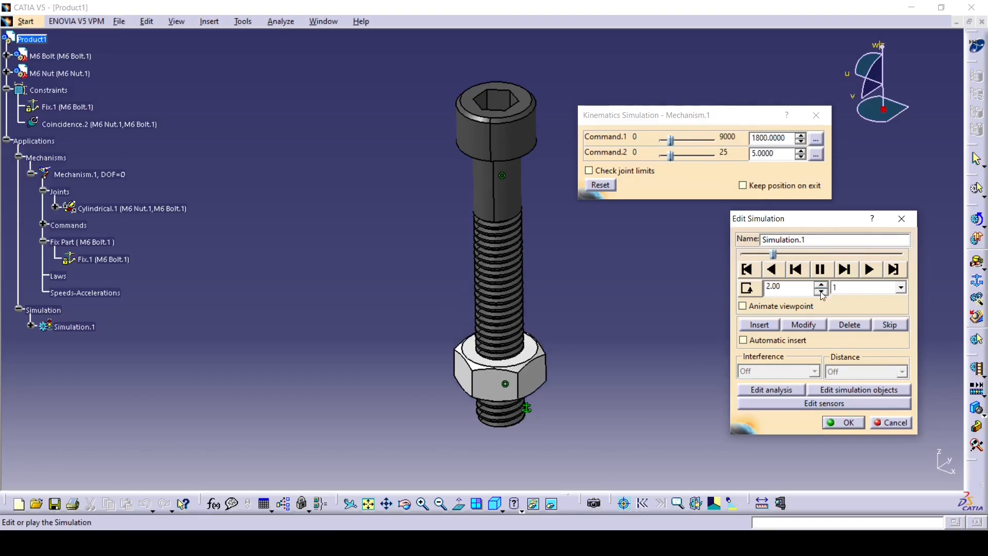
pyautogui.click(821, 292)
pyautogui.click(822, 292)
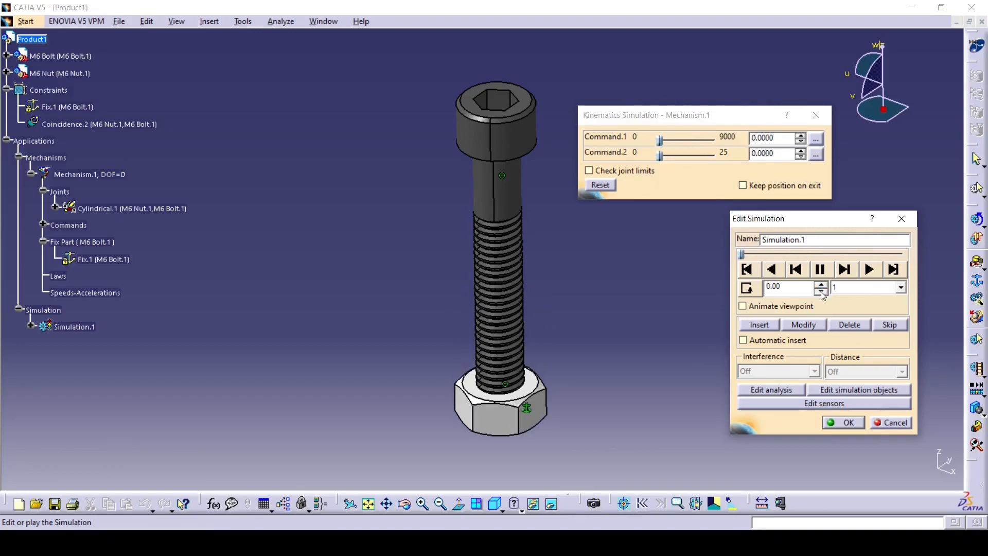
# Step: Play Simulation.1 with an interpolation step of 0.01, pause it, and accept the edited simulation
pyautogui.click(902, 287)
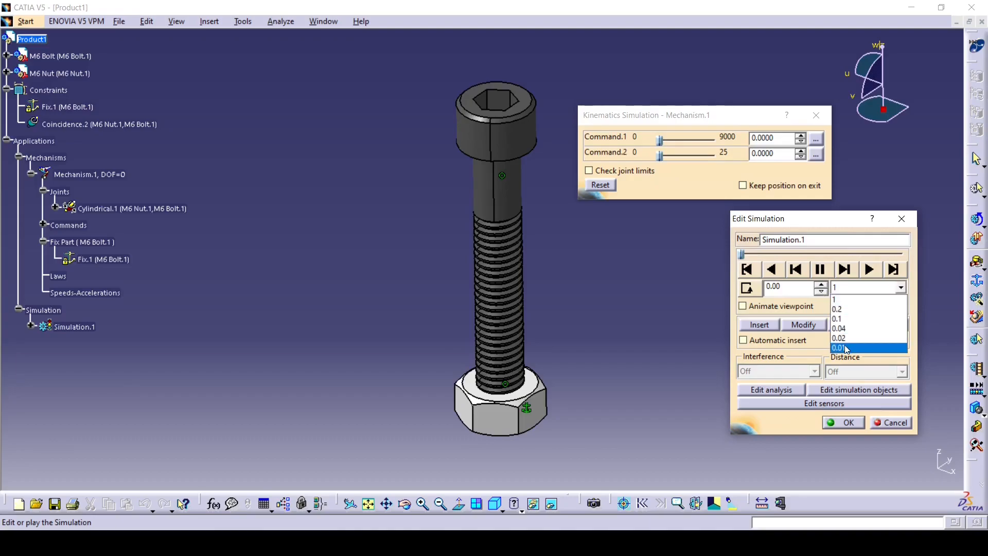
pyautogui.click(847, 348)
pyautogui.click(869, 270)
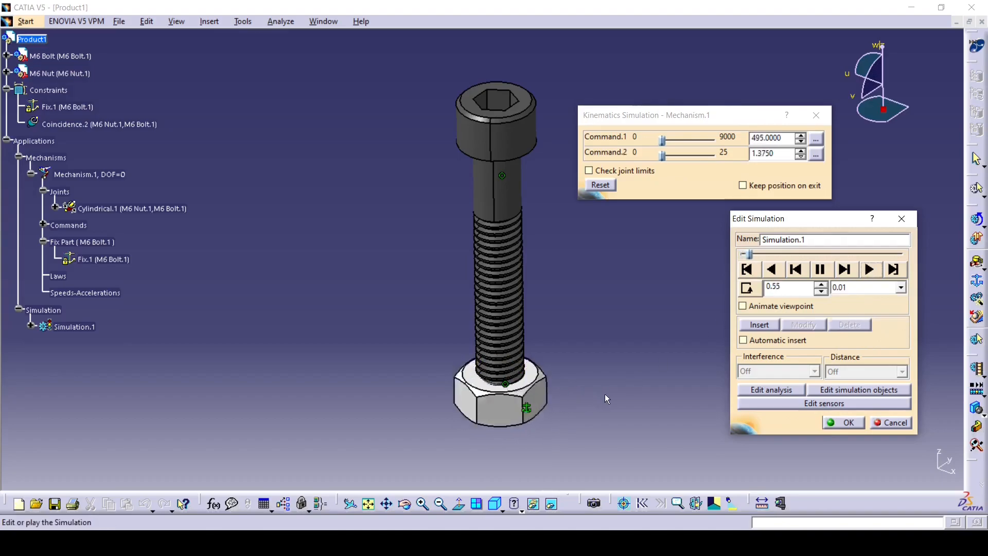
pyautogui.click(821, 272)
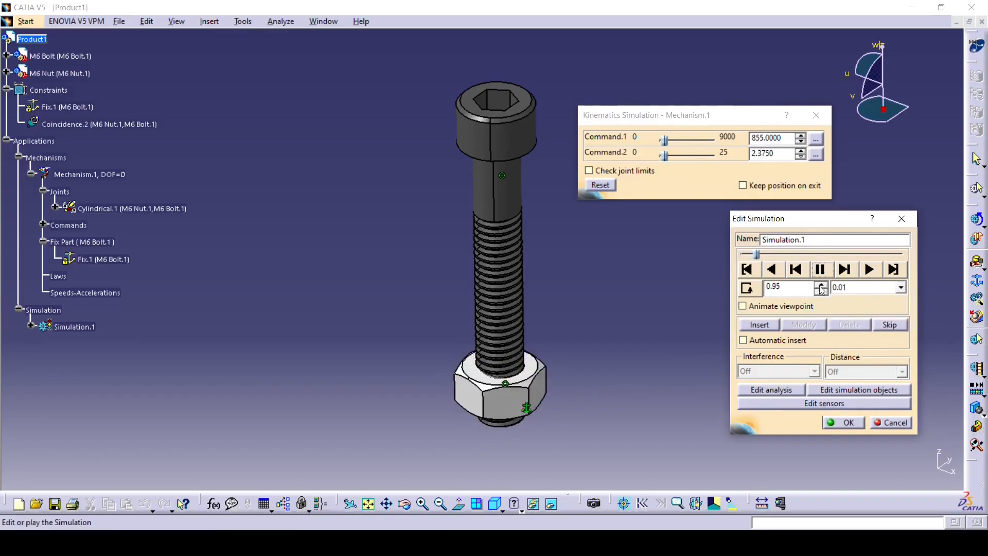
pyautogui.click(840, 423)
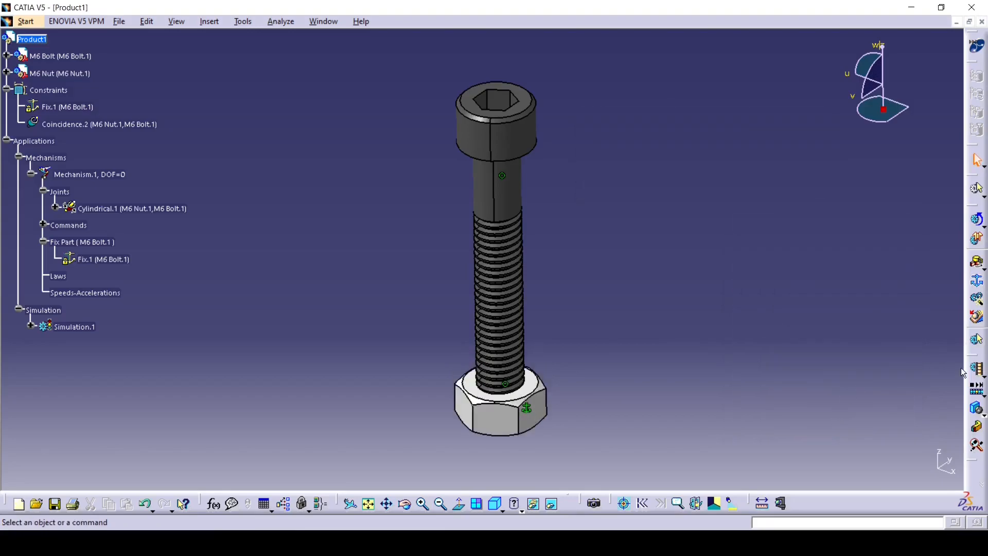
# Step: Compile Simulation.1 into an animation file named Bolt and Nut Animation 2 with a time step of 0.01
pyautogui.click(977, 369)
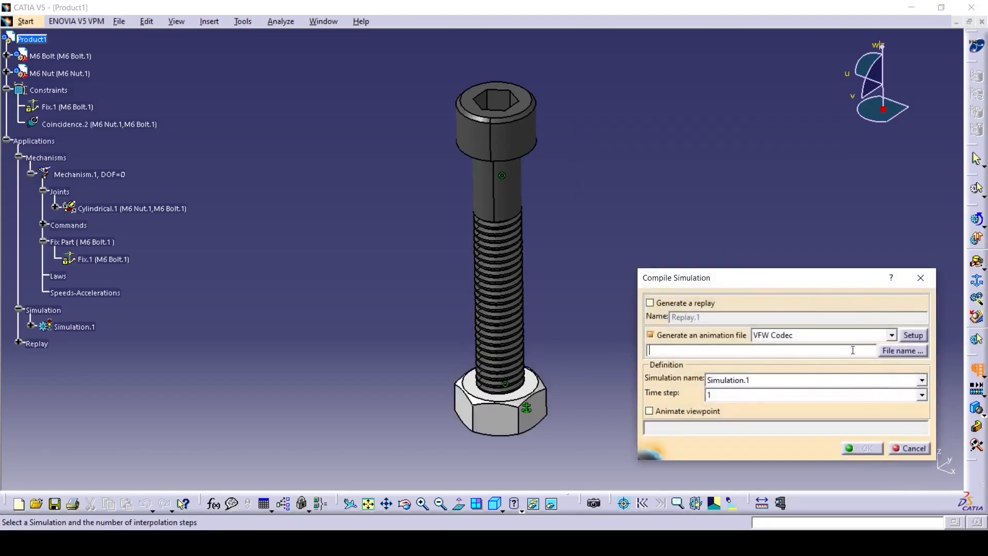
pyautogui.click(903, 351)
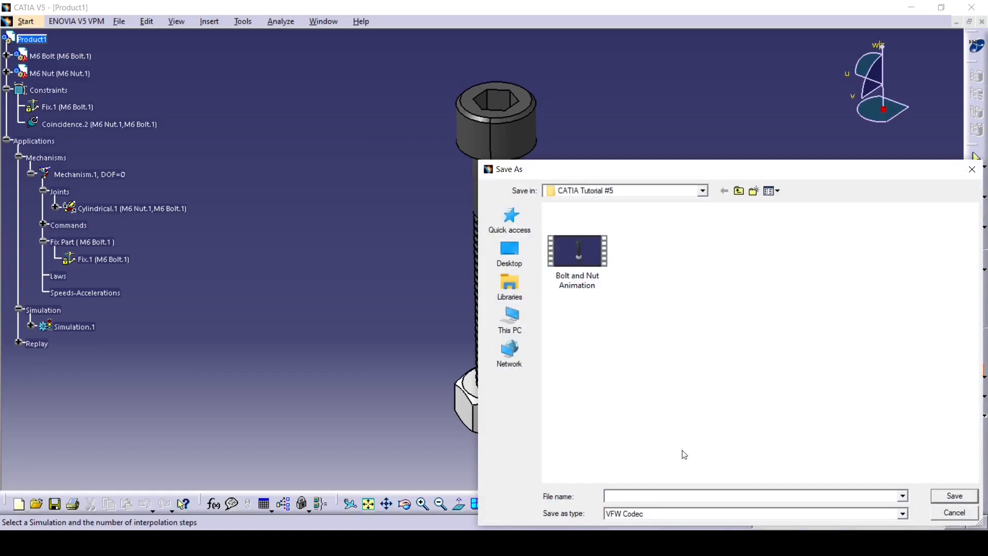
pyautogui.write('Bolt an')
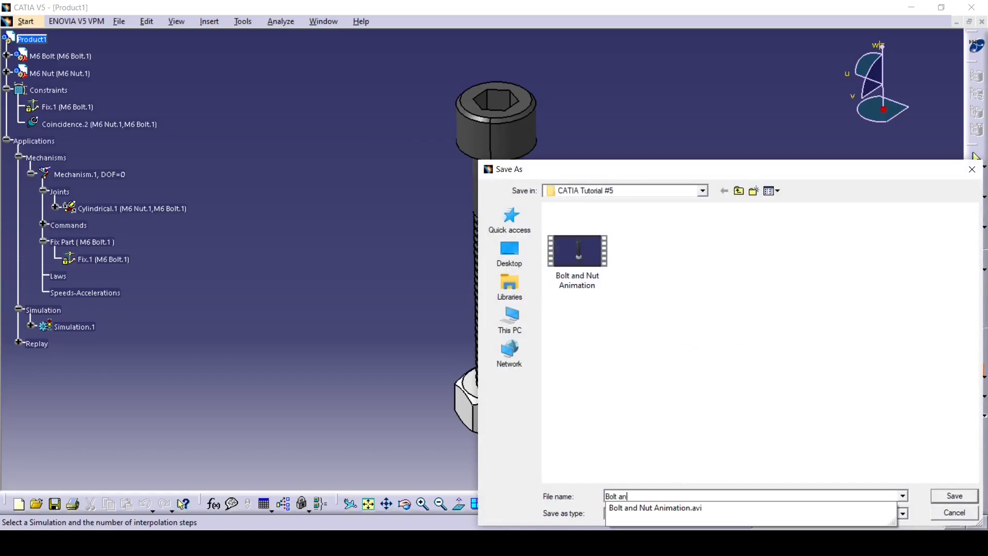
pyautogui.write('d Nut Animation ')
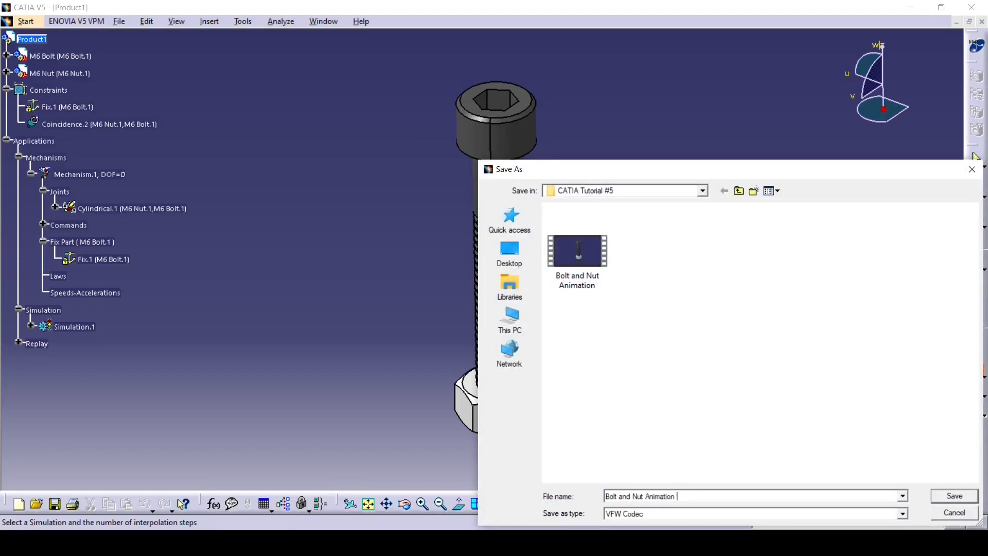
pyautogui.write('2')
pyautogui.click(957, 496)
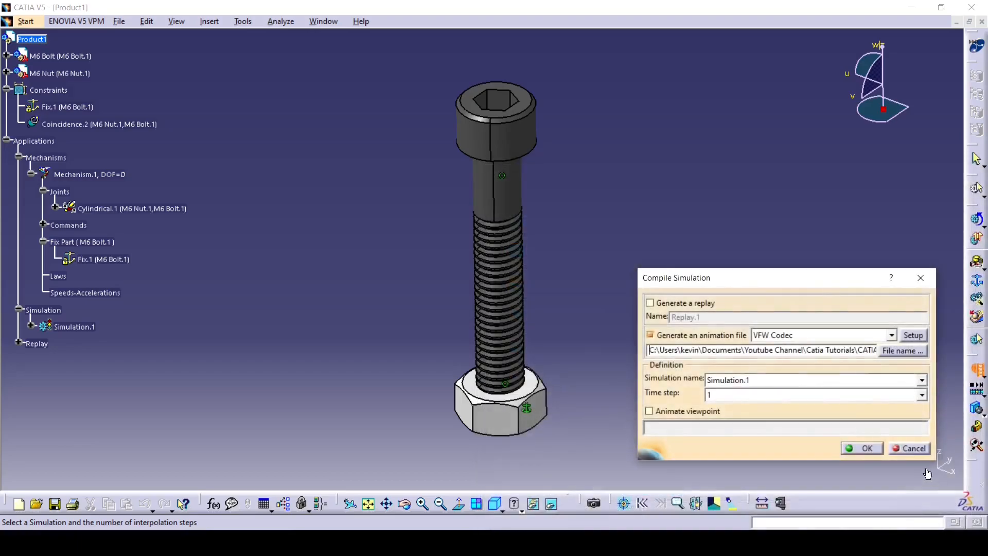
pyautogui.click(921, 395)
pyautogui.click(811, 454)
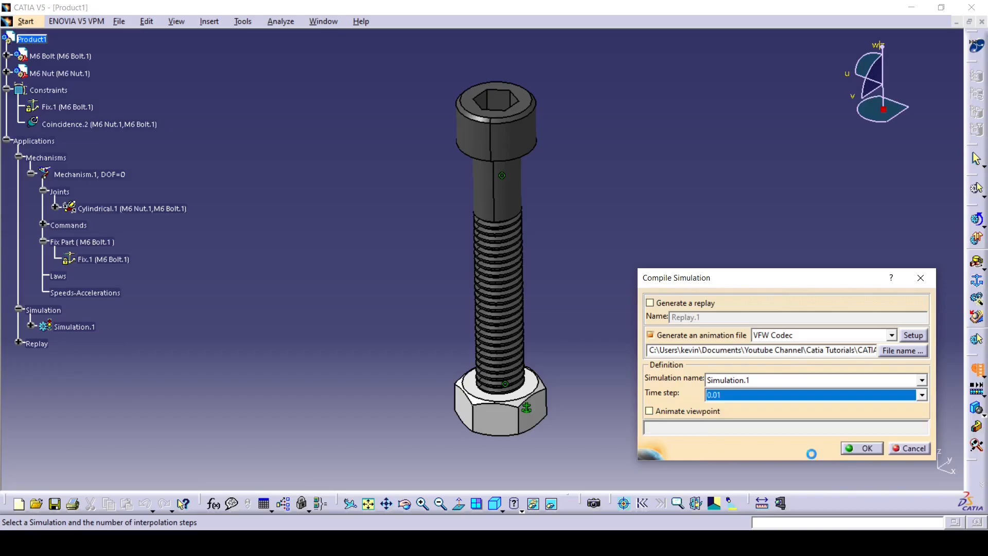
pyautogui.click(865, 450)
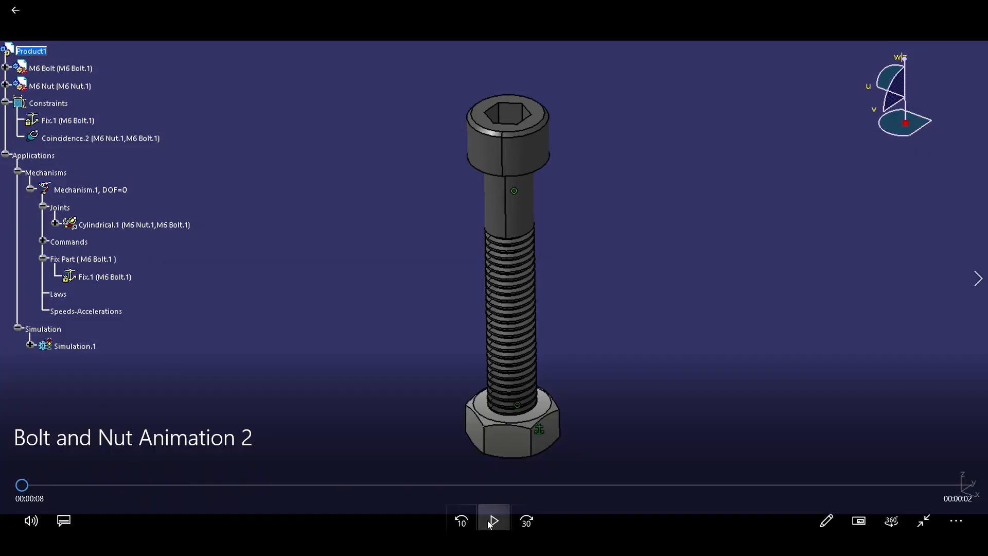
# Step: Play the Bolt and Nut Animation 2 video in the media player to check the nut's travel along the bolt
pyautogui.click(493, 521)
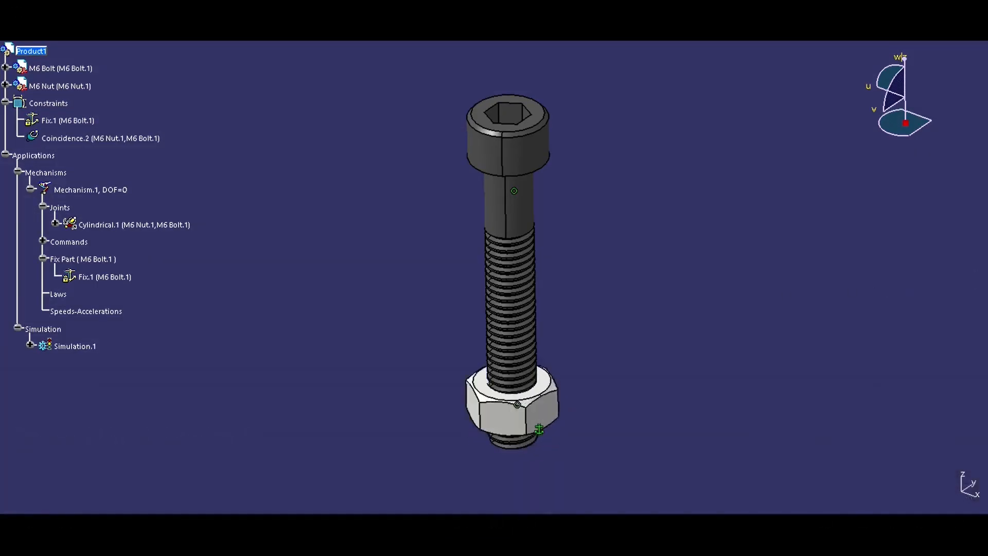
pyautogui.moveTo(907, 291)
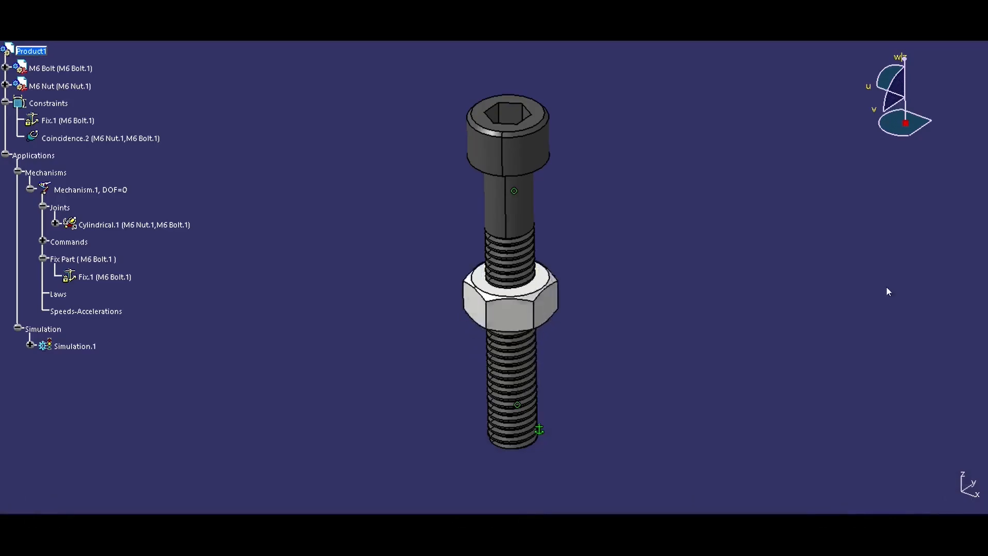
pyautogui.moveTo(769, 403)
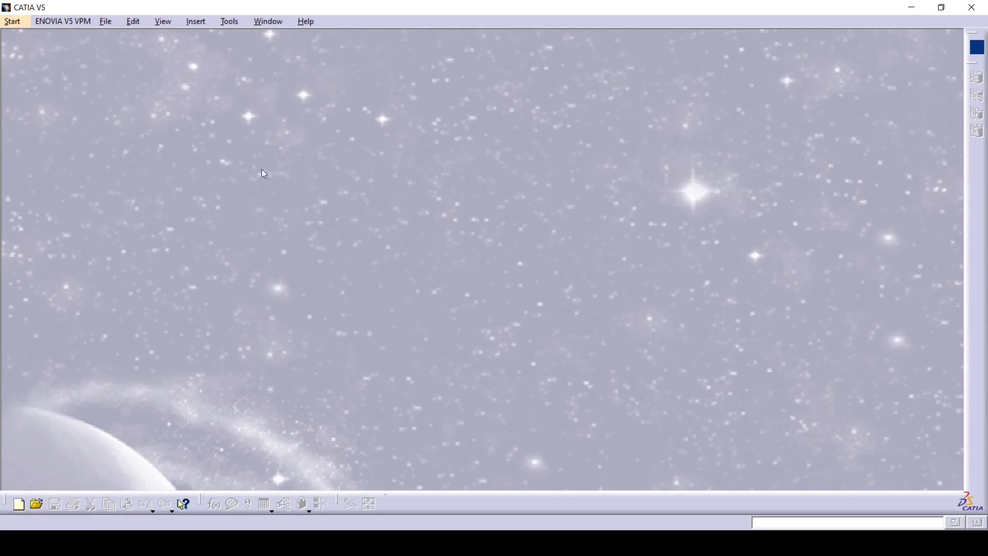
# Step: Return to CATIA and start a new product in the DMU Kinematics workbench
pyautogui.click(16, 21)
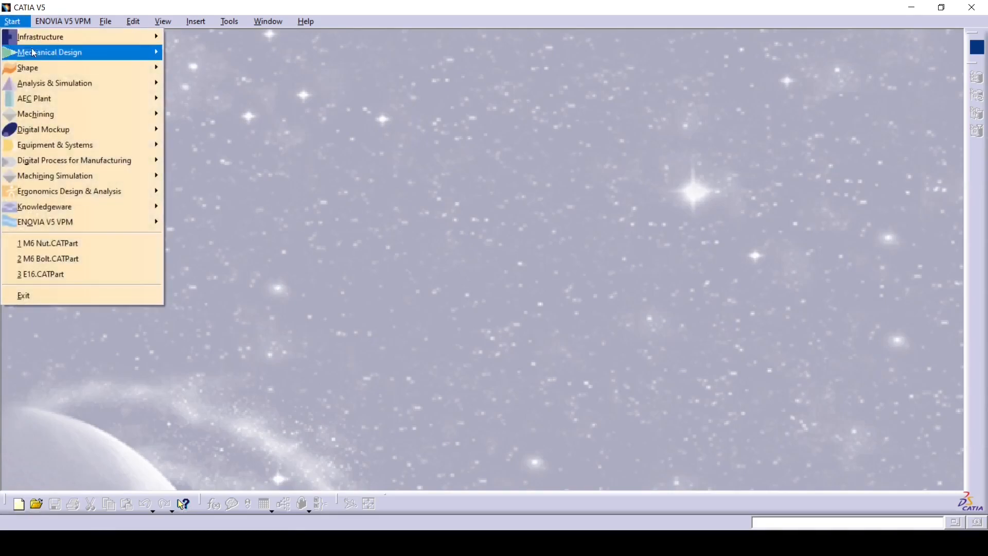
pyautogui.moveTo(81, 132)
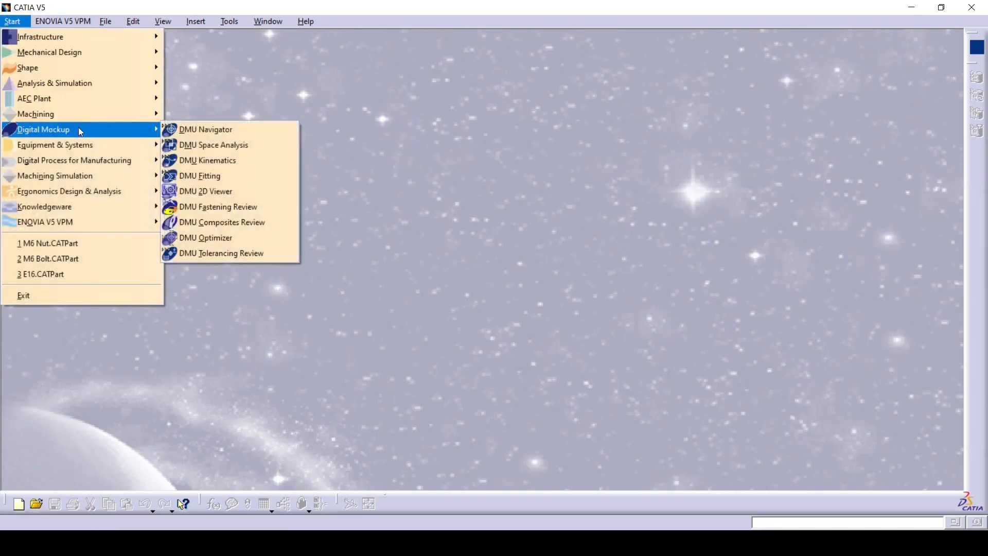
pyautogui.click(242, 163)
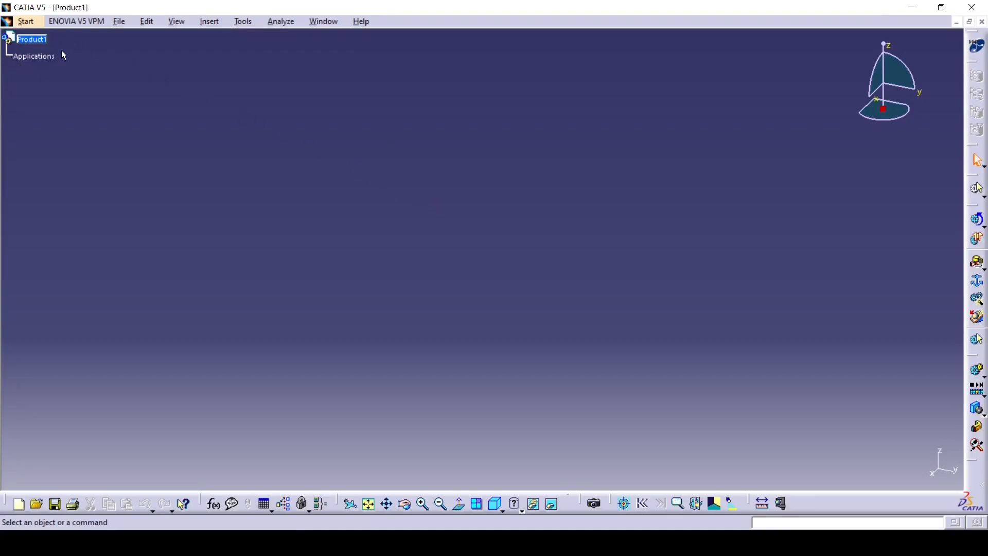
# Step: Insert the existing M6 Bolt part as a component of Product1
pyautogui.rightClick(40, 42)
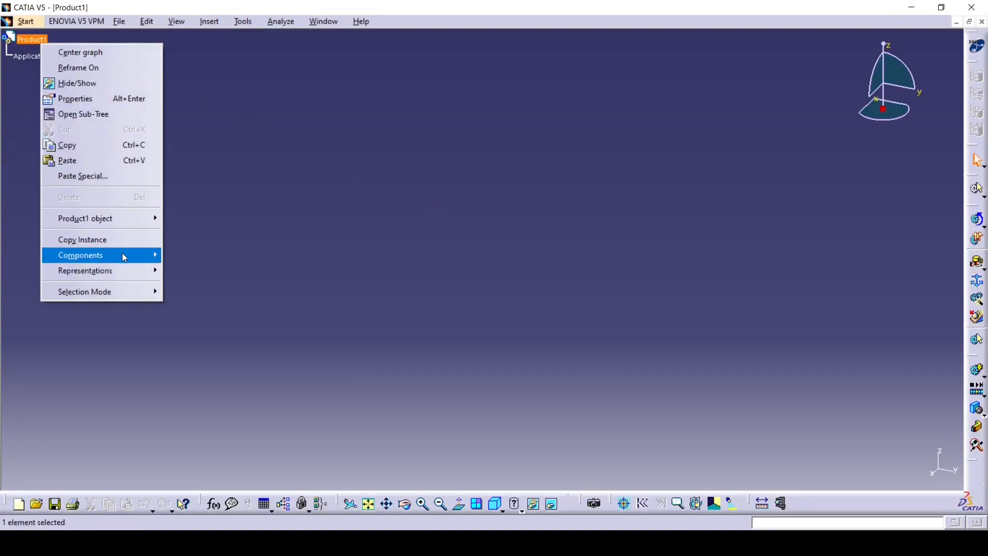
pyautogui.moveTo(122, 253)
pyautogui.click(237, 316)
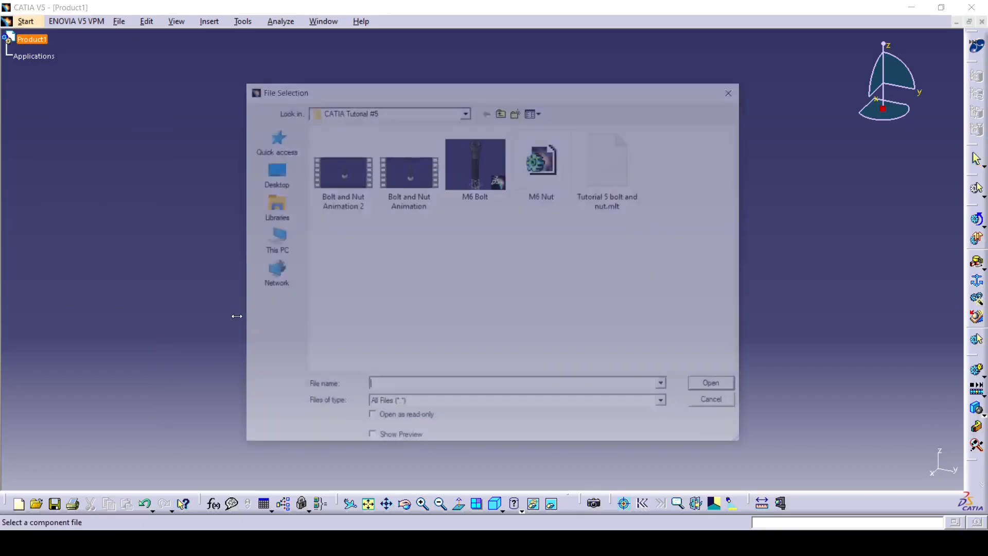
pyautogui.click(476, 169)
pyautogui.click(702, 387)
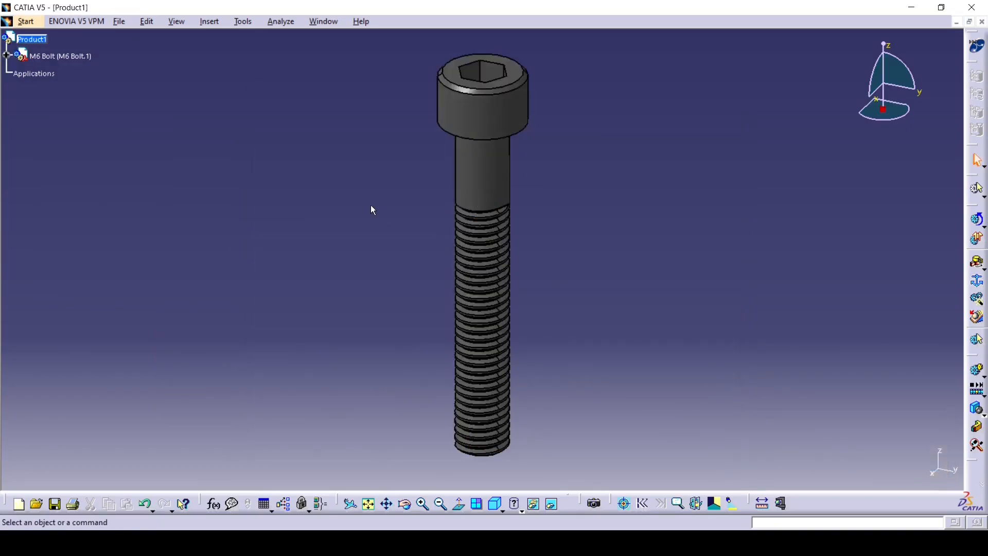
# Step: Insert the existing M6 Nut part as a component of Product1
pyautogui.rightClick(33, 39)
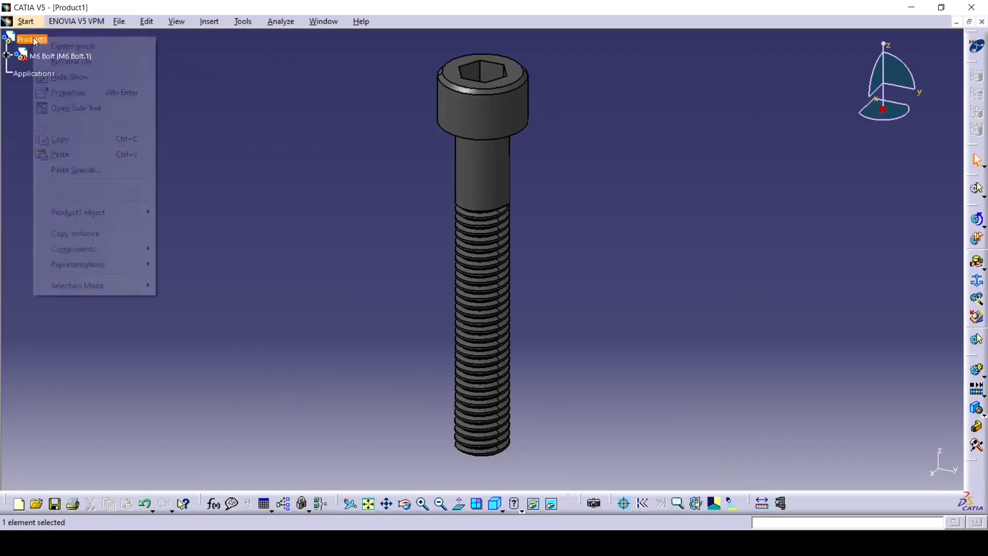
pyautogui.moveTo(122, 250)
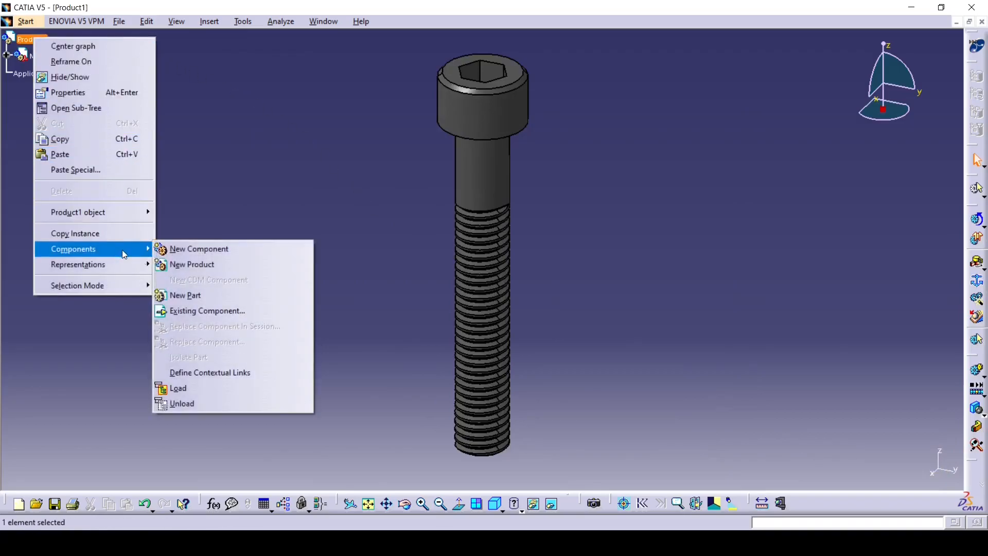
pyautogui.click(255, 310)
pyautogui.click(573, 193)
pyautogui.click(719, 387)
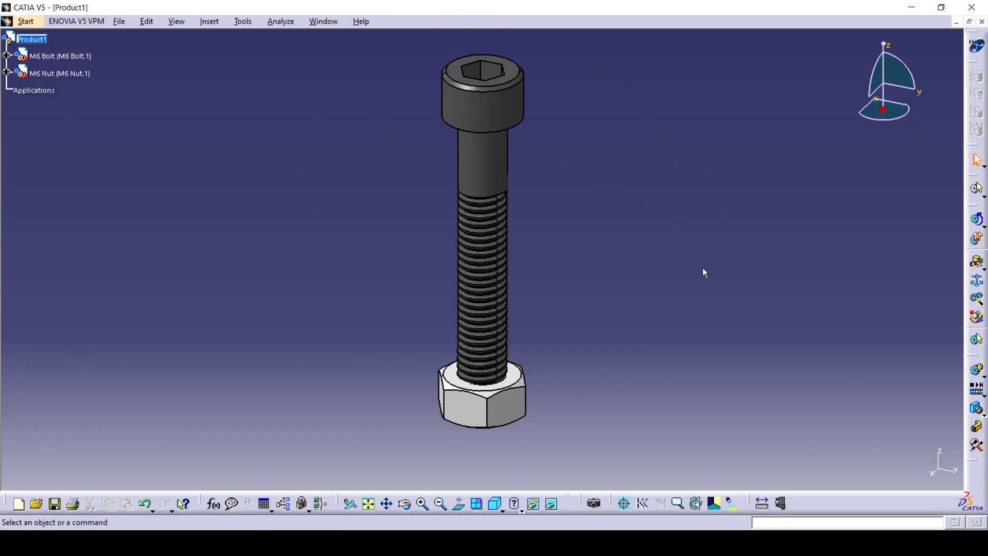
# Step: Create a new mechanism named Mechanism.1 and set the M6 bolt as its fixed part
pyautogui.click(978, 285)
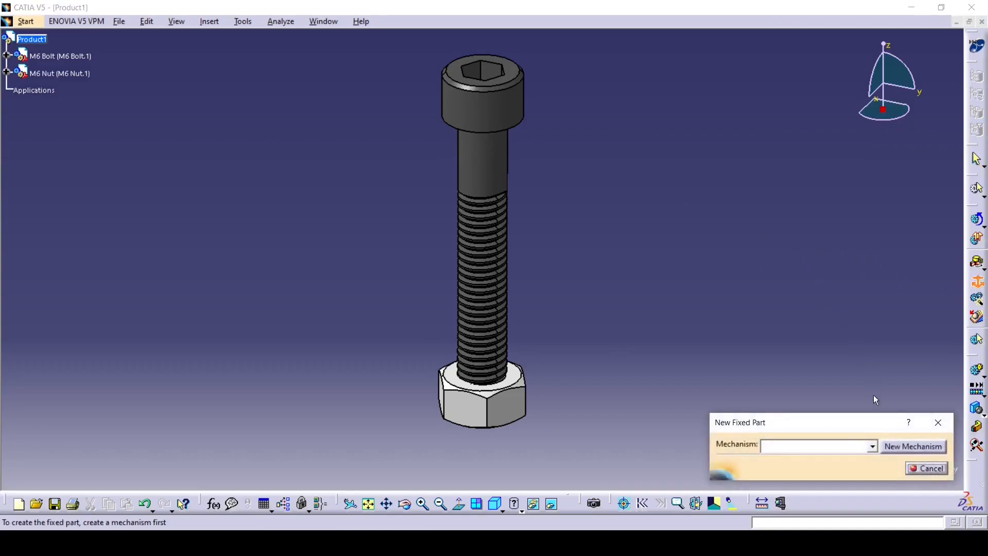
pyautogui.click(891, 445)
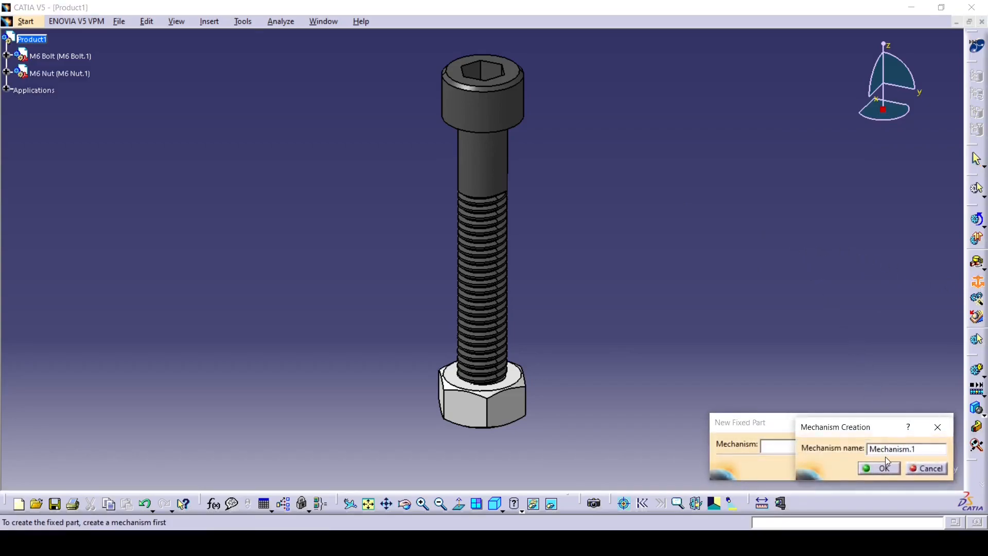
pyautogui.click(882, 469)
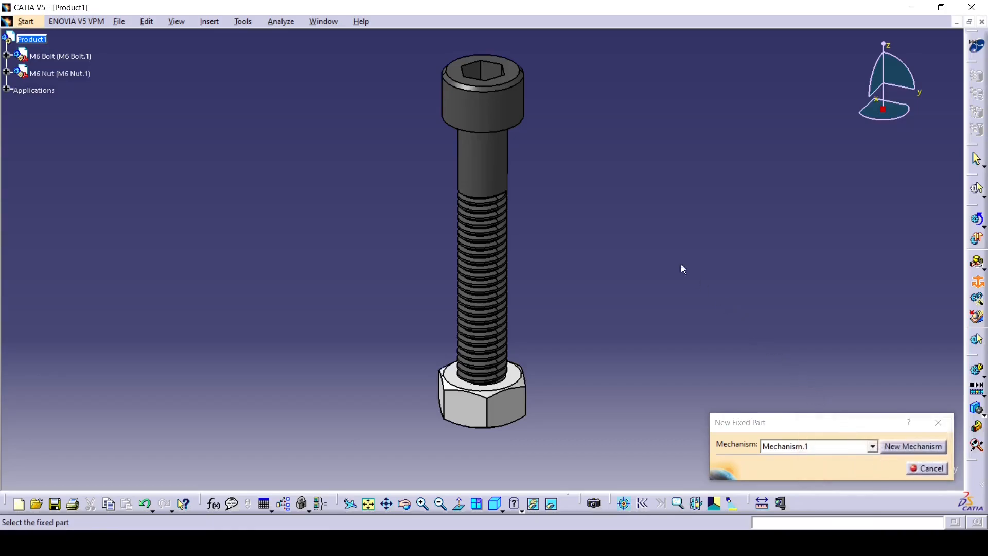
pyautogui.click(494, 158)
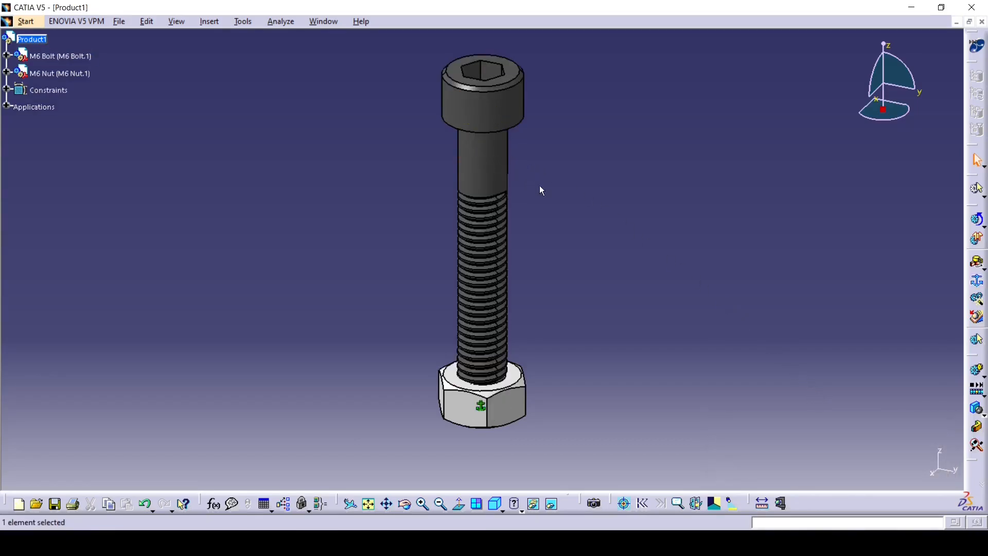
# Step: Move the nut clear of the bolt and define a Screw joint between the nut's hole axis and the bolt's axis
pyautogui.moveTo(517, 409); pyautogui.dragTo(775, 231)
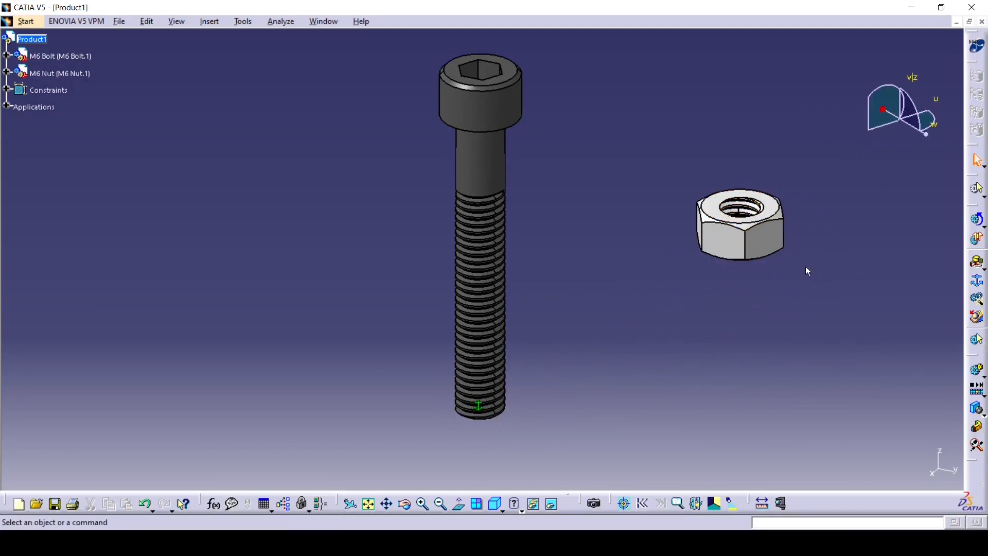
pyautogui.click(983, 268)
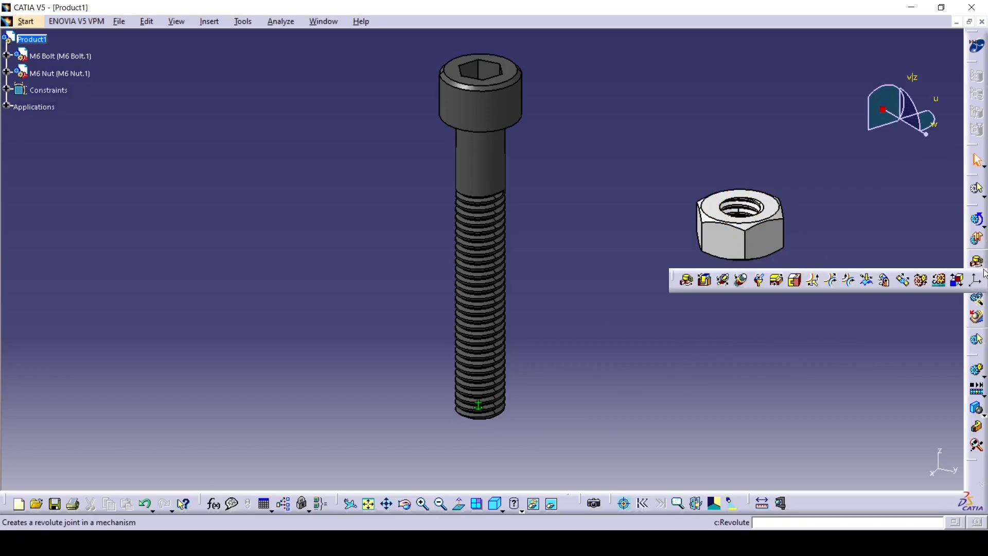
pyautogui.click(741, 281)
pyautogui.moveTo(824, 275); pyautogui.dragTo(741, 279, button='middle')
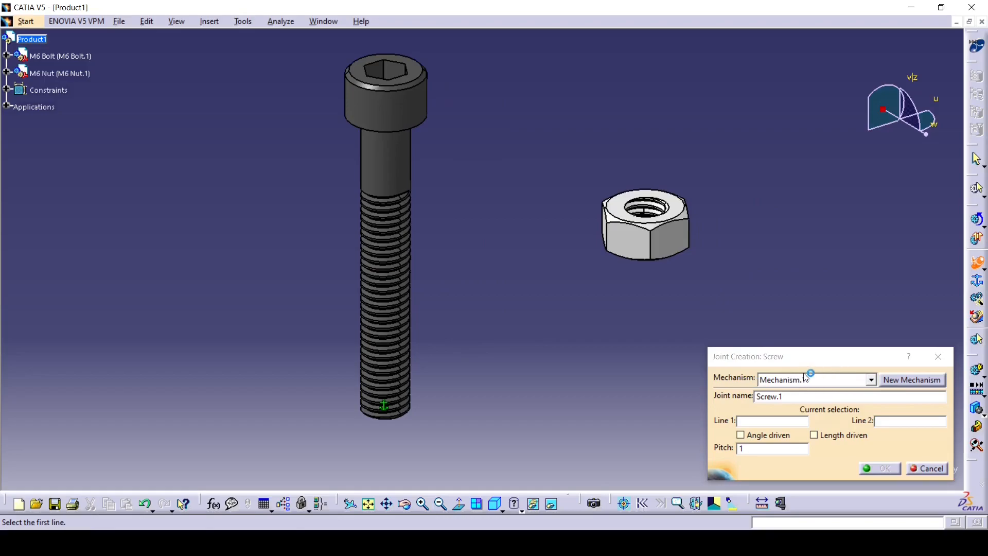
pyautogui.keyDown('ctrl'); pyautogui.moveTo(702, 299); pyautogui.dragTo(716, 385, button='middle'); pyautogui.keyUp('ctrl')
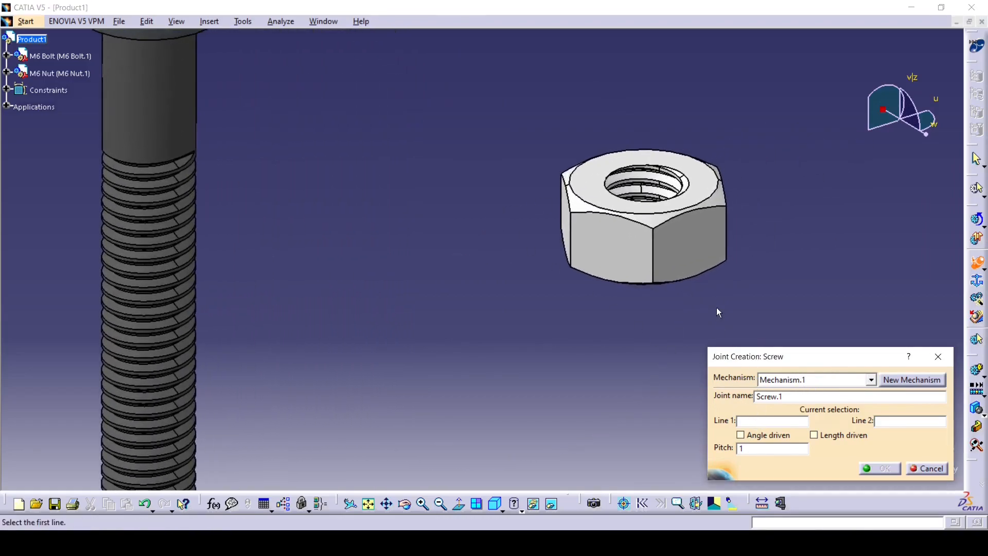
pyautogui.keyDown('ctrl'); pyautogui.moveTo(681, 216); pyautogui.dragTo(679, 200, button='middle'); pyautogui.keyUp('ctrl')
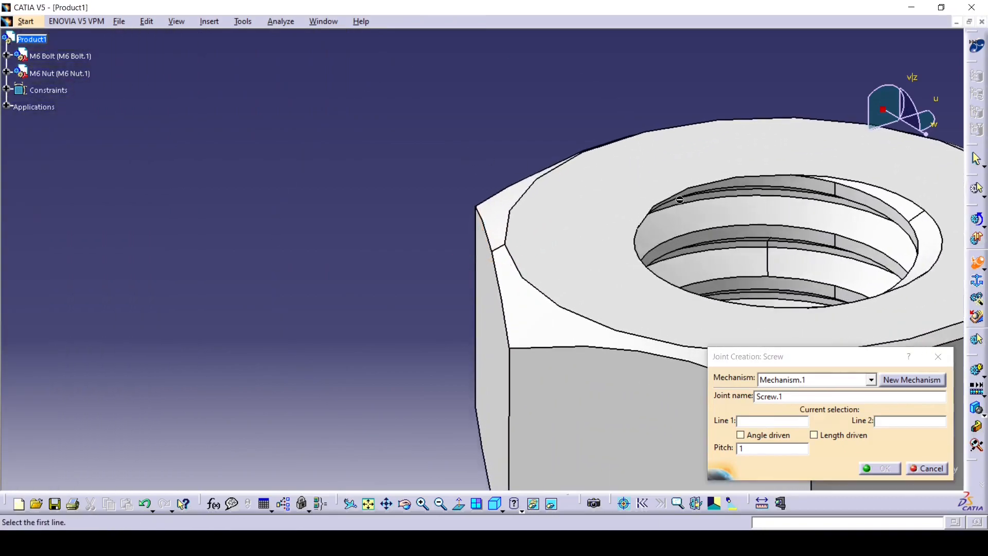
pyautogui.click(772, 232)
pyautogui.keyDown('ctrl'); pyautogui.moveTo(547, 172); pyautogui.dragTo(722, 270, button='middle'); pyautogui.keyUp('ctrl')
pyautogui.click(354, 165)
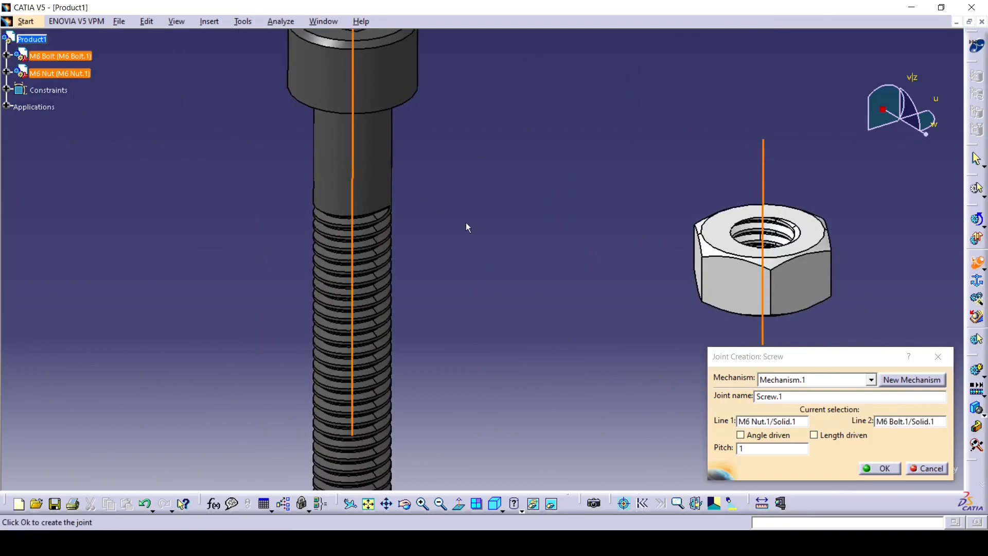
# Step: Make the screw joint angle driven with a pitch of 1 and create it
pyautogui.moveTo(583, 301); pyautogui.dragTo(661, 185, button='middle')
pyautogui.keyDown('ctrl'); pyautogui.moveTo(589, 237); pyautogui.dragTo(618, 273, button='middle'); pyautogui.keyUp('ctrl')
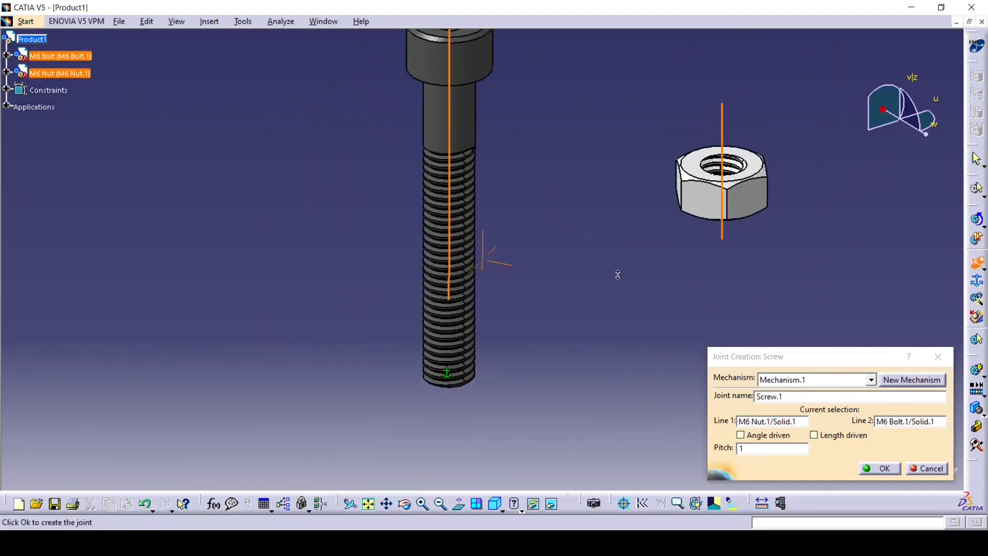
pyautogui.click(741, 436)
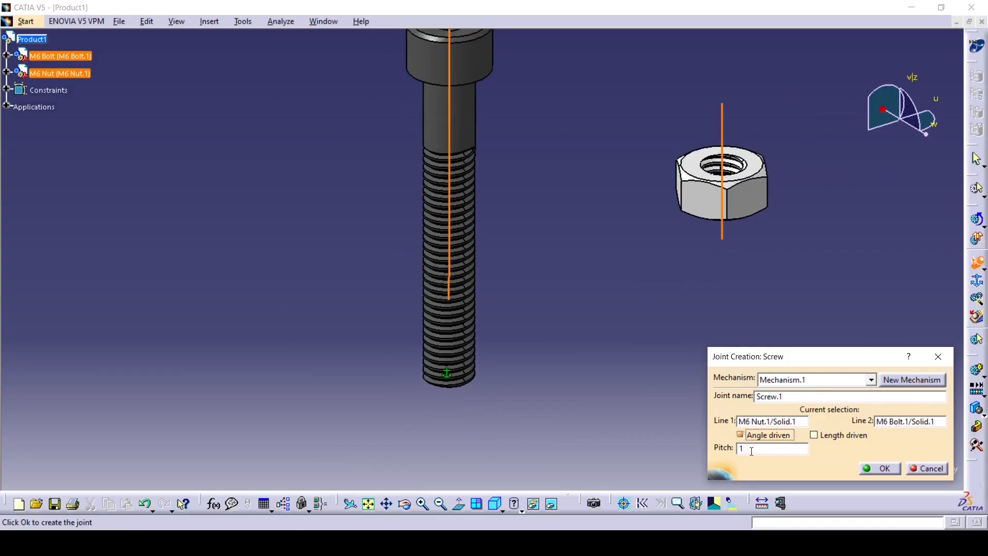
pyautogui.click(882, 469)
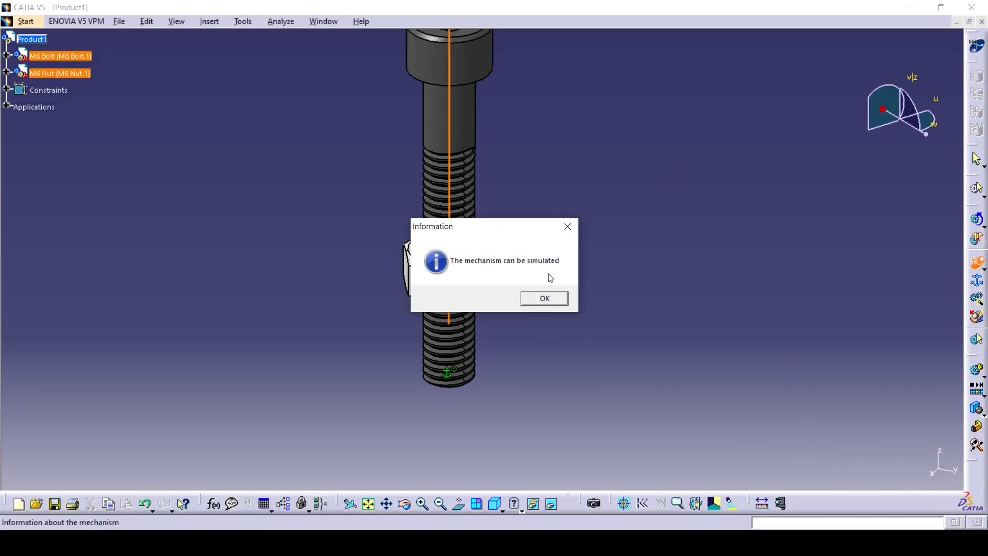
pyautogui.click(543, 298)
# Step: Expand the applications branch of the tree down to the contents of Mechanism.1
pyautogui.moveTo(536, 216); pyautogui.dragTo(582, 239, button='middle')
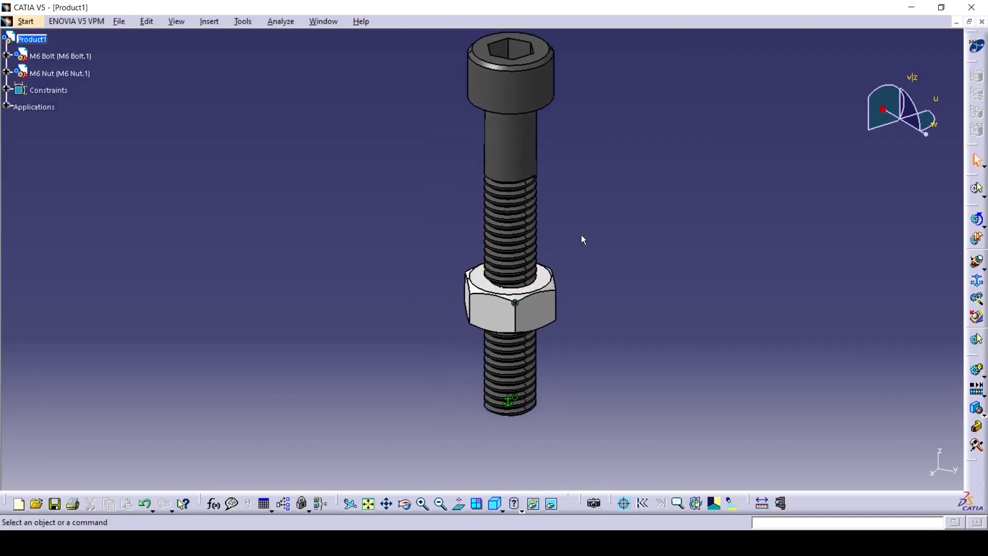
pyautogui.click(6, 106)
pyautogui.click(19, 123)
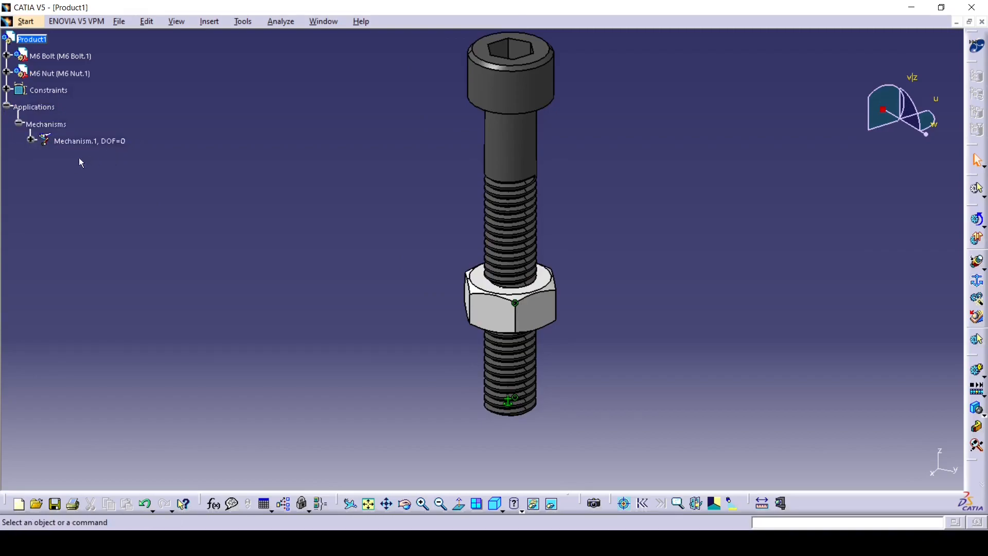
pyautogui.click(31, 138)
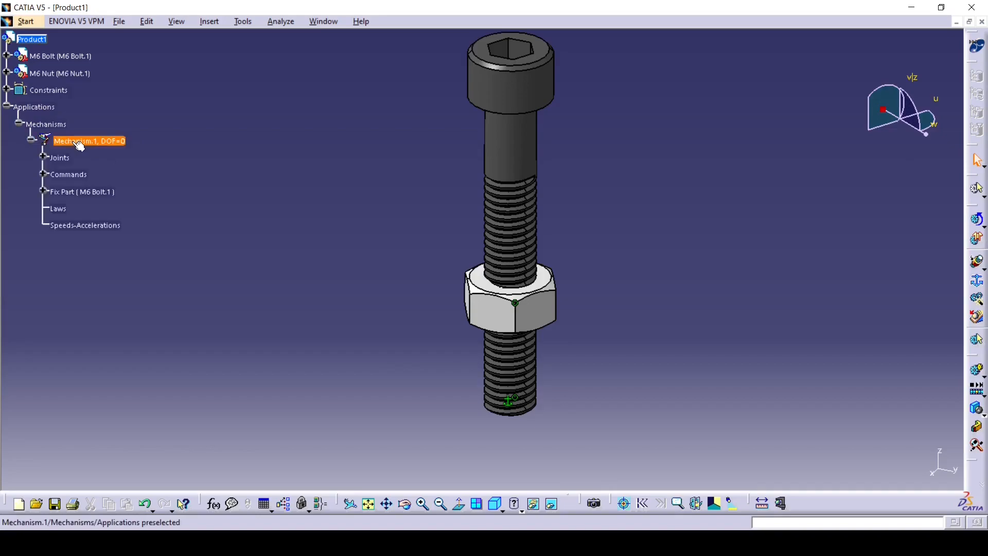
# Step: Expand the joints and commands of Mechanism.1 and review the properties of the screw joint's angle command
pyautogui.click(42, 157)
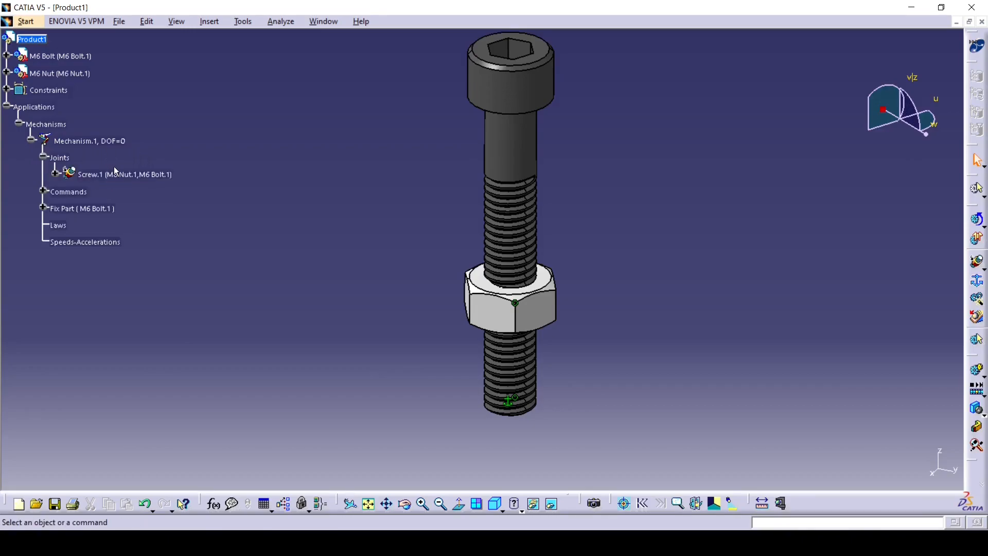
pyautogui.click(46, 191)
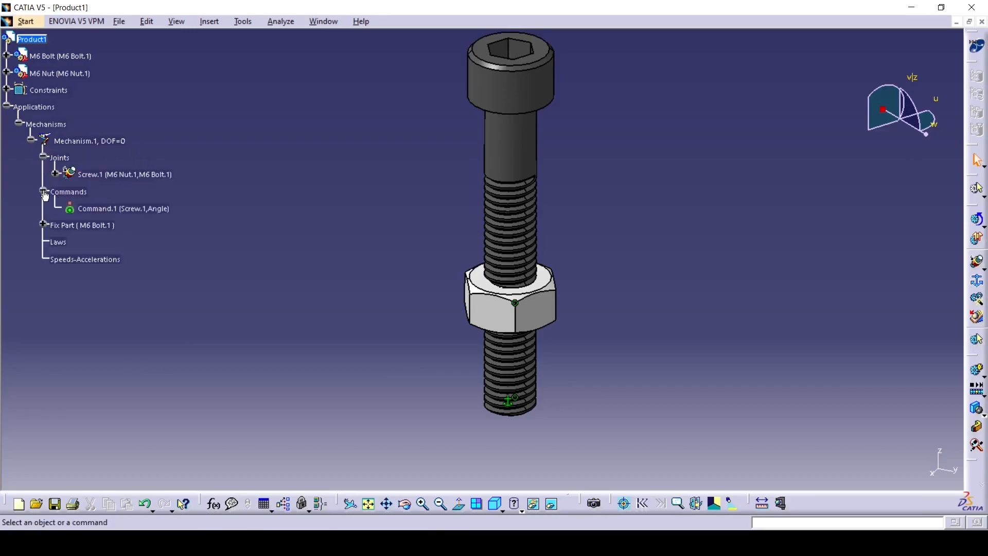
pyautogui.doubleClick(96, 208)
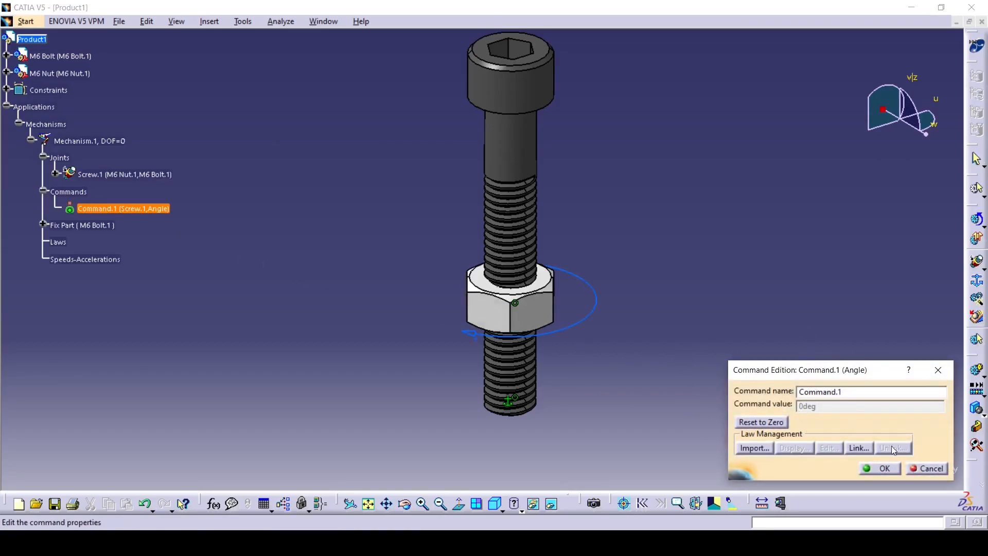
pyautogui.click(886, 468)
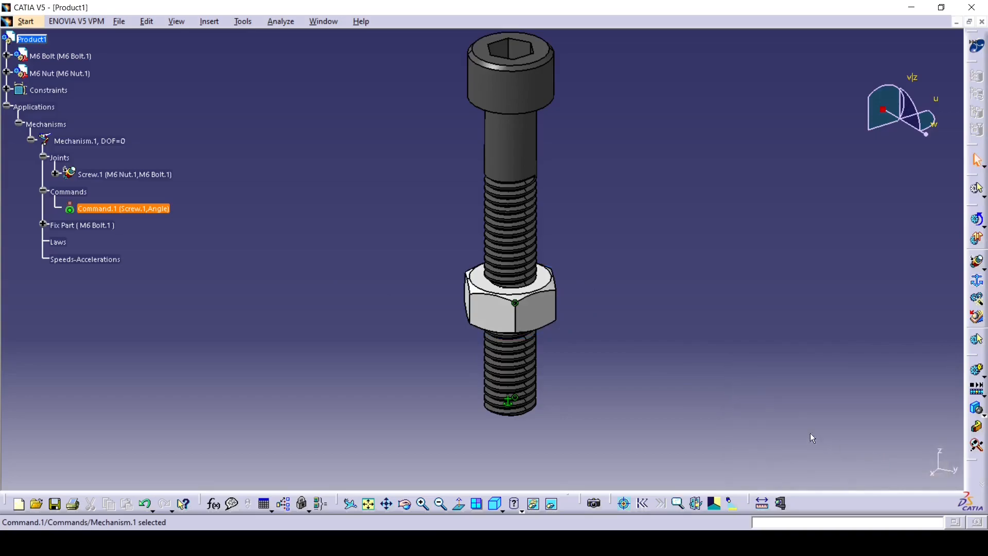
# Step: Create a simulation of Mechanism.1, run Command.1 from -360 to 360 to test the nut's travel, and accept it
pyautogui.click(975, 370)
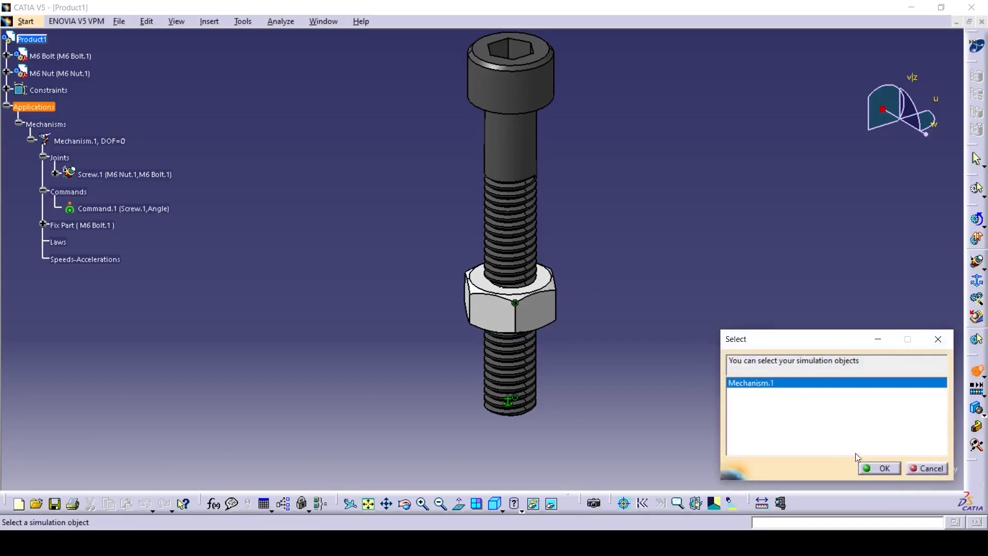
pyautogui.click(875, 467)
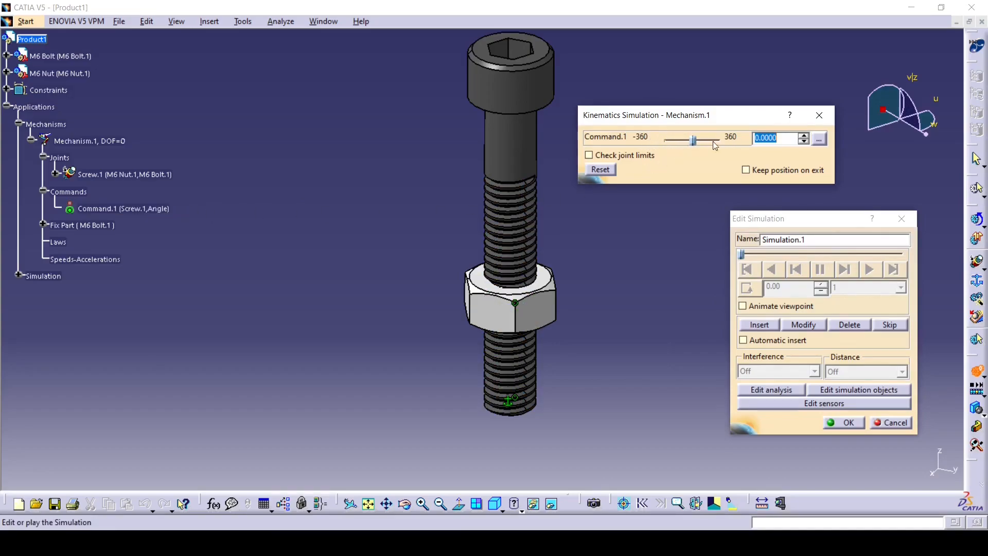
pyautogui.click(694, 141)
pyautogui.moveTo(694, 141); pyautogui.dragTo(664, 141)
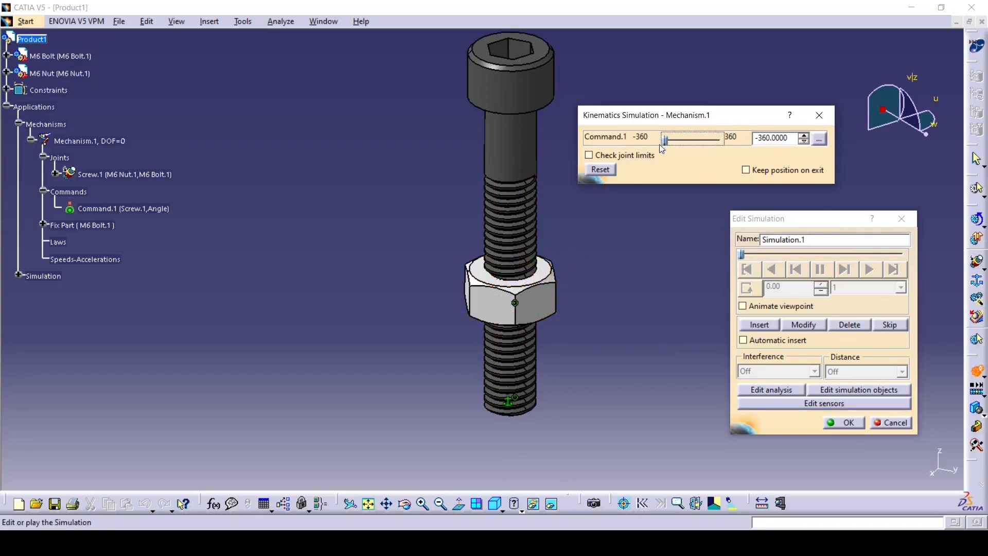
pyautogui.moveTo(665, 141); pyautogui.dragTo(736, 138)
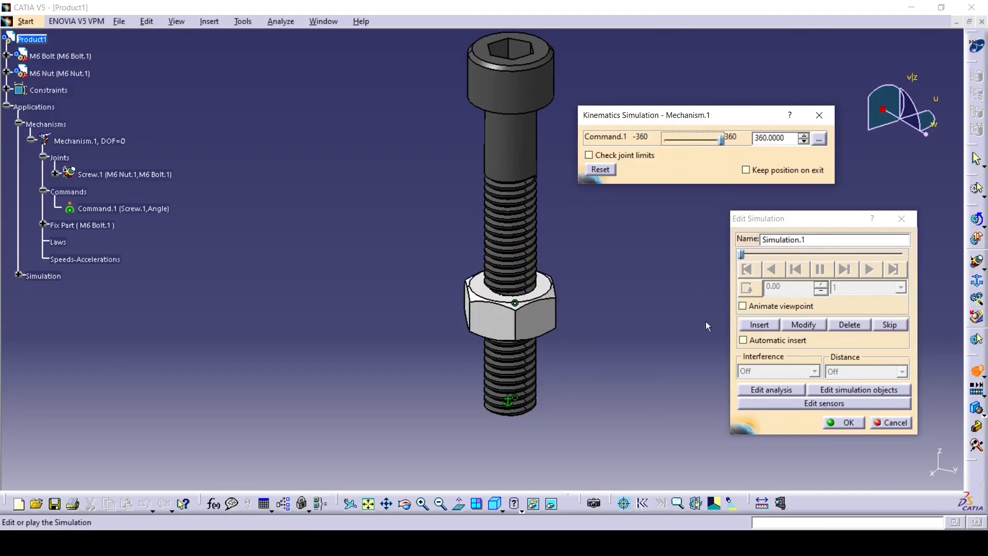
pyautogui.click(852, 423)
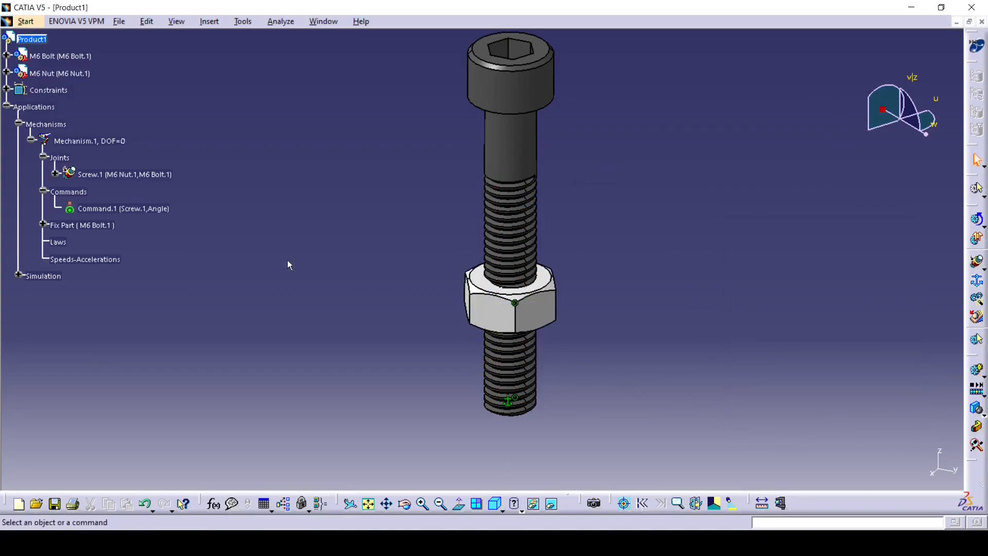
# Step: Set the screw joint's second lower and upper limits to -1000 and 1000 degrees
pyautogui.doubleClick(112, 174)
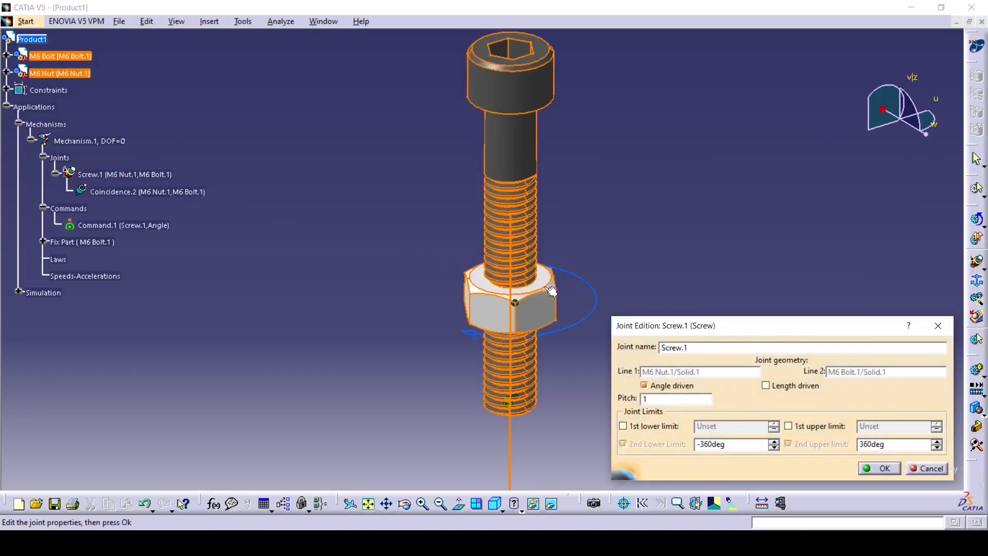
pyautogui.moveTo(746, 445); pyautogui.dragTo(693, 444)
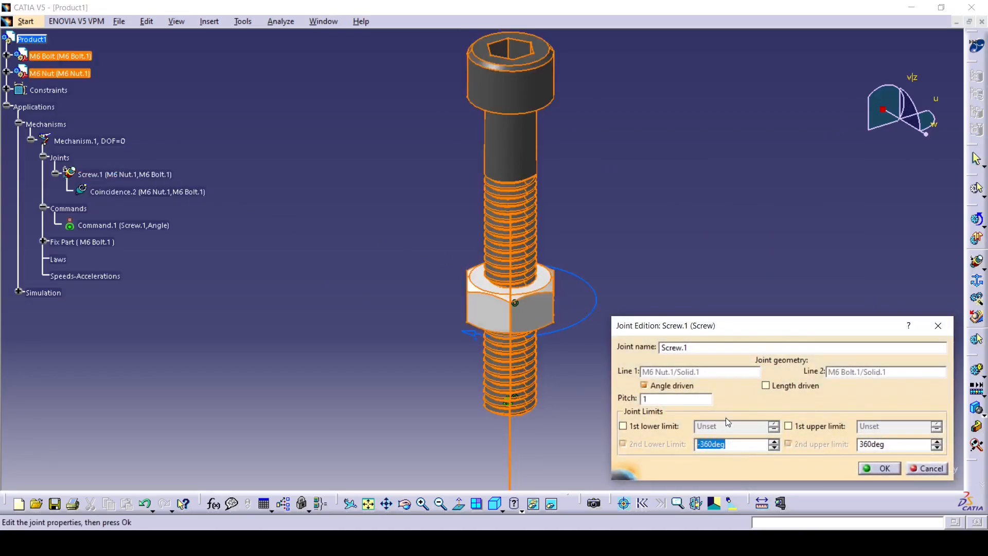
pyautogui.write('-100')
pyautogui.press('Tab')
pyautogui.write('1000')
pyautogui.click(882, 468)
# Step: Reopen Simulation.1 and run Command.1 to 1000 and then to -1000 to check the nut's travel
pyautogui.click(18, 293)
pyautogui.doubleClick(66, 310)
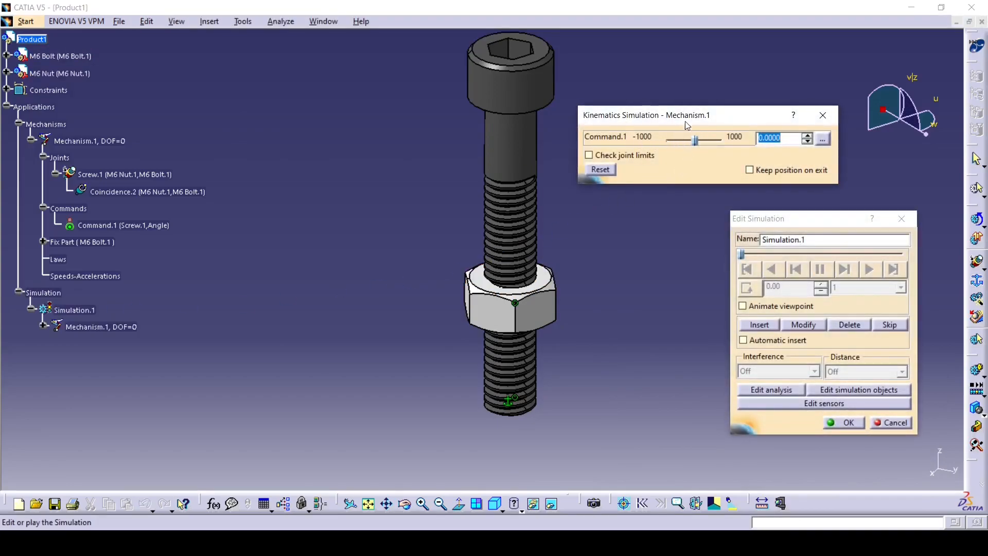
pyautogui.moveTo(697, 144); pyautogui.dragTo(727, 139)
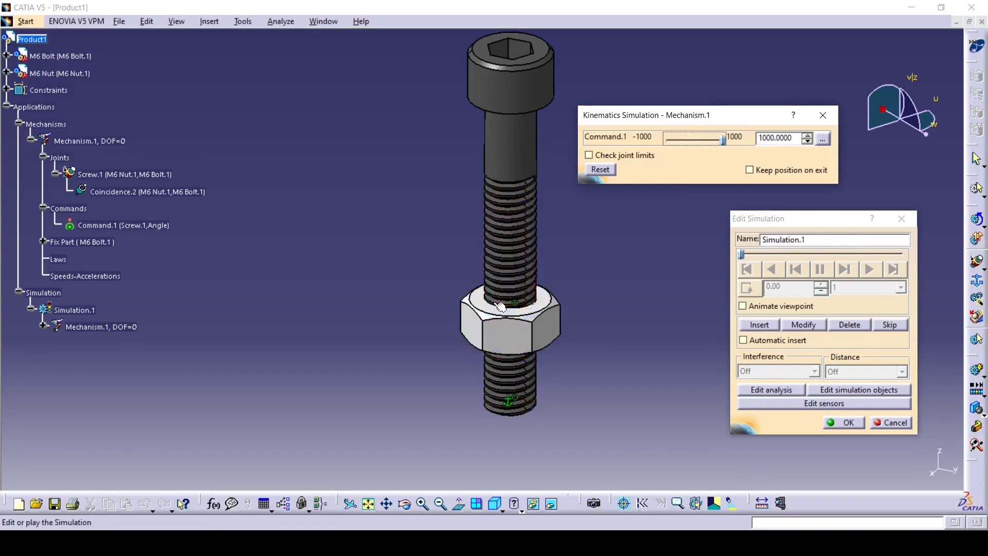
pyautogui.moveTo(725, 138); pyautogui.dragTo(664, 142)
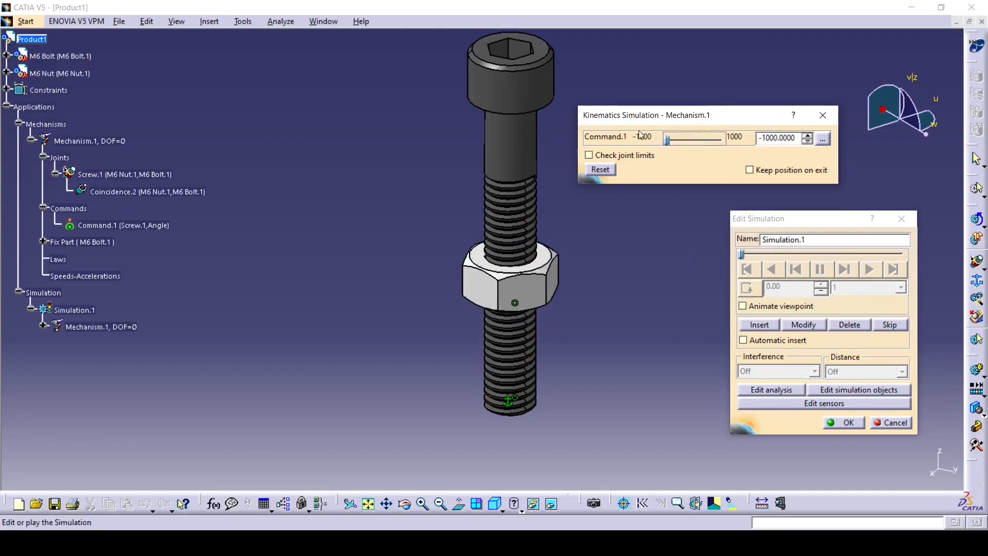
# Step: Set the Command.1 slider range to a lowest value of -1500 and a highest value of 2000
pyautogui.click(823, 139)
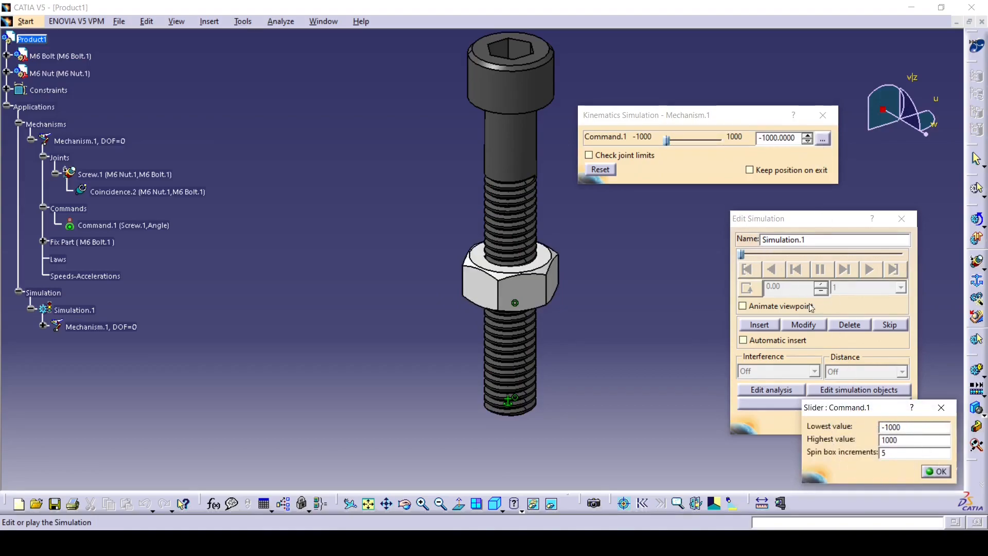
pyautogui.moveTo(908, 428); pyautogui.dragTo(873, 433)
pyautogui.write('-150')
pyautogui.doubleClick(900, 440)
pyautogui.doubleClick(905, 440)
pyautogui.write('2000')
pyautogui.click(929, 471)
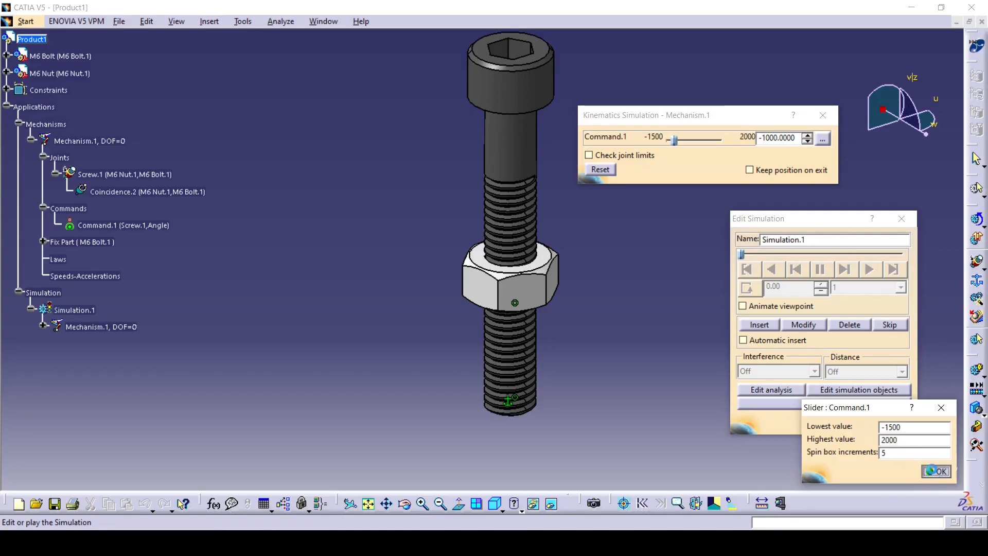
# Step: Run Command.1 to 2000 to test the nut's extended travel and accept the simulation
pyautogui.moveTo(675, 140); pyautogui.dragTo(736, 138)
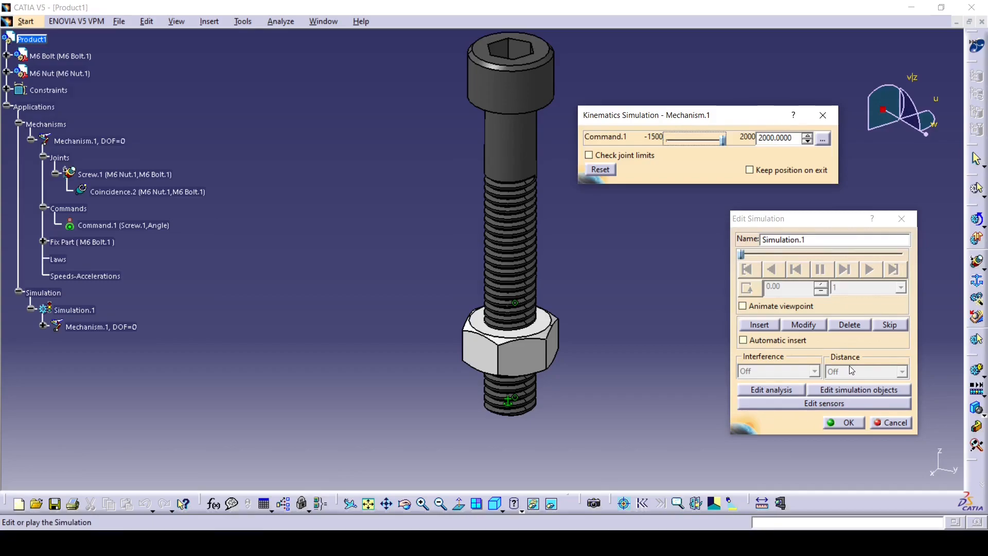
pyautogui.click(843, 422)
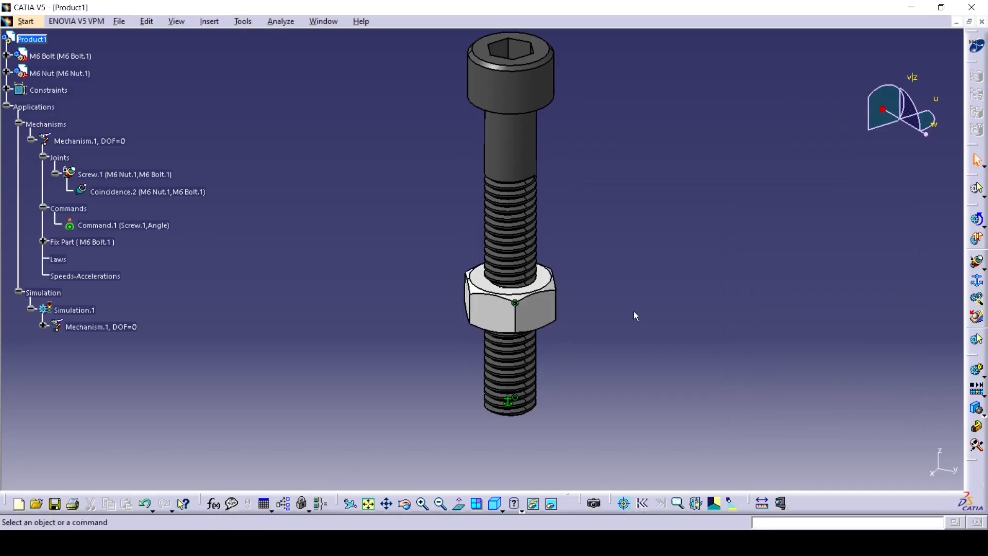
pyautogui.moveTo(595, 162)
pyautogui.mouseDown(button='middle')
pyautogui.moveTo(586, 130)
pyautogui.moveTo(587, 158)
pyautogui.mouseUp(button='middle')
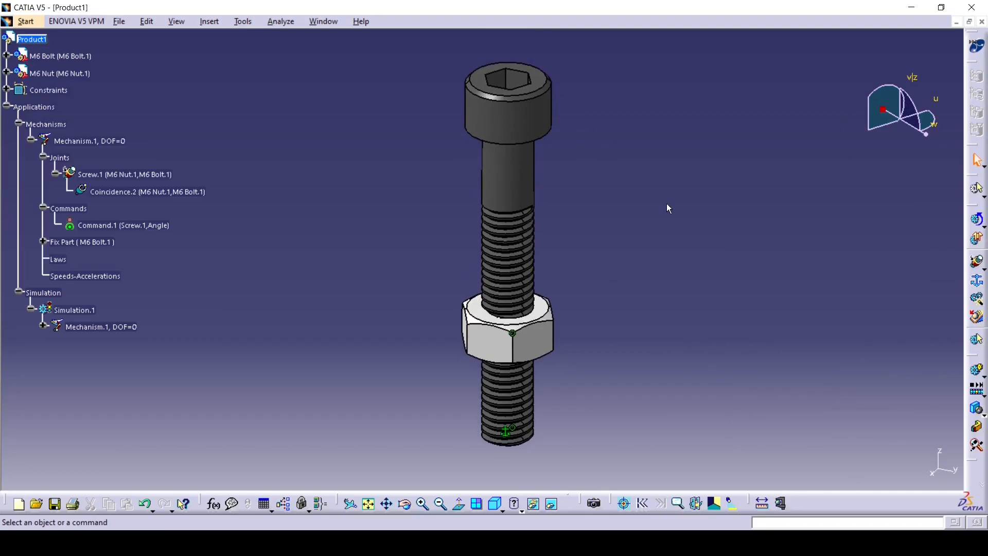